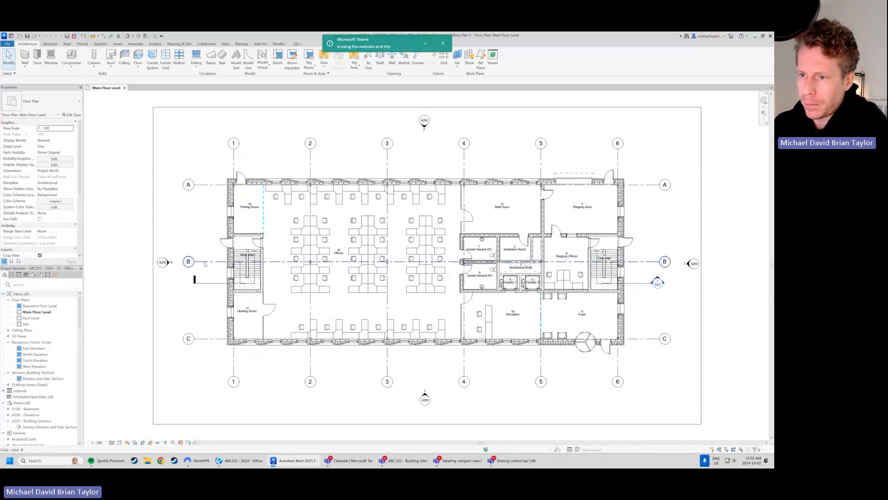
Open the Elevator and Stair Section view from its section line on the Main Floor Level plan.
click(194, 281)
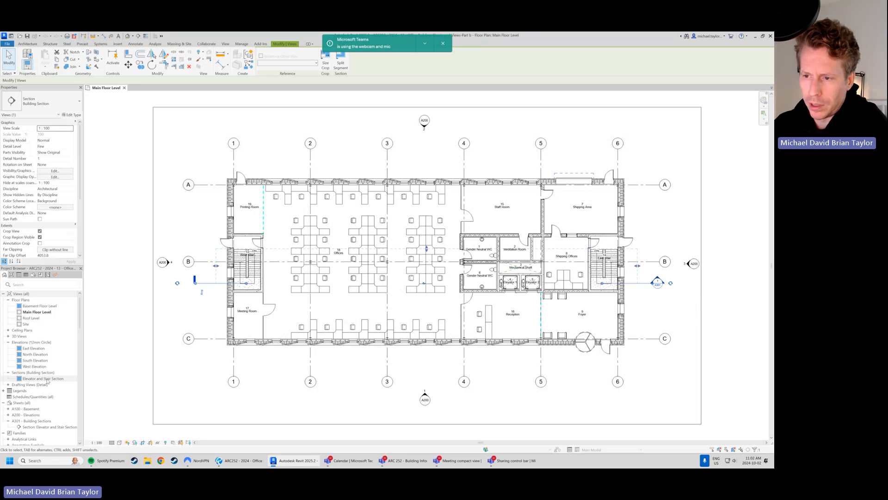
right_click(208, 285)
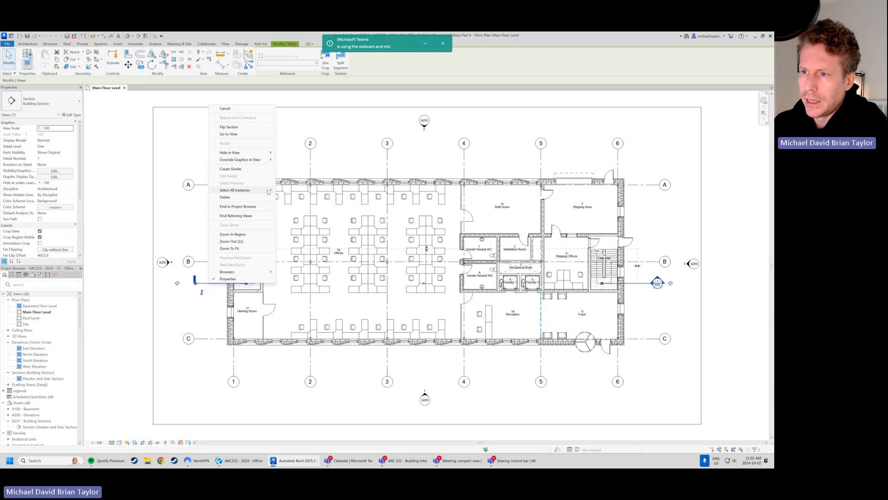
click(255, 134)
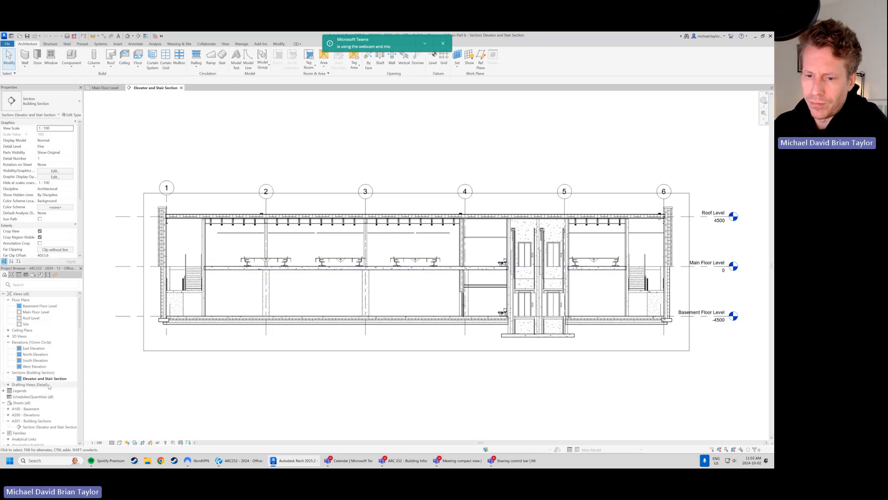
Open sheet A301 - Building Sections to examine the placed Elevator and Stair Section.
scroll(49, 386, down, 2)
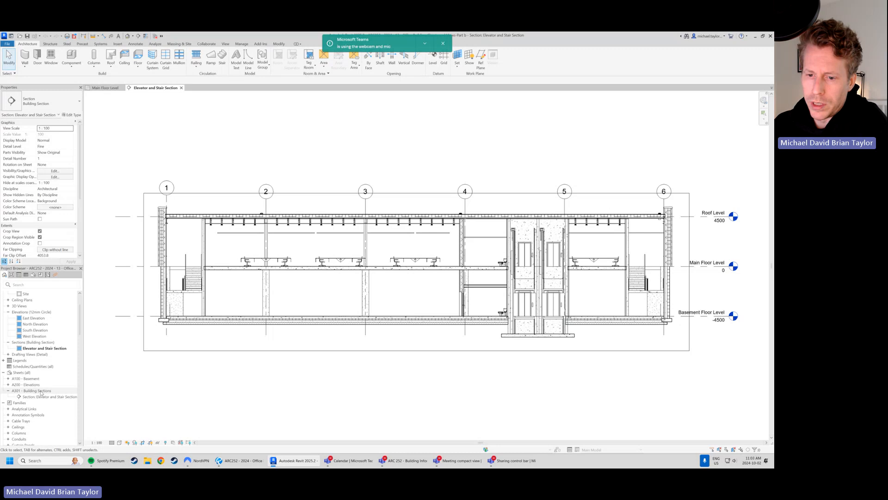
double_click(41, 391)
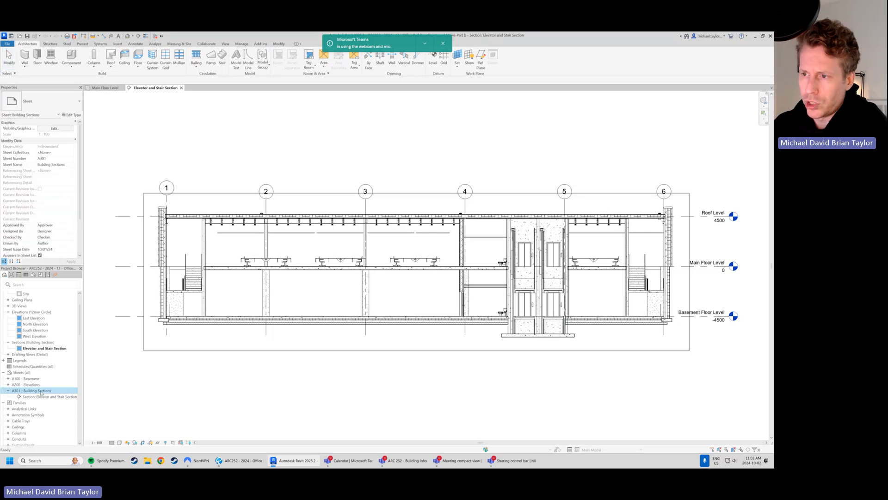
scroll(266, 264, up, 2)
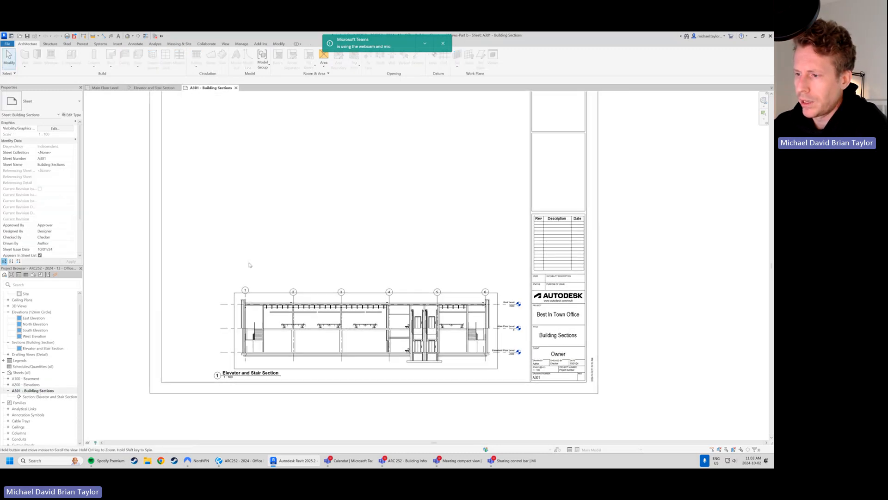
middle_drag(256, 326, 263, 332)
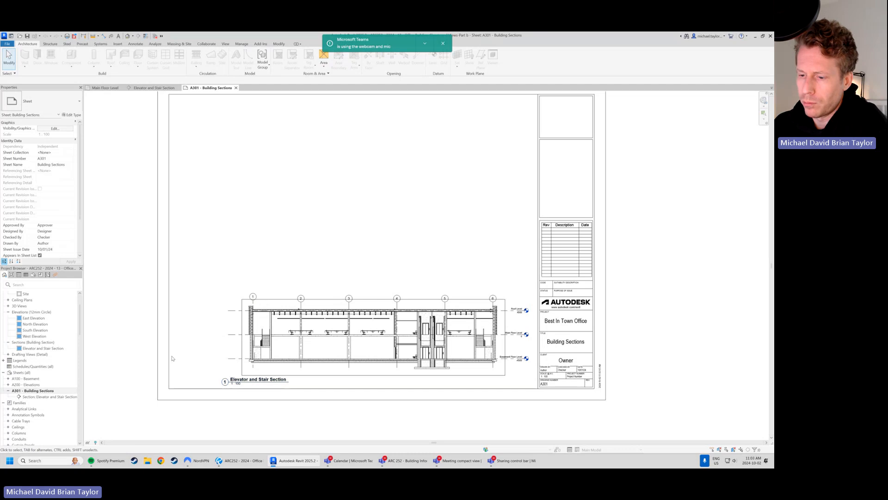
Switch to the reference drawing set in Bluebeam Revu and draw a red line along the Main Floor's lower horizontal section mark.
click(241, 461)
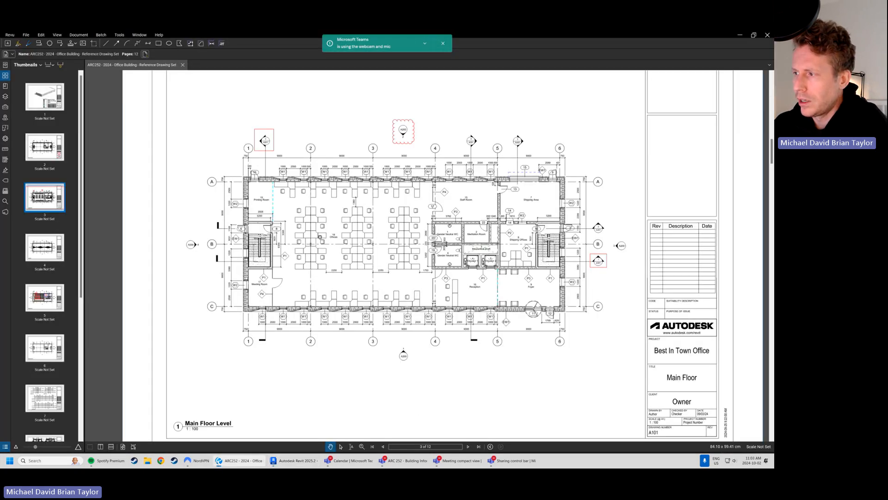
drag(324, 244, 330, 254)
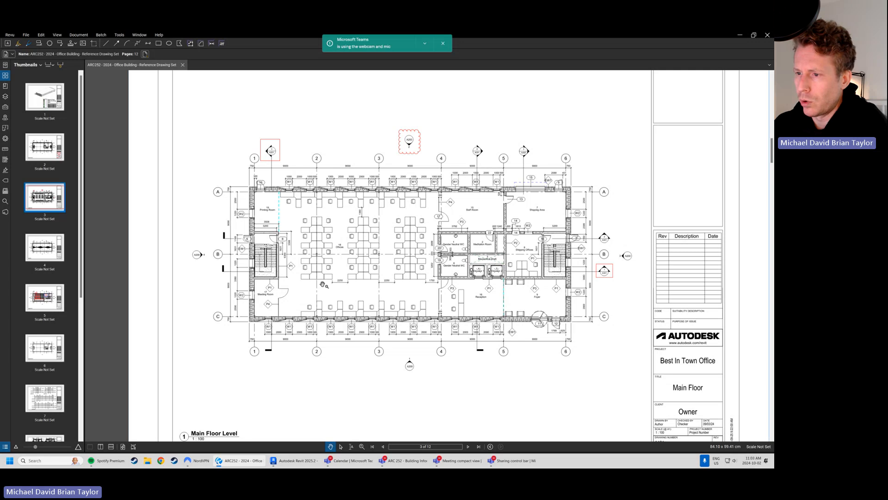
scroll(361, 299, up, 2)
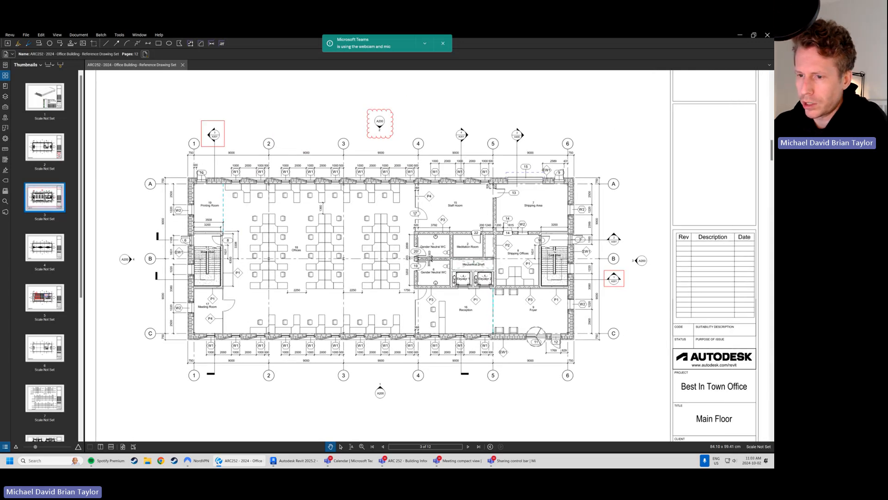
key(l)
click(157, 280)
click(602, 281)
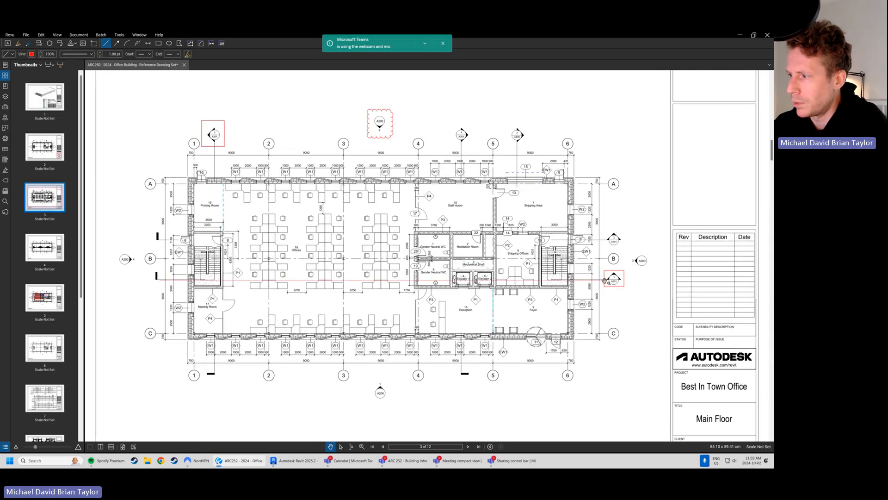
Thicken the red section markup line and place a copy of it along the upper horizontal section mark.
click(118, 54)
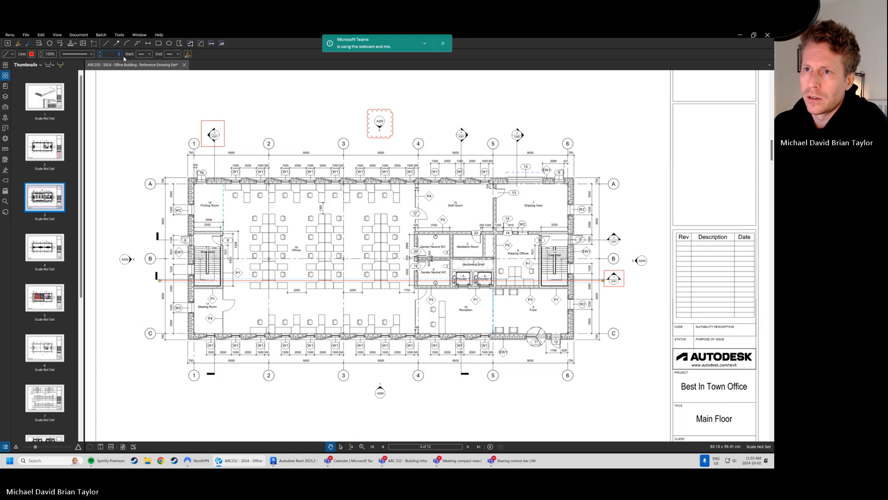
text(5)
click(132, 117)
drag(262, 281, 298, 242)
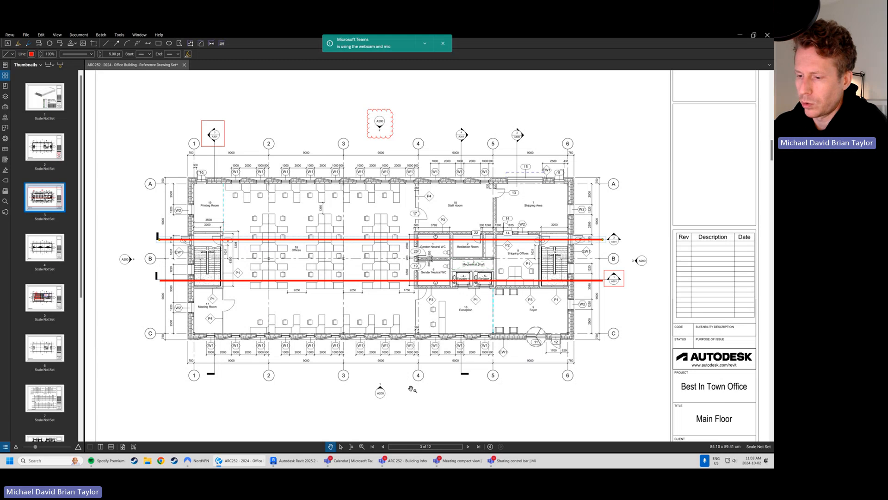
Switch back to Revit and open the Main Floor Level plan.
click(299, 462)
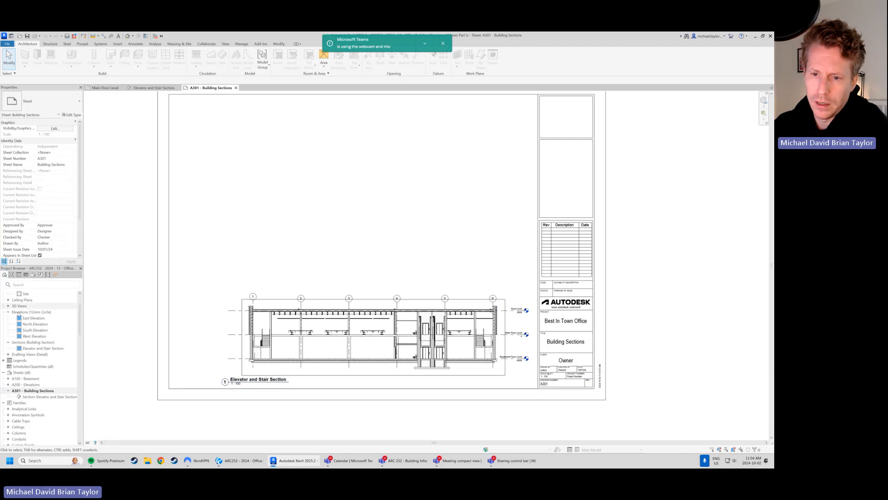
scroll(20, 313, up, 2)
double_click(28, 312)
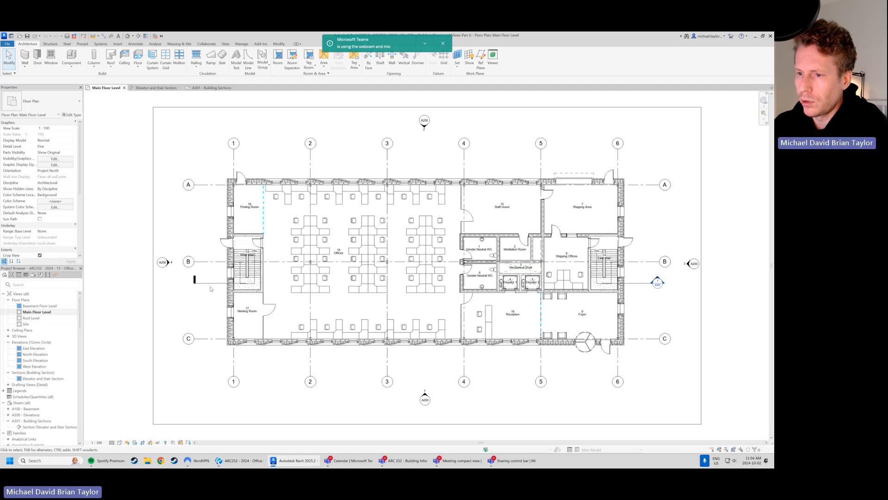
click(210, 282)
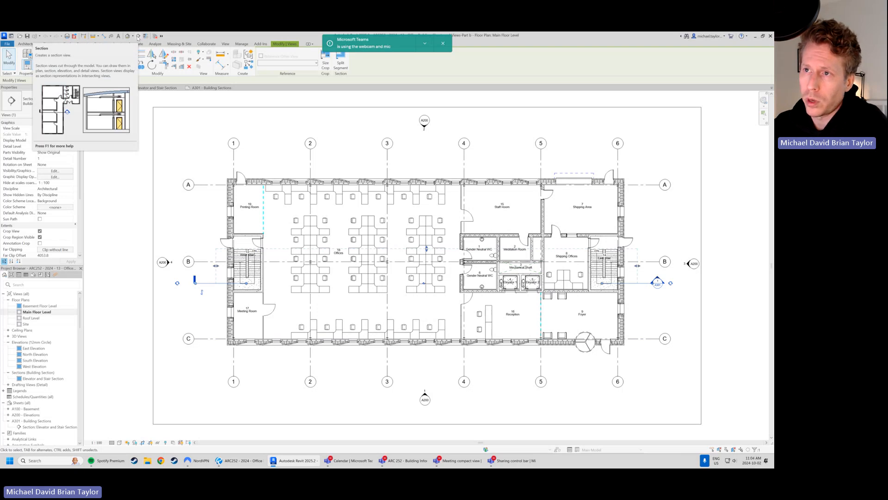
click(226, 44)
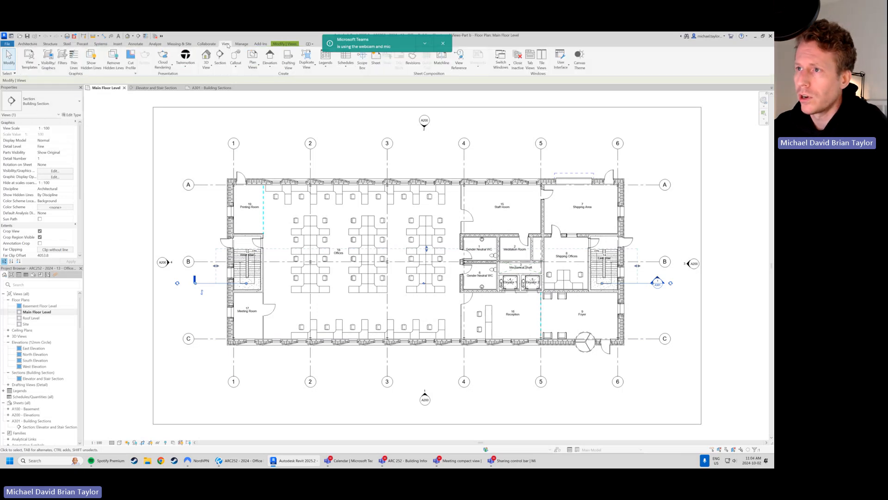
click(444, 44)
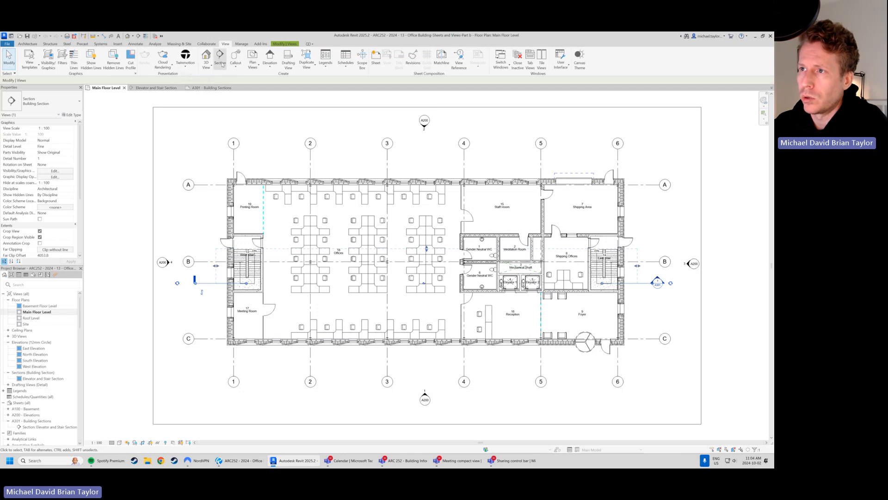
click(180, 308)
Copy the Elevator and Stair Section line vertically upward so the copy runs just above grid B through the stair doors.
click(208, 284)
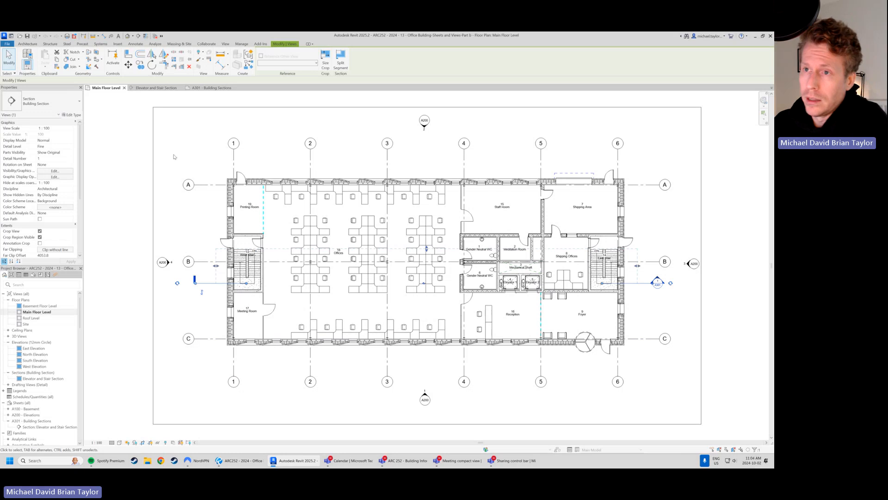
click(139, 65)
click(214, 283)
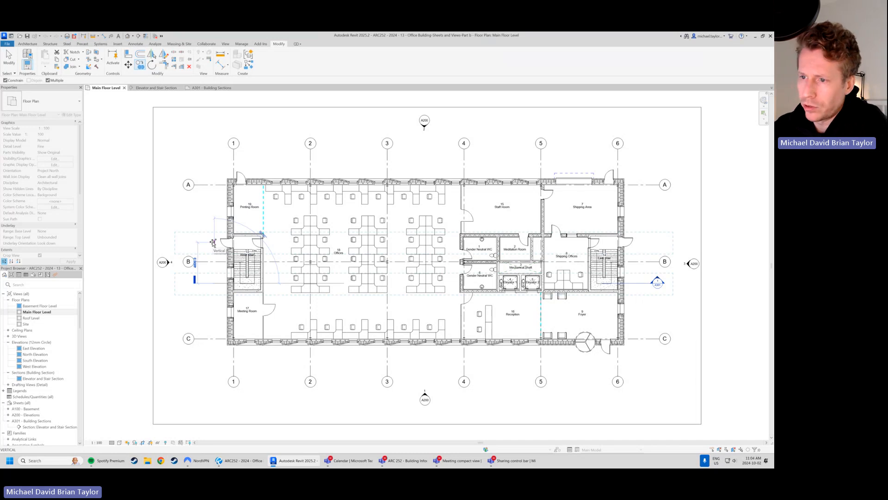
click(213, 242)
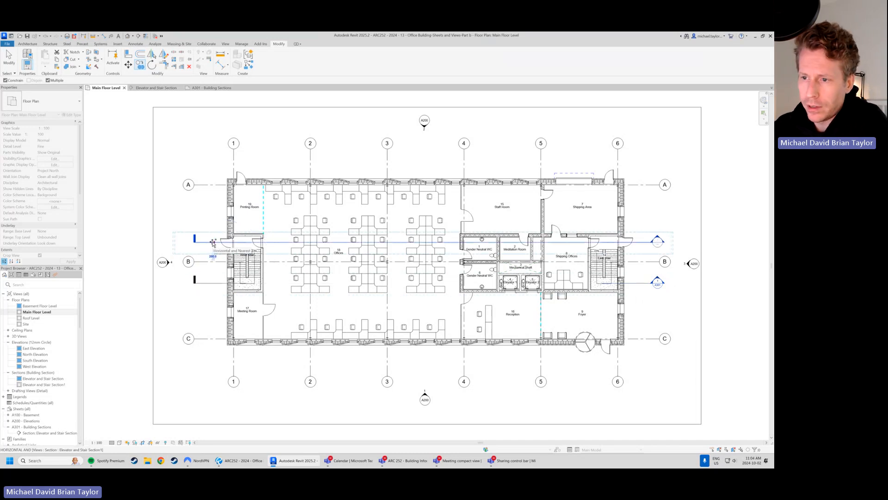
key(Escape)
key(Escape)
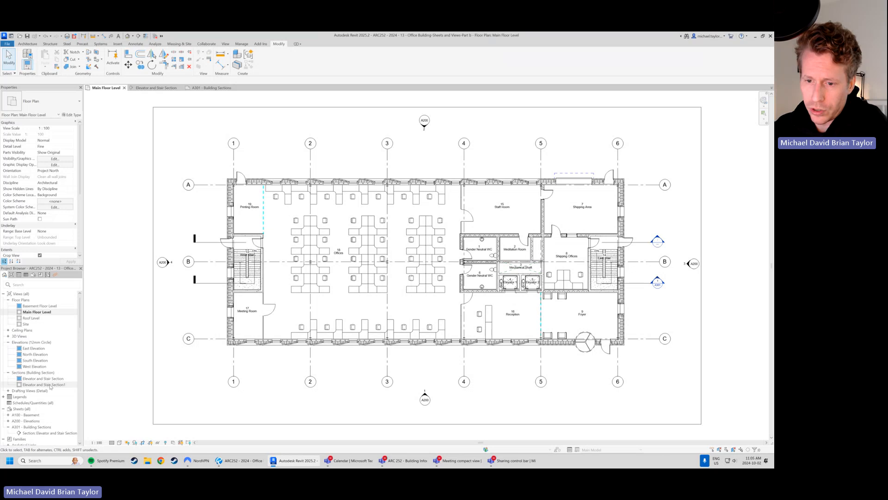
Open the Elevator and Stair Section1 view and show the Roof, Main Floor and Basement level heads at their grid 6 ends.
double_click(50, 384)
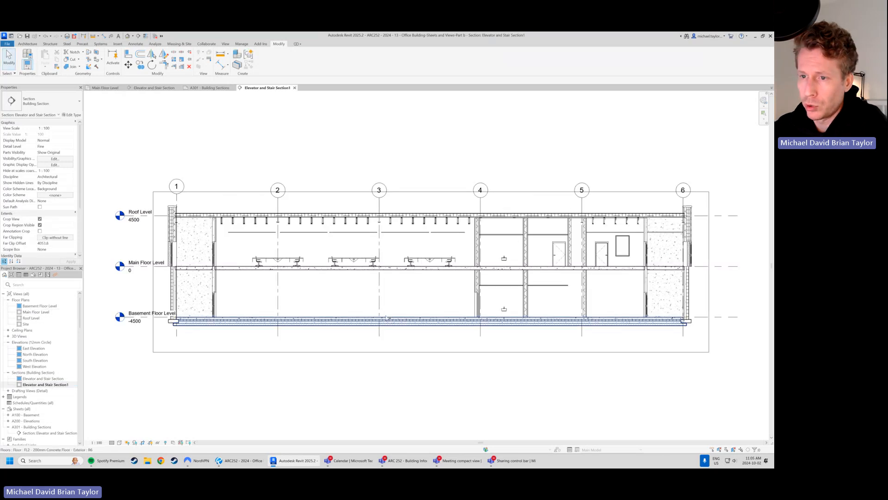
click(673, 231)
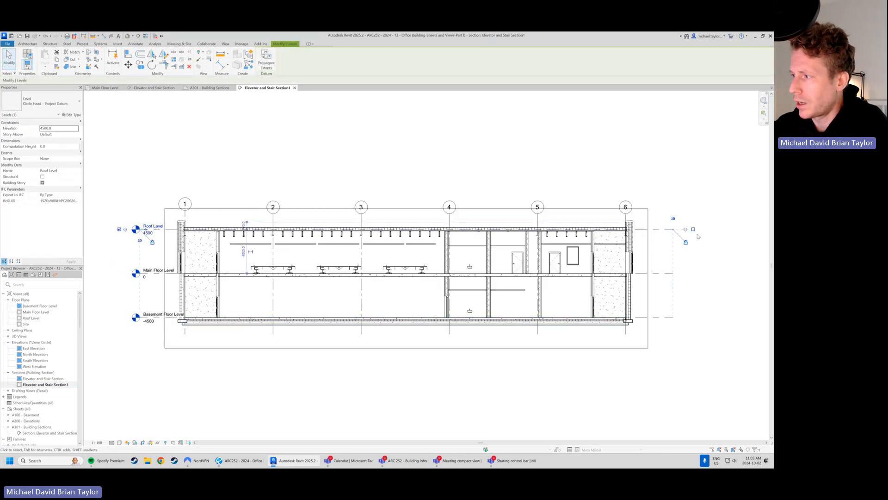
click(666, 274)
click(692, 274)
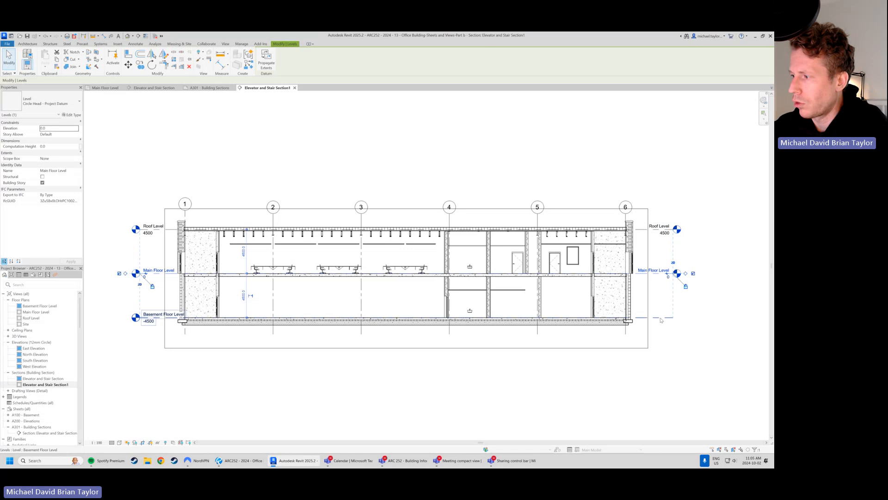
click(666, 318)
click(693, 317)
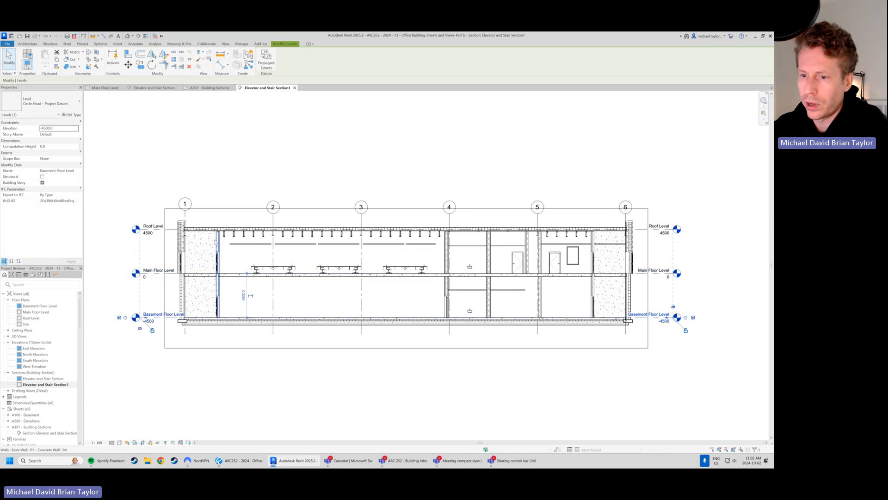
Hide the Basement, Main Floor and Roof level heads at their grid 1 ends.
click(119, 318)
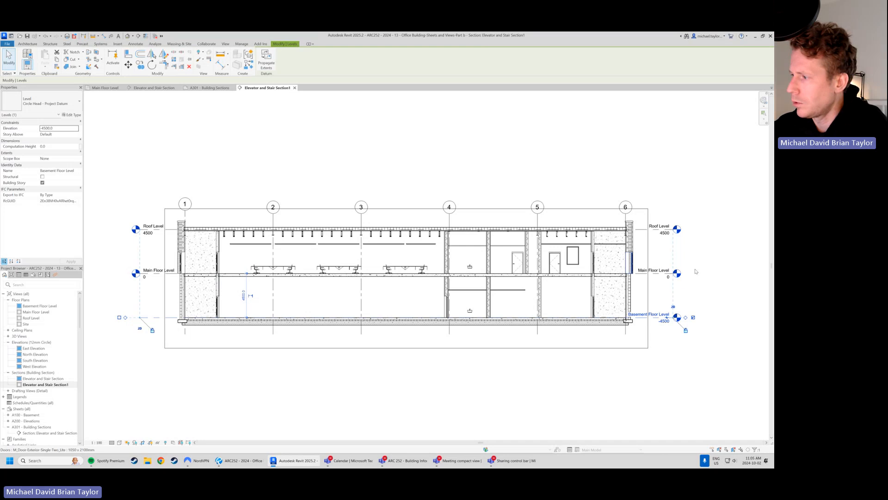
click(644, 276)
click(119, 273)
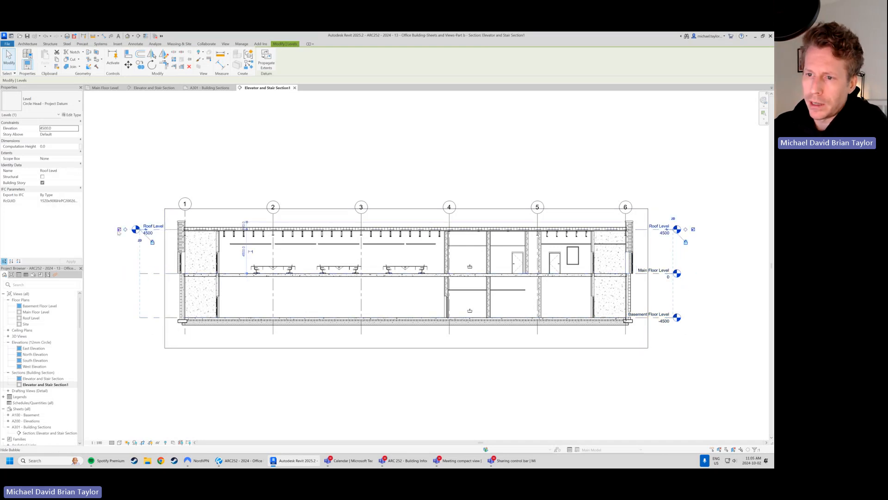
key(Escape)
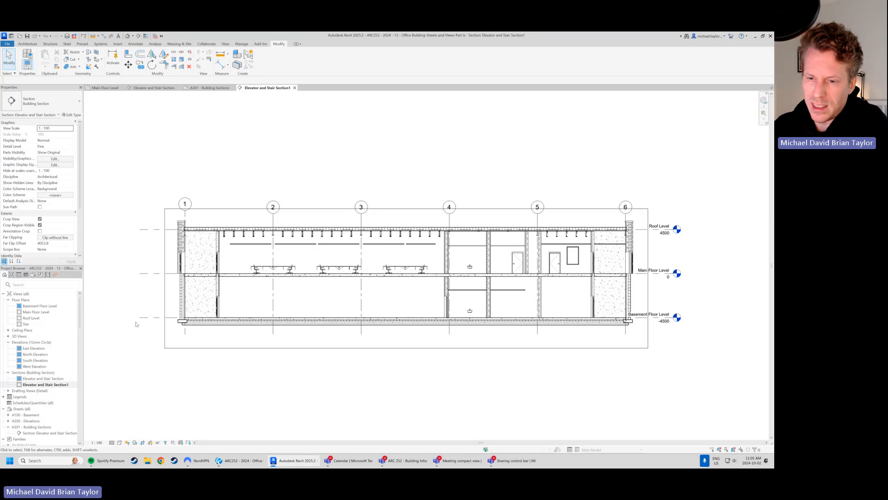
Place the Elevator and Stair Section1 view on sheet A301 - Building Sections, aligned directly above the existing section.
click(214, 88)
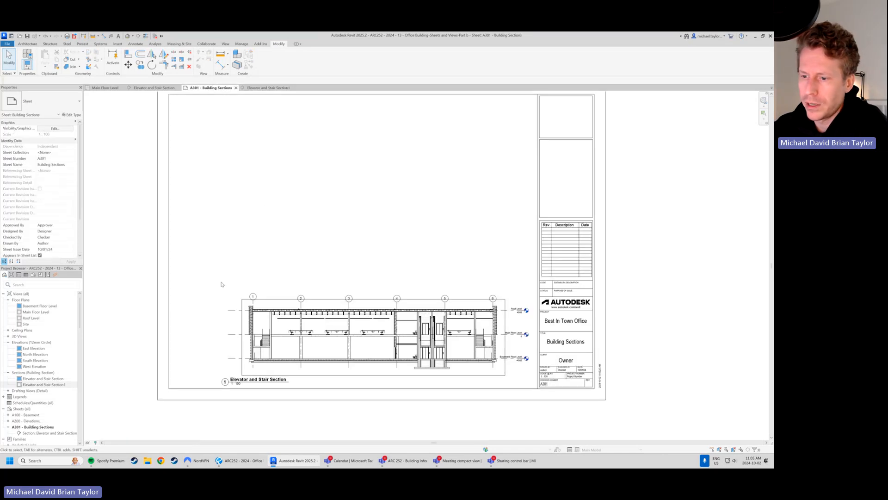
drag(44, 384, 385, 230)
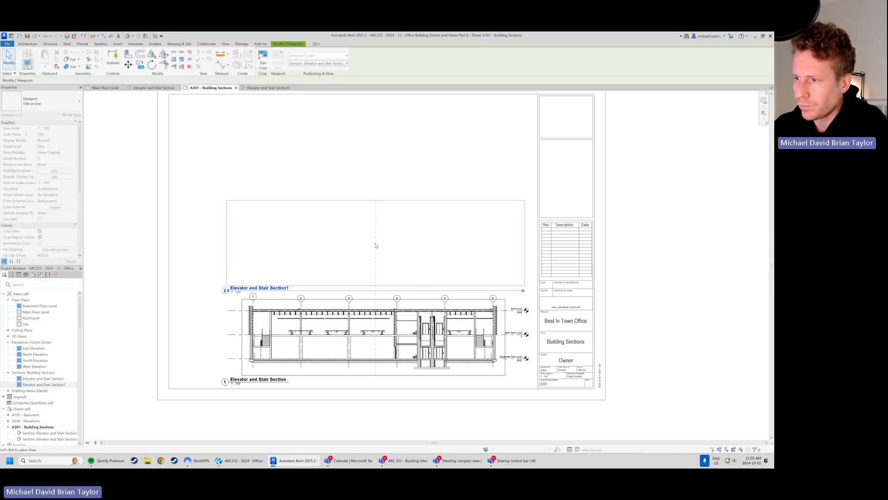
click(376, 245)
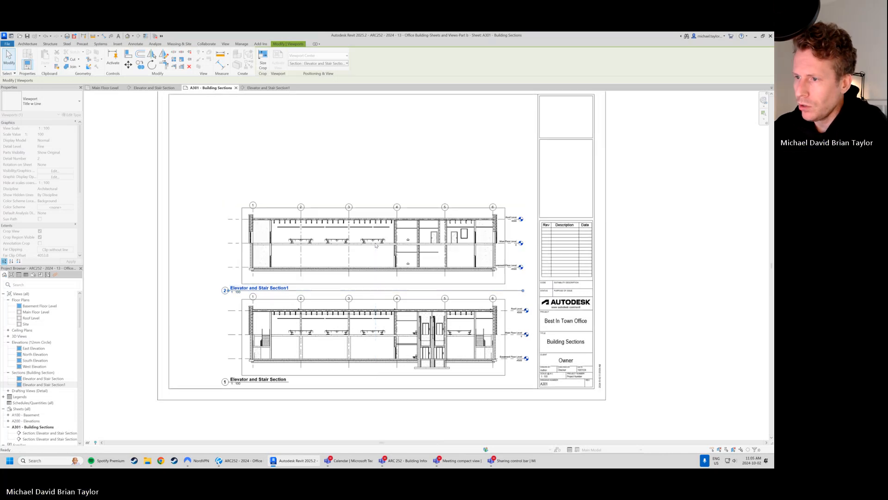
click(193, 330)
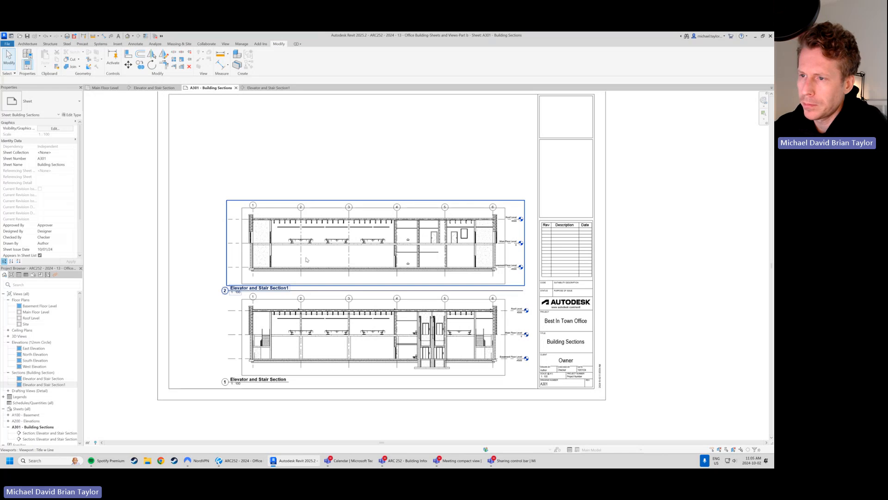
Switch to the reference drawing set in Revu and check the title of drawing 2 on the Building Sections sheet.
scroll(306, 260, up, 2)
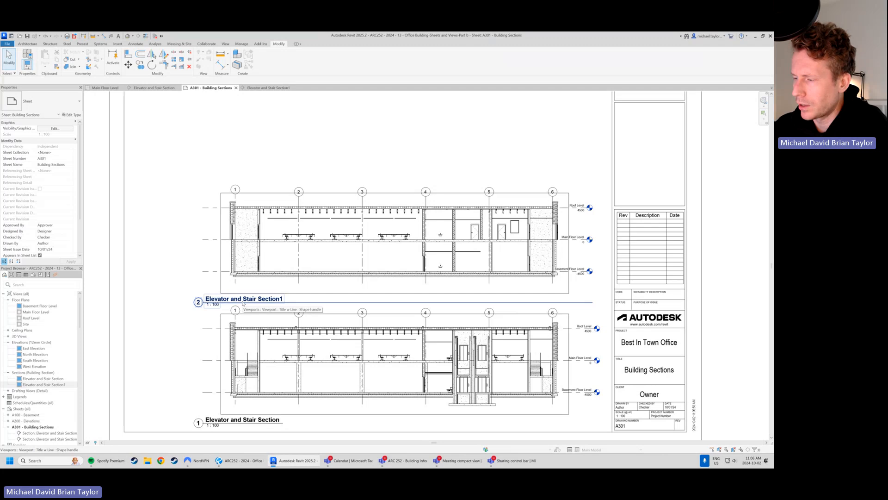
click(250, 464)
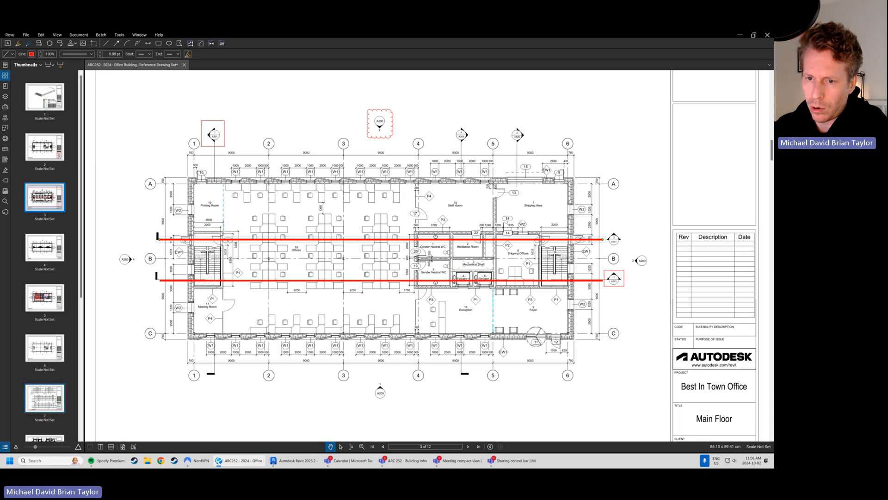
scroll(67, 313, down, 3)
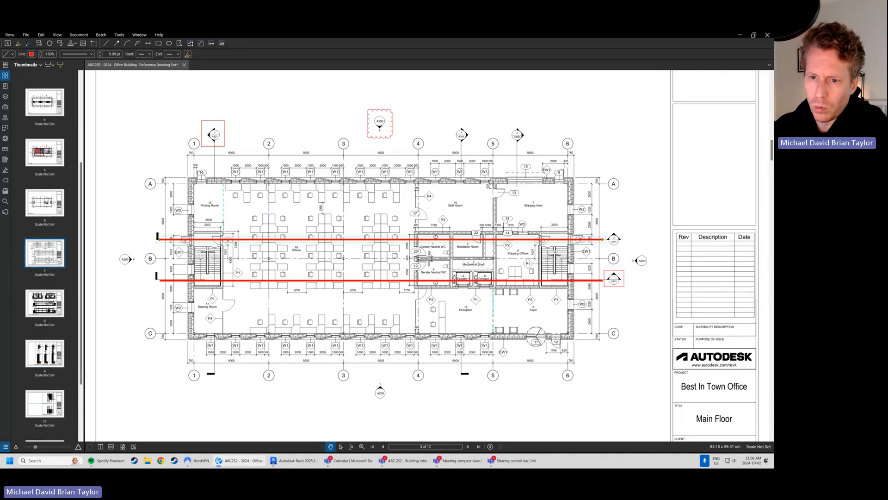
click(55, 306)
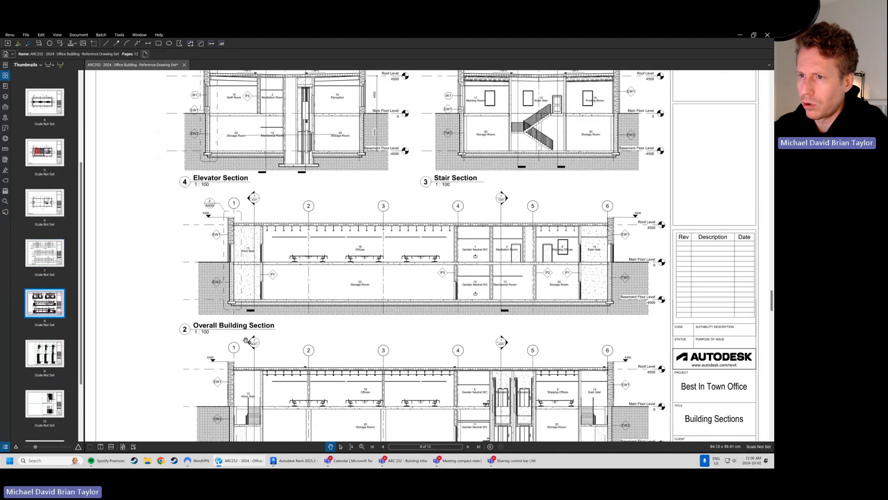
scroll(358, 265, down, 4)
drag(351, 163, 346, 198)
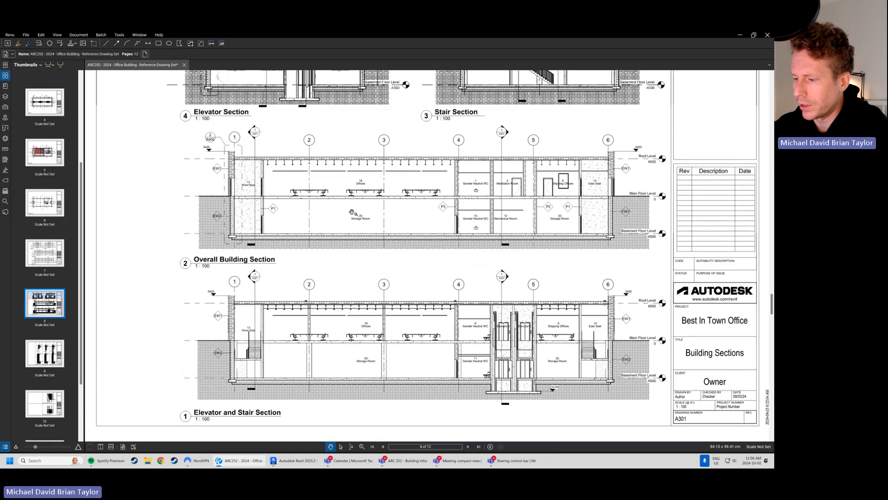
Back in Revit, rename the Elevator and Stair Section1 view as Overall Building Section.
click(311, 458)
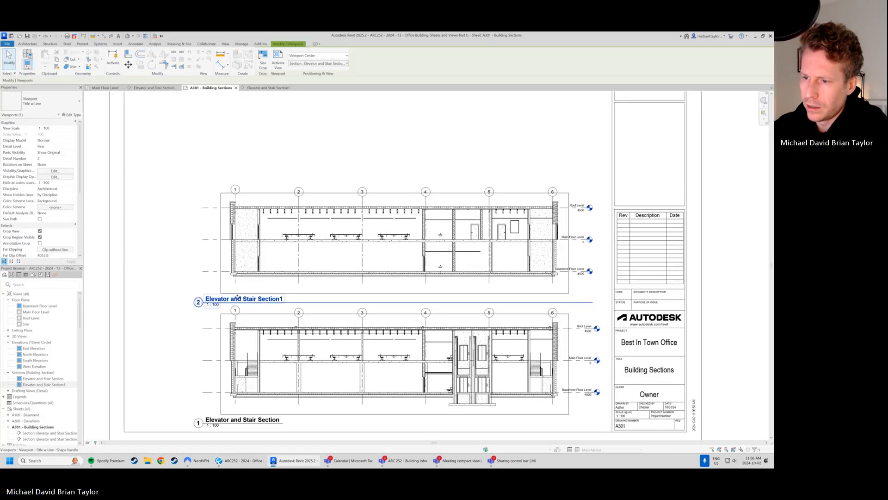
right_click(53, 384)
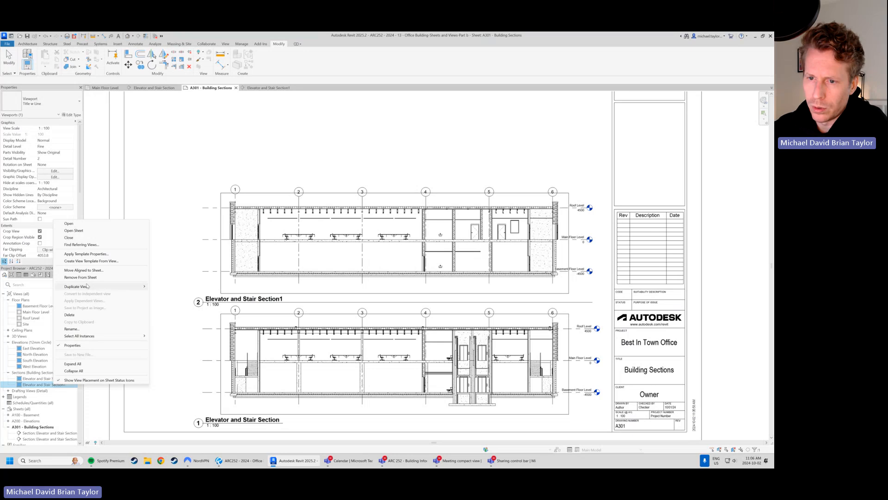
click(83, 330)
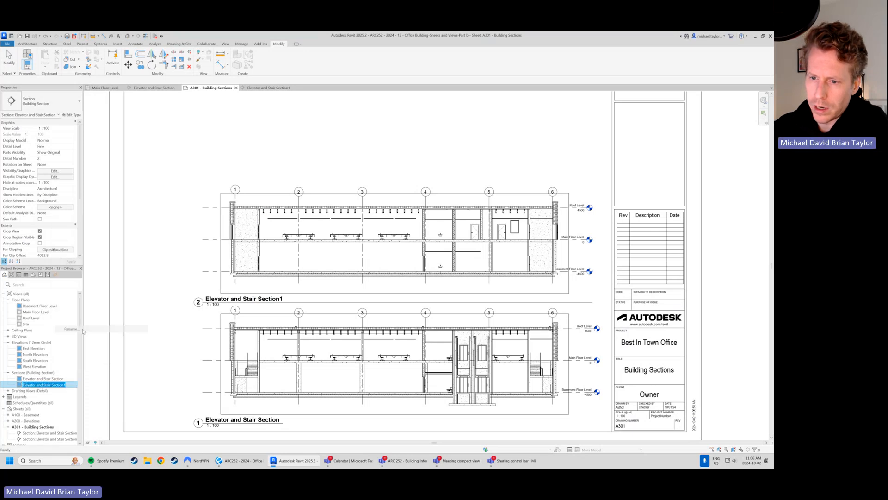
text(Overall Bui)
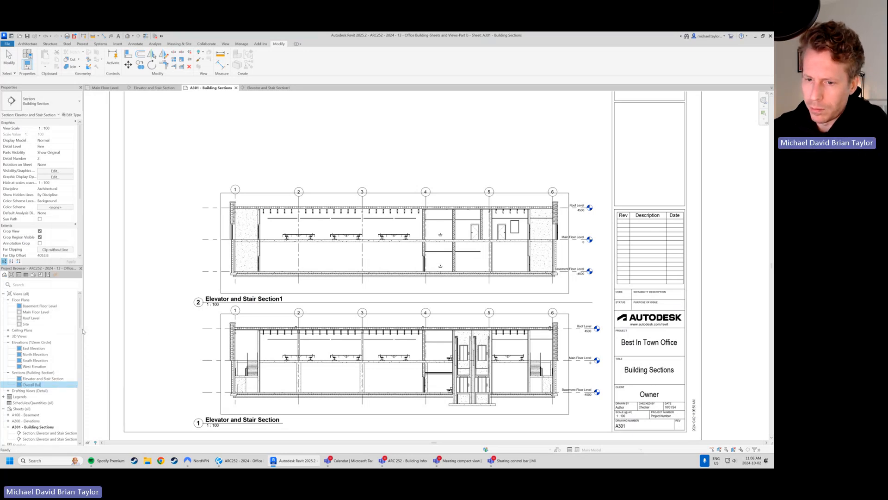
text(lding Section)
key(Return)
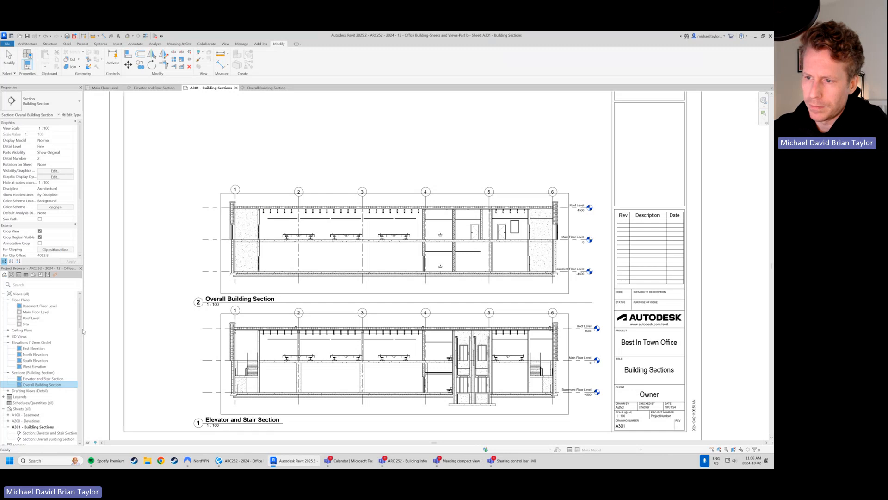
click(172, 333)
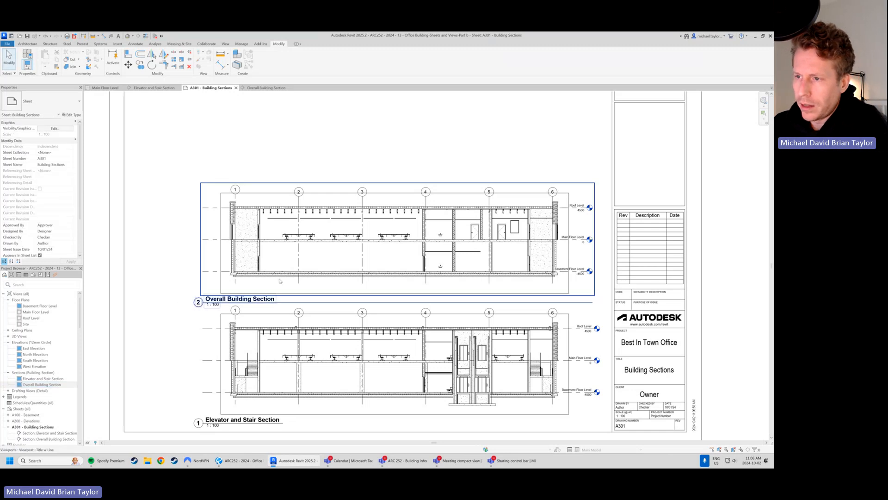
Switch to Revu and examine the Elevator Section and Stair Section on the reference Building Sections sheet.
scroll(322, 344, down, 2)
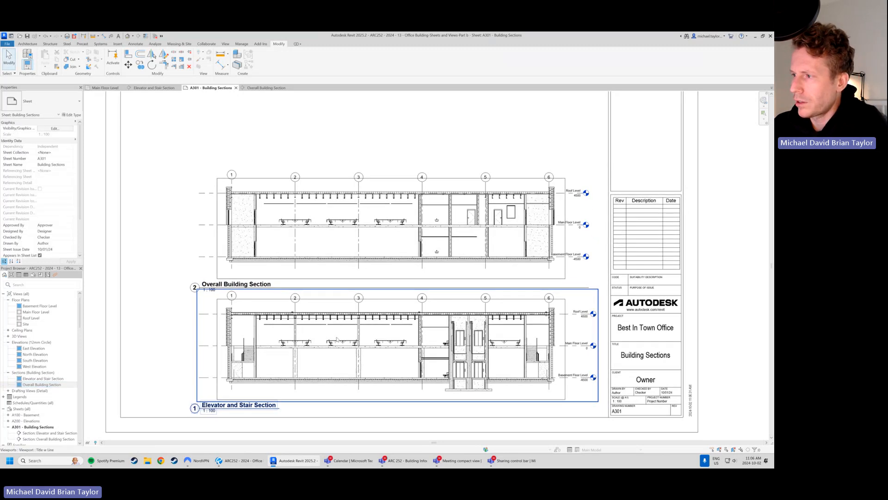
scroll(338, 215, up, 1)
middle_drag(338, 215, 337, 234)
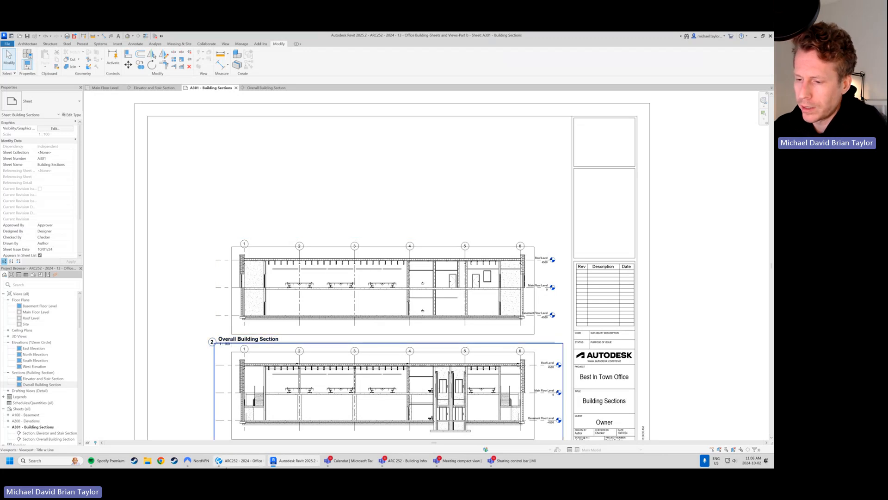
click(237, 463)
scroll(319, 390, up, 3)
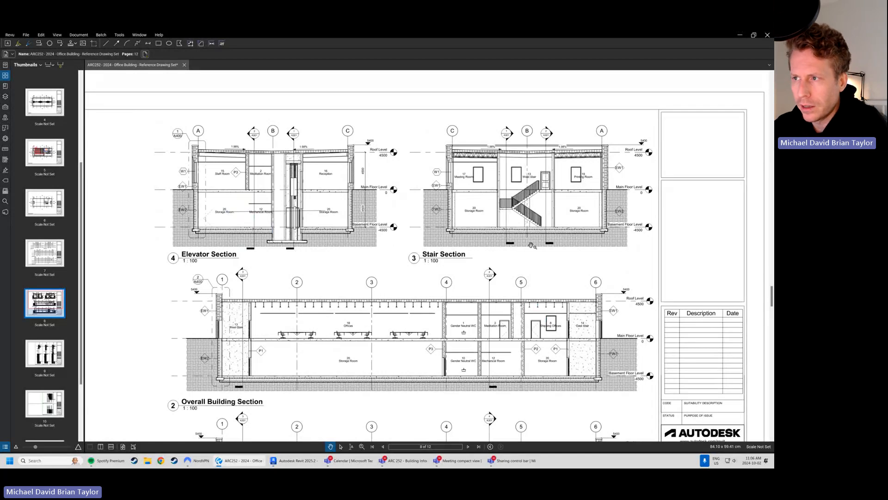
drag(257, 251, 263, 263)
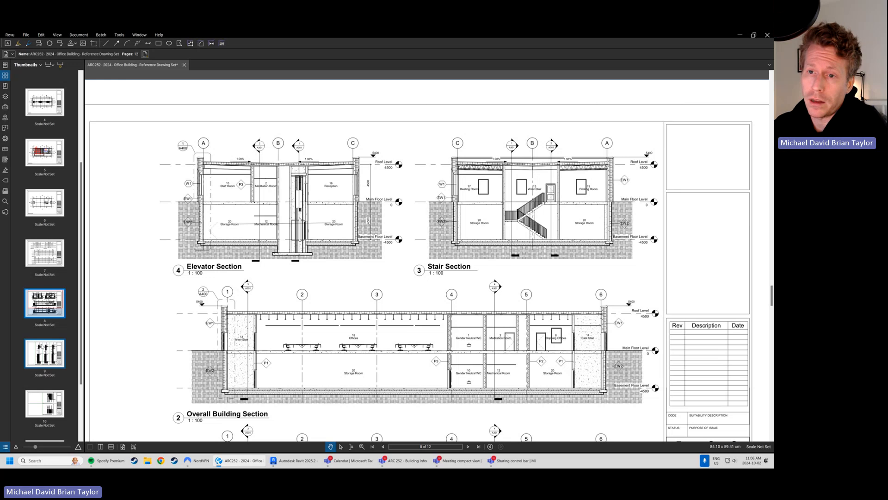
scroll(39, 336, up, 5)
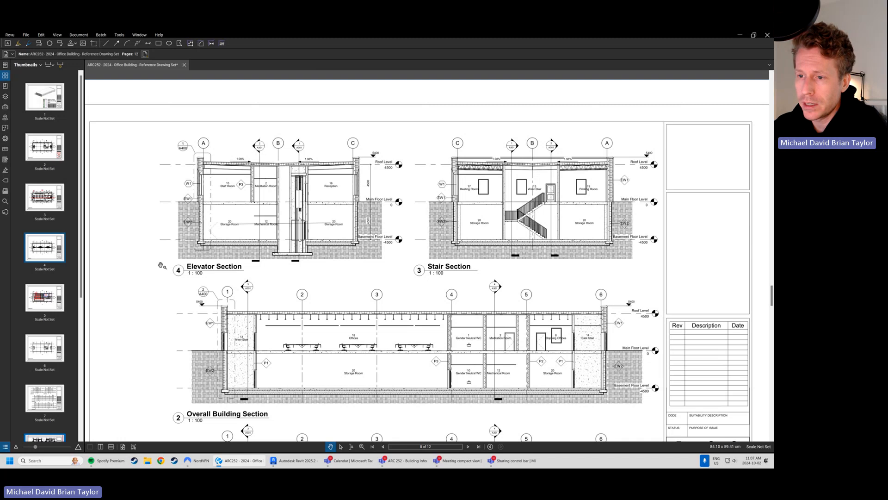
On the reference Main Floor plan, box the section marker between grids 4 and 5 and review where the two vertical sections cut.
click(45, 196)
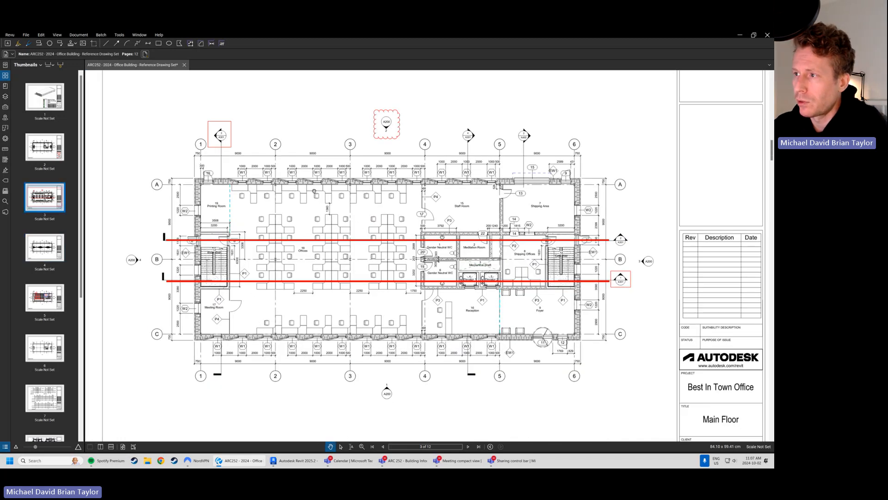
scroll(296, 198, up, 1)
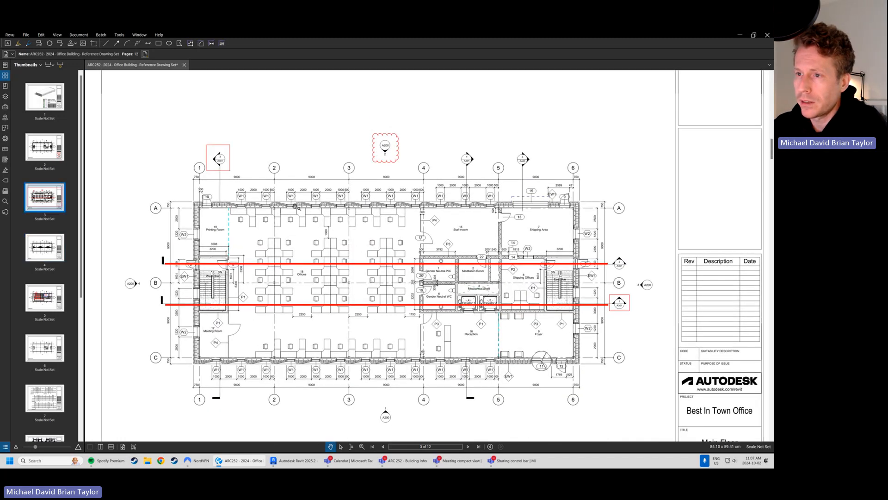
click(231, 166)
key(r)
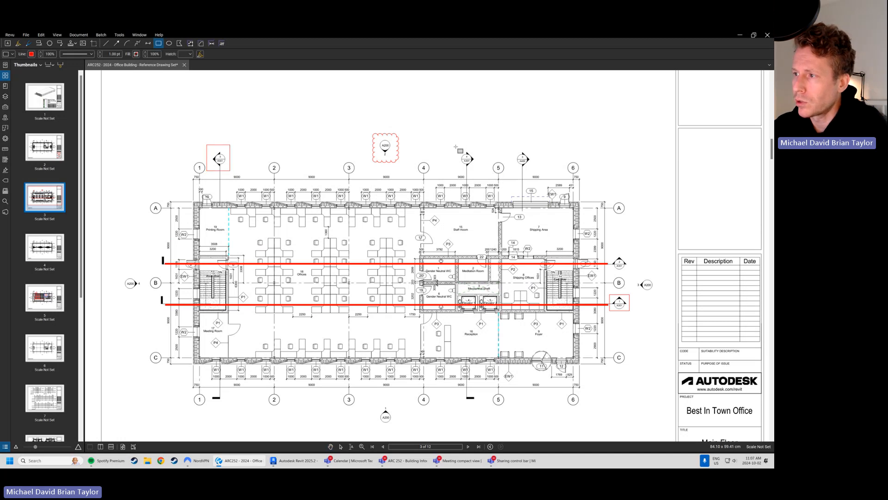
drag(454, 145, 475, 169)
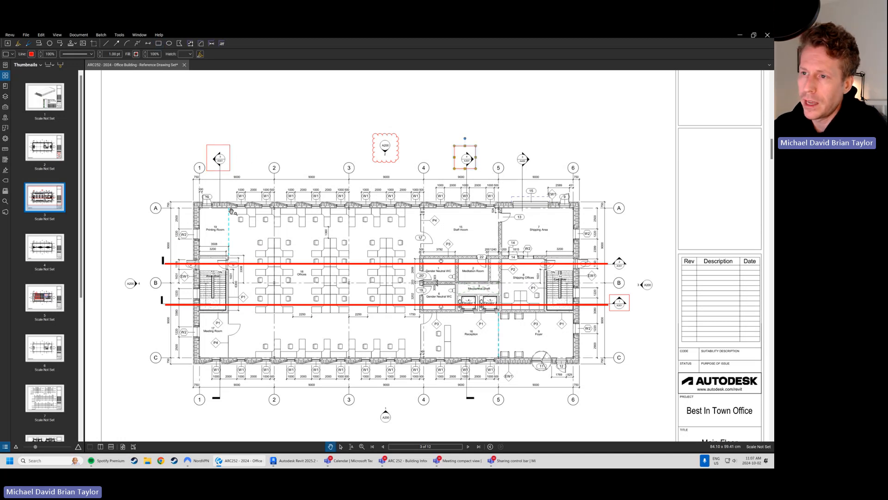
click(225, 172)
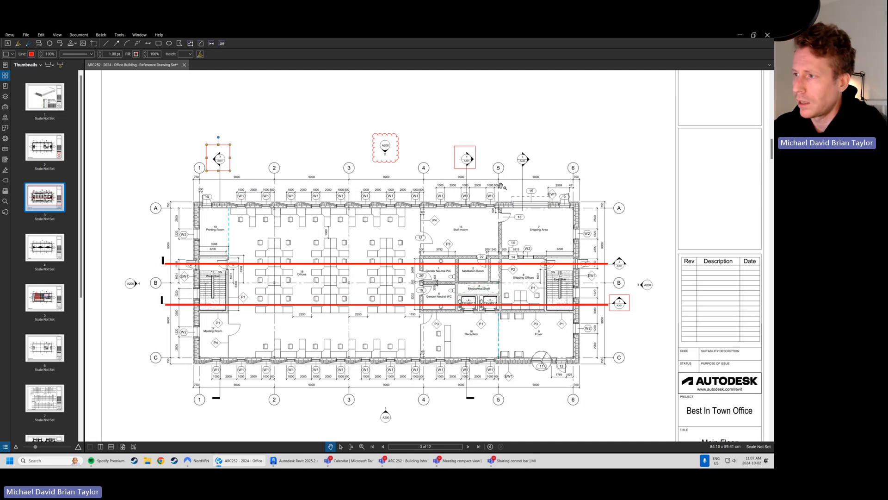
click(462, 169)
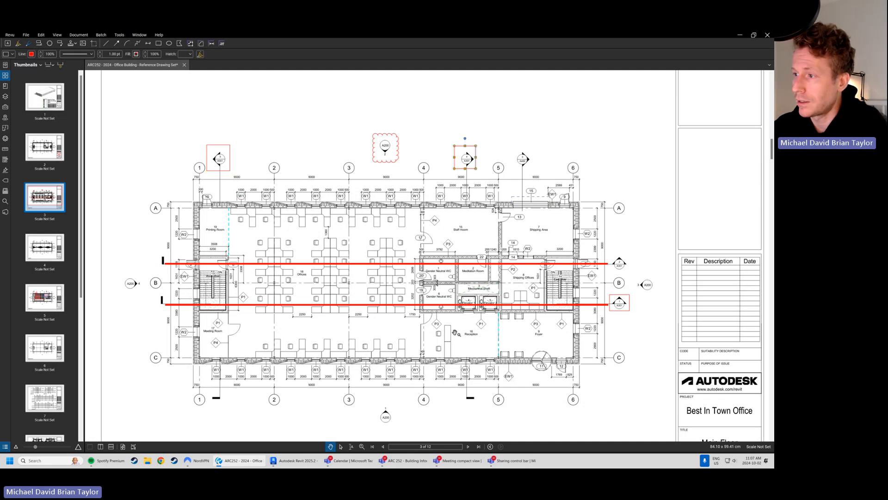
drag(222, 296, 229, 292)
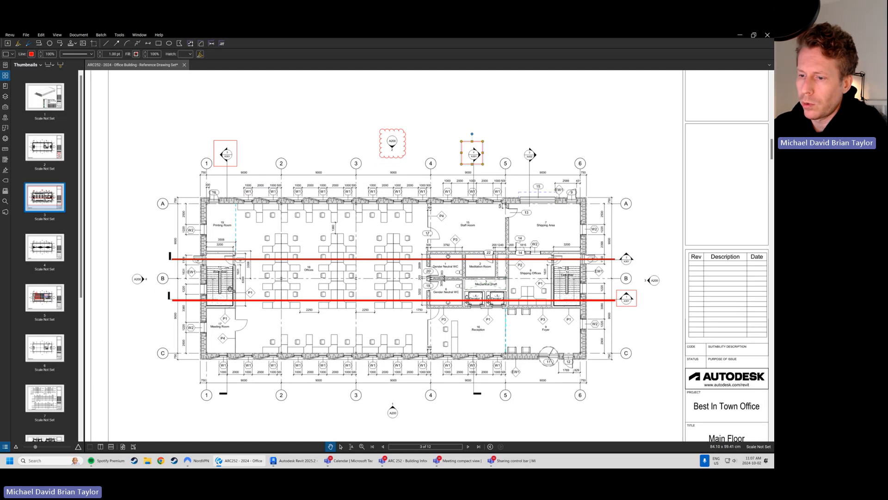
drag(220, 368, 227, 360)
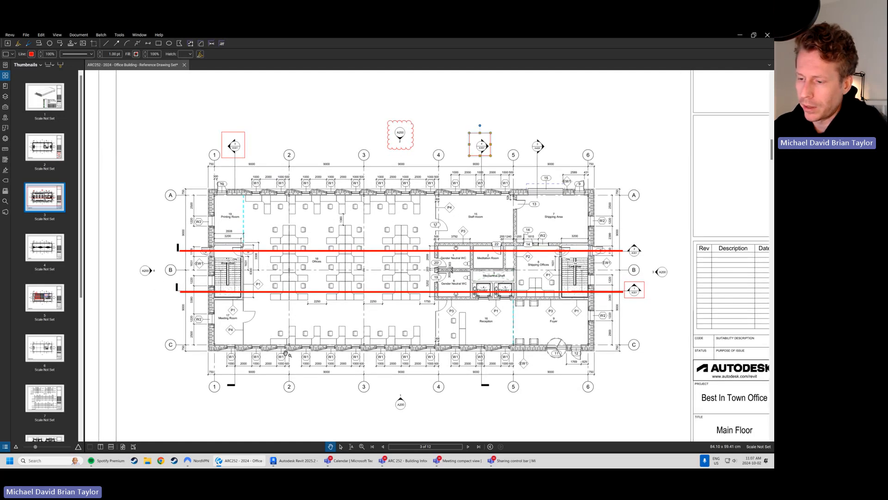
In Revit's Main Floor Level plan, draw a vertical building section through the West Stair from above grid A to below grid C.
click(298, 463)
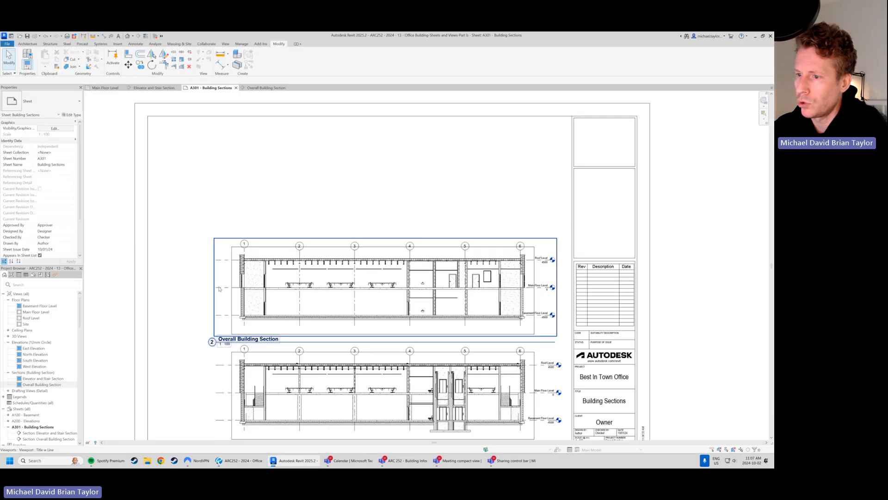
double_click(43, 312)
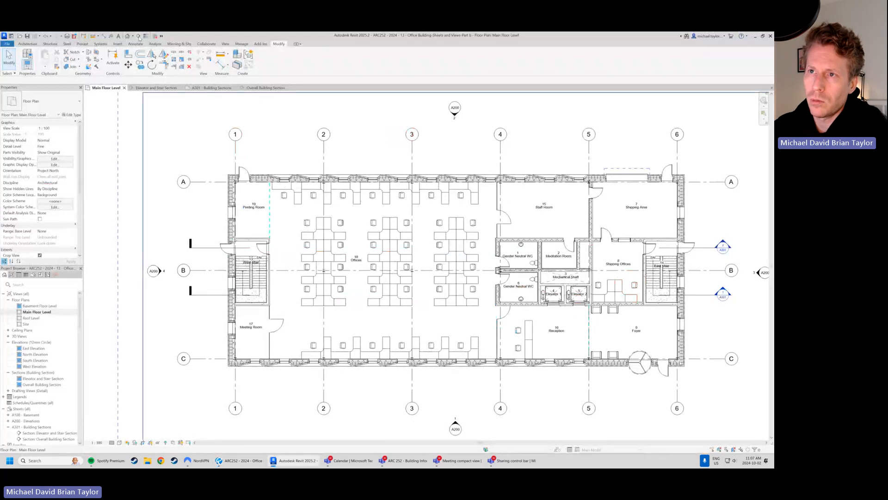
click(138, 36)
click(262, 155)
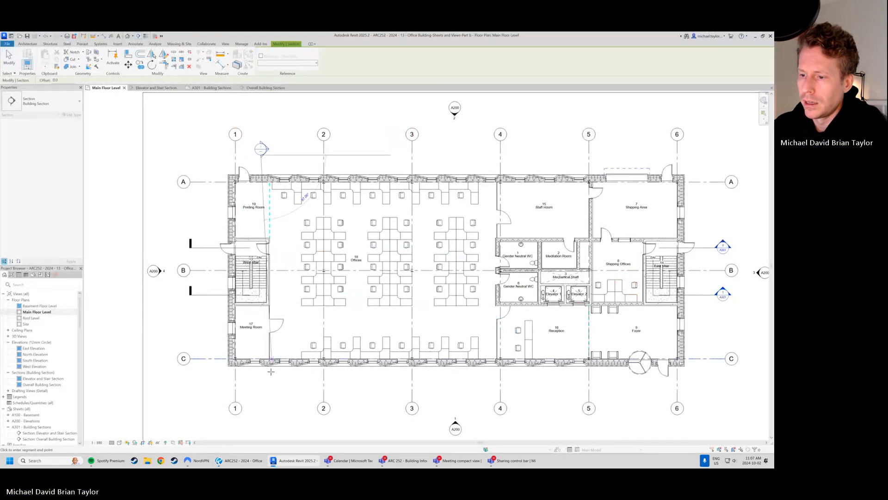
click(263, 383)
key(Escape)
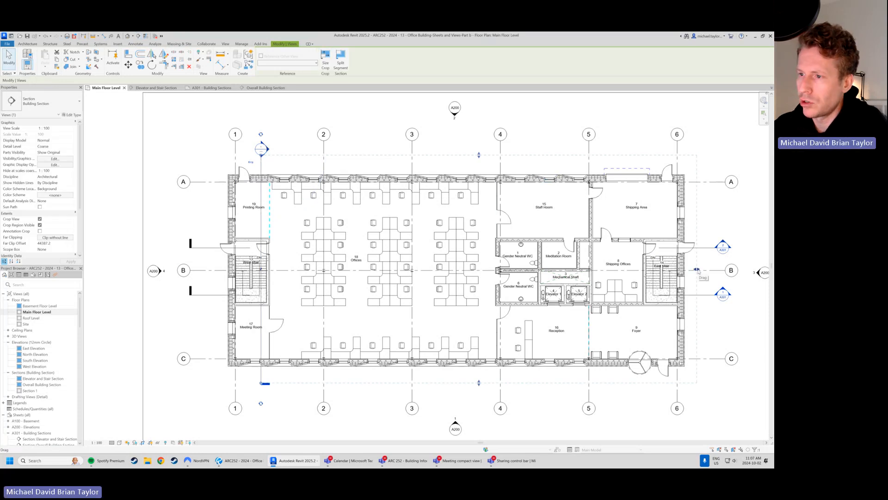
Pull the new section's far clip back to just before grid 2 and break its line, leaving short ends near grids A and C.
drag(698, 270, 315, 275)
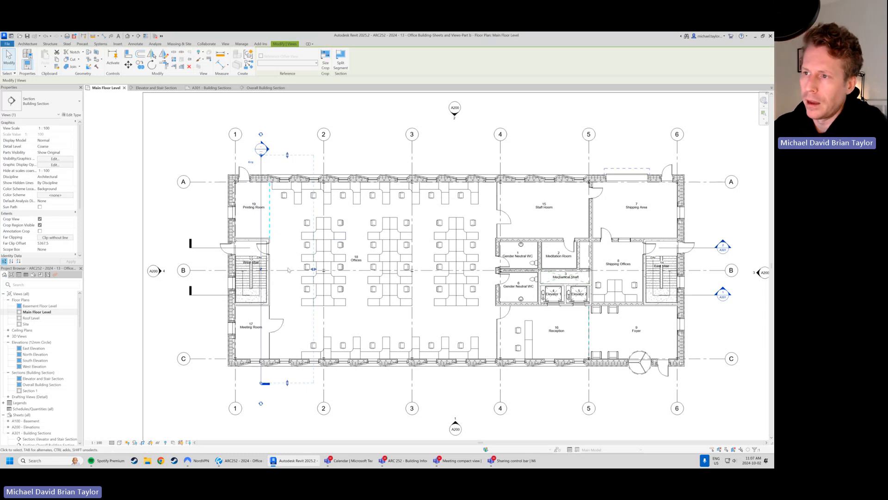
click(261, 269)
drag(261, 231, 261, 193)
drag(261, 306, 265, 348)
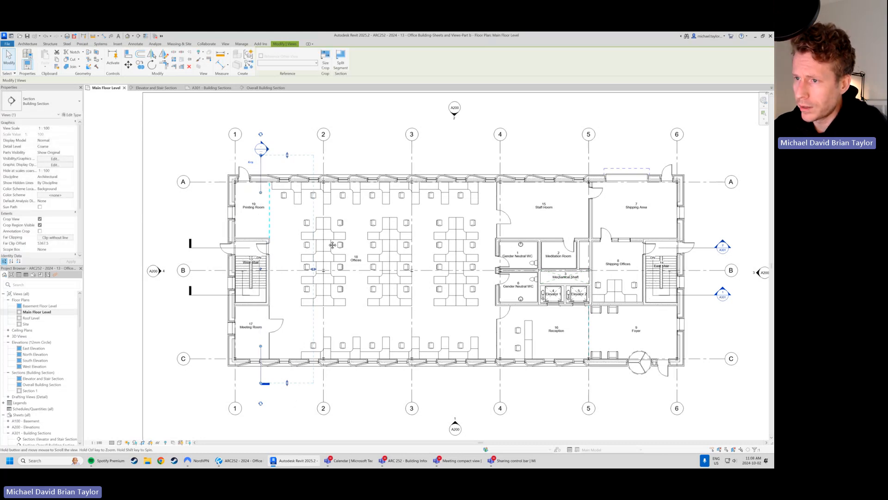
middle_drag(341, 167, 317, 176)
click(317, 176)
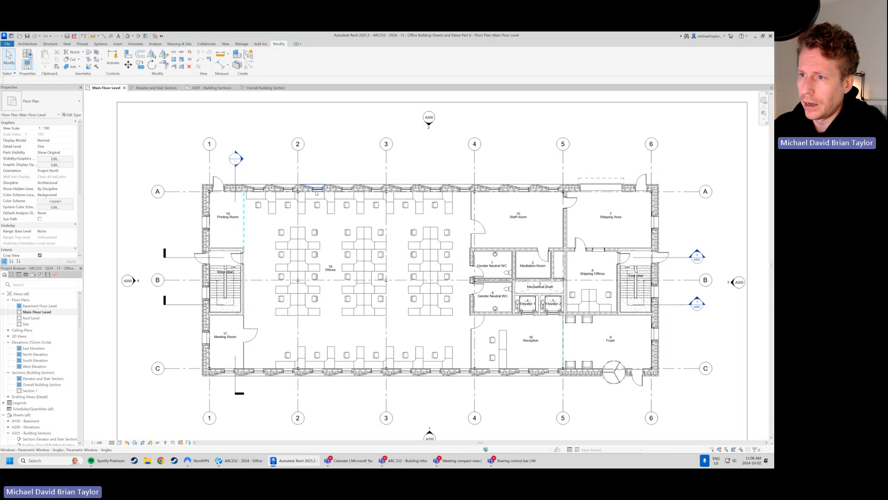
Compare the new West Stair section marker with the section markers on the reference Main Floor plan in Revu.
key(alt+Tab)
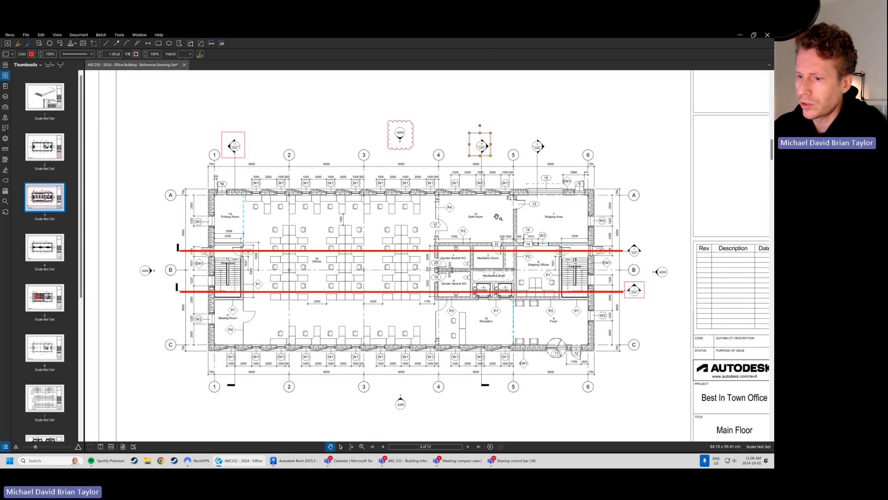
key(alt+Tab)
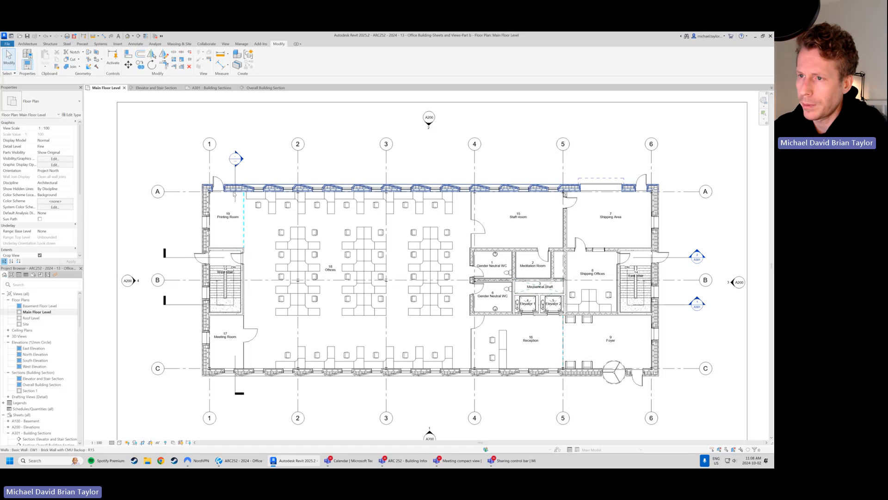
click(236, 175)
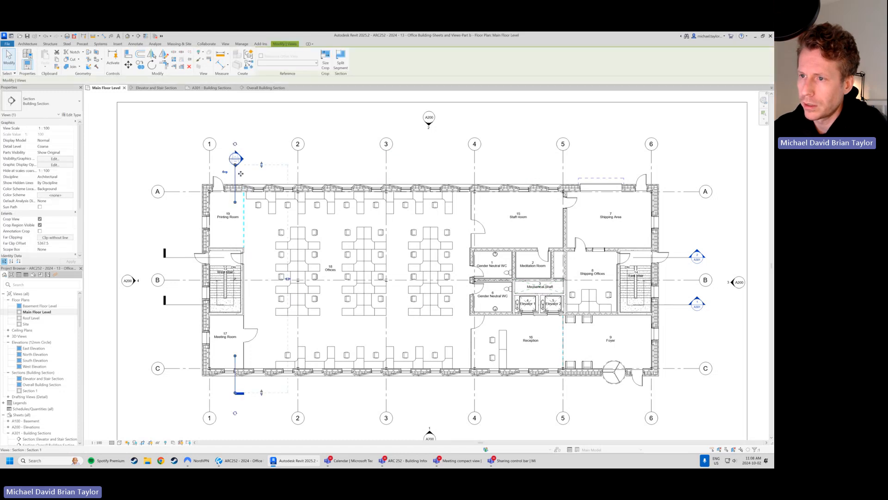
key(Escape)
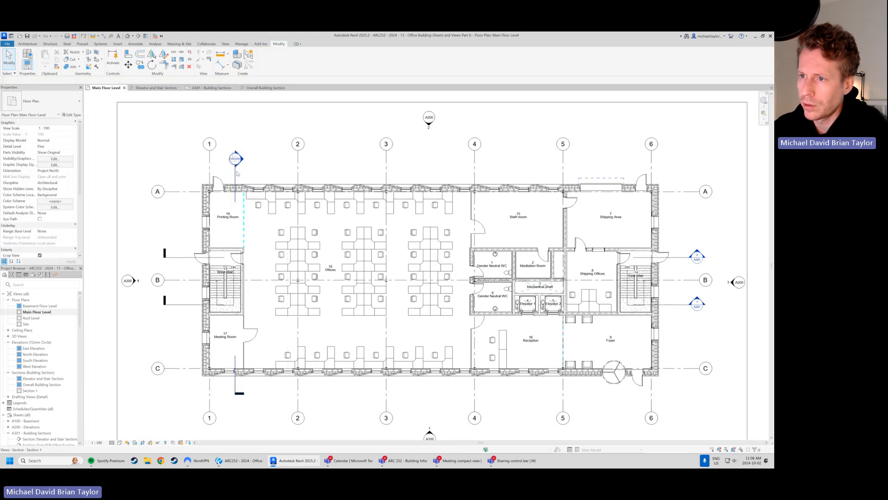
Shift the West Stair section slightly toward grid 2 and copy it between grids 4 and 5, through the elevator, following the reference plan.
click(235, 179)
drag(238, 175, 241, 177)
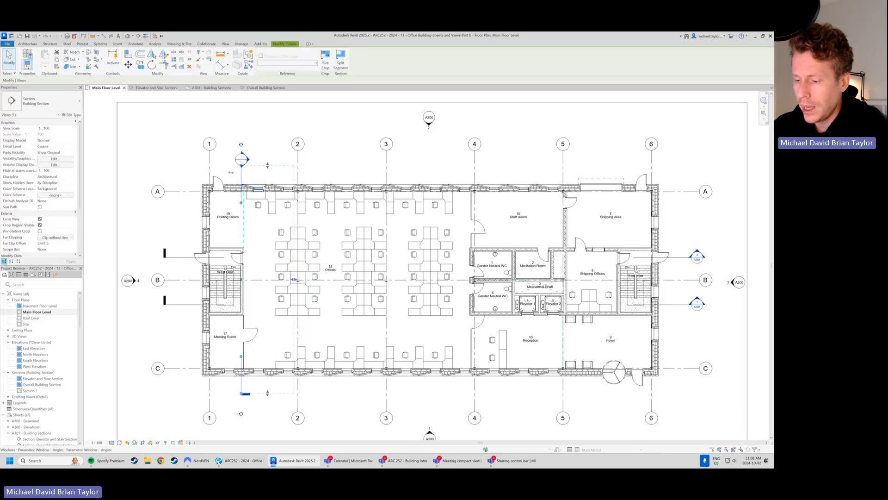
click(140, 64)
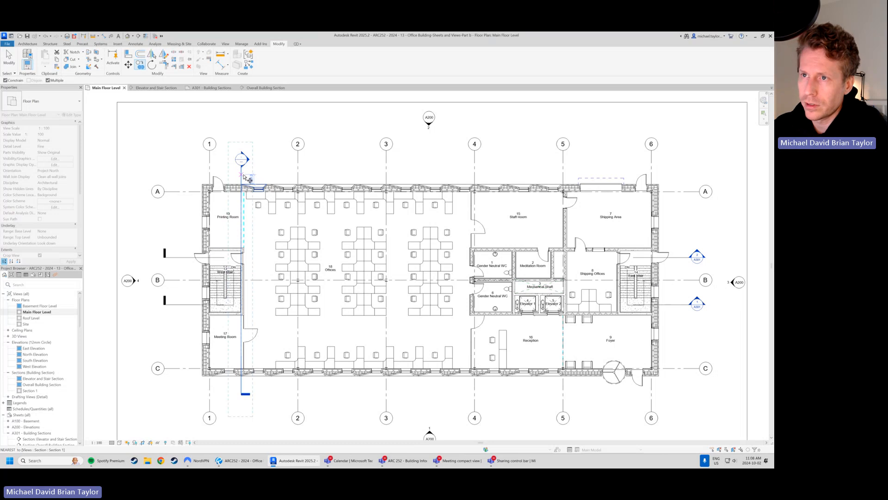
click(243, 178)
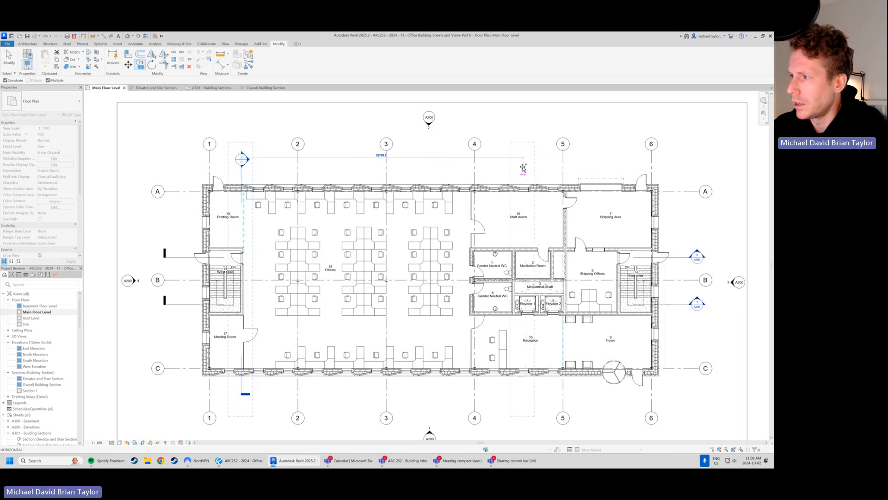
key(alt+Tab)
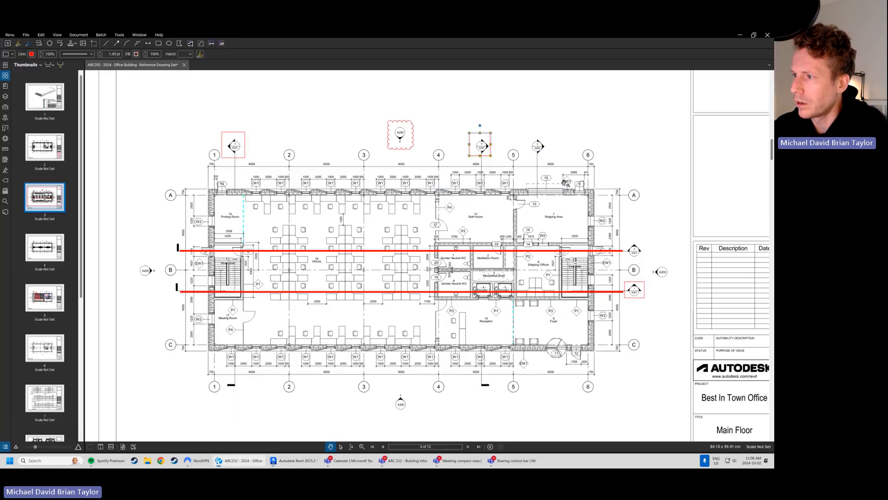
key(alt+Tab)
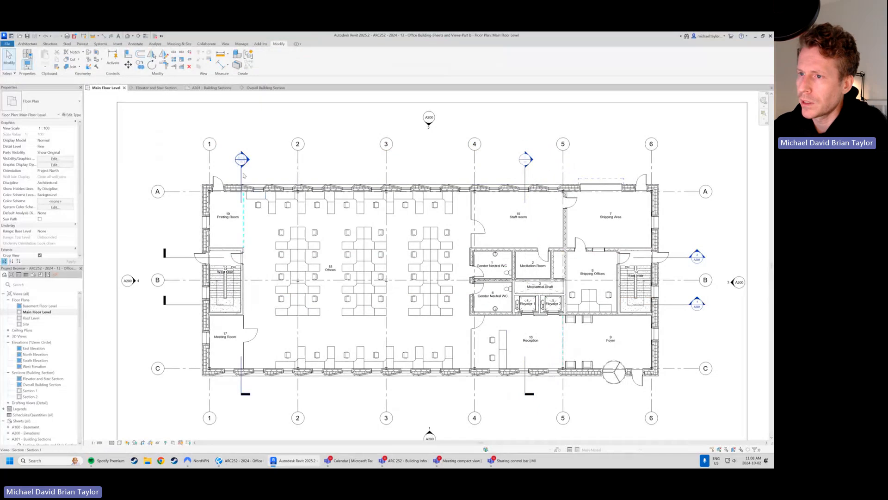
key(alt+Tab)
key(alt+Tab)
Nudge the West Stair section slightly back toward grid 1 and flip it to look west.
click(241, 178)
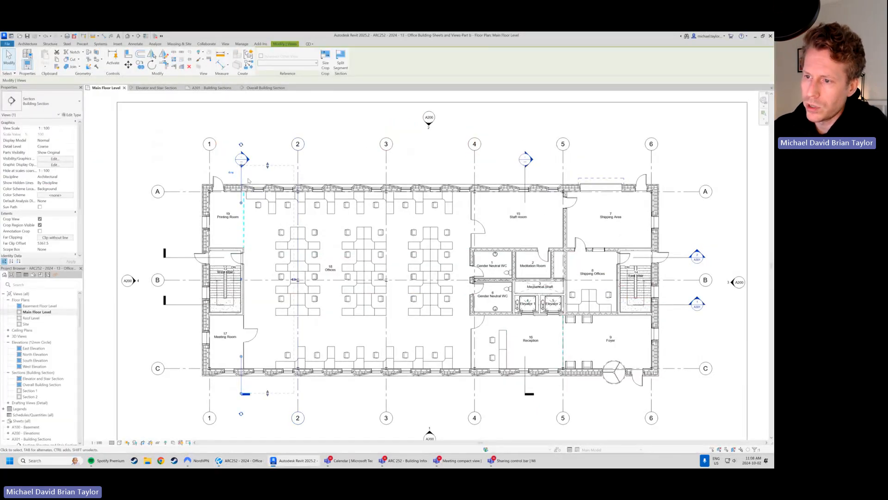
key(Left)
key(Left)
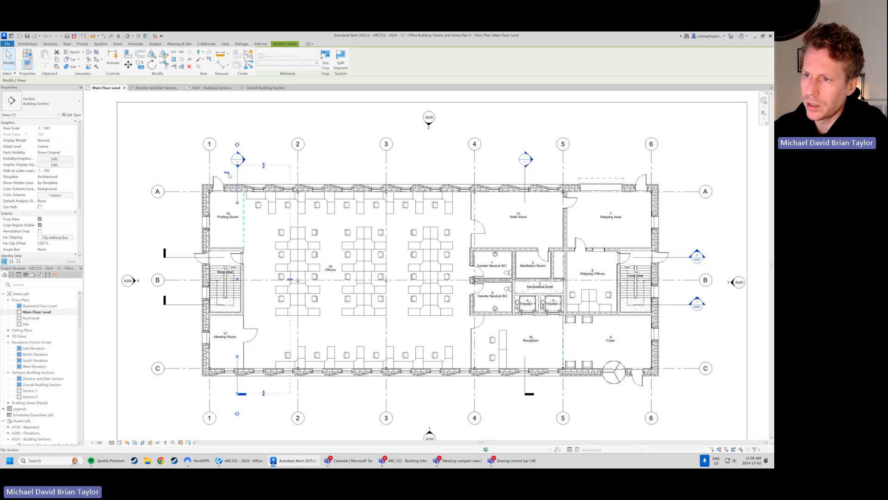
click(229, 175)
Identify the two new section views, and check the names of the vertical sections on the reference building sections sheet in Revu.
click(525, 178)
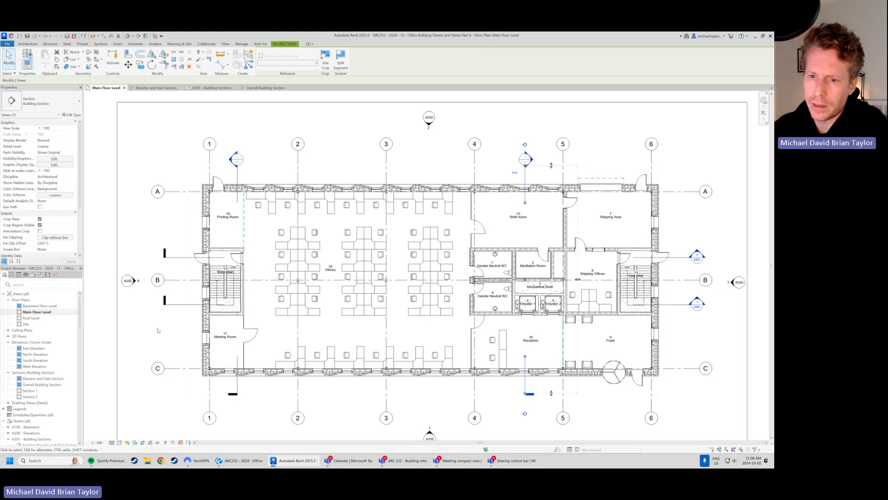
click(39, 397)
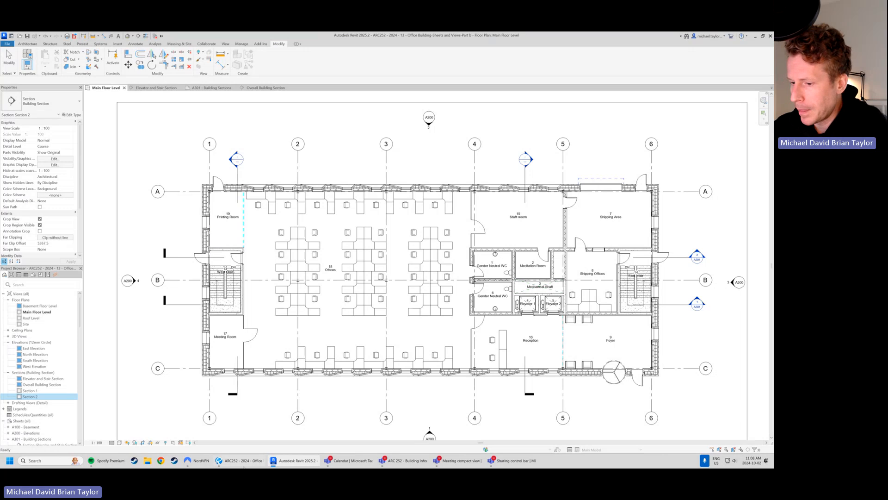
click(237, 174)
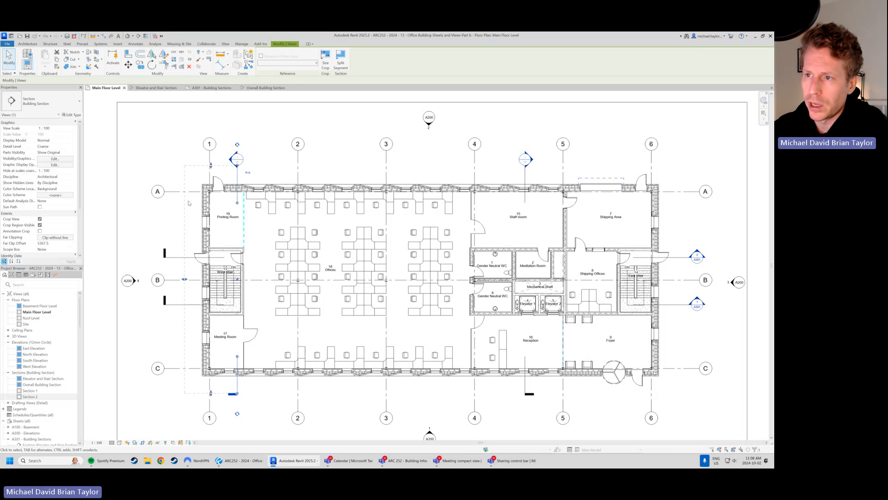
click(151, 155)
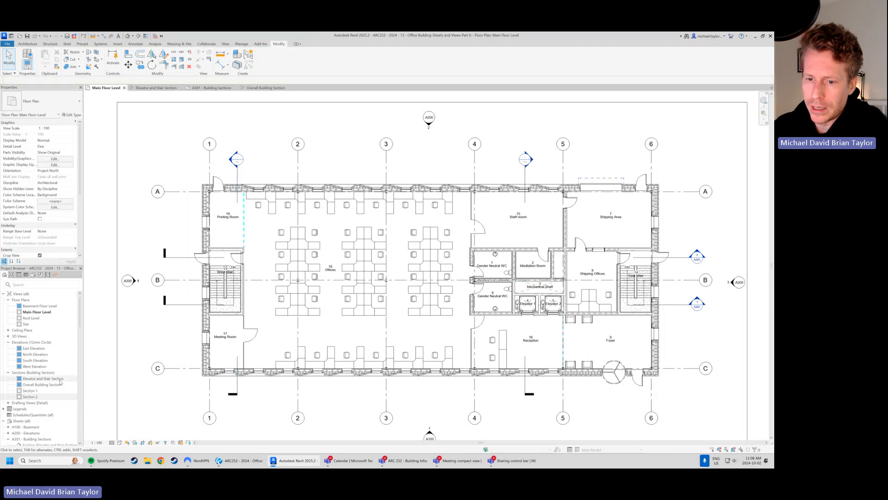
click(250, 464)
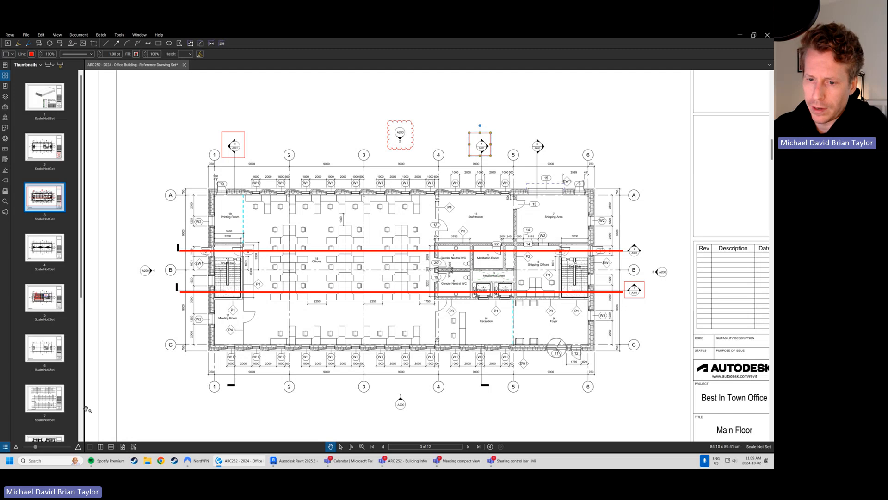
scroll(44, 324, down, 3)
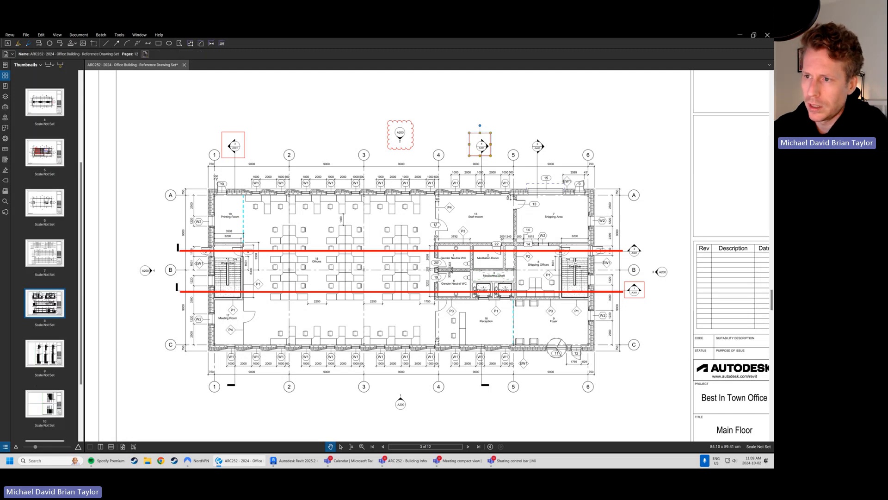
click(45, 303)
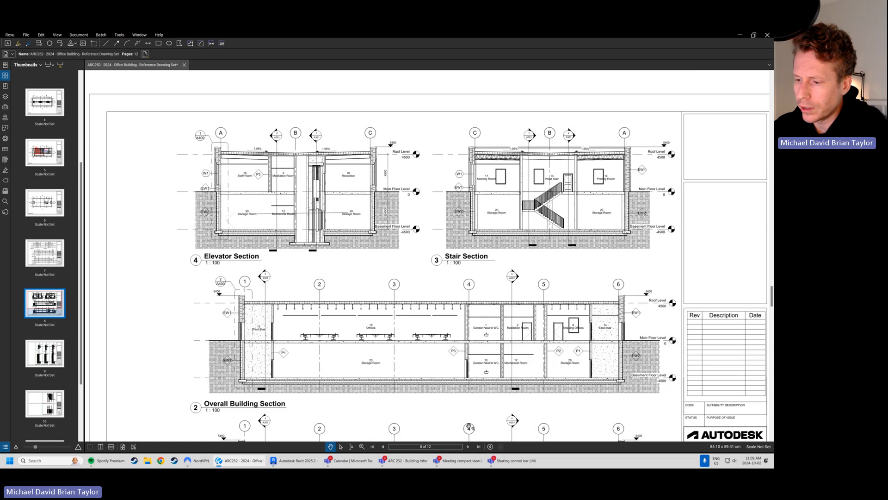
Back in Revit, rename the view of the West Stair section, Section 1, as Stair Section.
click(299, 463)
click(34, 390)
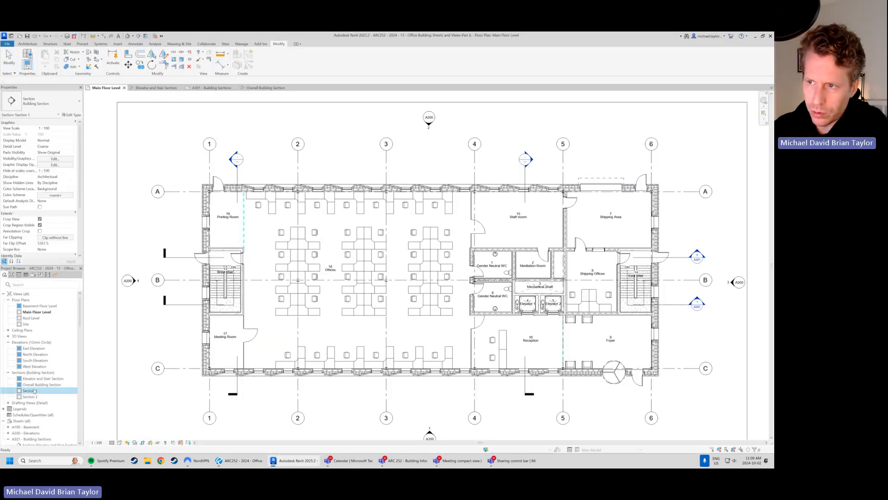
right_click(34, 391)
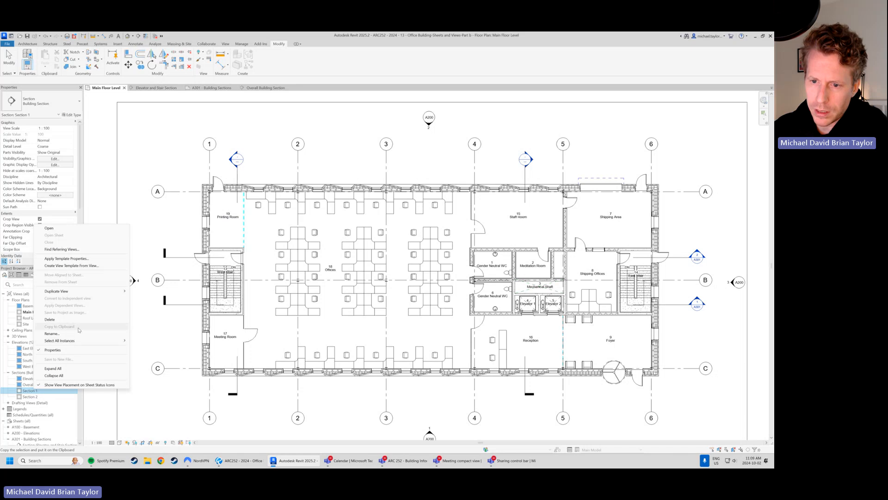
click(77, 334)
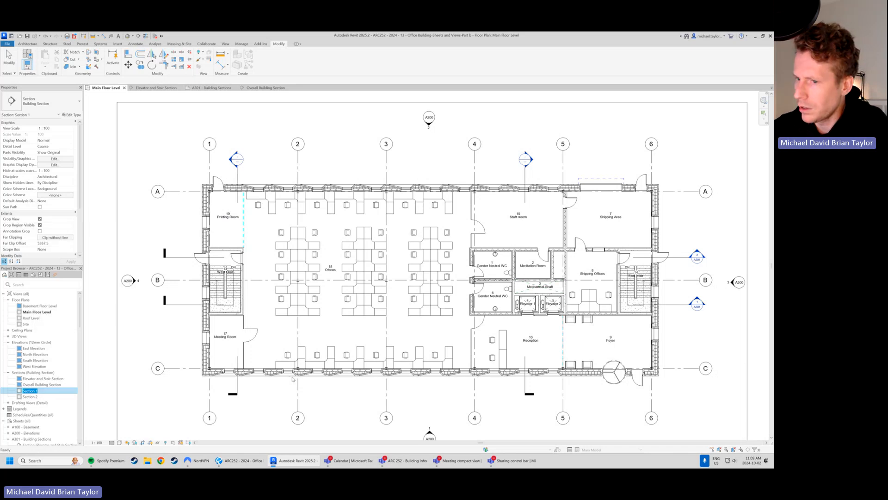
text(Stair Sectio)
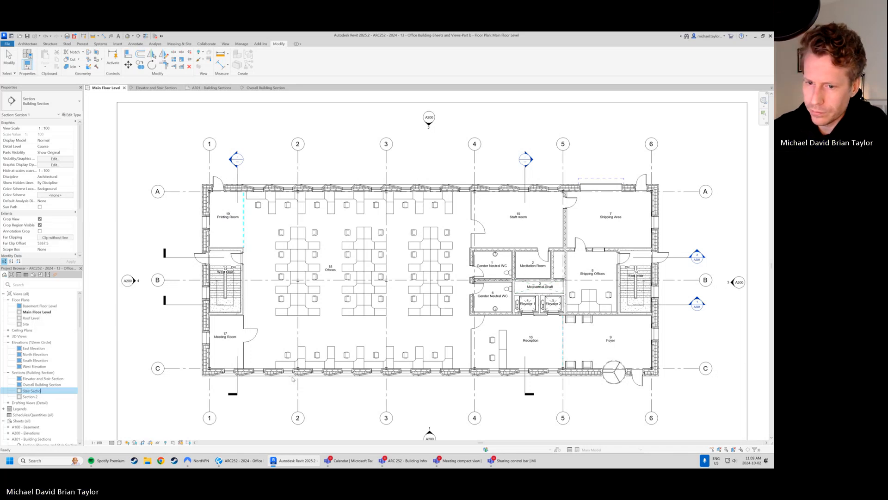
text(n)
key(Return)
Rename the view of the section through the elevator, Section 2, as Elevator Section.
right_click(26, 392)
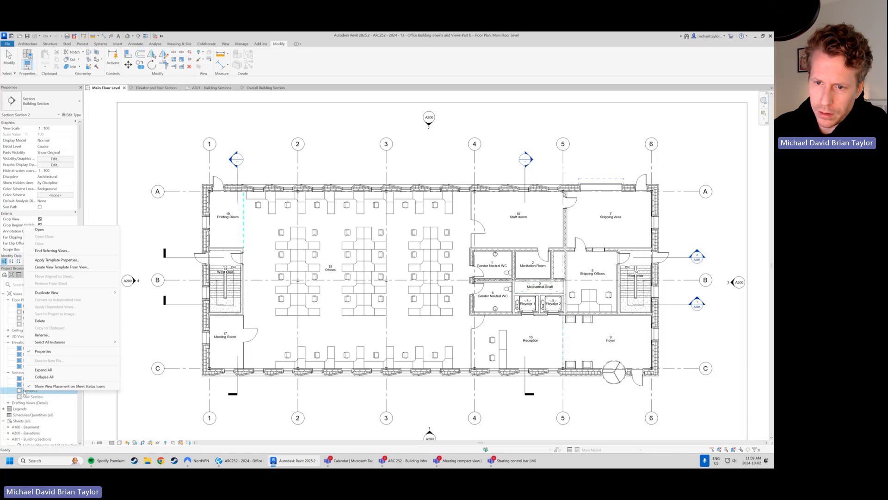
click(70, 335)
key(BackSpace)
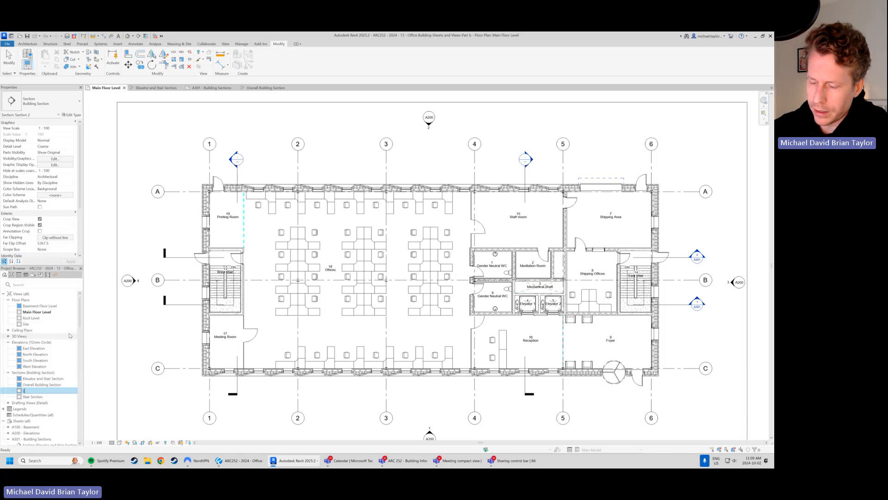
text(Elevator Section)
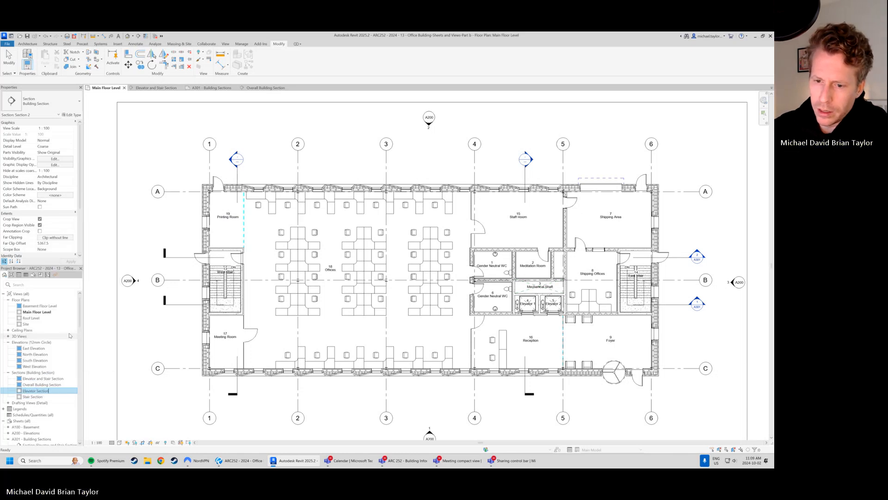
key(Return)
click(153, 340)
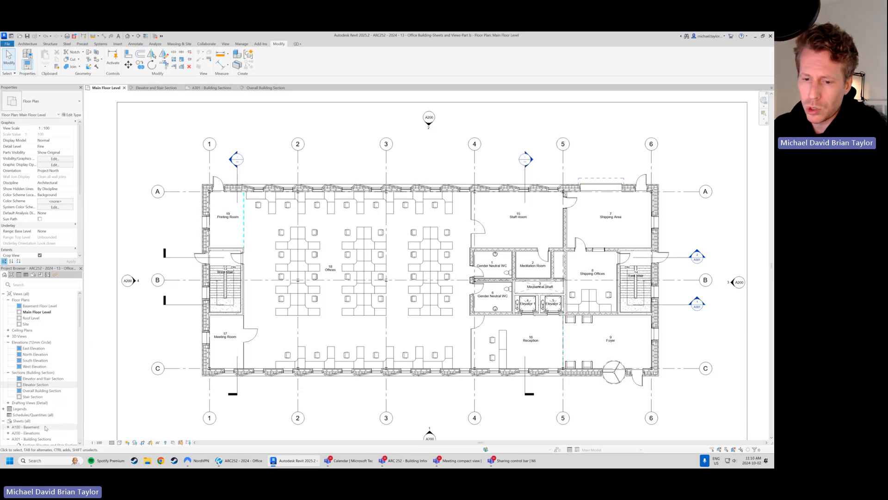
Open sheet A301 - Building Sections and place the Stair Section view above the Overall Building Section, toward the title block.
scroll(39, 417, down, 2)
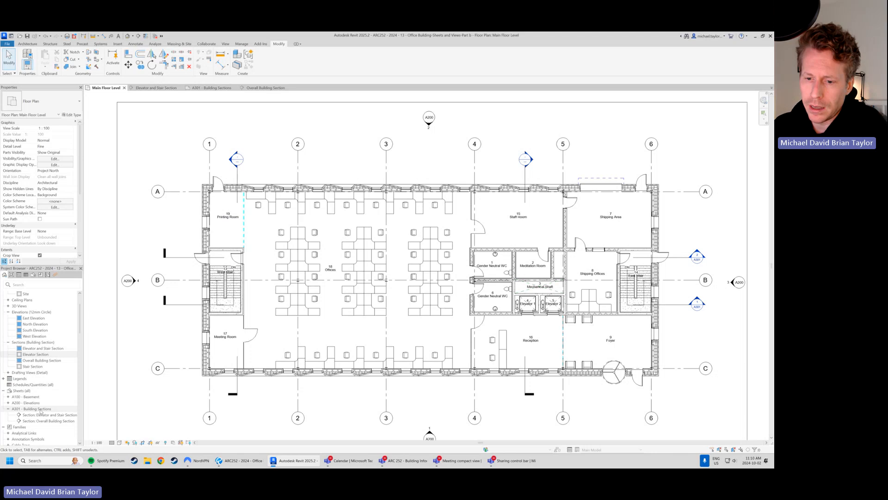
double_click(41, 409)
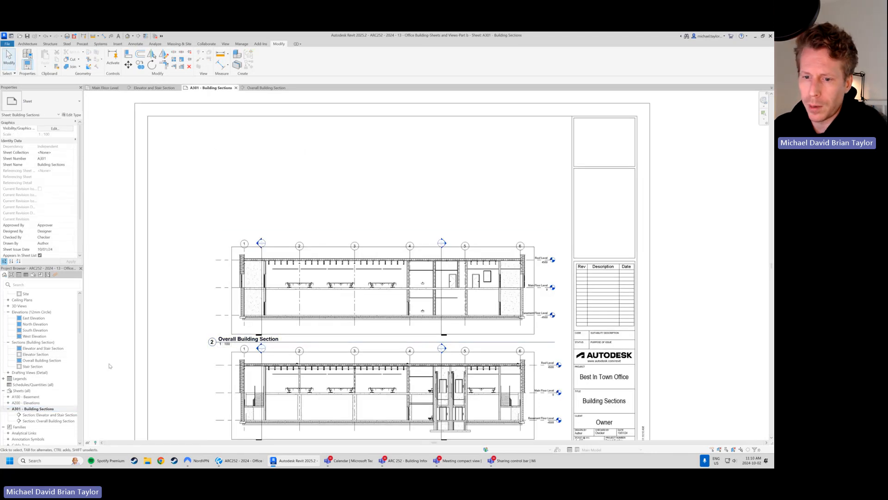
click(32, 366)
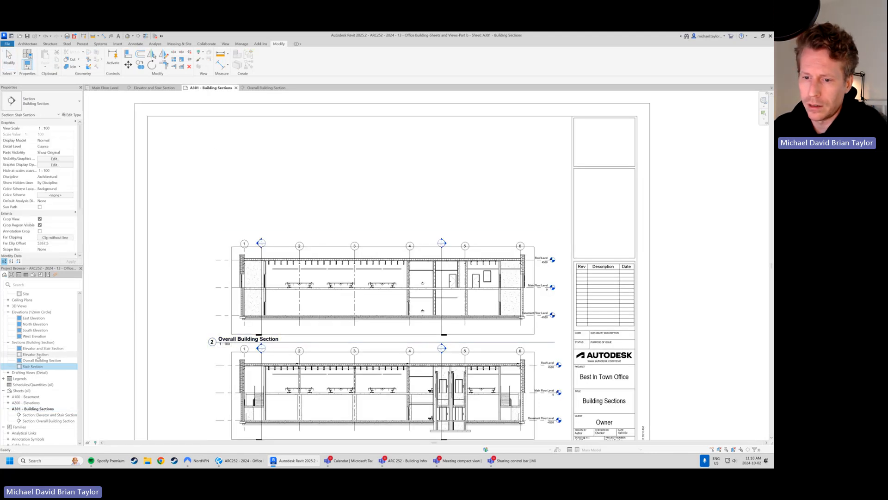
drag(39, 369, 473, 180)
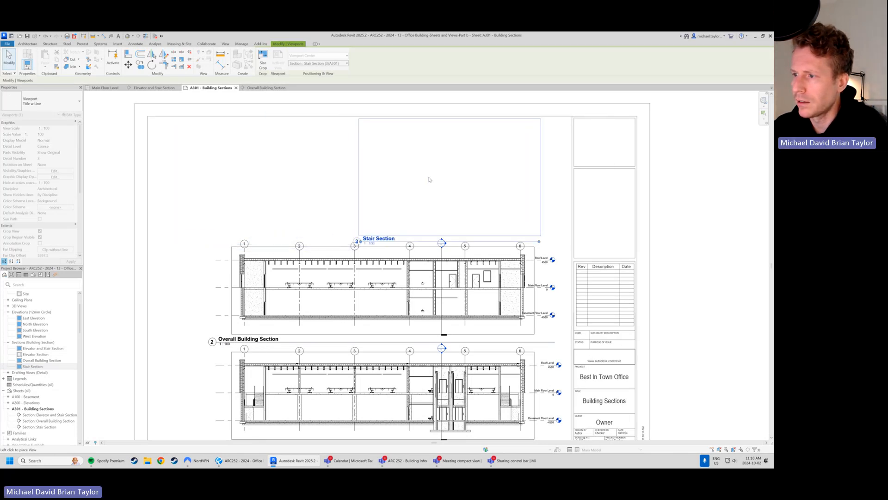
scroll(325, 180, down, 1)
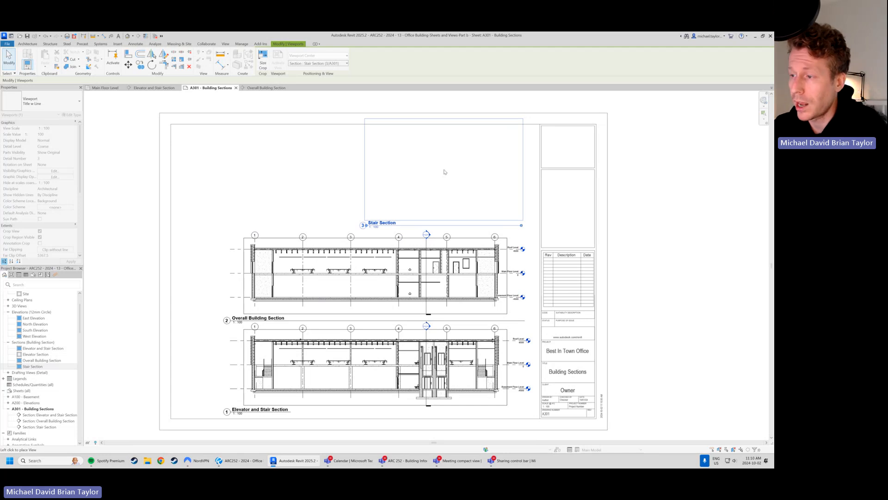
scroll(464, 188, down, 1)
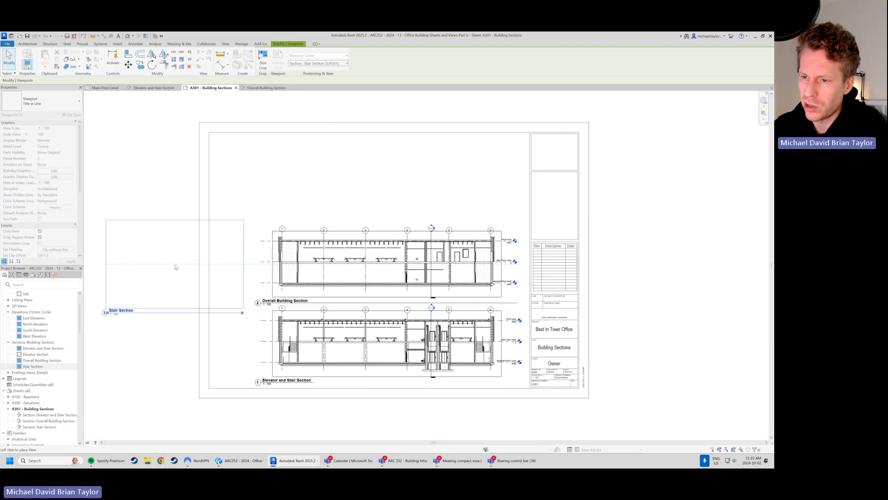
click(452, 179)
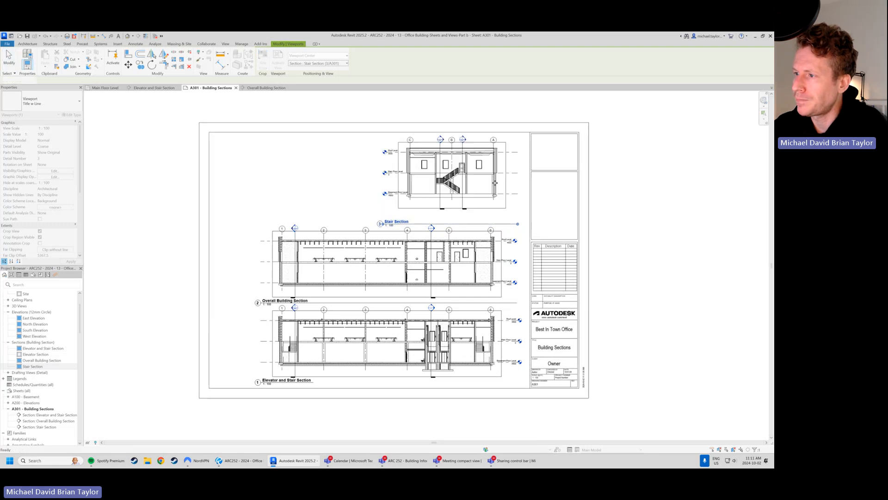
click(654, 244)
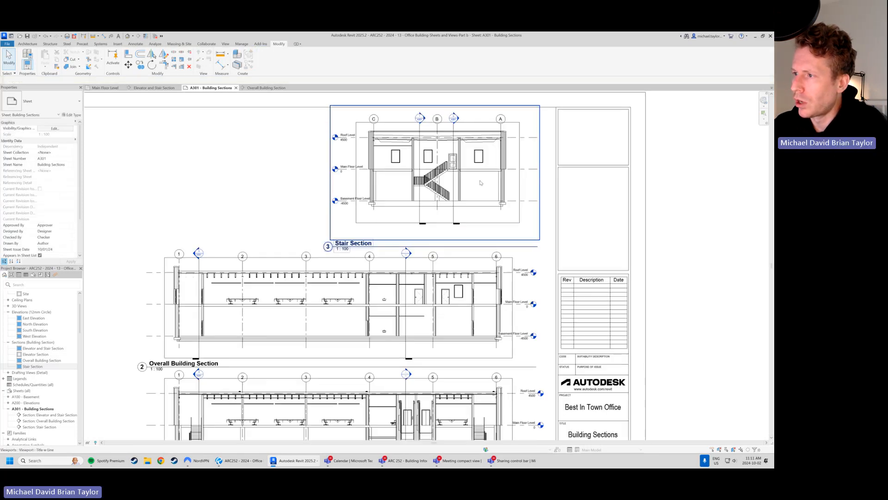
Examine the placed Stair Section's stair, grid heads, level markers and crop boundary on the sheet.
scroll(443, 200, up, 3)
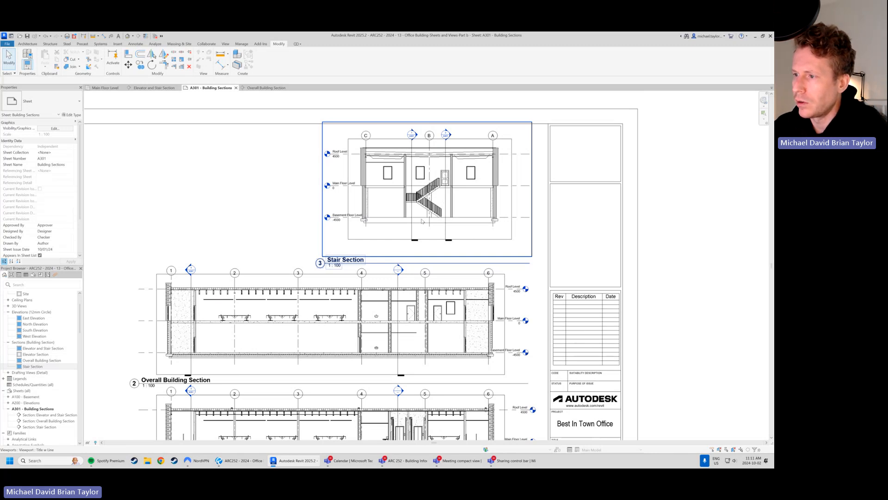
middle_drag(434, 198, 422, 203)
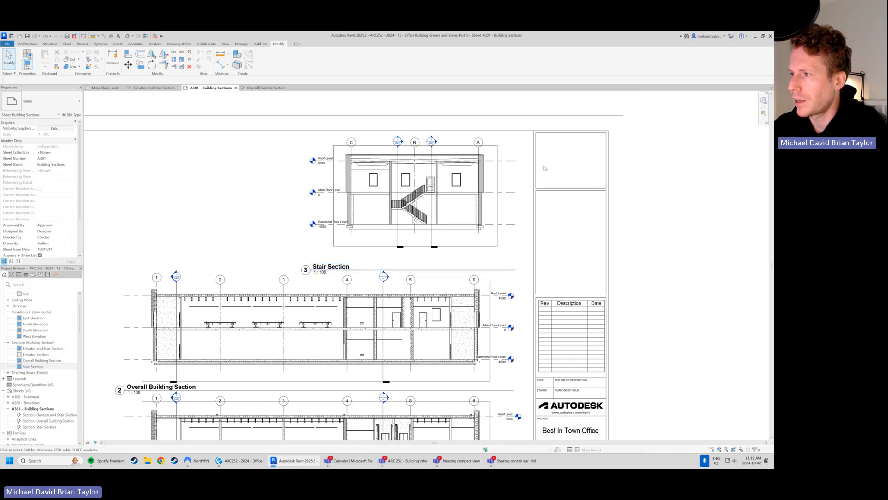
scroll(383, 203, up, 3)
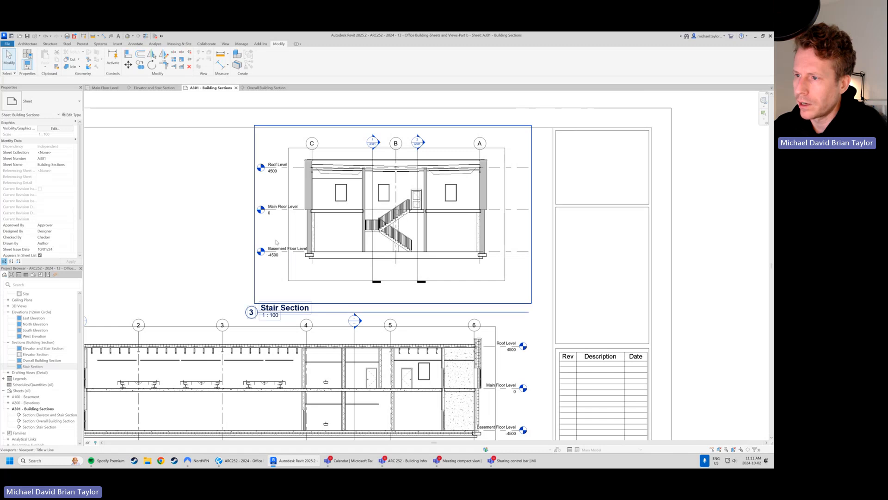
scroll(278, 242, up, 1)
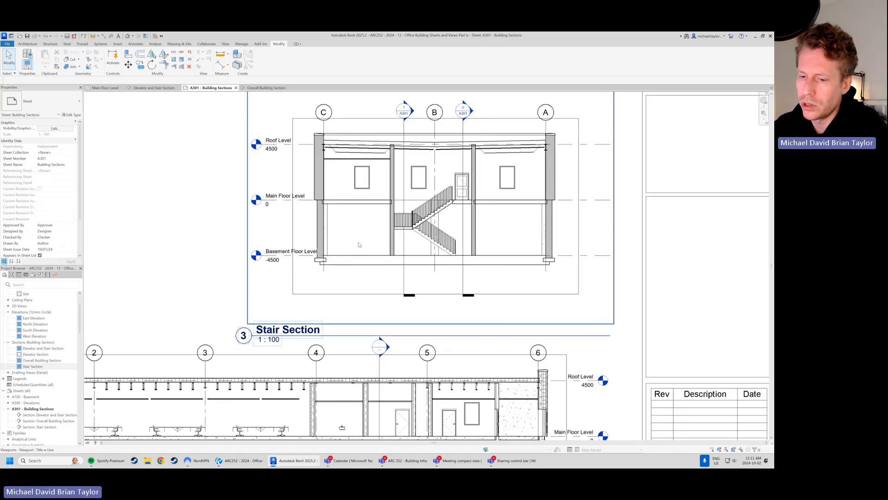
scroll(355, 249, down, 2)
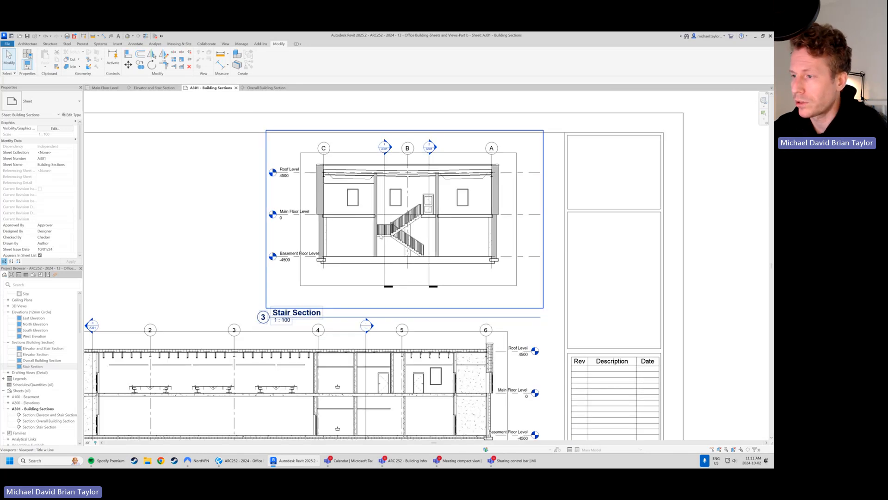
Place the Elevator Section view on sheet A301 beside the Stair Section, aligned with it and above the Overall Building Section.
scroll(380, 237, down, 3)
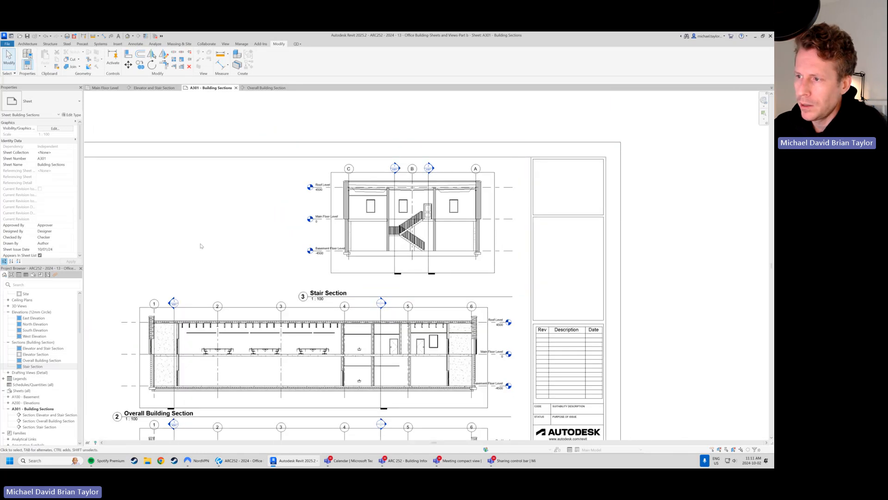
scroll(286, 243, up, 1)
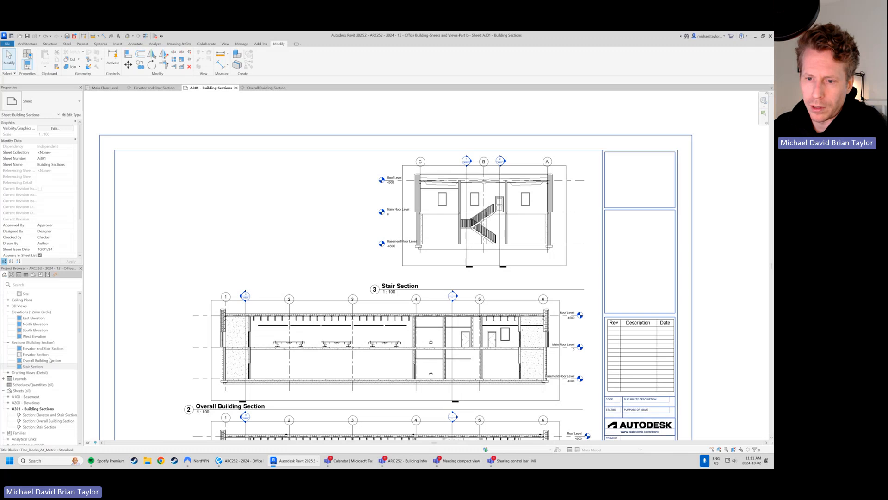
click(44, 355)
drag(50, 354, 252, 230)
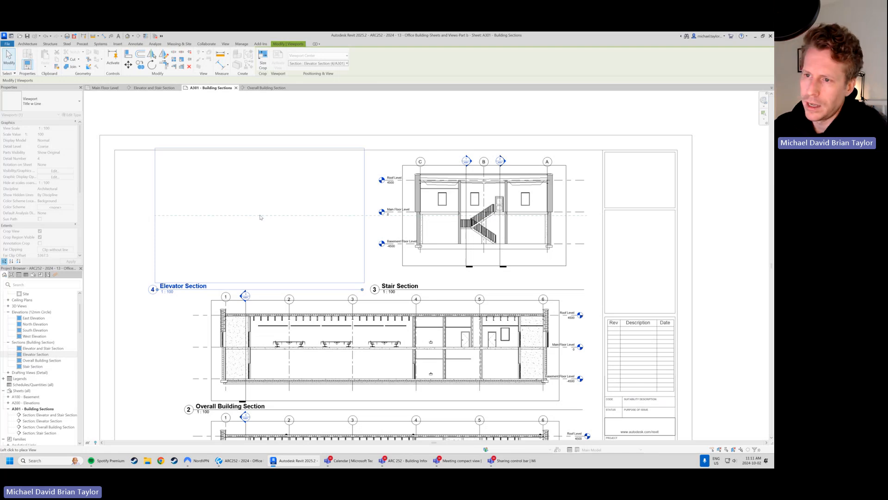
click(260, 217)
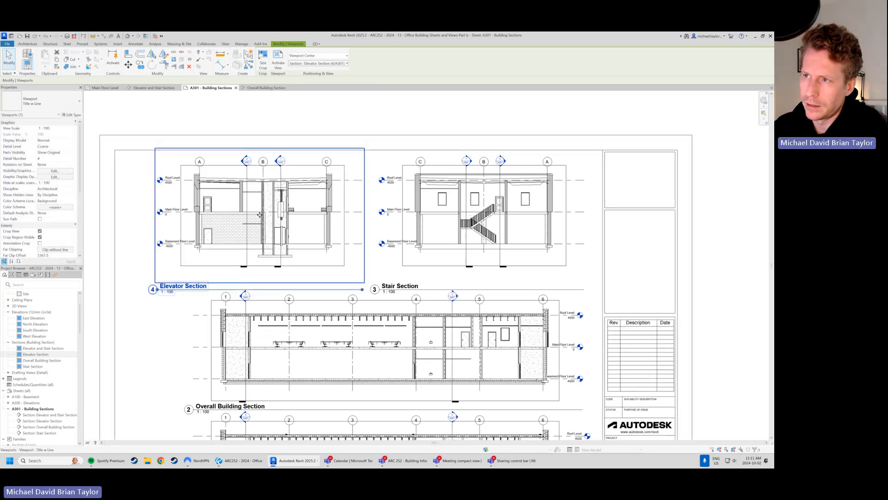
Activate the Stair Section view on the sheet and show the level heads at the grid A end of all three levels.
click(513, 213)
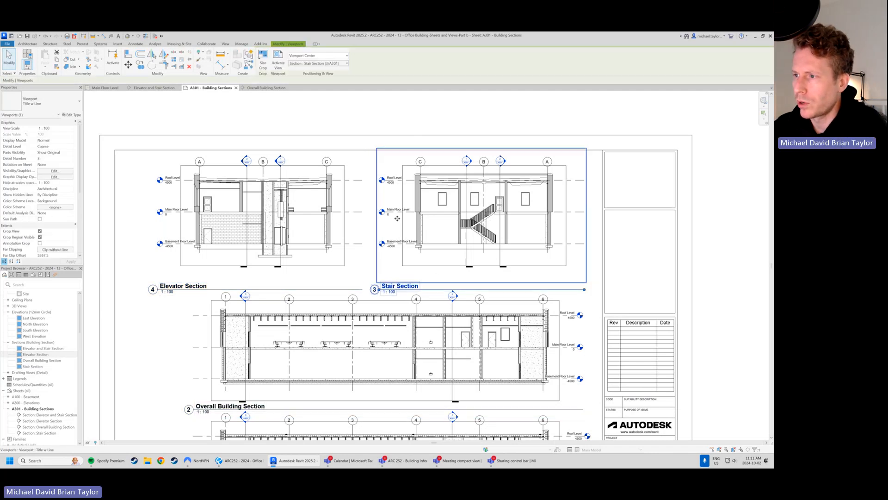
middle_drag(397, 267, 375, 265)
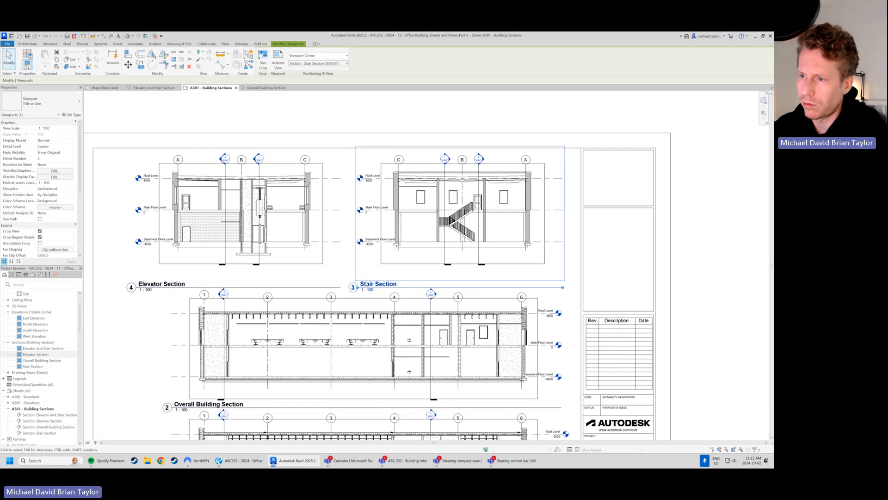
scroll(535, 234, up, 2)
middle_drag(535, 234, 463, 273)
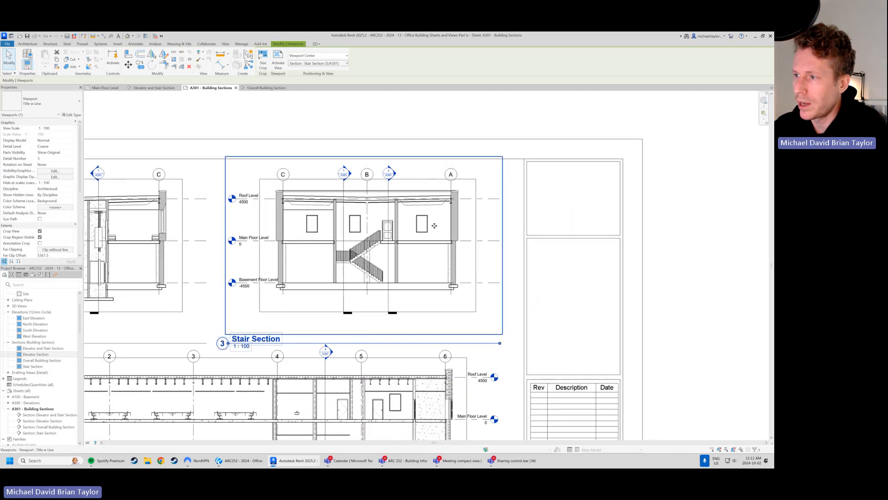
right_click(406, 254)
click(444, 282)
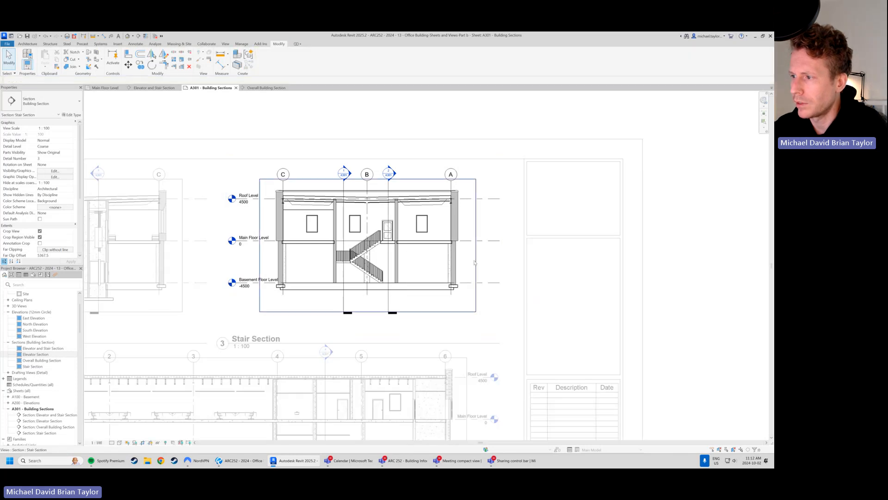
click(497, 241)
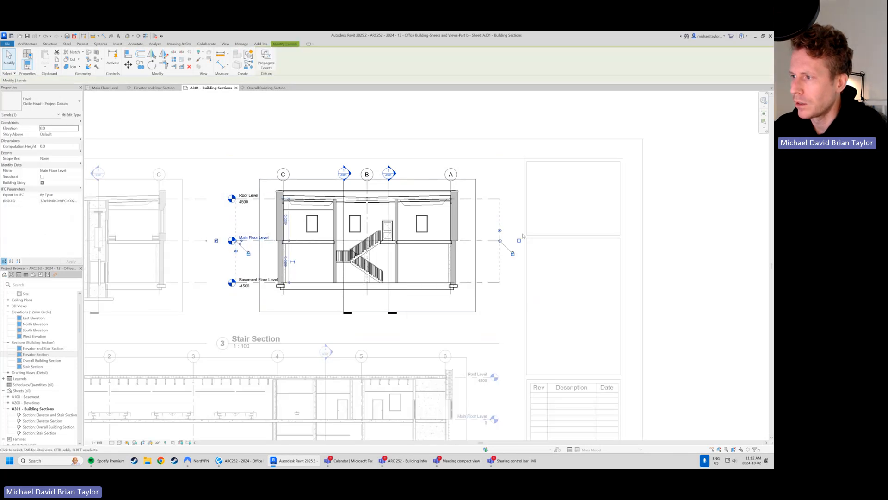
click(487, 199)
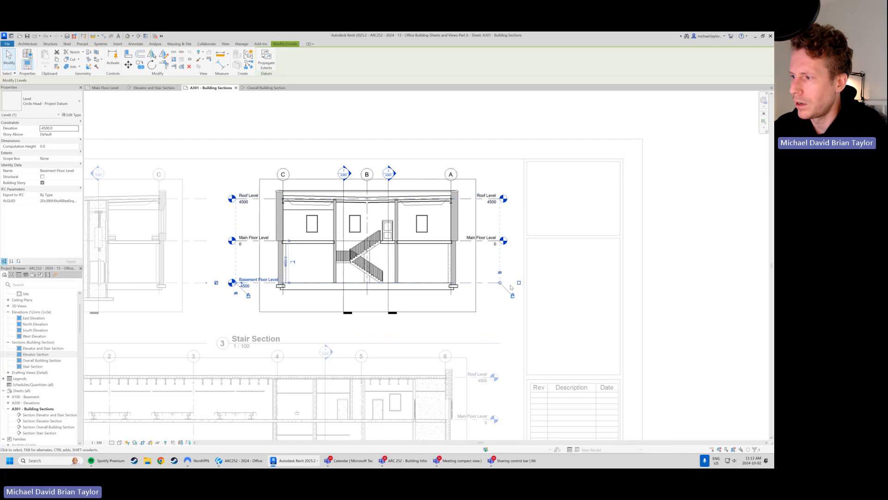
Hide the Stair Section's level heads at the grid C end of the Basement Floor, Main Floor and Roof Levels.
click(220, 283)
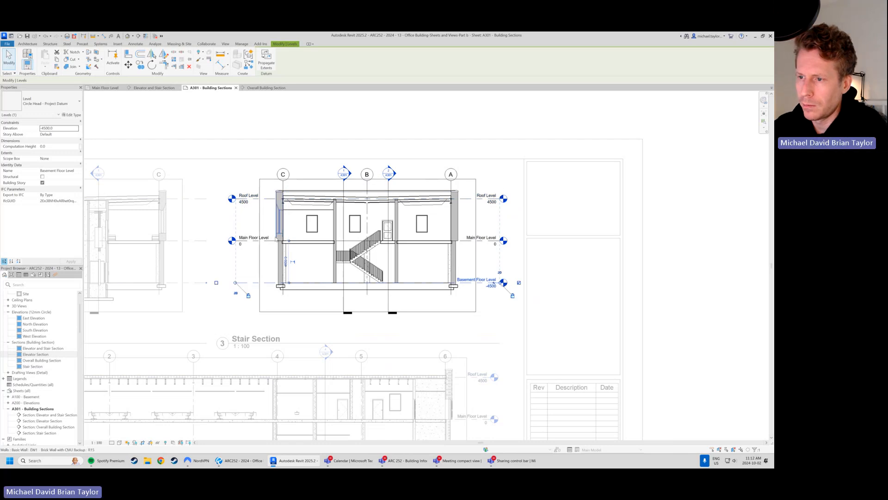
click(221, 241)
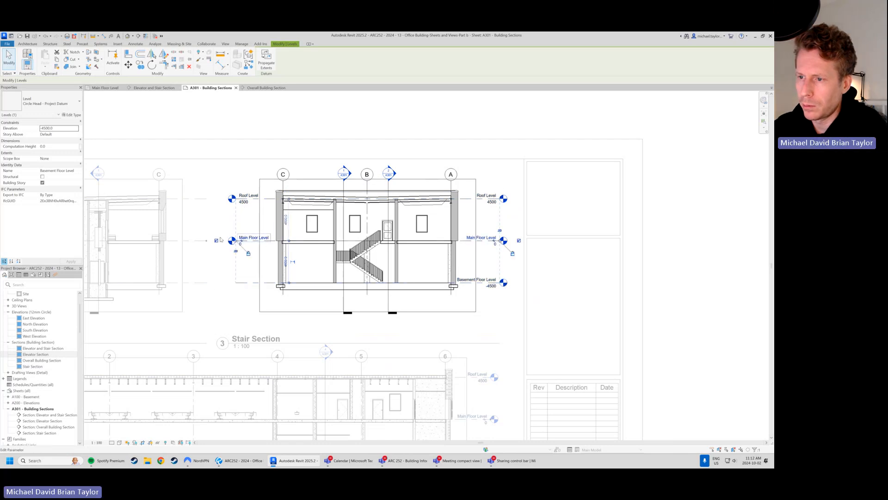
click(267, 198)
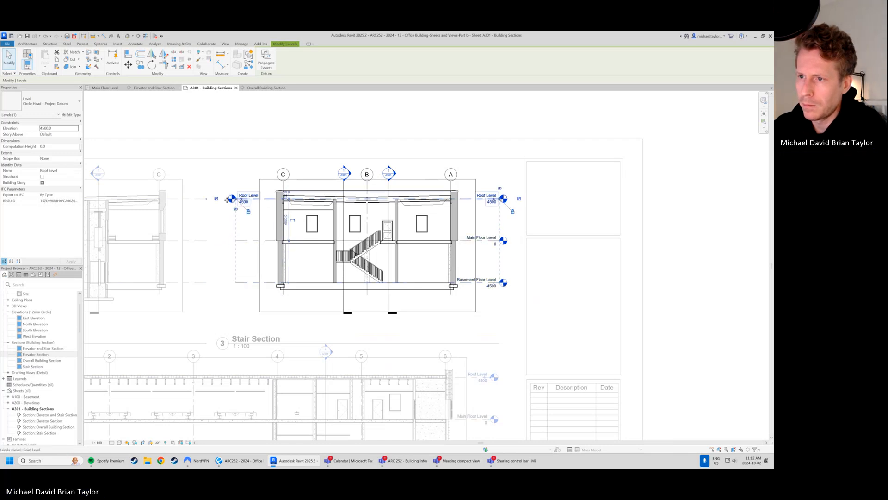
Set the Stair Section's detail level to Fine and deactivate the view.
click(111, 443)
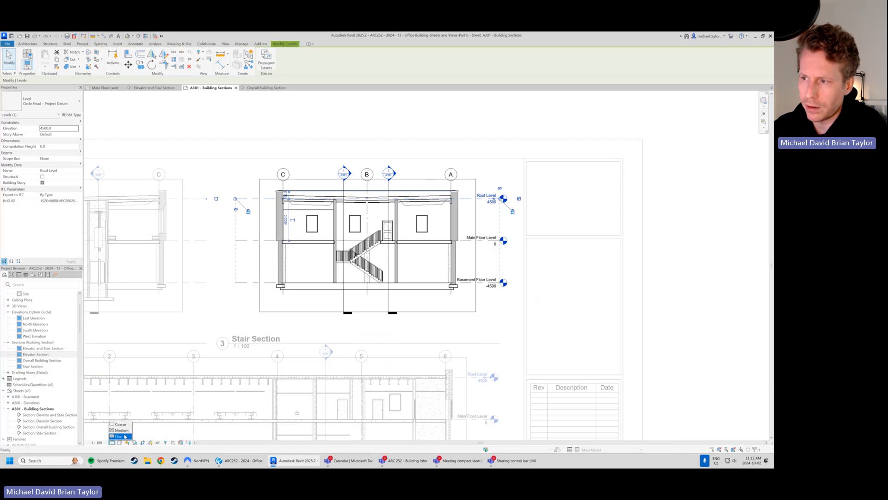
click(124, 436)
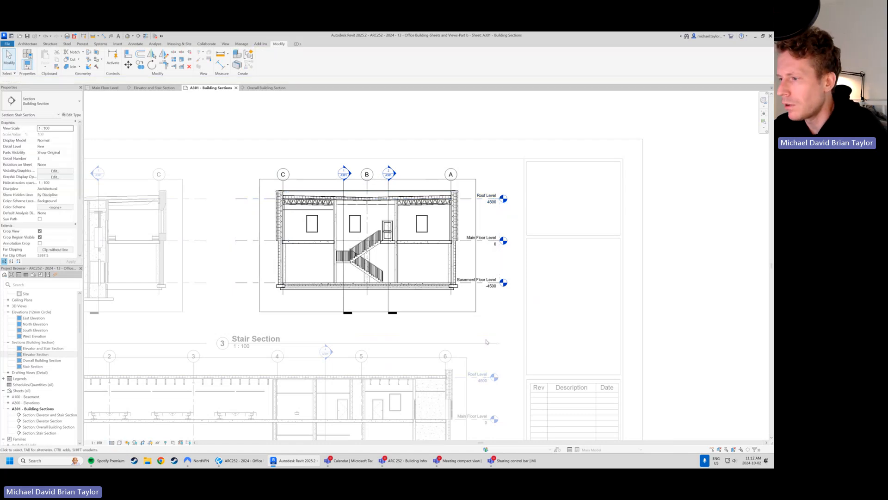
scroll(465, 296, down, 1)
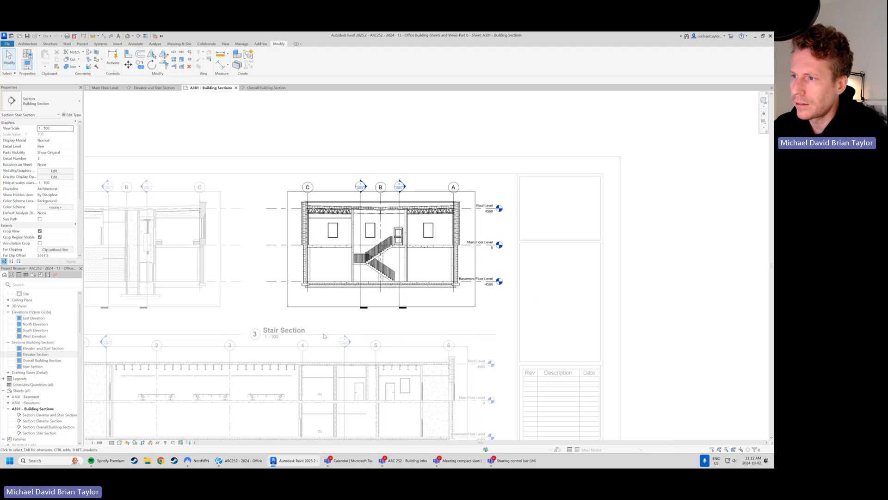
double_click(427, 138)
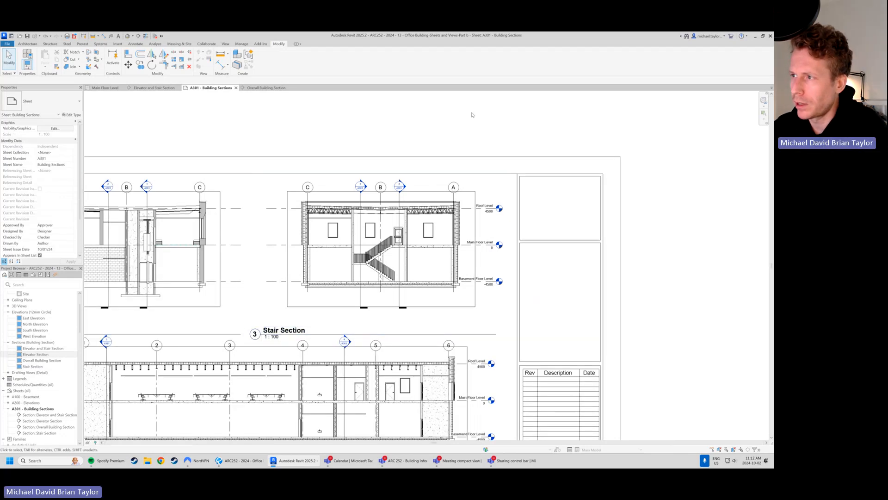
right_click(400, 239)
click(435, 267)
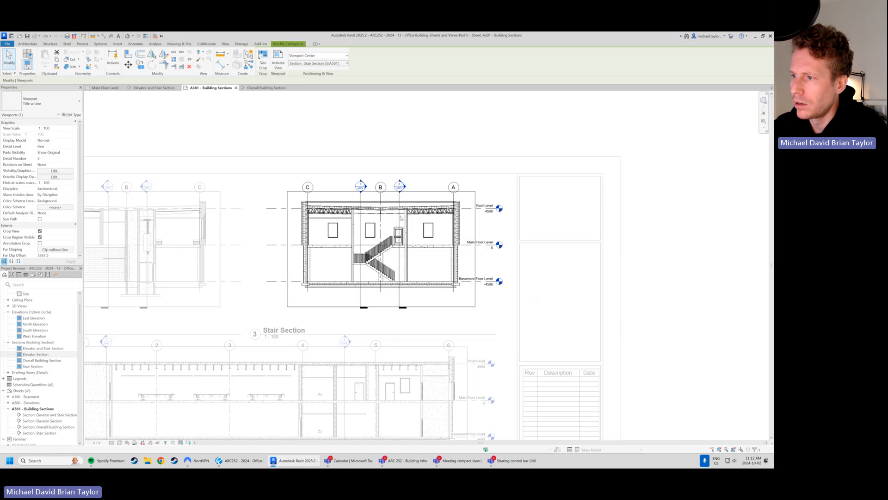
right_click(416, 234)
click(443, 264)
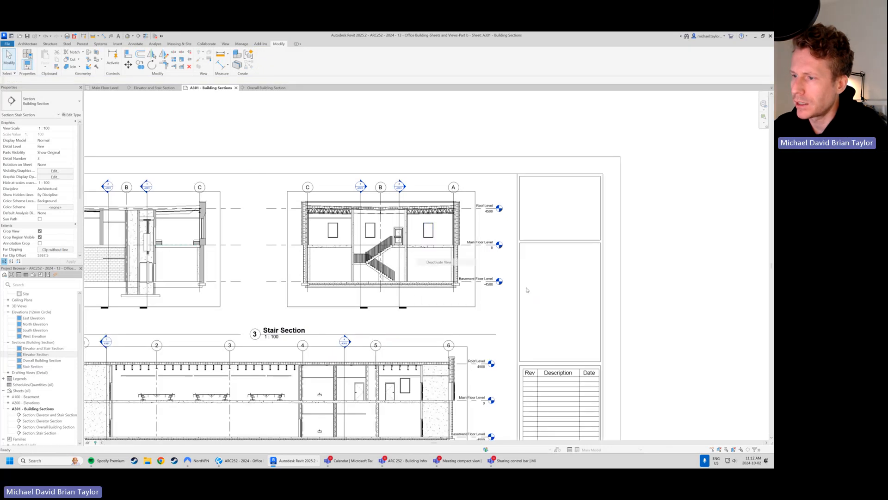
Activate the Elevator Section view on the sheet and set its detail level to Fine.
middle_drag(525, 289, 674, 279)
middle_drag(188, 265, 233, 277)
right_click(270, 229)
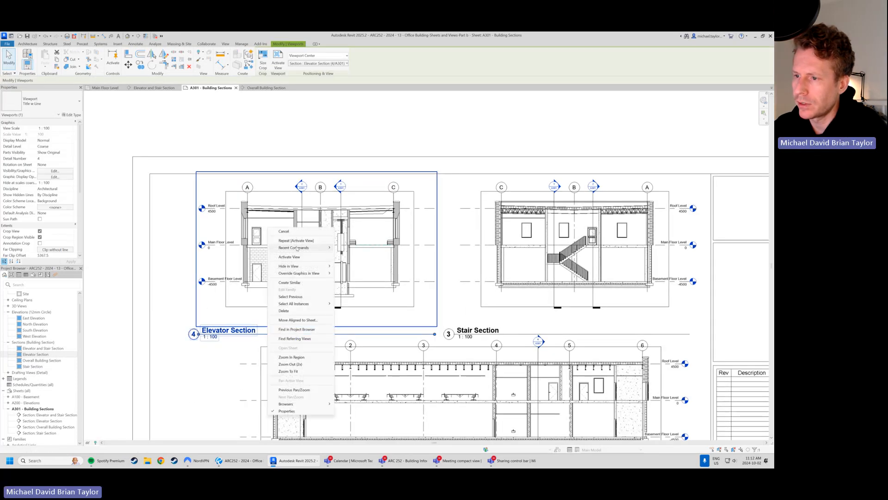
click(289, 264)
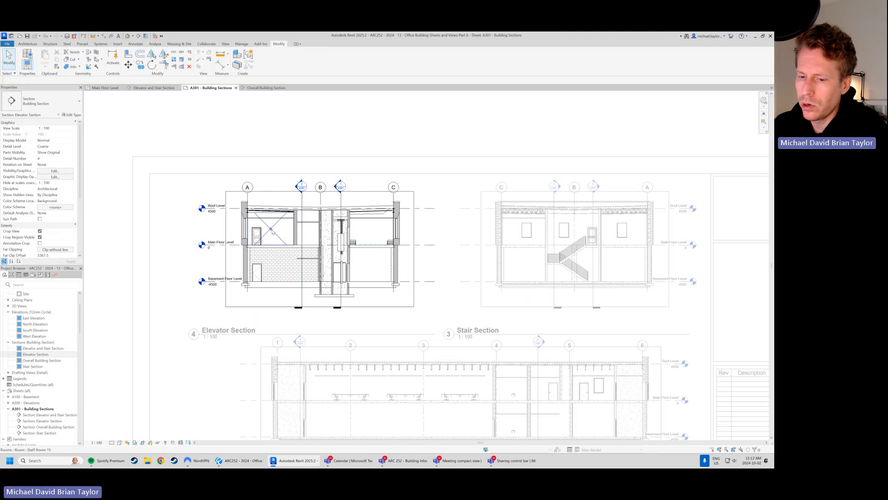
click(112, 443)
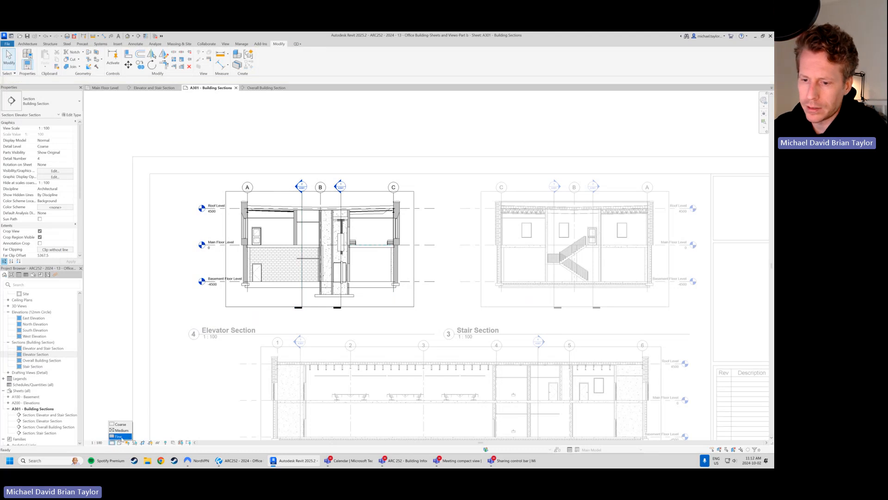
click(129, 436)
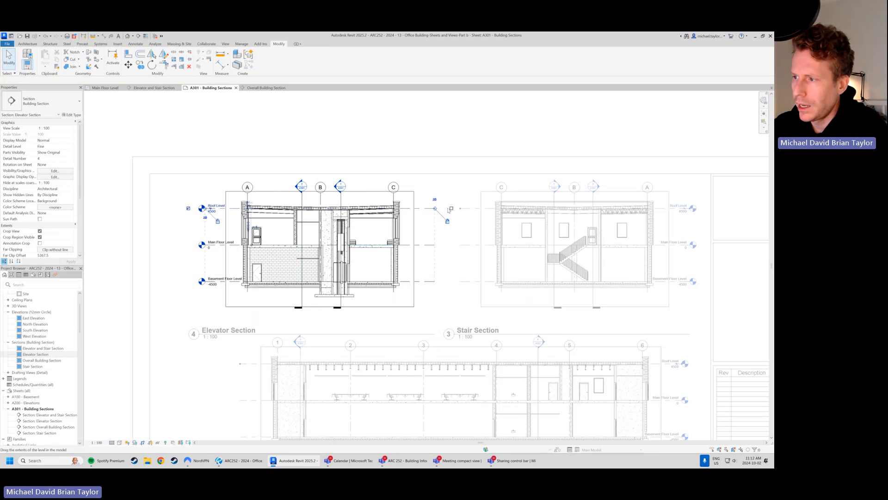
Show the Elevator Section's level heads at the grid C end of the Roof, Main Floor and Basement Floor Levels.
click(430, 209)
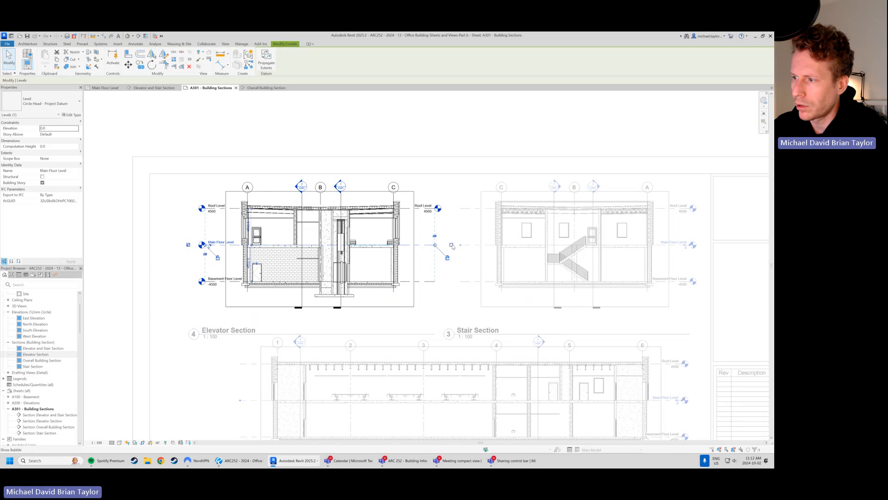
click(435, 283)
click(451, 281)
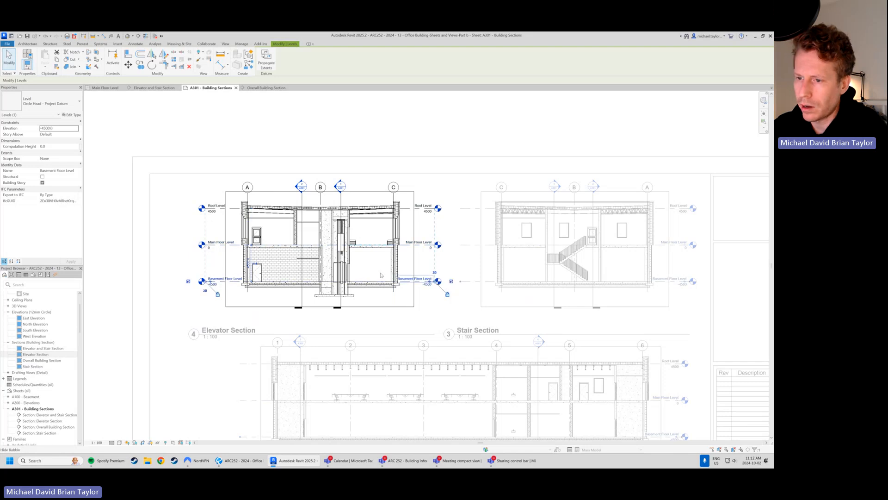
Hide the Elevator Section's level heads at the grid A end of all three levels and deactivate the view.
click(189, 281)
click(220, 245)
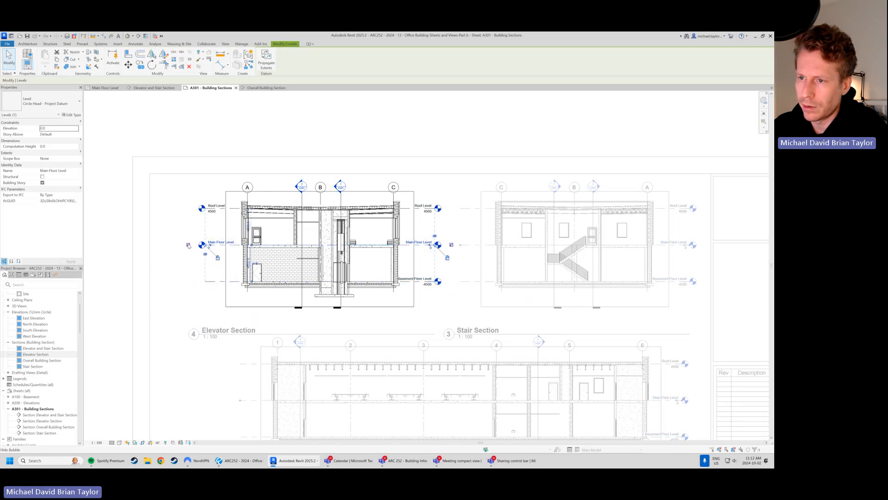
click(188, 245)
click(235, 209)
click(188, 209)
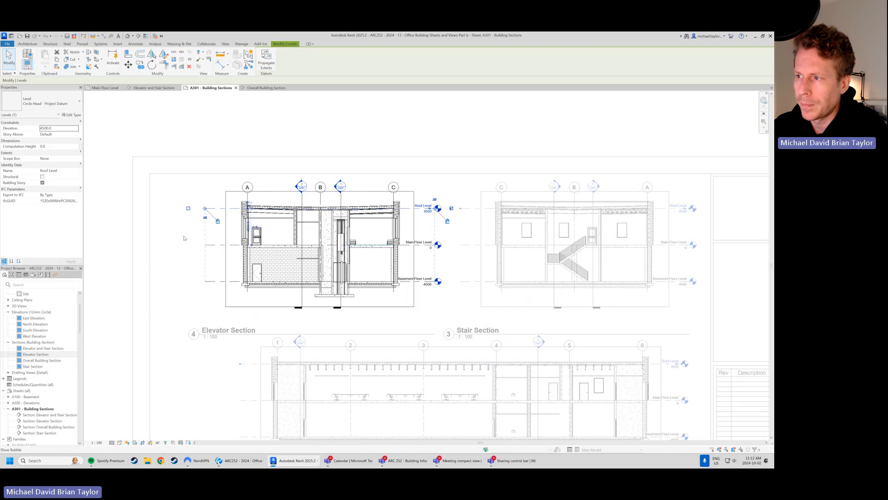
click(184, 237)
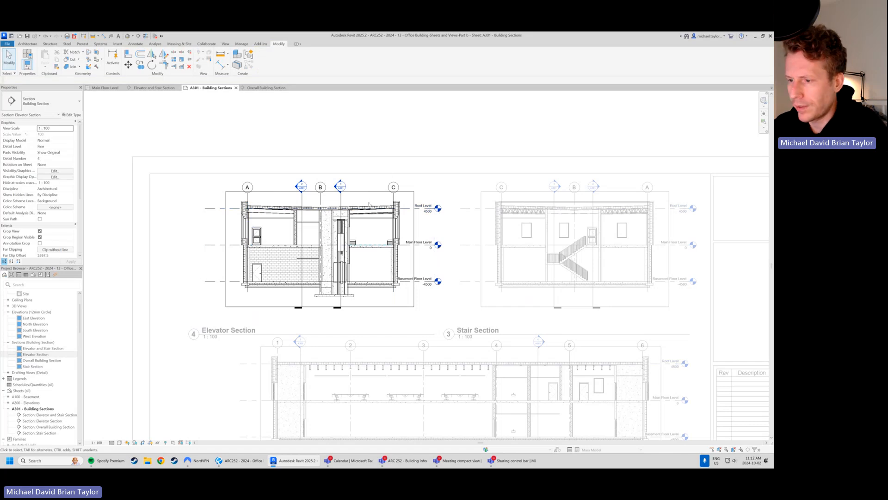
double_click(373, 123)
Examine the layout of the four sections on sheet A301, including the stairs and elevator shafts in the Elevator and Stair Section.
middle_drag(468, 310, 396, 313)
scroll(402, 185, down, 1)
middle_drag(442, 284, 410, 258)
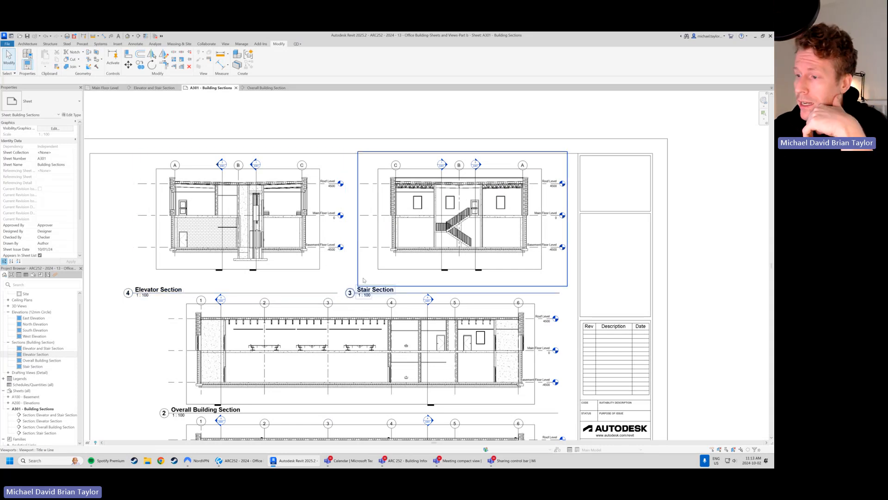
middle_drag(457, 254, 464, 222)
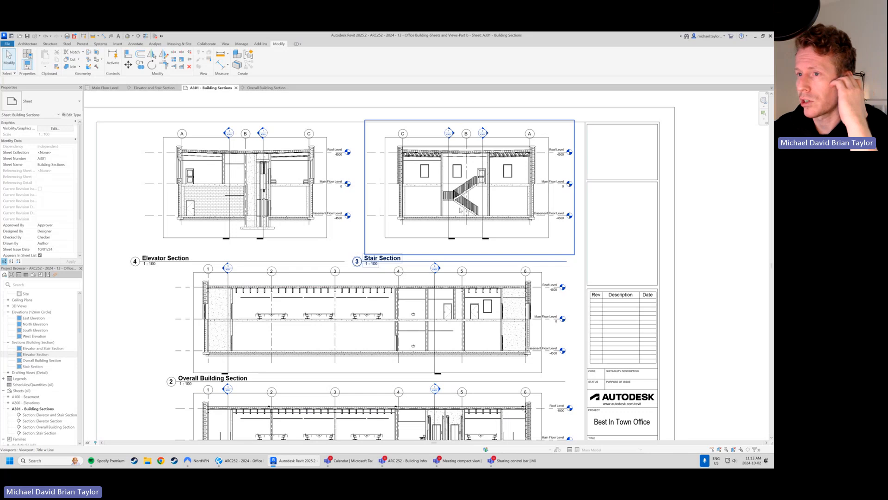
middle_drag(497, 272, 507, 219)
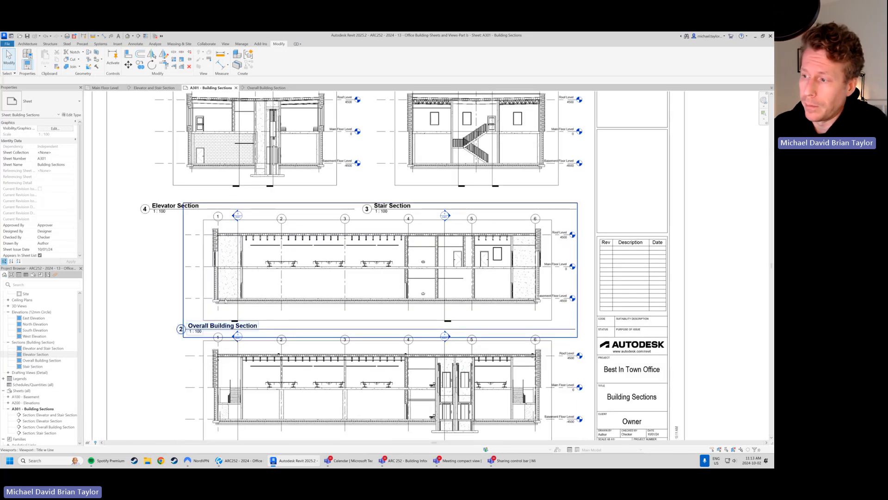
middle_drag(392, 314, 385, 254)
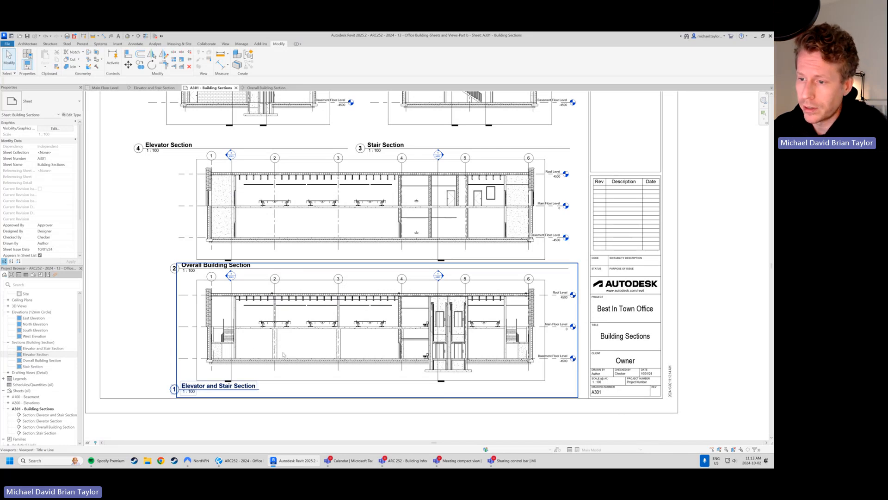
scroll(258, 347, up, 2)
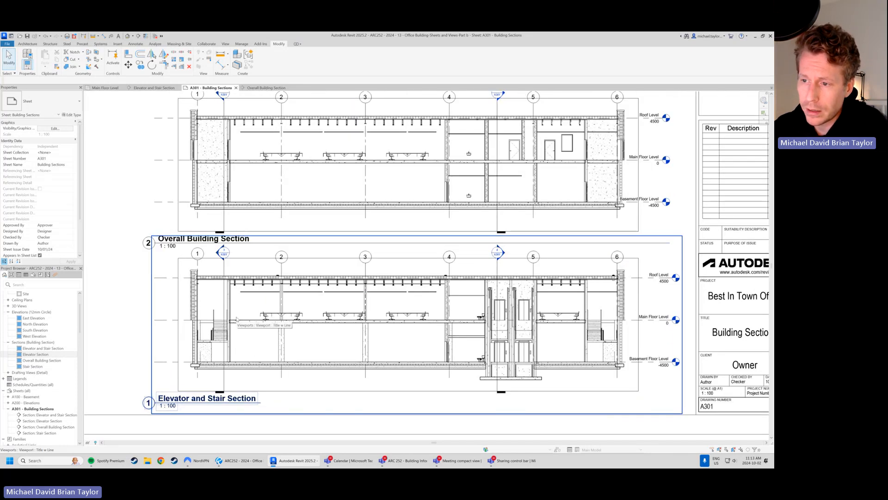
scroll(226, 316, up, 1)
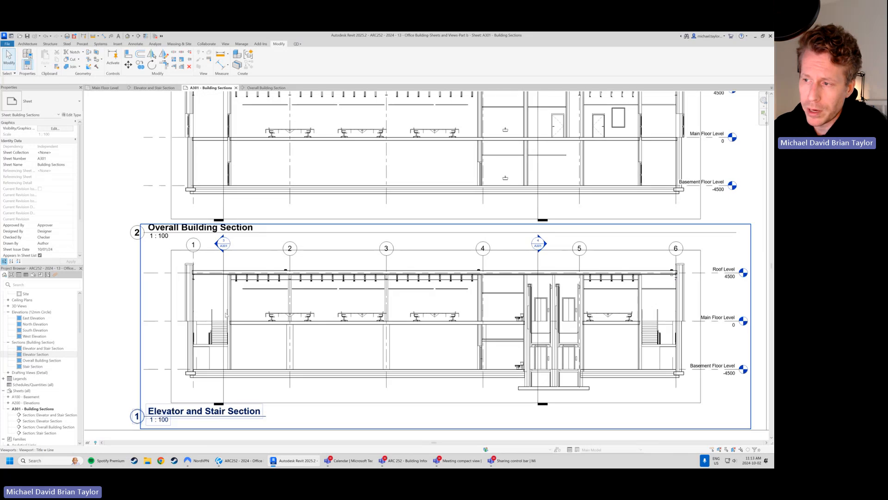
scroll(522, 247, up, 1)
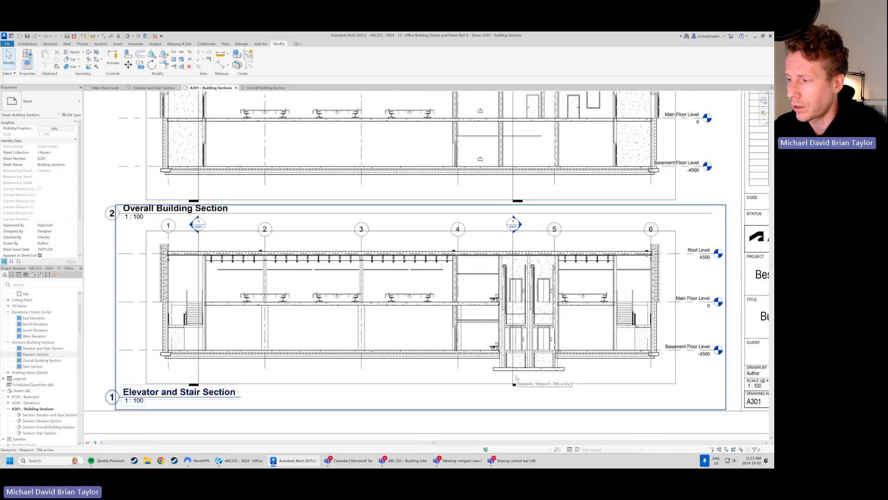
Review the Stair Section, the Elevator Section and the overall arrangement of views on sheet A301.
scroll(354, 343, down, 1)
middle_drag(450, 306, 458, 407)
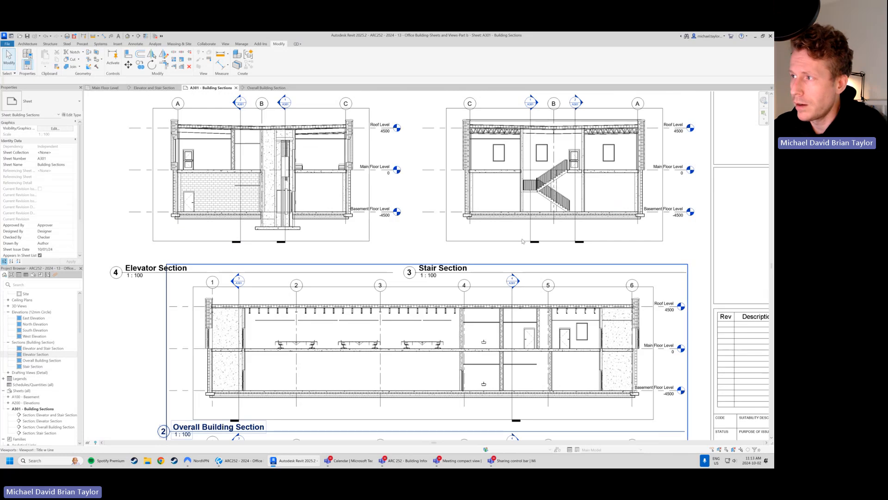
middle_drag(696, 151, 634, 203)
scroll(634, 204, up, 1)
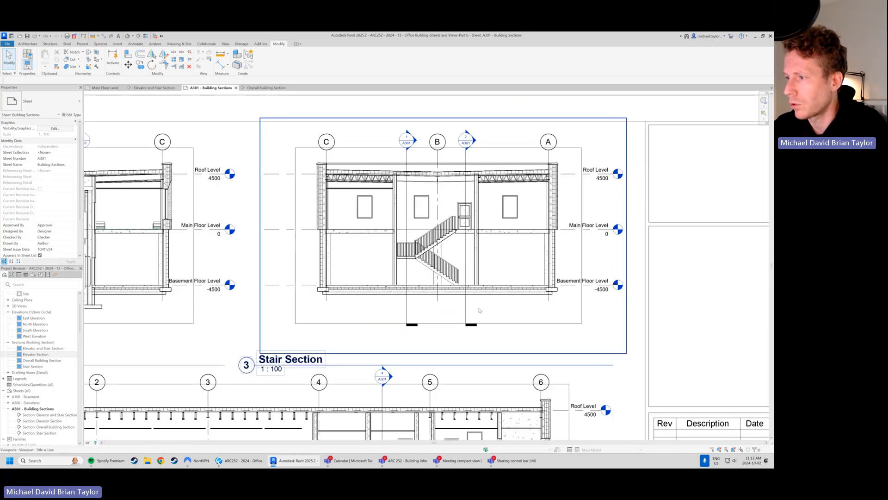
scroll(480, 310, down, 3)
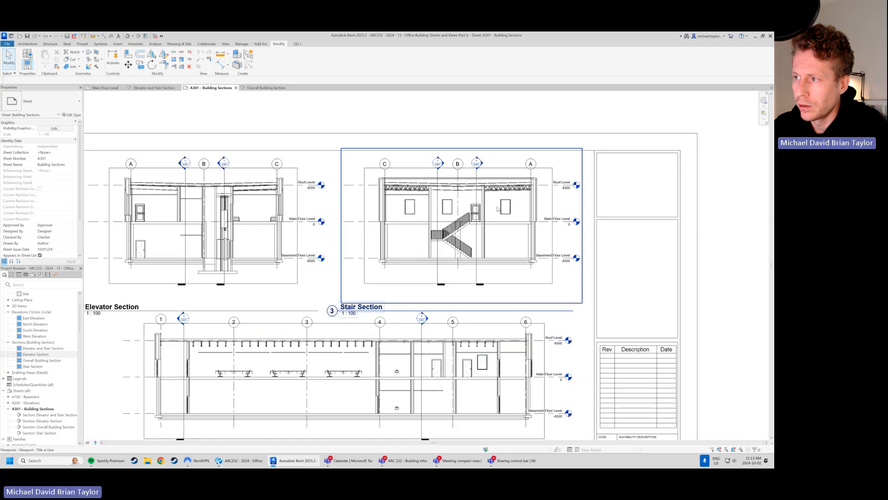
middle_drag(407, 293, 409, 280)
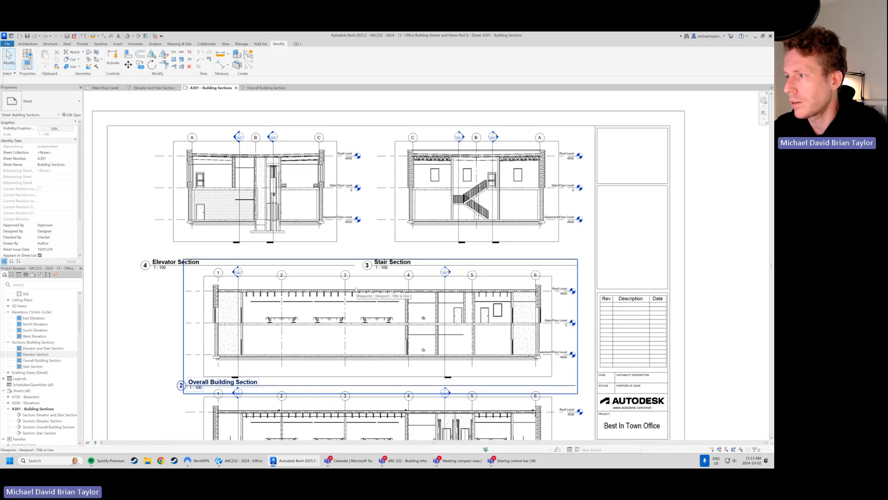
scroll(433, 190, down, 1)
middle_drag(424, 317, 421, 292)
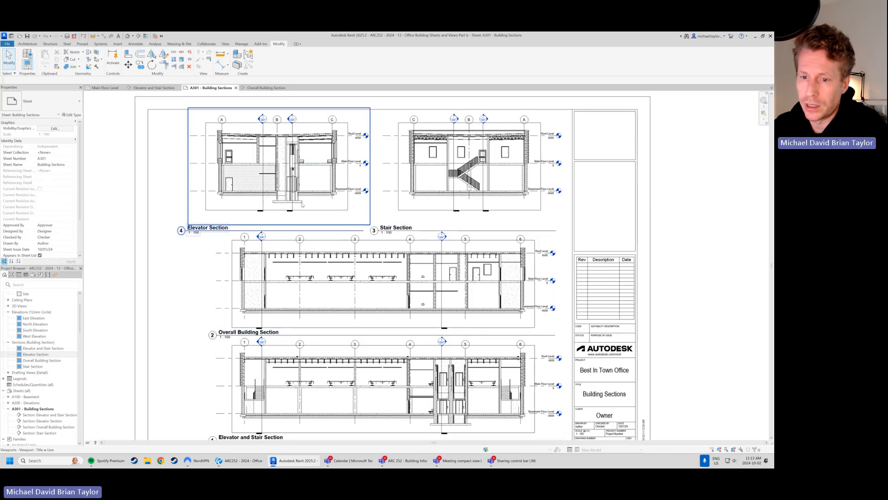
scroll(343, 256, down, 1)
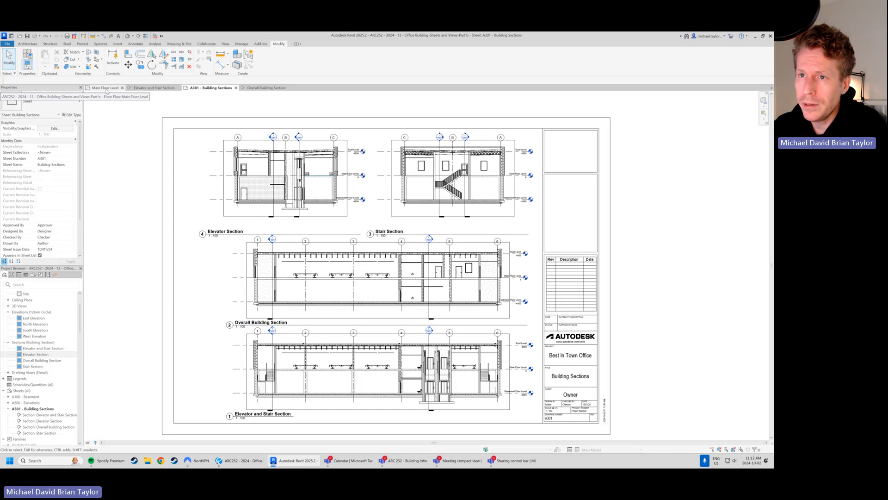
Open the Main Floor Level plan and check where the building section markers cut through the building.
click(105, 88)
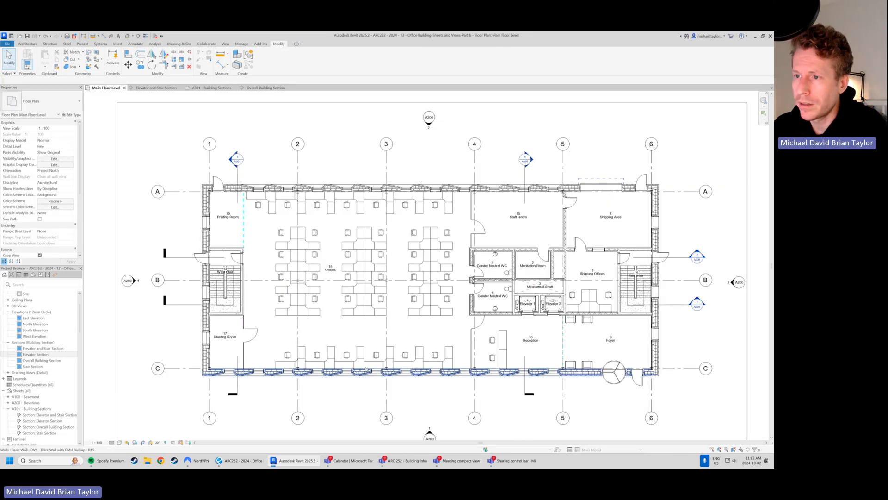
middle_drag(259, 376, 245, 319)
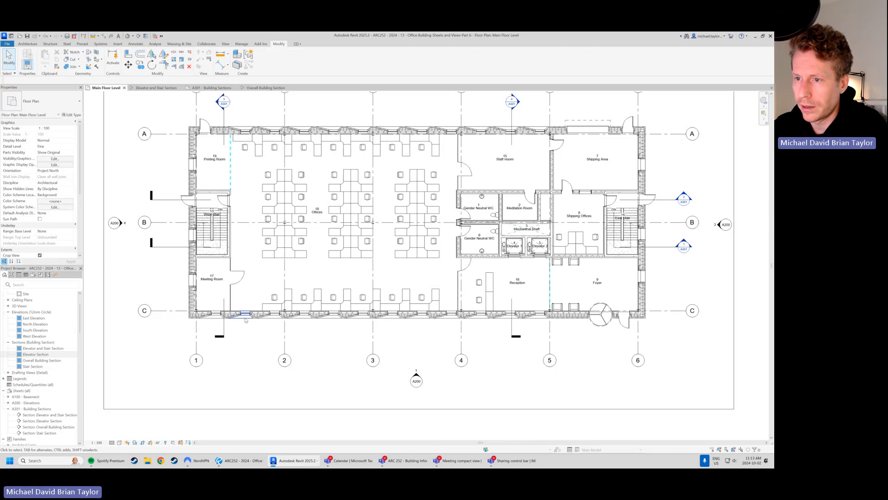
middle_drag(539, 281, 444, 306)
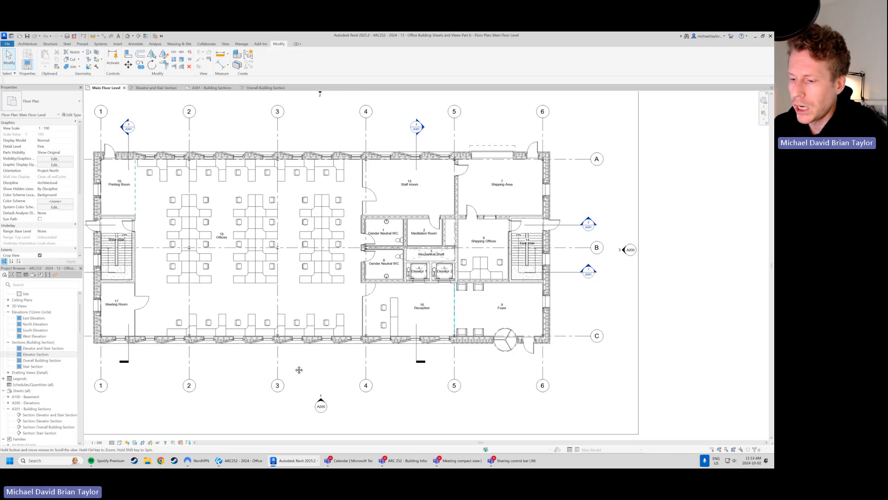
middle_drag(299, 369, 383, 369)
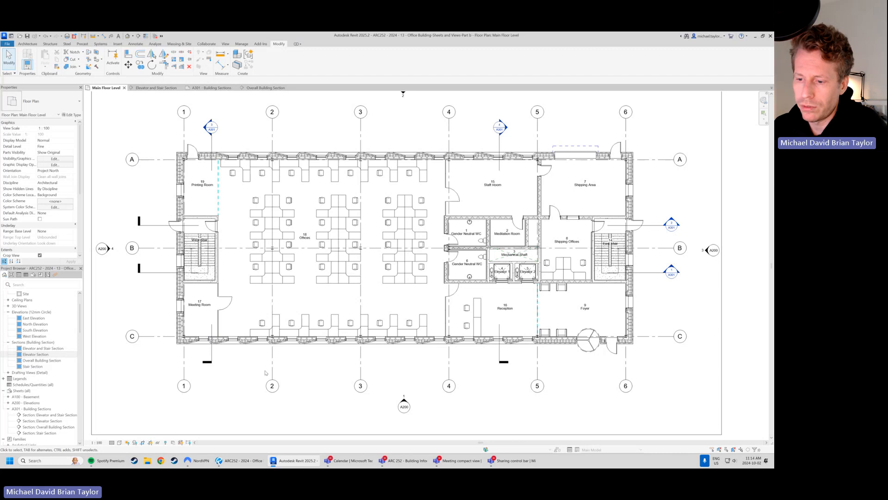
Switch to the reference drawing set in Revu and examine the wall callout at grid 1 in the Overall Building Section.
click(241, 461)
scroll(402, 251, down, 4)
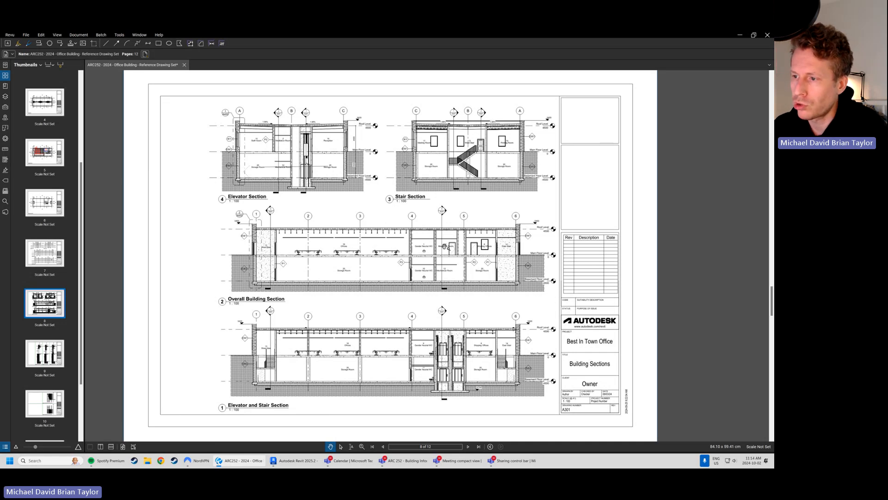
scroll(462, 303, up, 1)
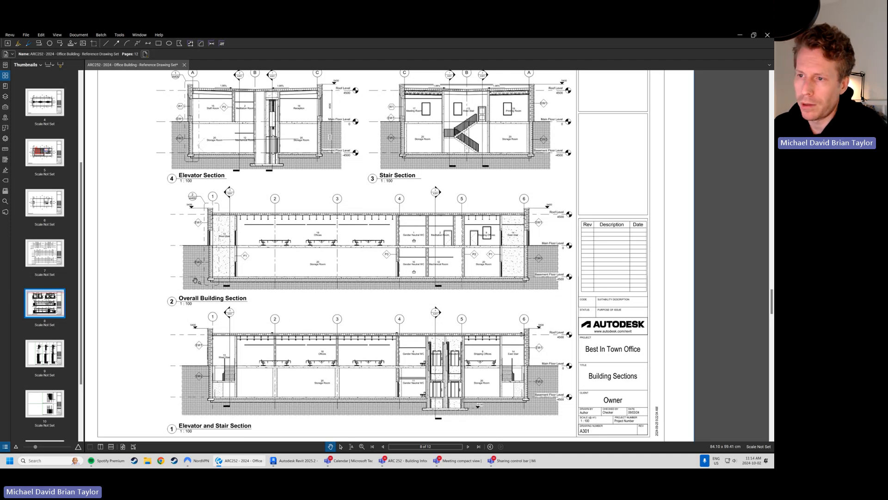
scroll(189, 222, up, 2)
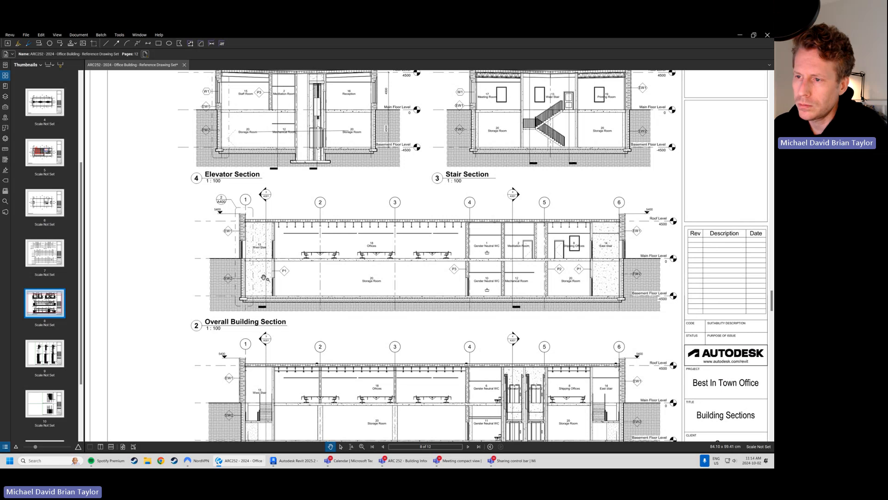
scroll(300, 233, down, 1)
drag(303, 233, 302, 249)
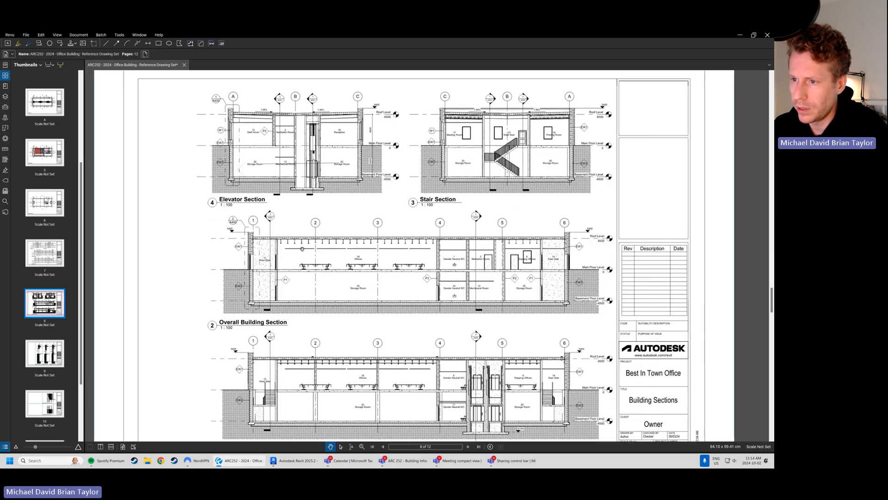
scroll(241, 263, up, 4)
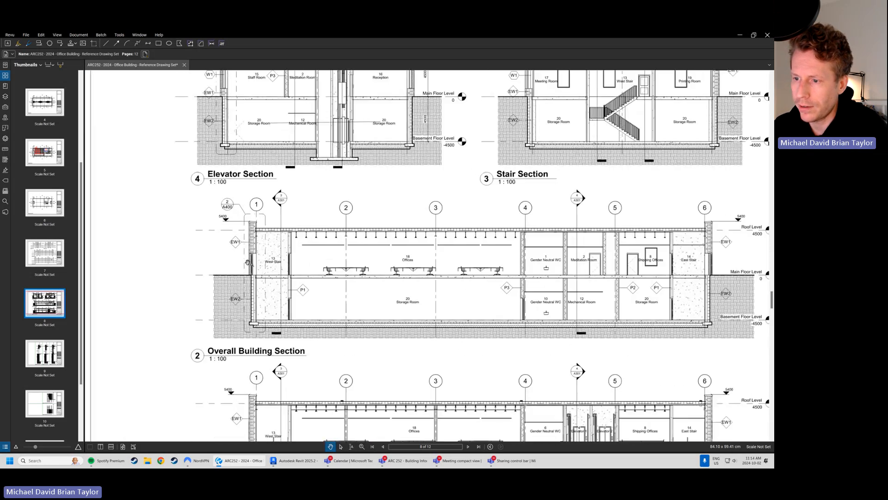
drag(235, 288, 262, 290)
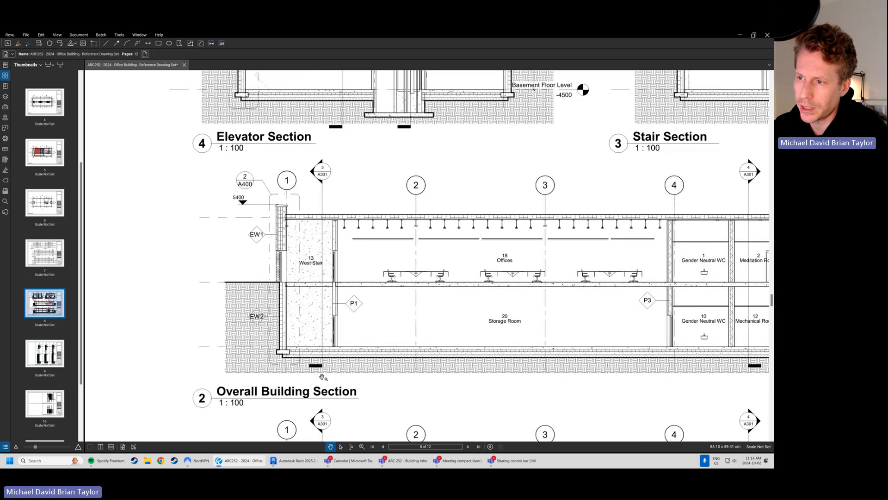
Outline the exterior wall at grid 1 in the reference Overall Building Section with a red rectangle, line width 5.
key(r)
drag(269, 192, 300, 364)
click(120, 54)
text(5)
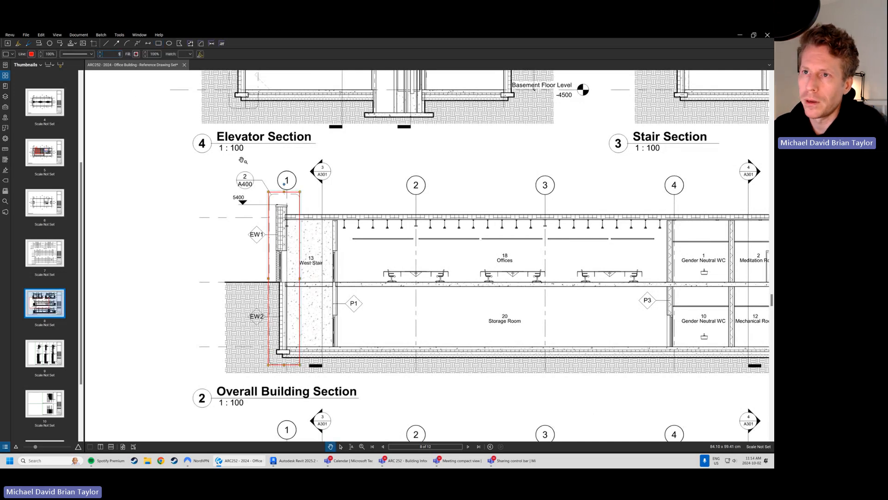
key(Return)
right_click(305, 208)
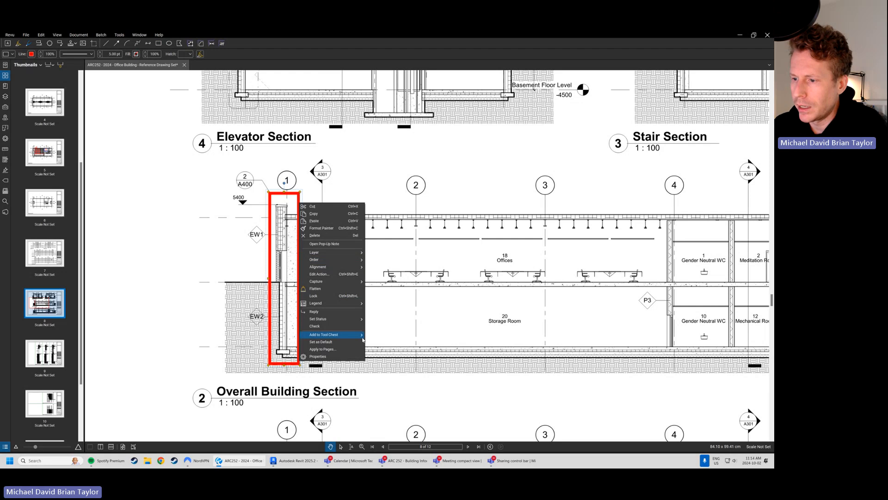
click(389, 334)
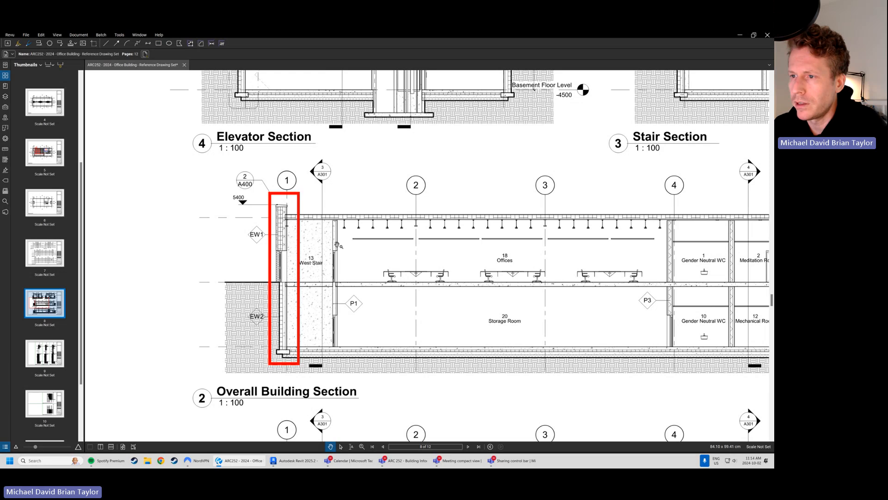
Outline the exterior wall at grid A in the reference Elevator Section with a matching red rectangle.
scroll(337, 245, down, 2)
drag(250, 185, 251, 278)
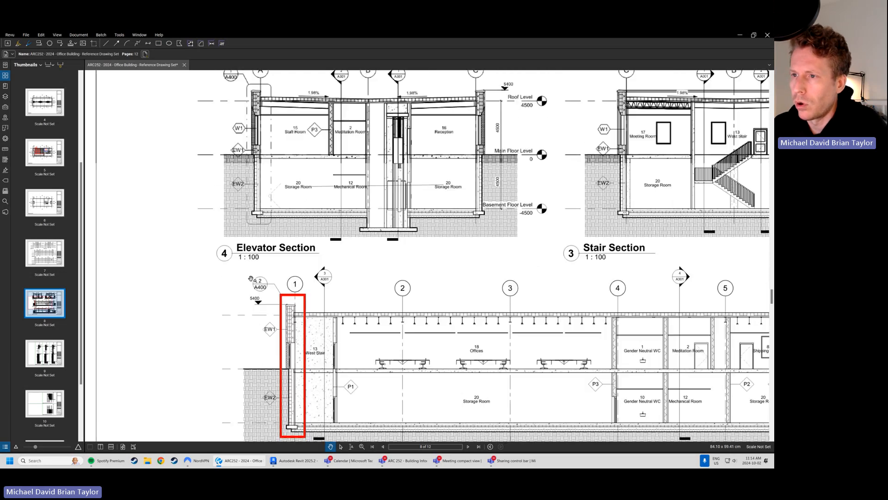
scroll(252, 282, down, 1)
drag(343, 308, 331, 280)
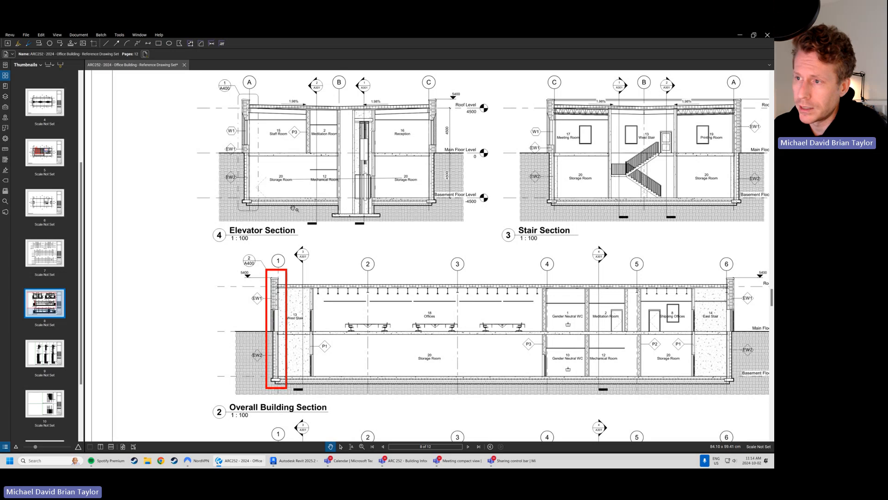
drag(292, 249, 293, 283)
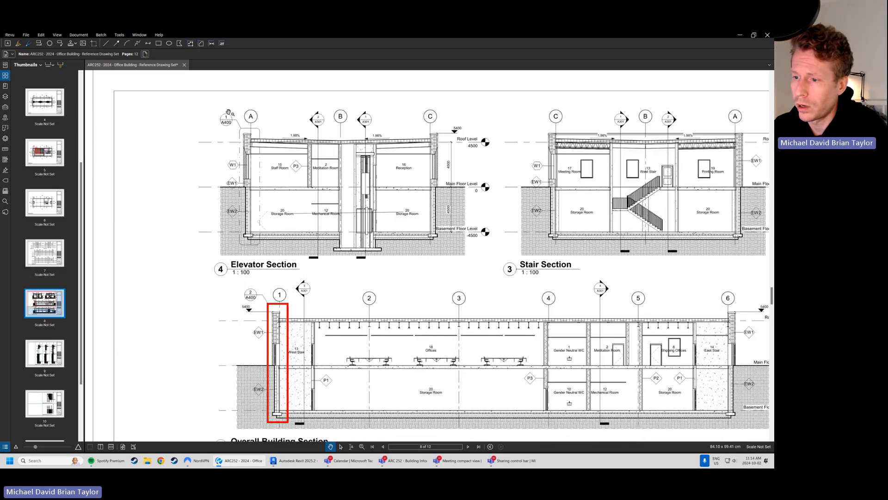
drag(311, 380, 308, 344)
click(286, 280)
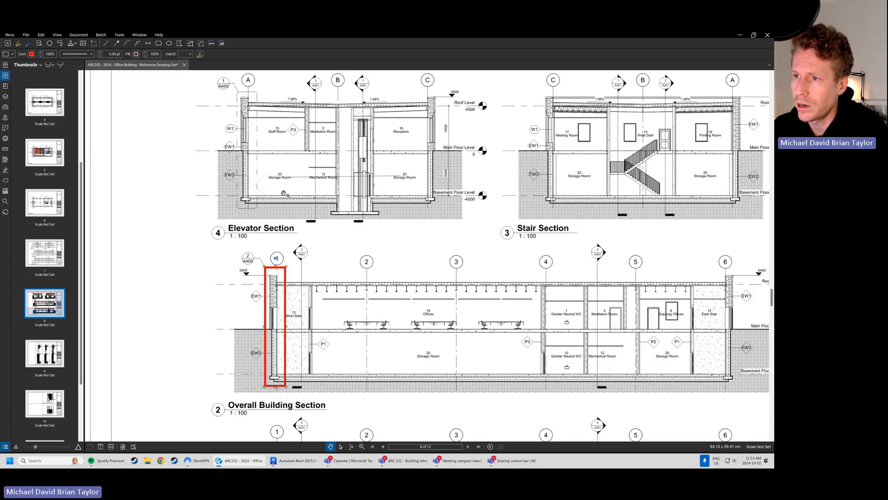
drag(285, 194, 295, 270)
key(r)
drag(246, 167, 267, 284)
scroll(415, 238, down, 3)
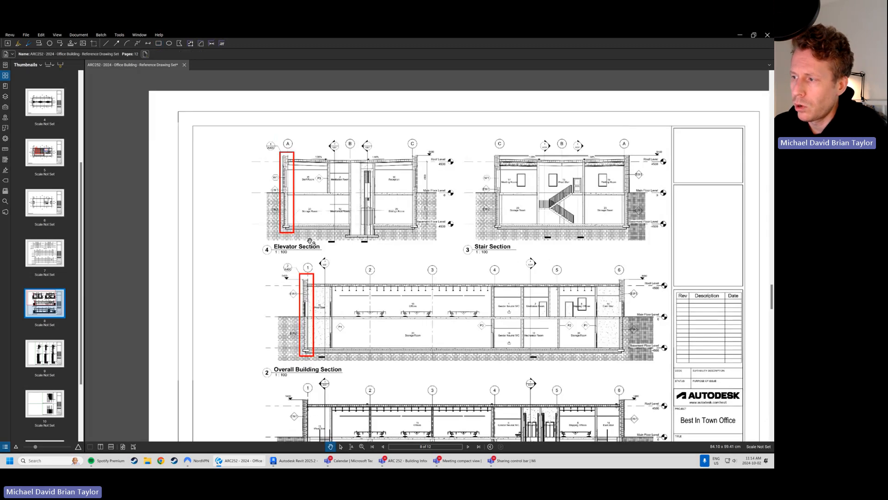
drag(389, 211, 381, 235)
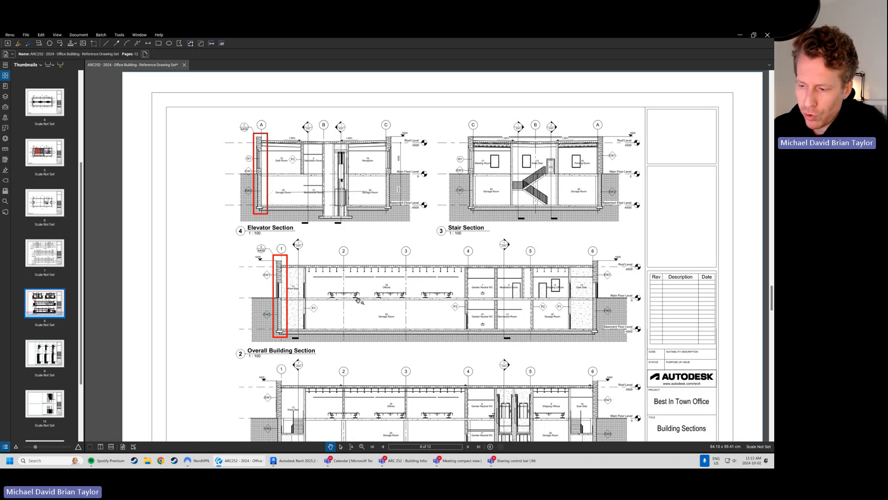
drag(350, 227, 357, 233)
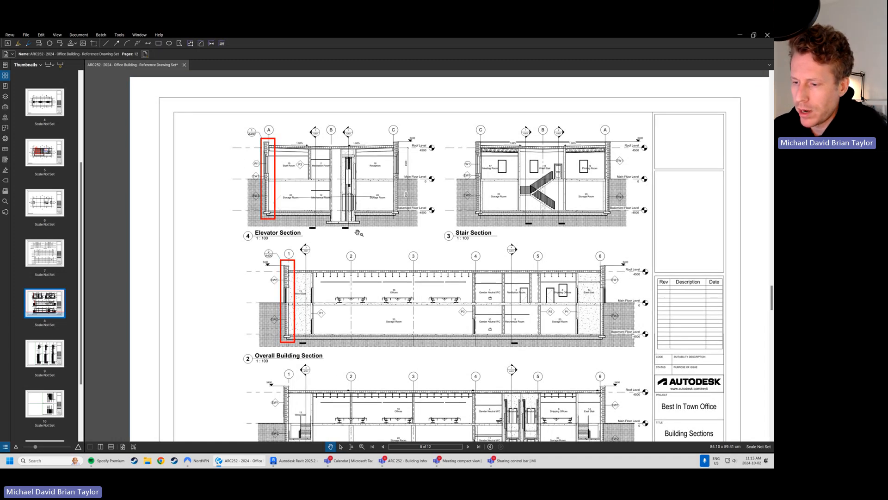
Return to sheet A301 in Revit and activate the Overall Building Section view on the sheet.
mouse_move(301, 463)
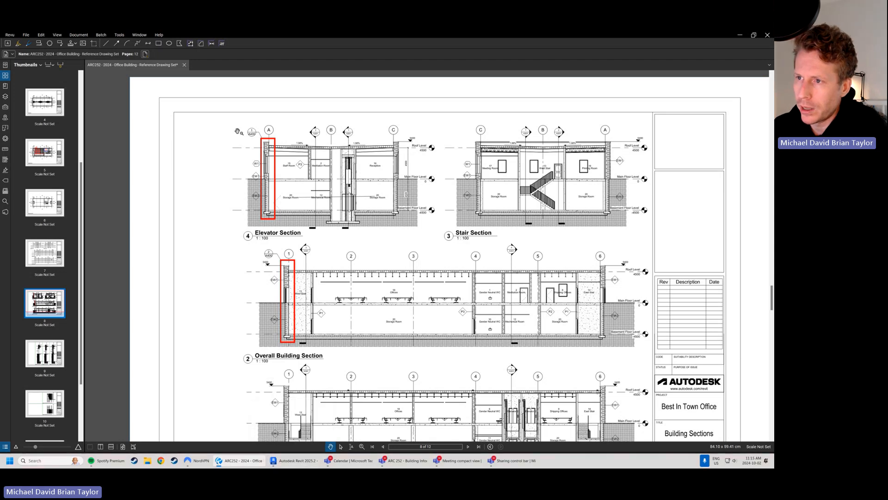
click(294, 460)
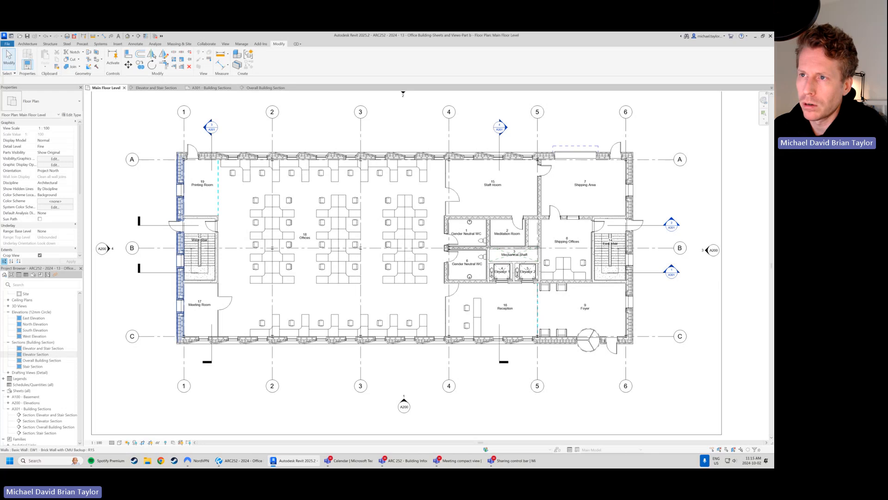
click(220, 88)
middle_drag(301, 298, 310, 263)
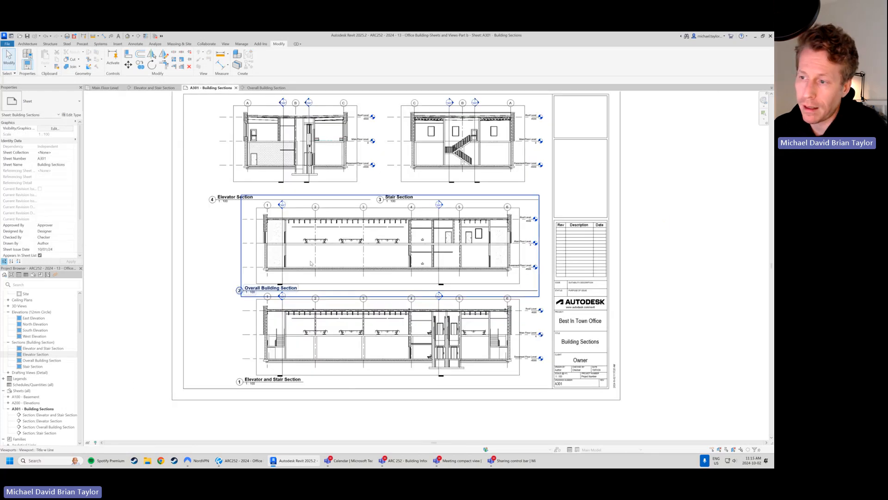
scroll(310, 263, up, 2)
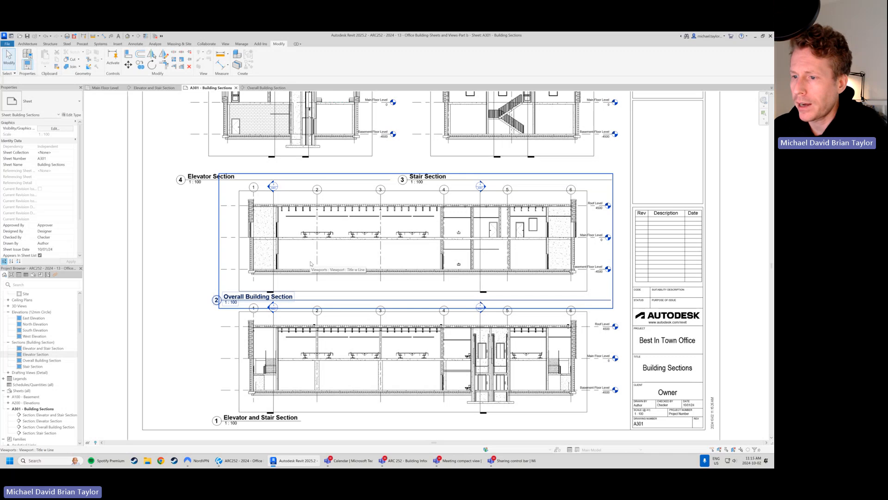
scroll(278, 250, up, 2)
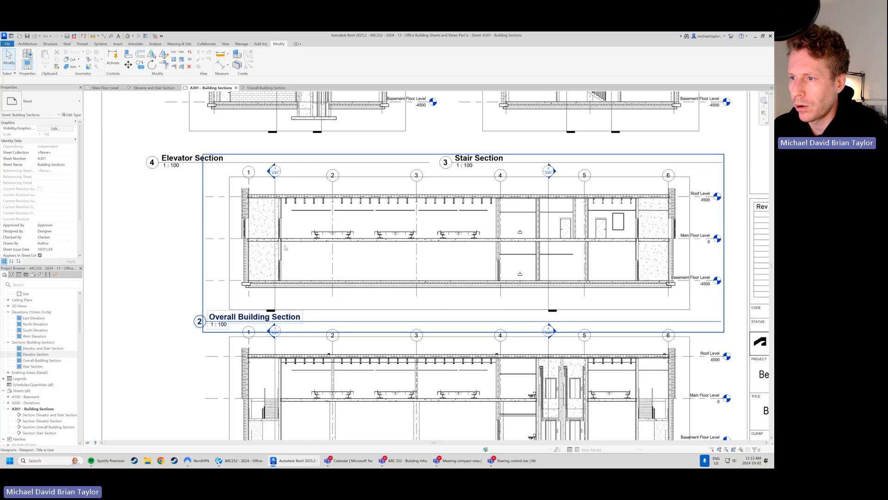
right_click(305, 222)
click(345, 249)
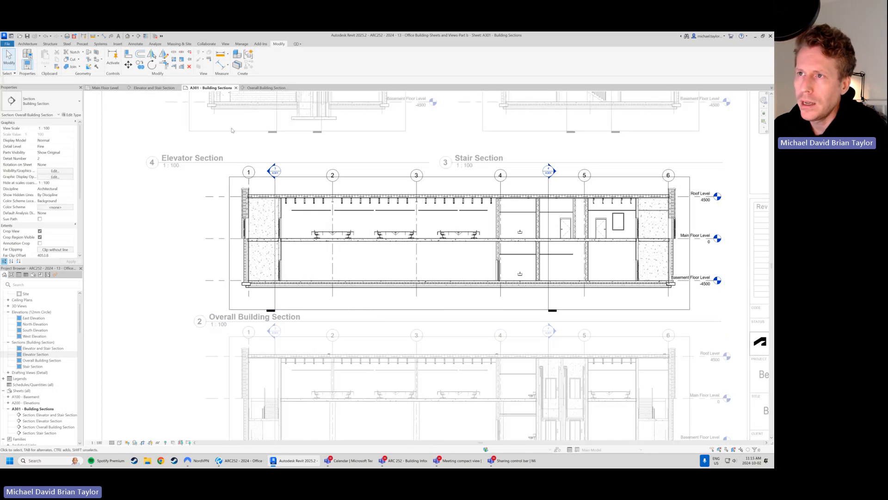
Create a rectangular callout around the full height of the exterior wall at grid 1 in the Overall Building Section.
click(226, 44)
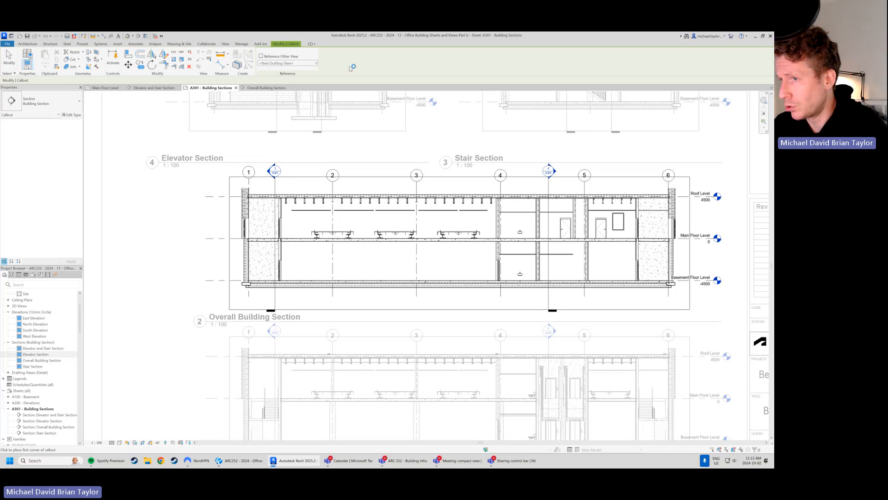
scroll(282, 223, up, 1)
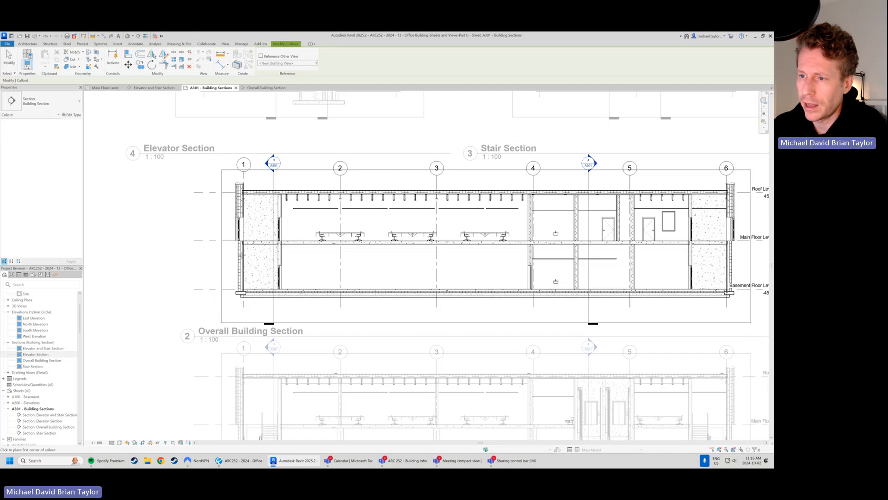
scroll(243, 253, up, 1)
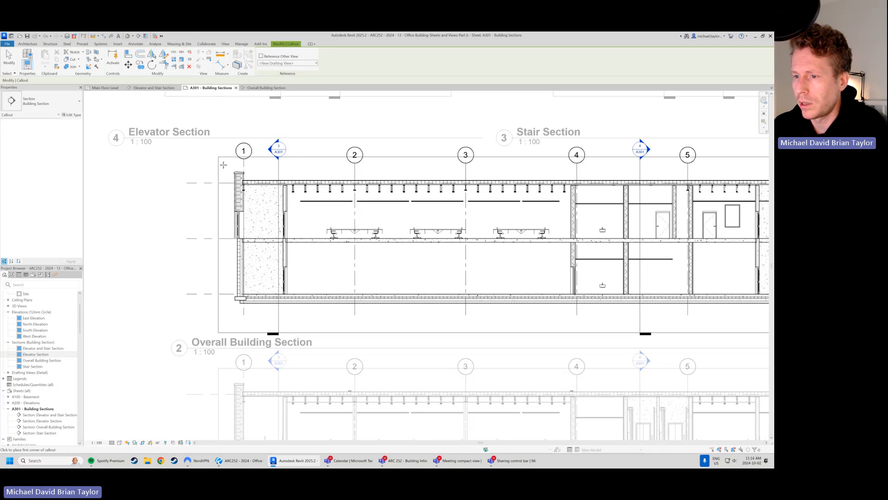
click(223, 165)
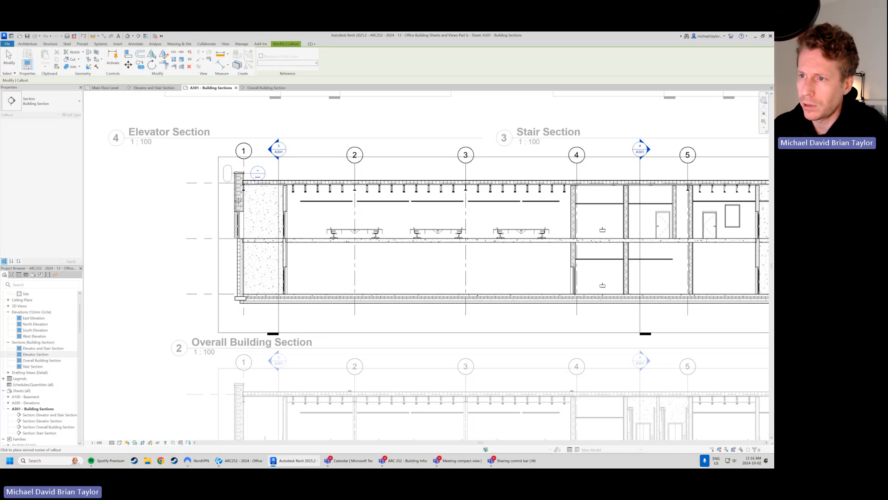
click(255, 313)
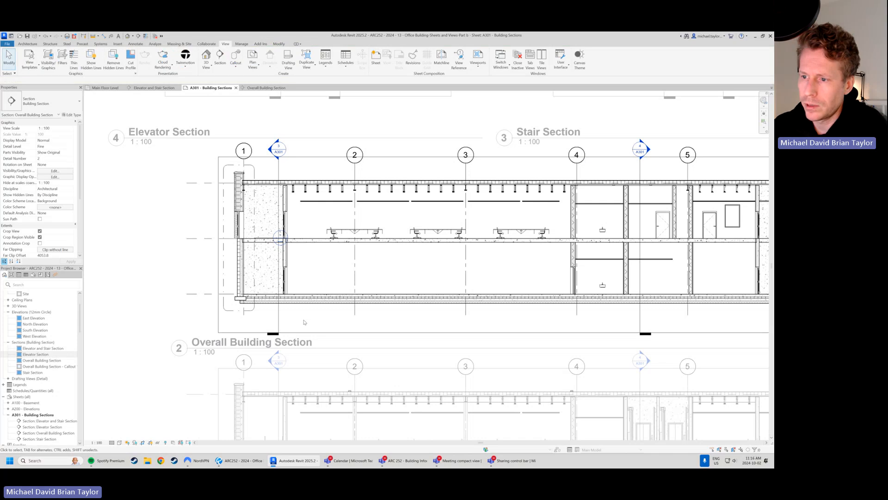
Move the grid 1 wall callout's head outside the building beyond the callout's upper corner and straighten its leader horizontally.
click(258, 313)
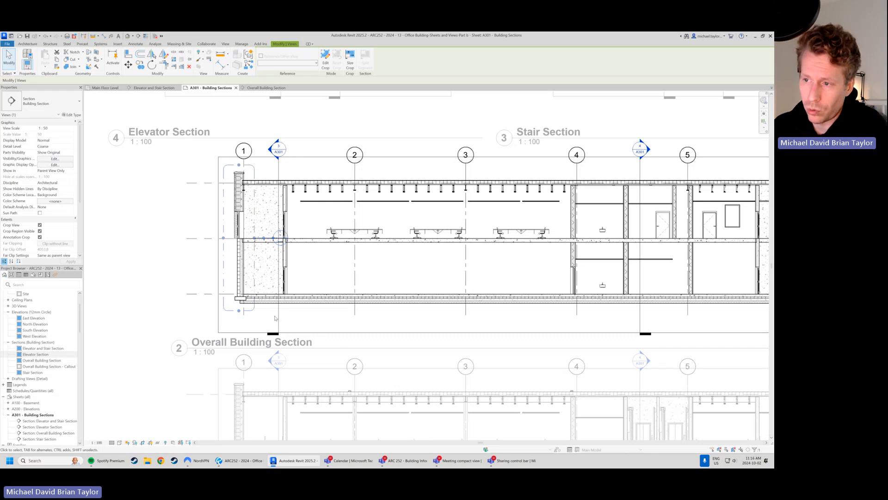
scroll(212, 219, up, 2)
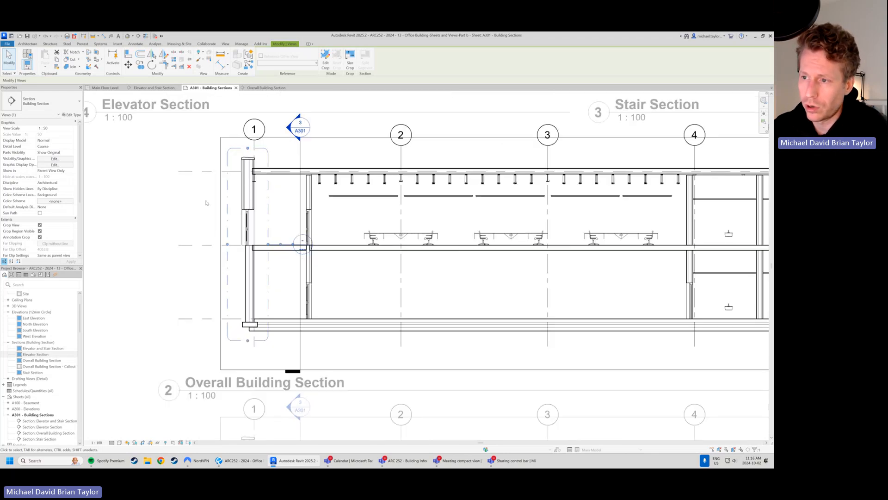
scroll(206, 203, up, 2)
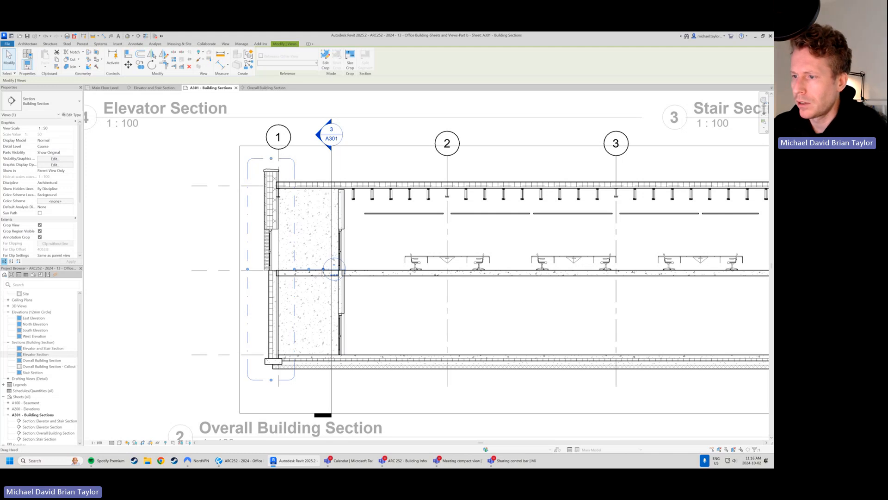
drag(324, 271, 226, 146)
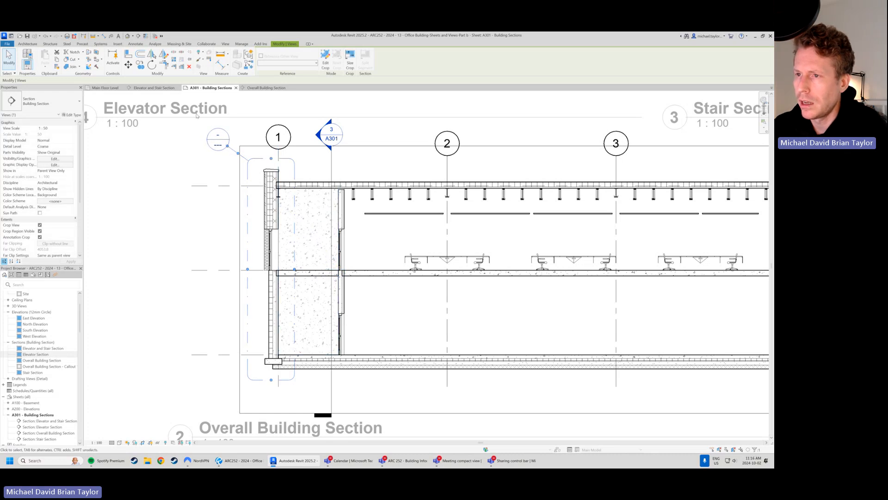
drag(228, 145, 232, 146)
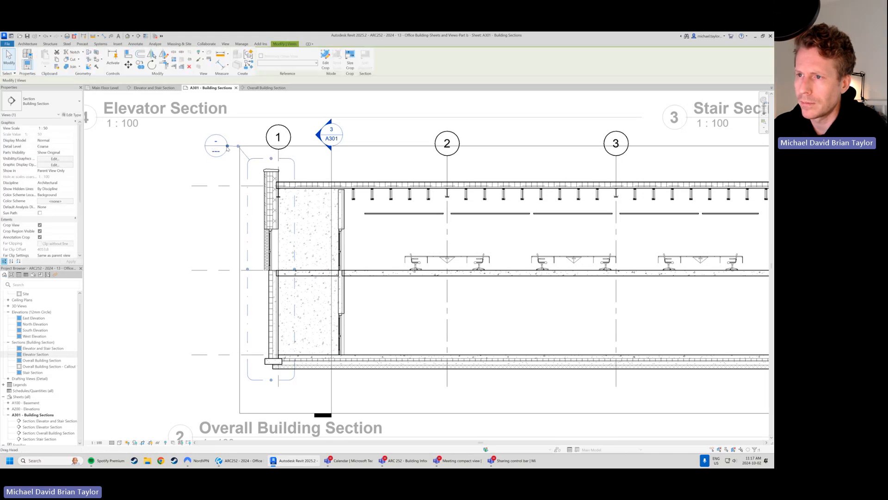
scroll(233, 147, up, 5)
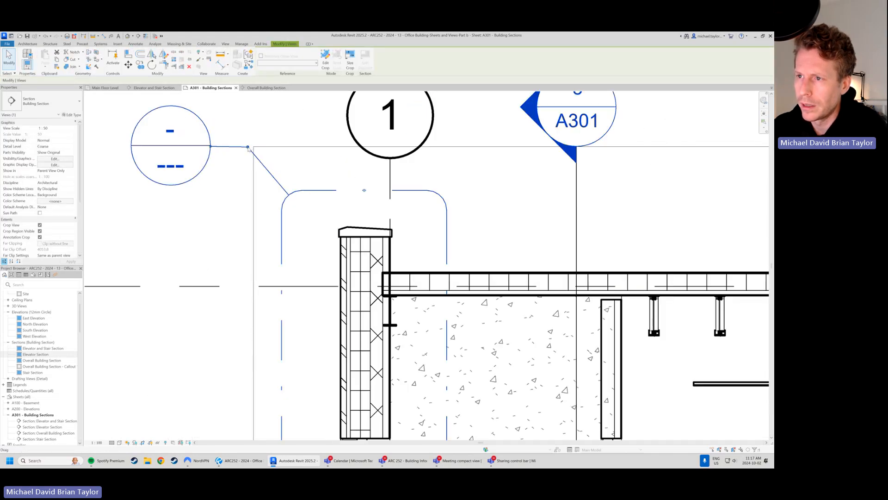
drag(248, 146, 247, 146)
click(264, 168)
scroll(253, 182, down, 4)
middle_drag(319, 289, 301, 294)
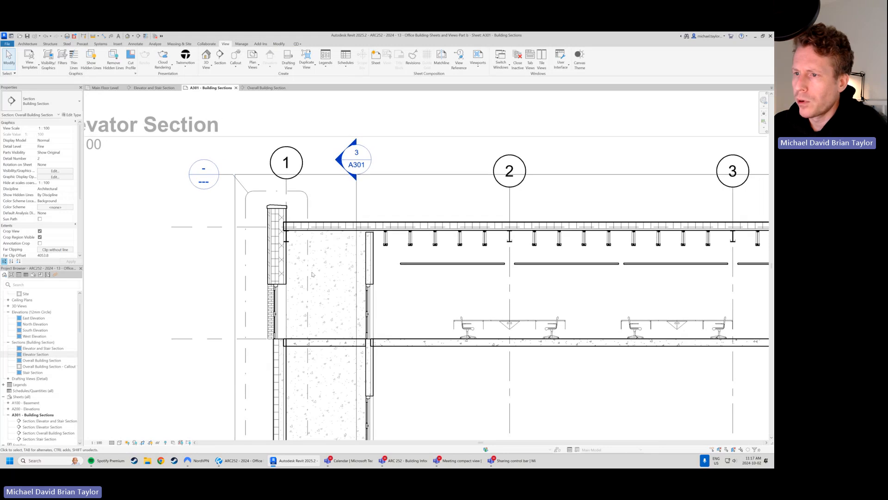
scroll(278, 274, down, 1)
middle_drag(260, 267, 292, 247)
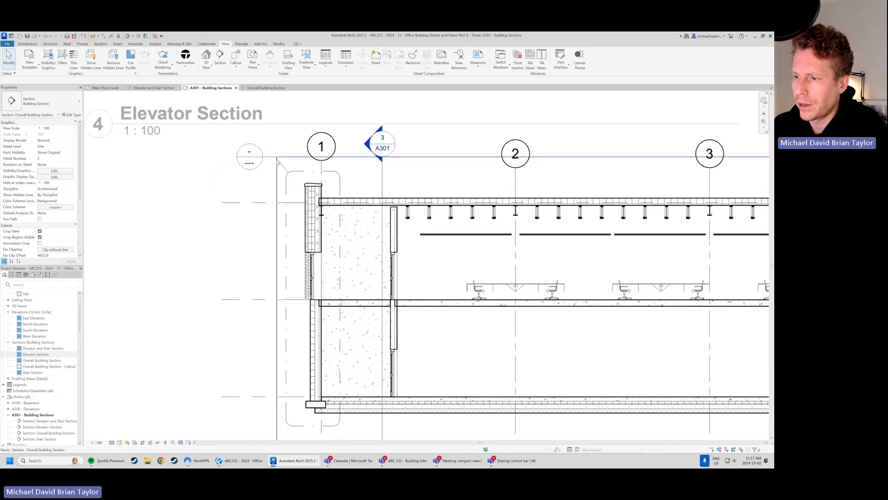
scroll(279, 156, down, 1)
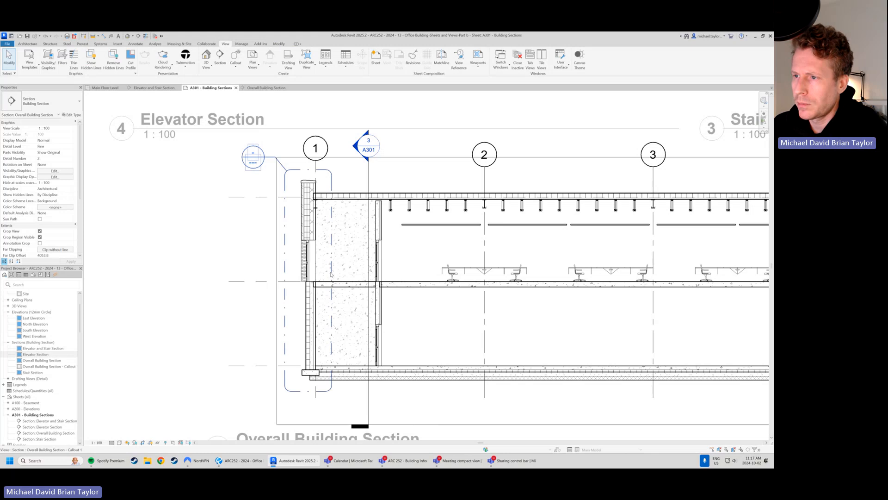
scroll(325, 255, down, 1)
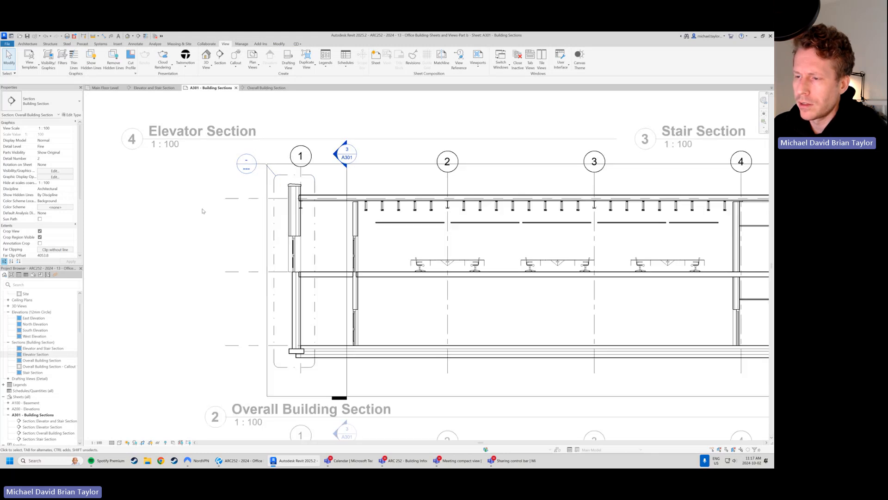
Adjust the grid 1 wall callout boundary, lowering its upper edge slightly and extending its interior edge a little further into the building.
click(315, 257)
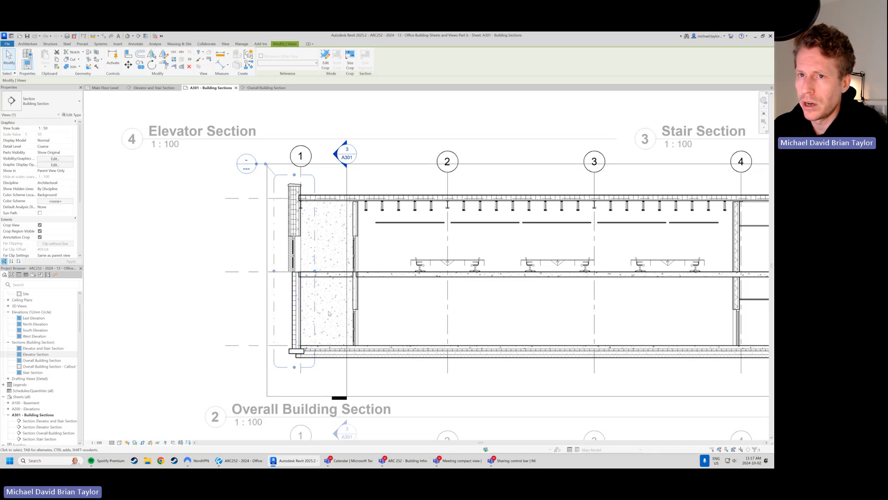
click(213, 298)
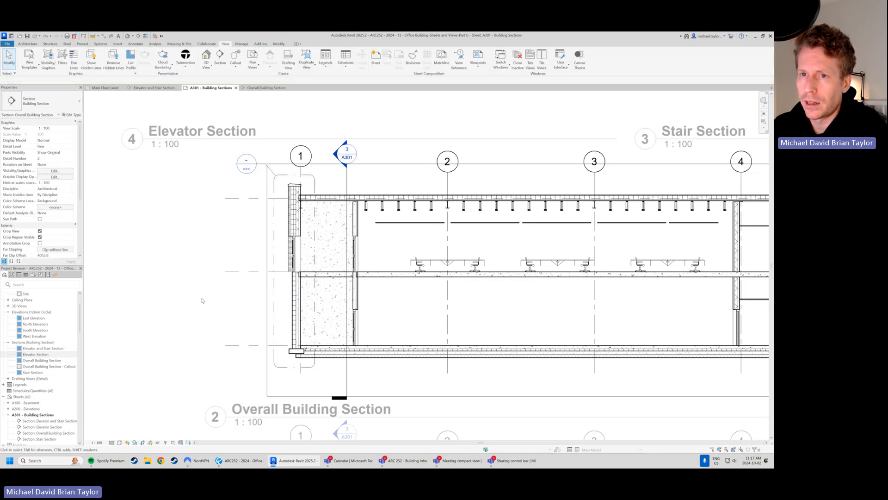
click(275, 250)
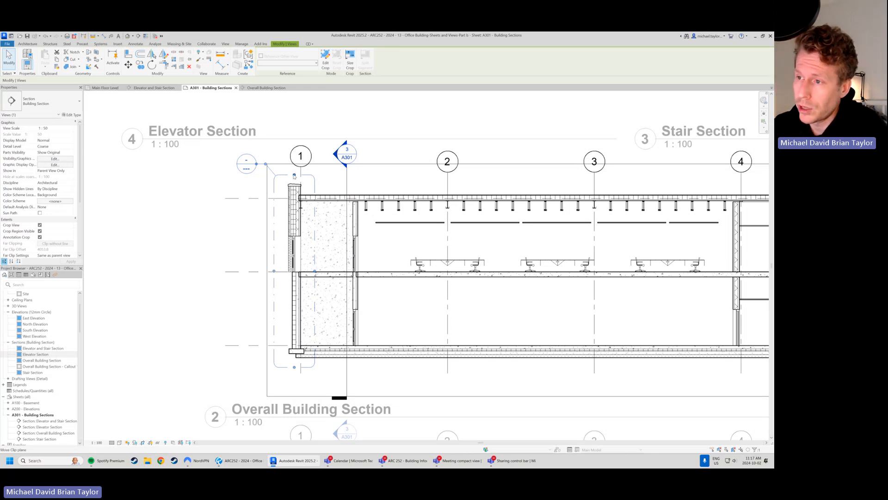
mouse_move(295, 176)
mouse_down()
mouse_move(294, 210)
mouse_move(294, 177)
mouse_up()
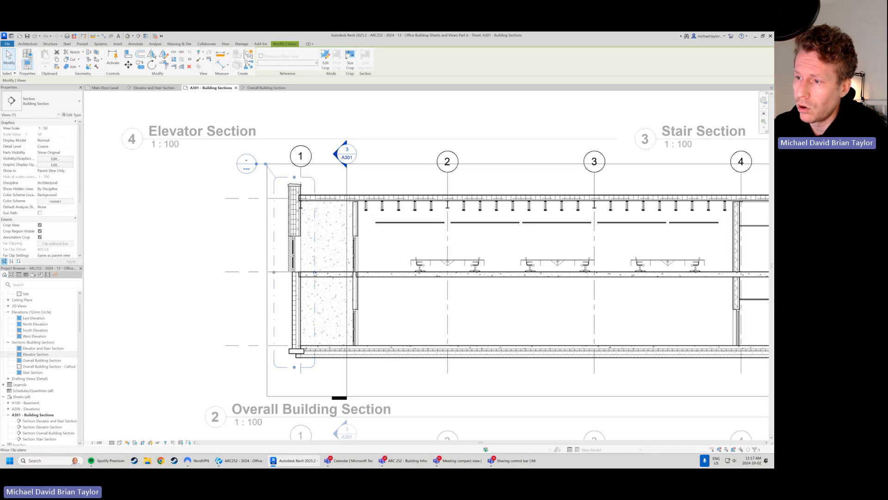
mouse_move(314, 272)
mouse_down()
mouse_move(338, 271)
mouse_move(319, 272)
mouse_up()
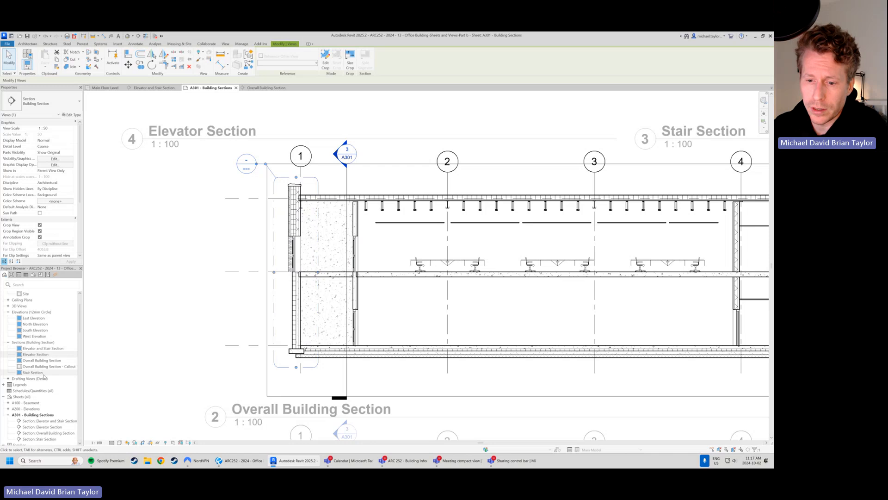
Widen the project browser to show full view names and open the Overall Building Section - Callout 1 view.
scroll(51, 373, down, 3)
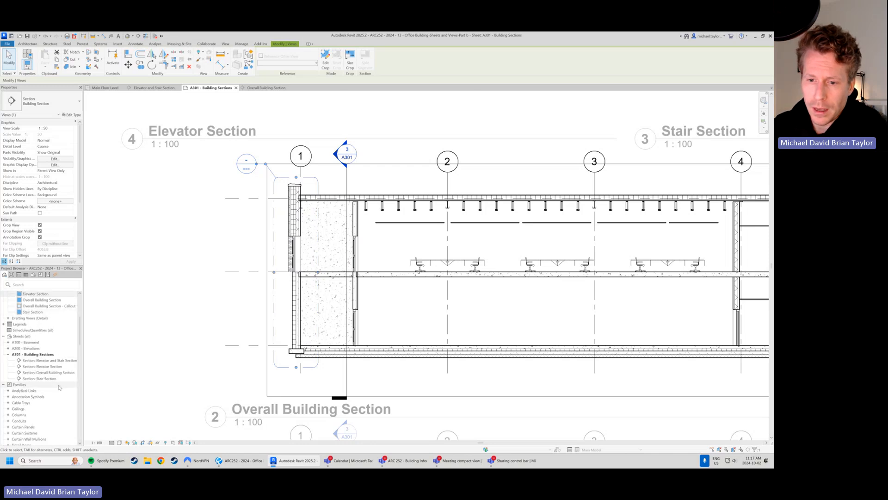
scroll(58, 377, up, 2)
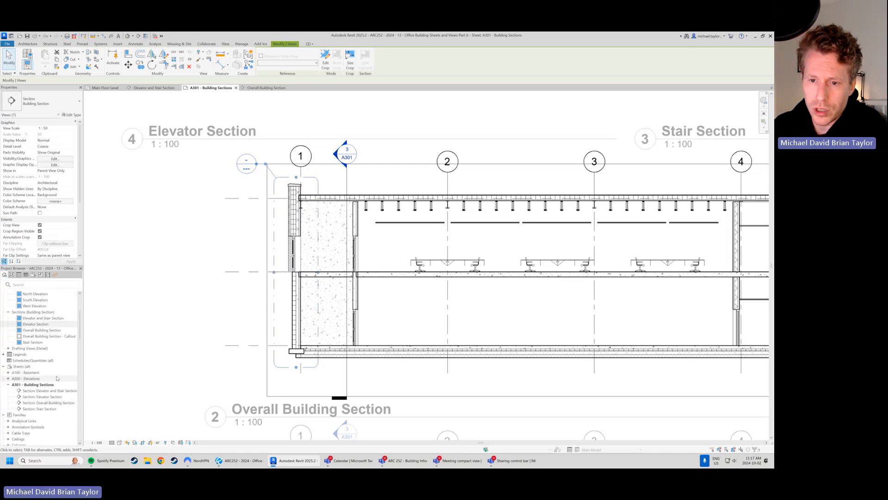
scroll(55, 377, up, 3)
click(49, 397)
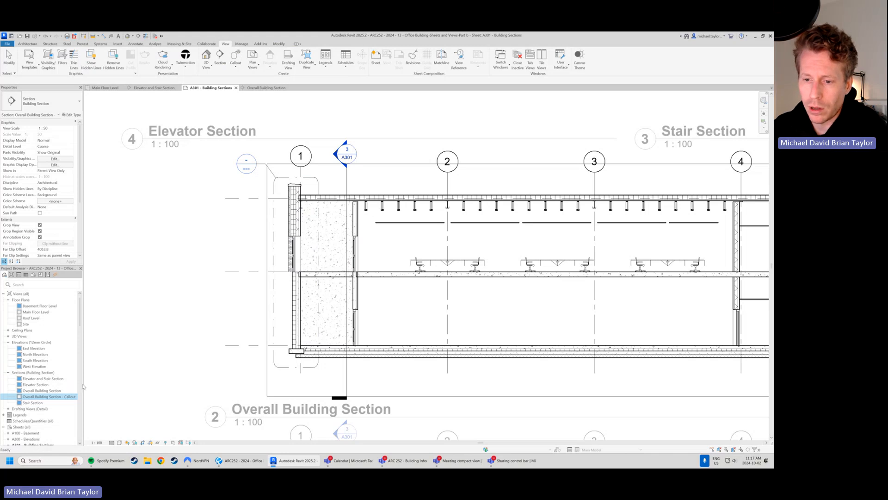
drag(81, 392, 90, 389)
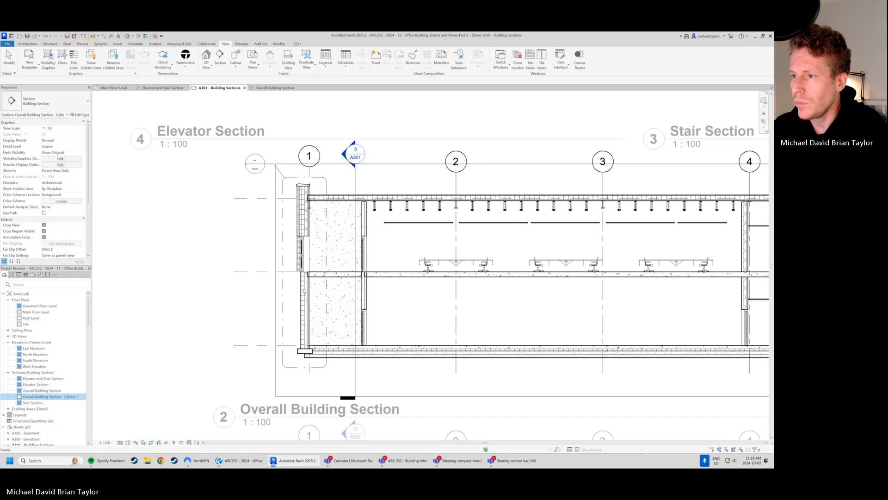
scroll(333, 196, down, 1)
click(326, 200)
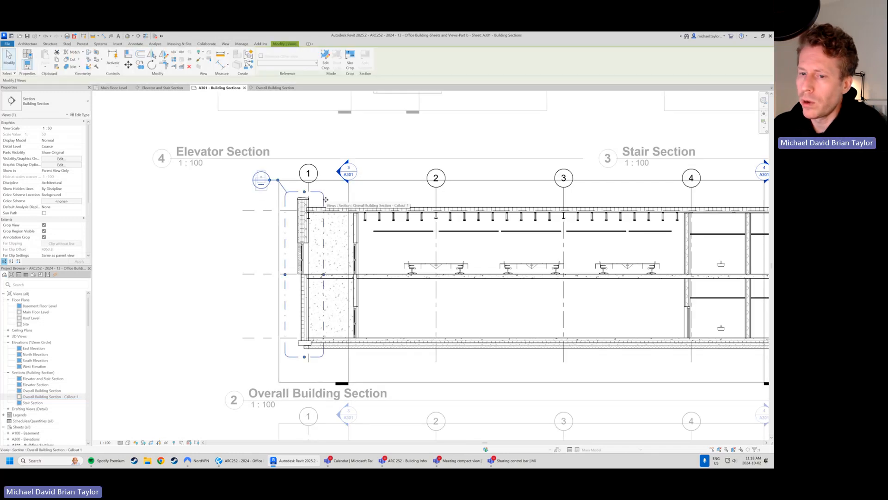
key(Escape)
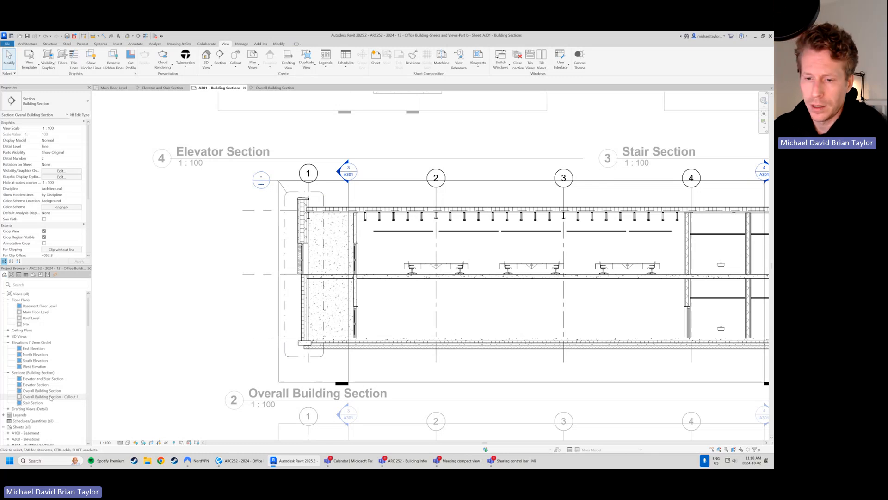
double_click(51, 397)
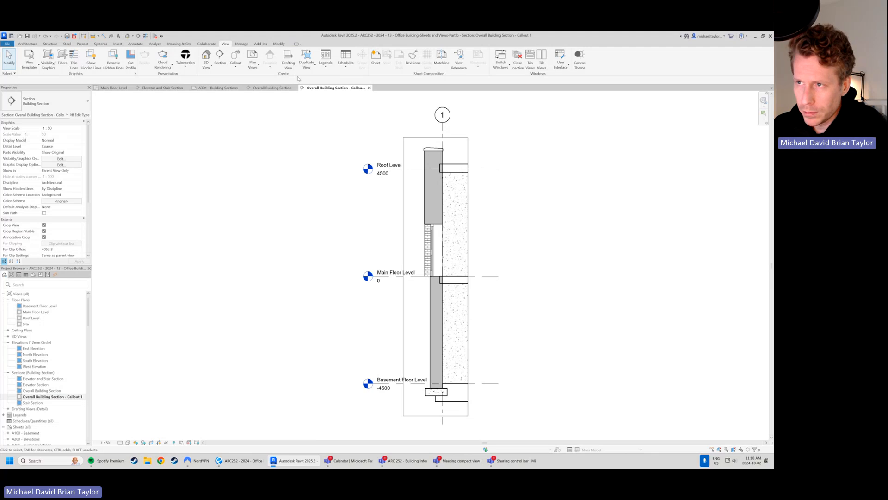
Return to the Overall Building Section view and go to the callout view directly from the callout boundary at grid 1.
click(272, 87)
click(179, 259)
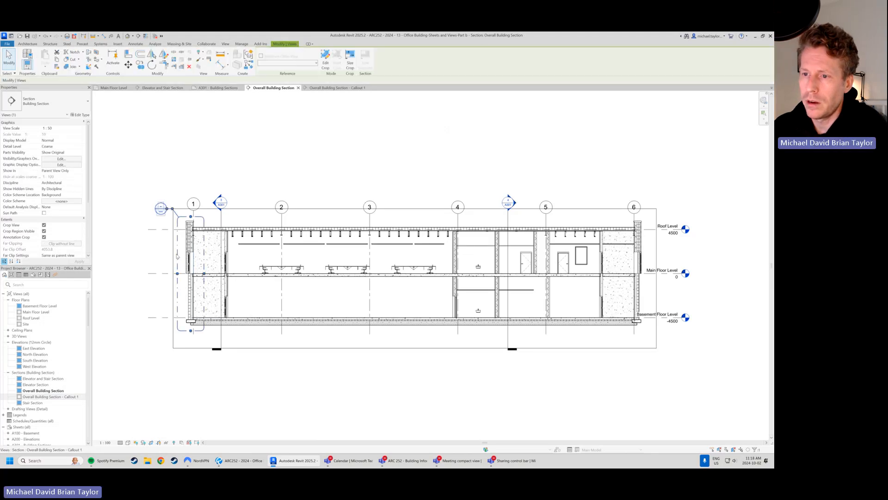
right_click(178, 255)
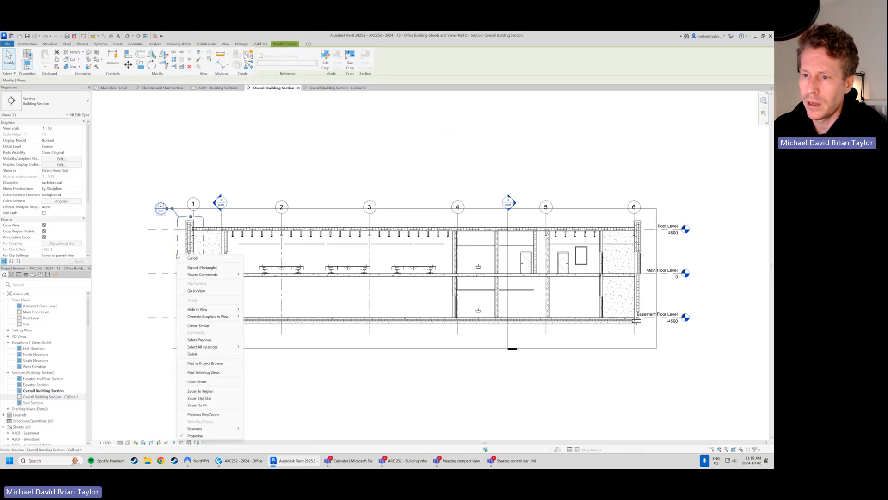
click(197, 290)
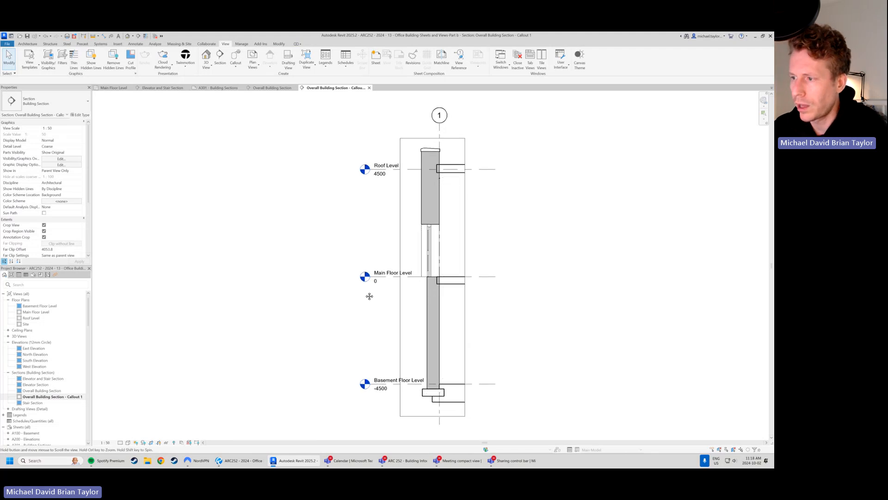
middle_drag(369, 295, 329, 288)
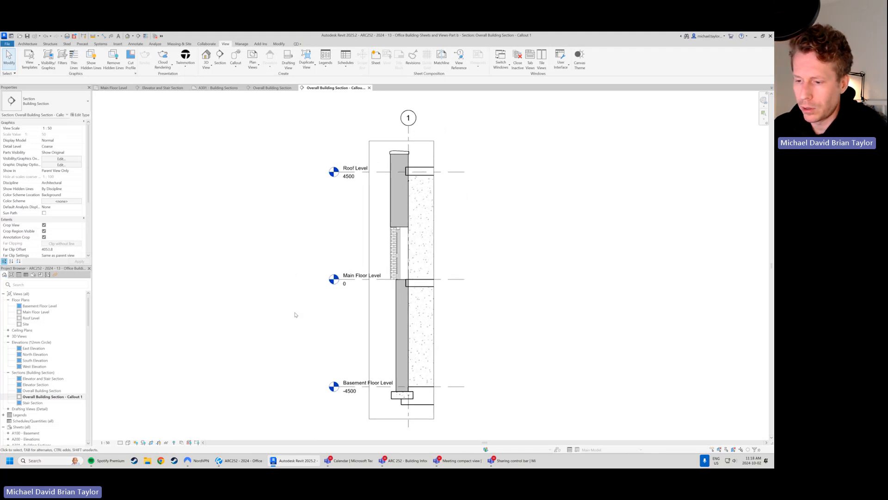
middle_drag(295, 315, 281, 297)
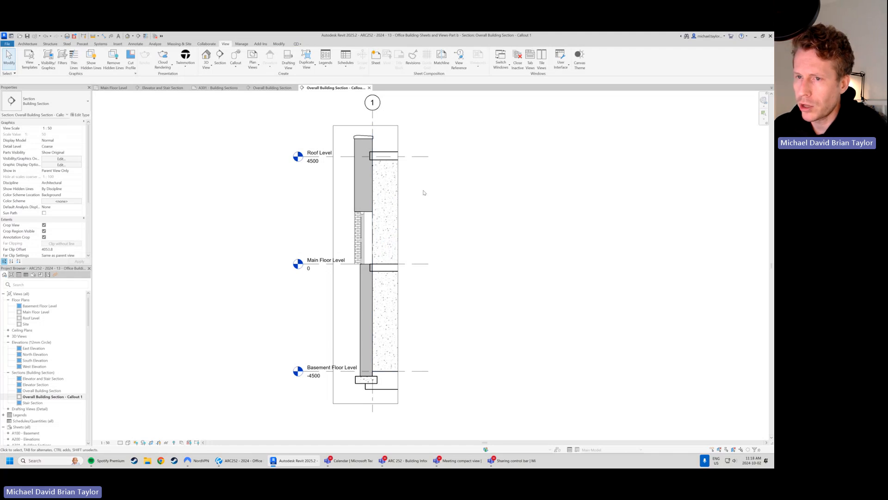
Set the detail level of the grid 1 wall callout view to Fine.
click(120, 442)
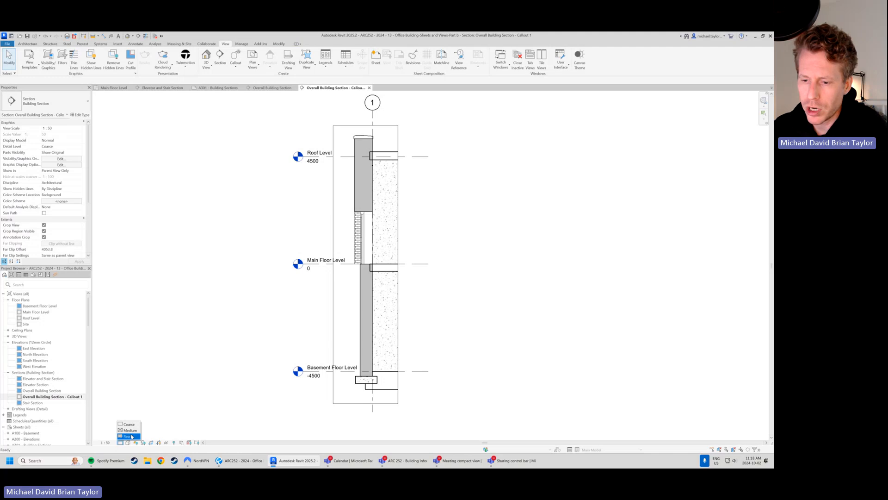
click(128, 436)
scroll(440, 283, up, 2)
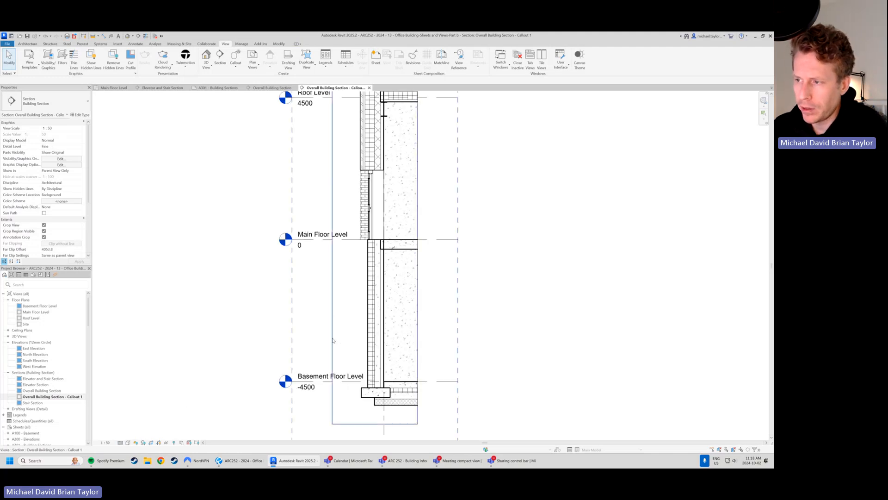
scroll(440, 283, down, 1)
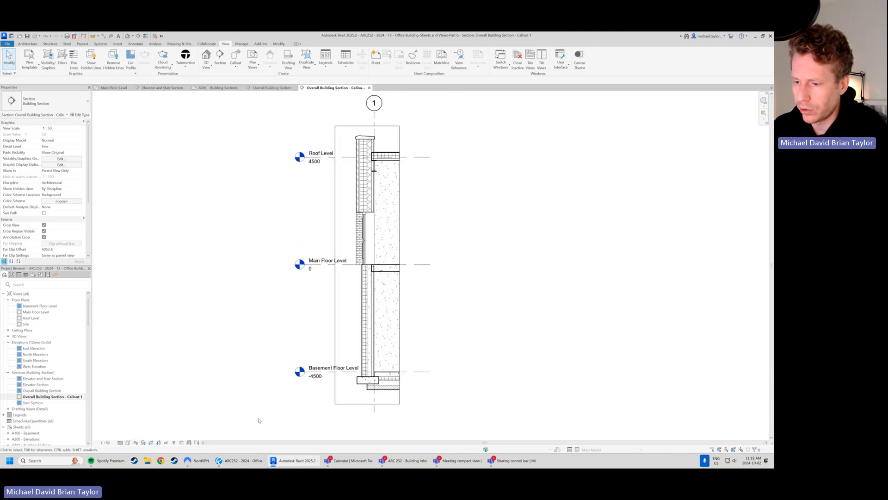
Switch to the reference drawing set in Revu and examine the view titles and scales on the Wall Sections page.
click(239, 461)
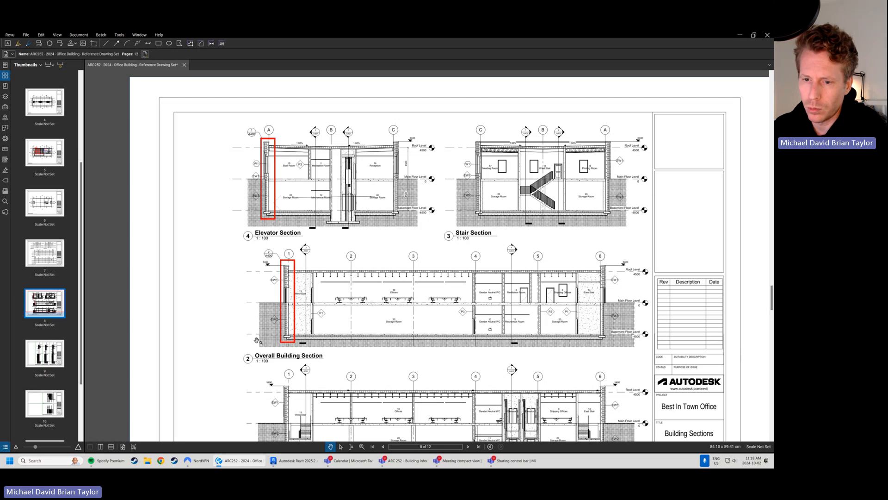
click(48, 356)
scroll(284, 204, down, 3)
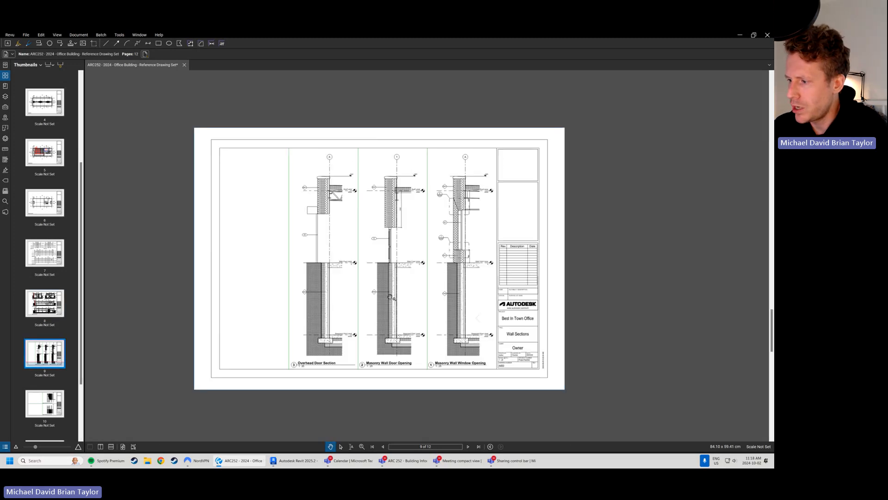
scroll(421, 339, up, 2)
scroll(487, 298, up, 3)
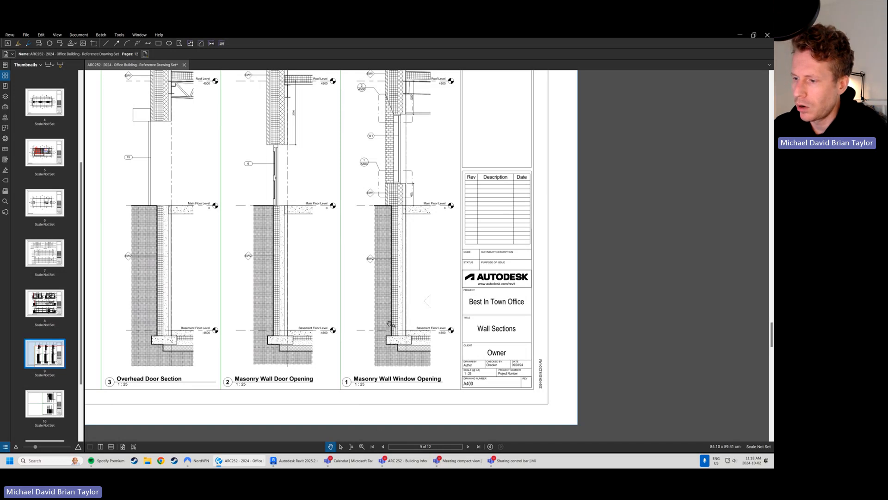
scroll(352, 402, up, 3)
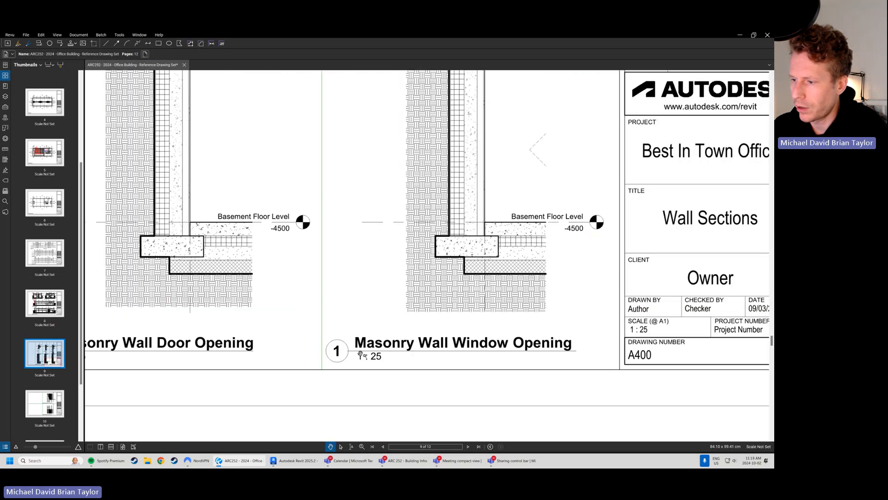
Mark the 1 : 25 scale under the Masonry Wall Window Opening title with a red cloud.
key(c)
drag(351, 348, 398, 372)
scroll(391, 391, down, 2)
scroll(391, 391, down, 3)
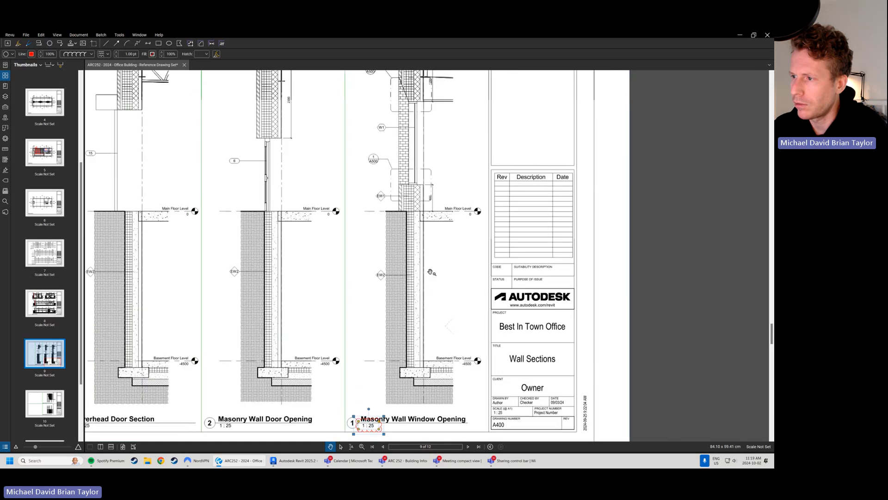
scroll(447, 344, down, 2)
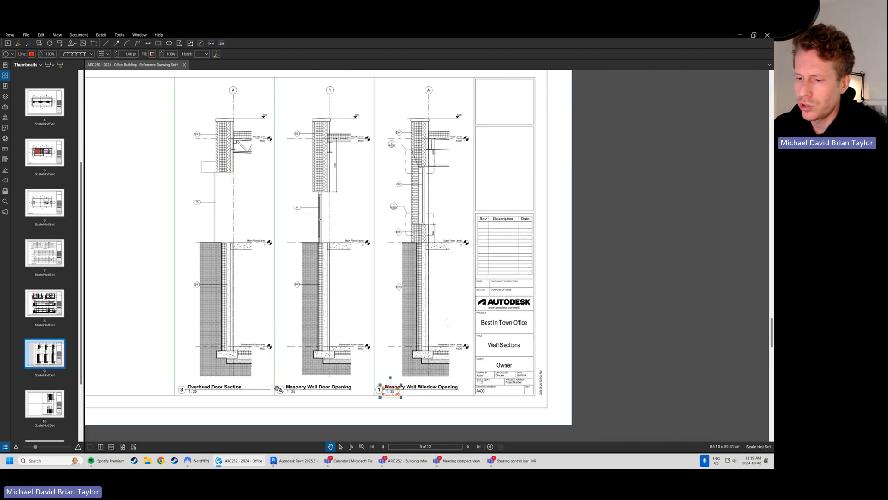
Switch back to Revit and set the grid 1 wall callout's view scale to 1 : 25.
click(298, 461)
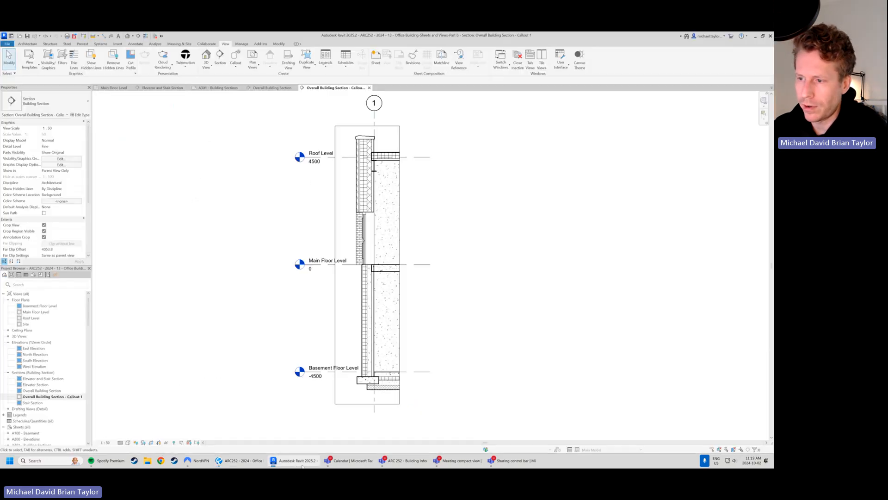
click(78, 129)
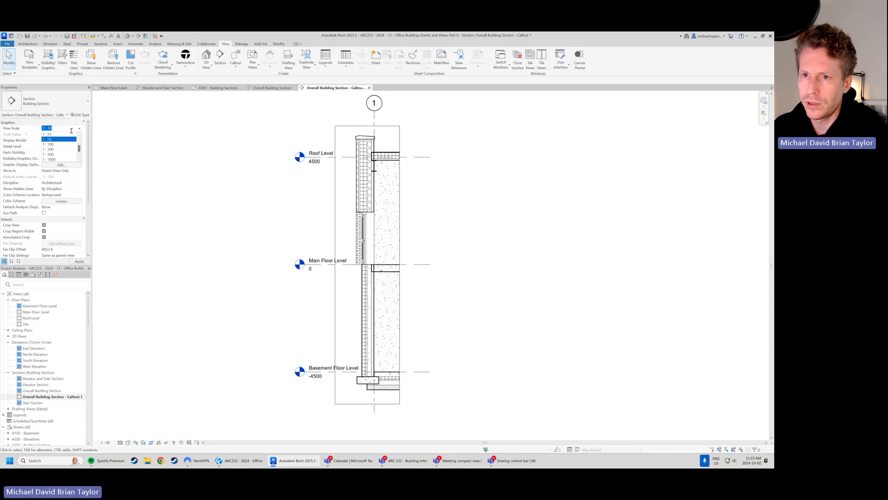
click(60, 139)
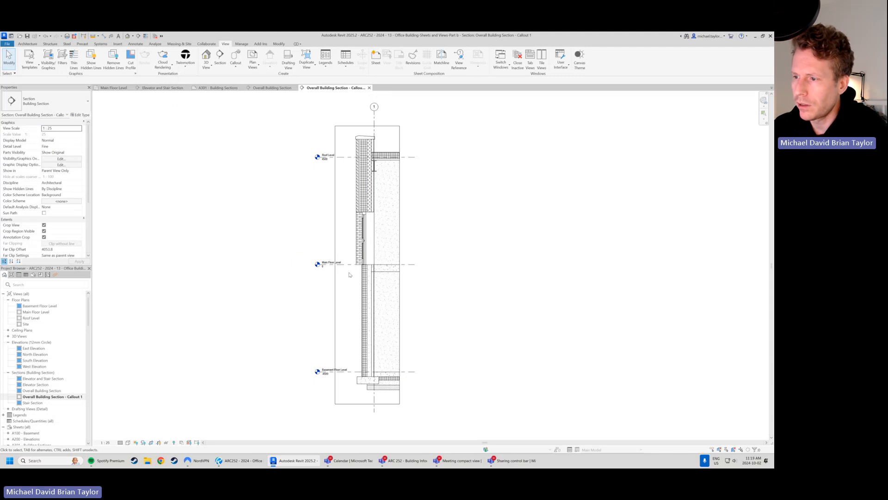
scroll(349, 275, up, 1)
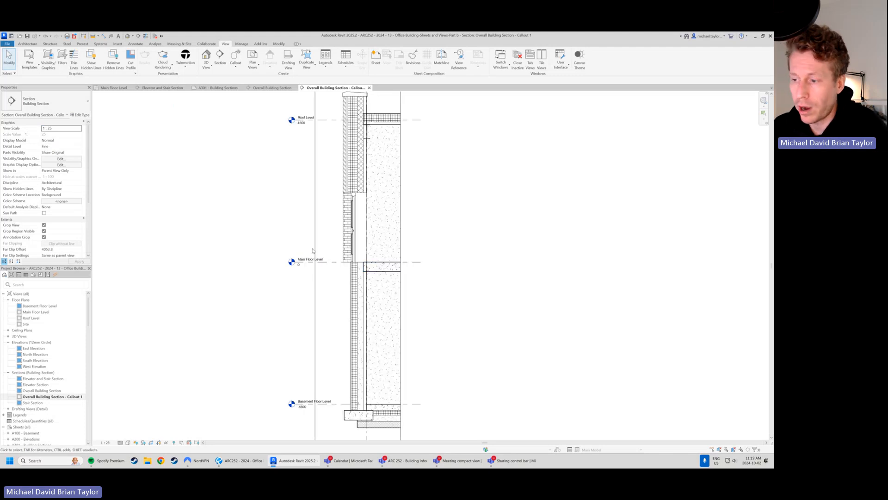
scroll(276, 250, down, 1)
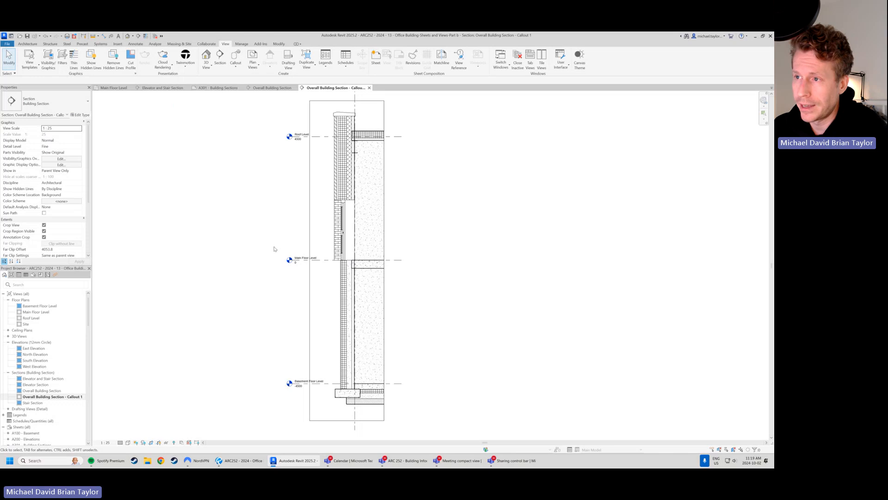
scroll(284, 243, down, 1)
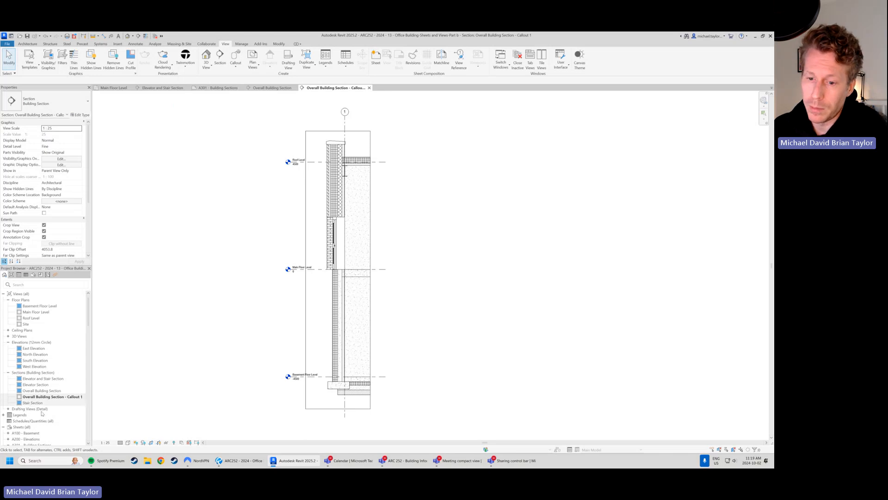
Check the reference Wall Sections sheet and create a new sheet using the Title_Blocks_A1_Metric Standard title block.
scroll(69, 384, down, 2)
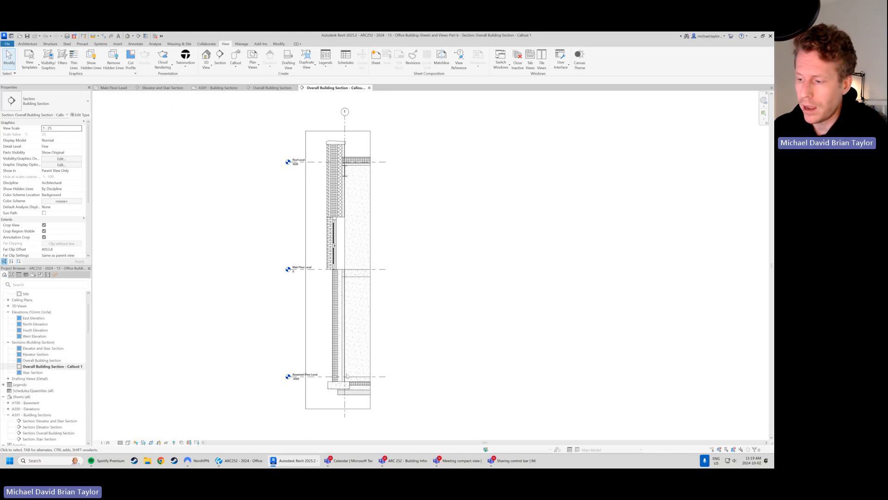
click(240, 461)
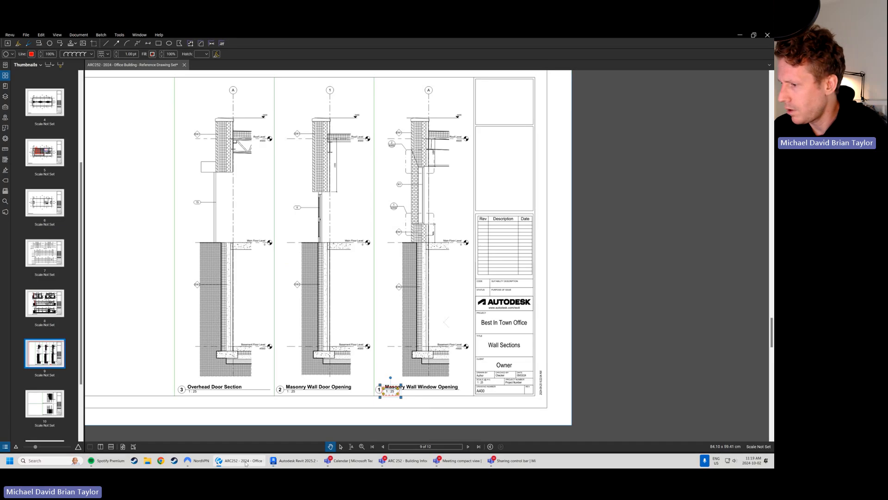
click(240, 460)
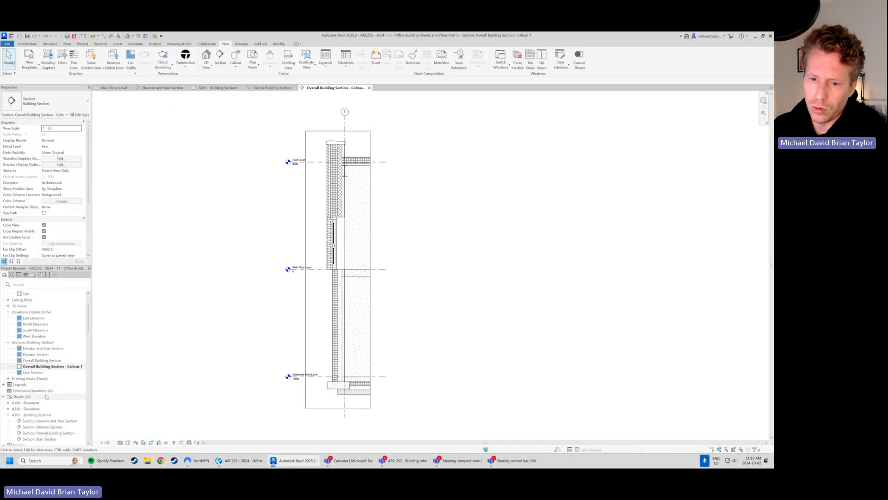
scroll(19, 398, down, 3)
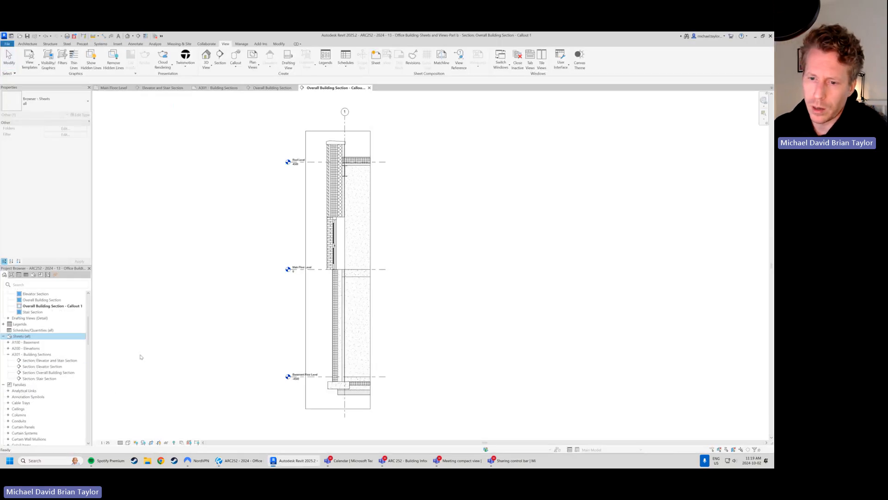
right_click(14, 337)
click(60, 341)
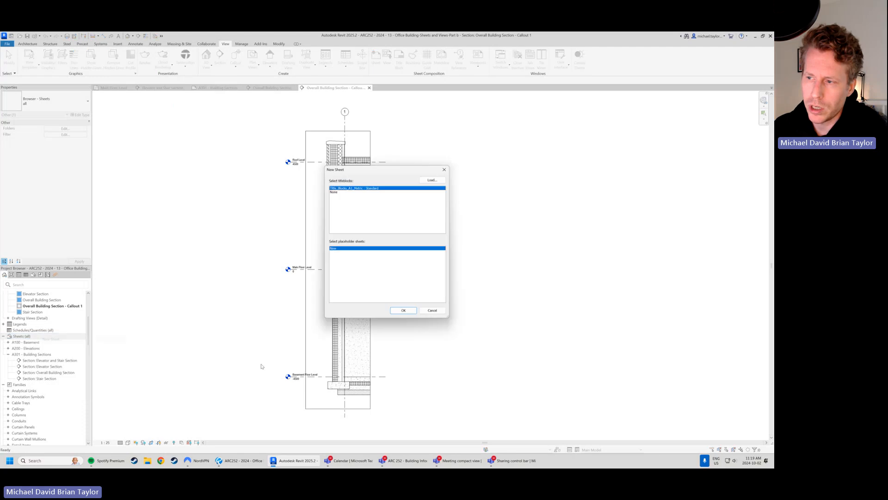
click(403, 311)
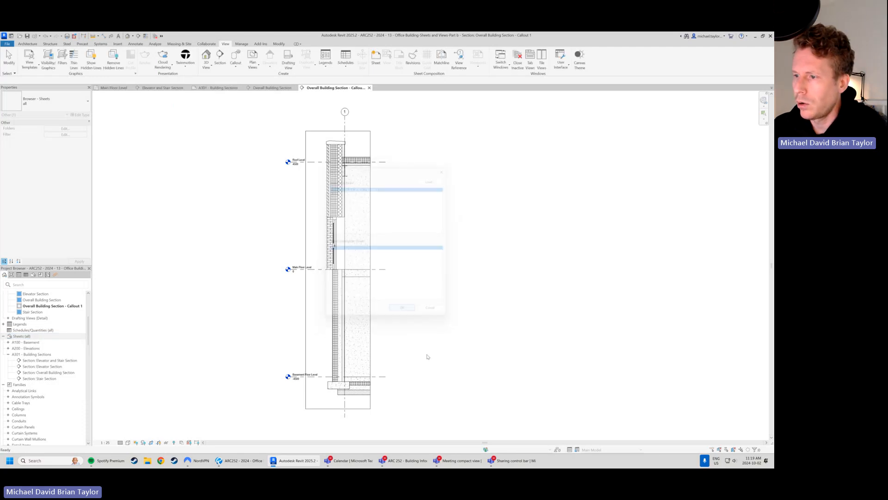
Set the new sheet's drawing number to A400 in its title block.
click(591, 411)
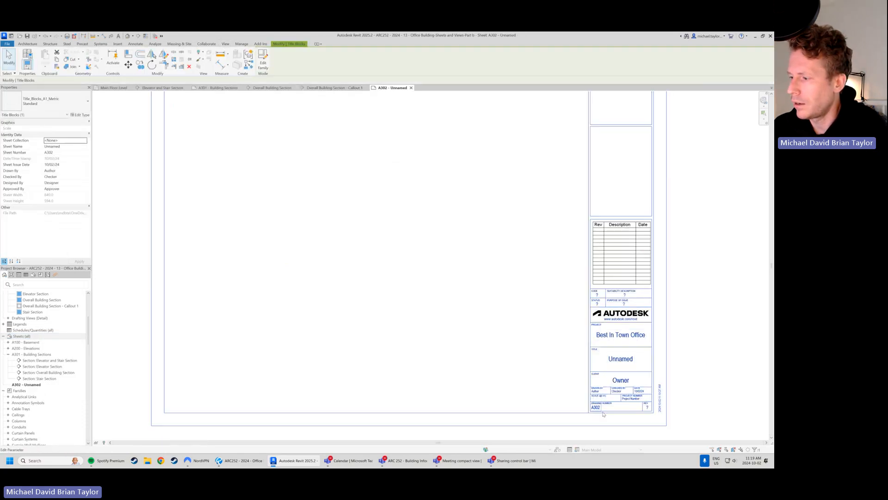
click(596, 407)
text(A4)
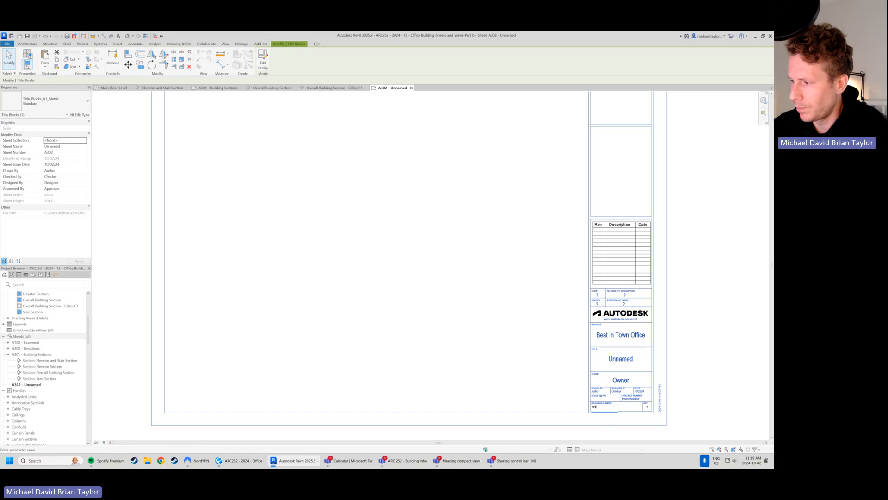
text(00)
key(Return)
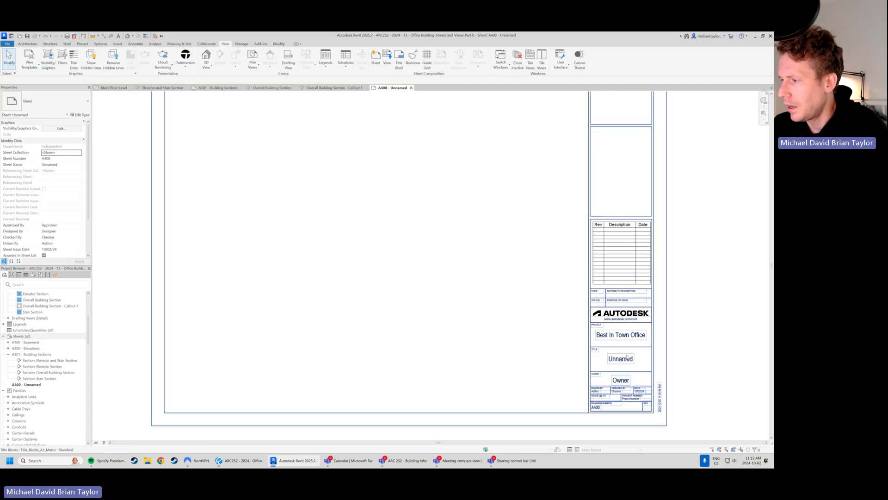
Set sheet A400's title to Wall Sections in its title block.
click(620, 358)
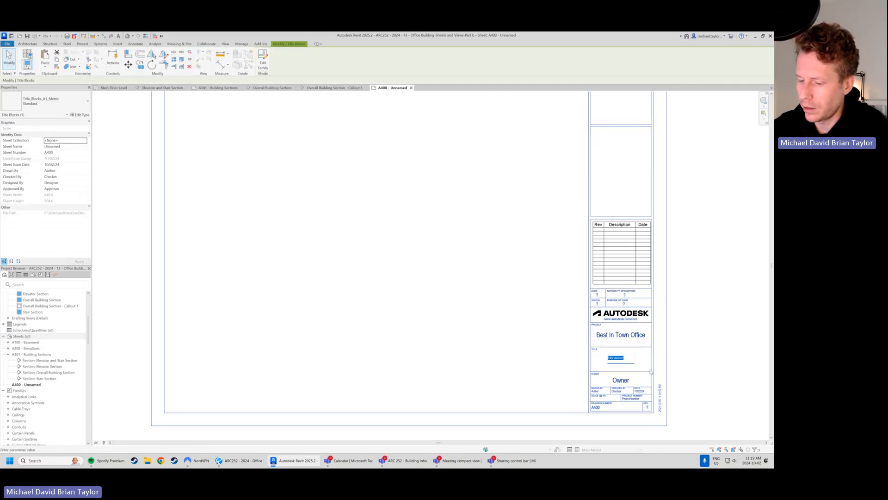
text(Wall Sections)
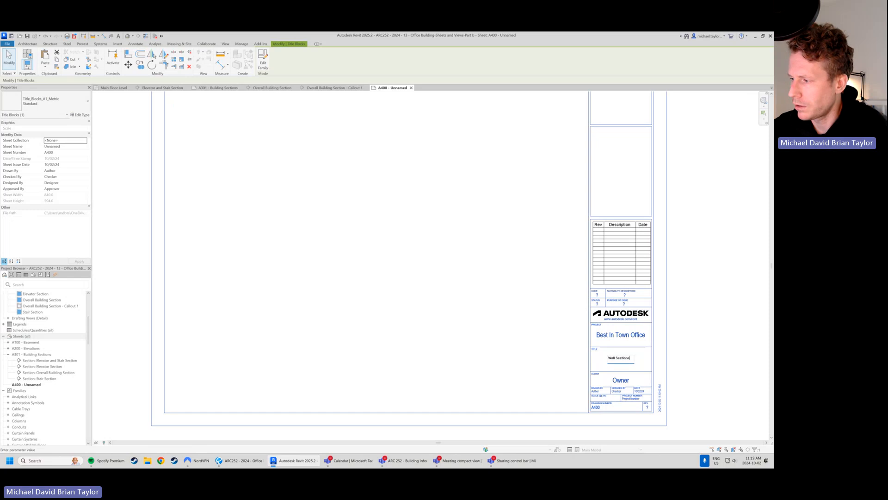
key(Return)
click(304, 291)
scroll(403, 312, down, 1)
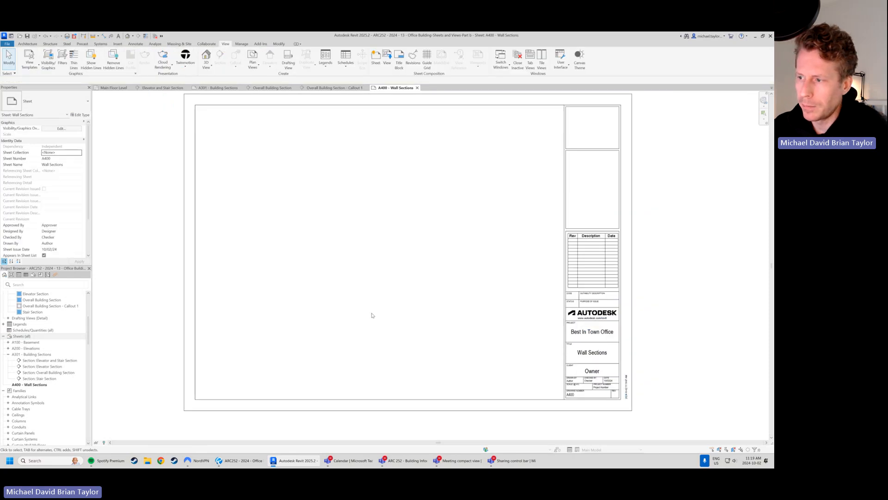
scroll(373, 315, down, 1)
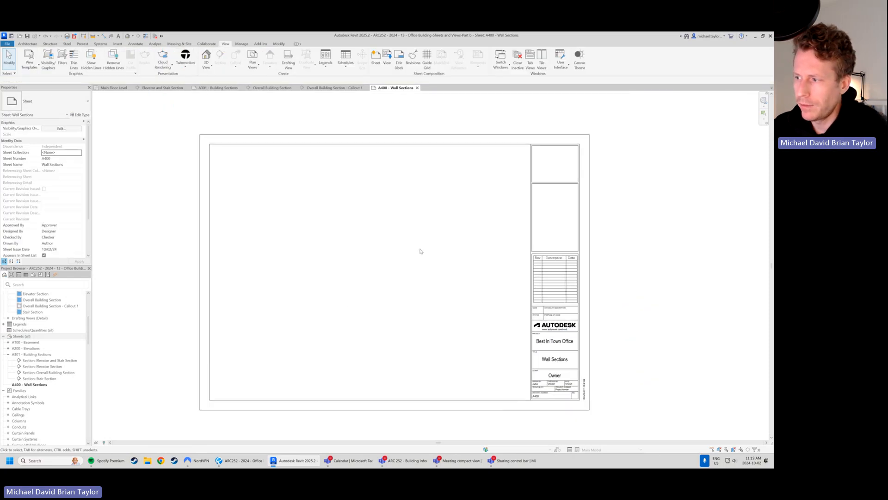
Place the Overall Building Section - Callout 1 view on sheet A400, directly beside the title block column.
click(65, 306)
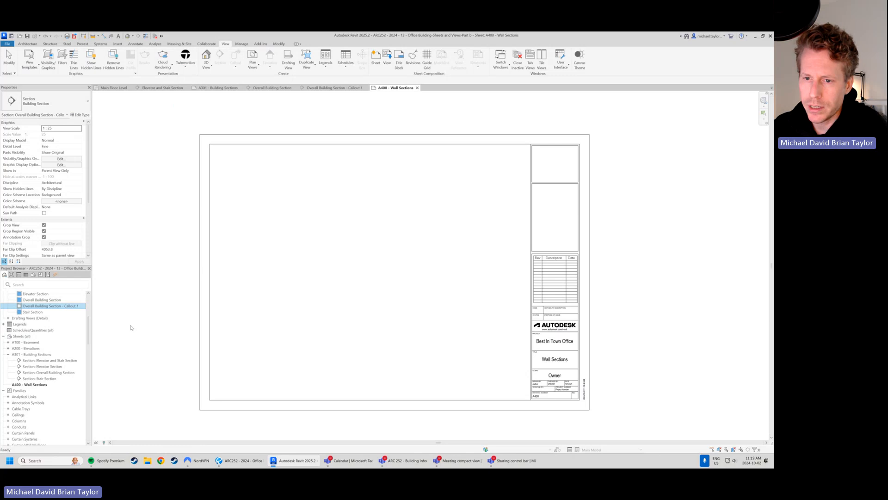
scroll(56, 354, up, 2)
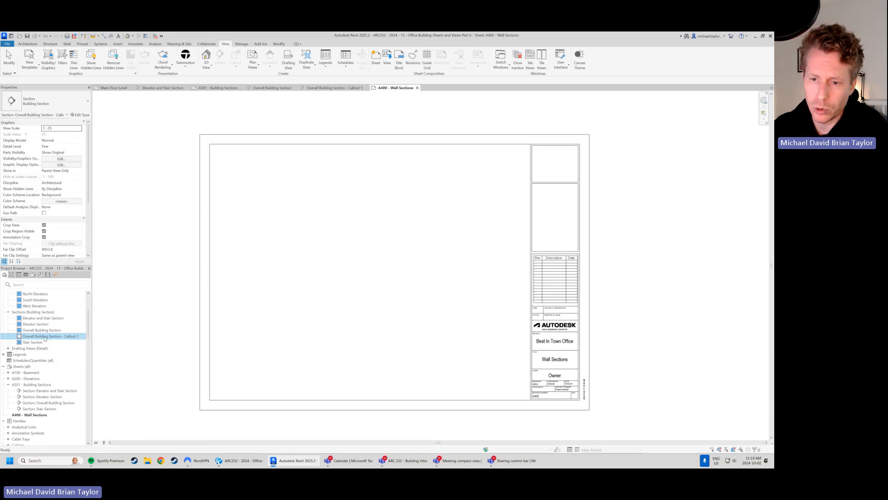
drag(100, 306, 436, 312)
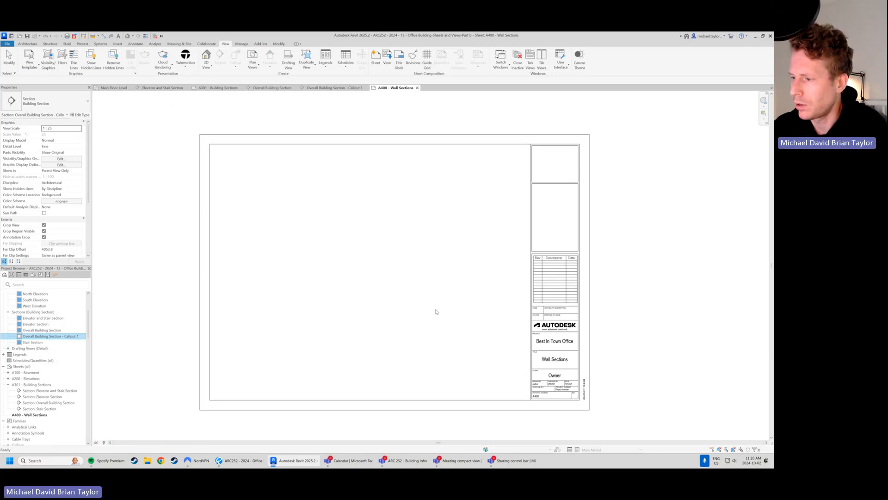
click(484, 272)
key(Escape)
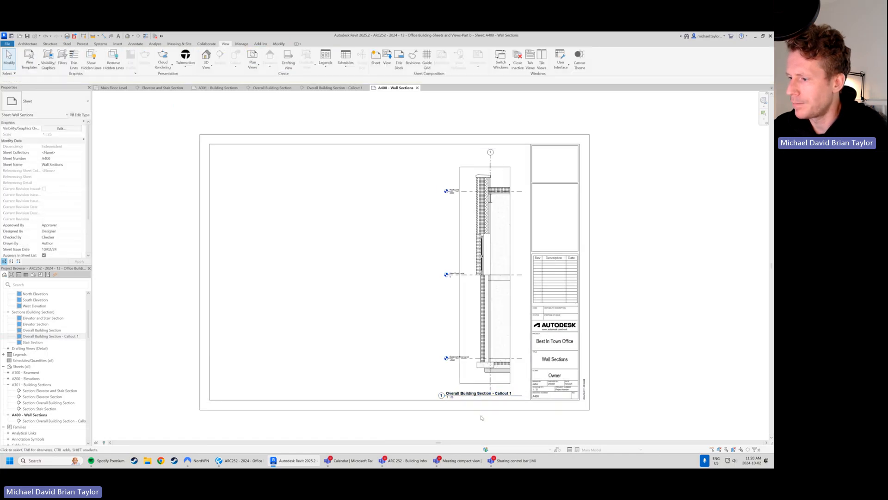
scroll(490, 407, up, 3)
mouse_move(532, 390)
middle_down()
mouse_move(416, 375)
mouse_move(404, 406)
middle_up()
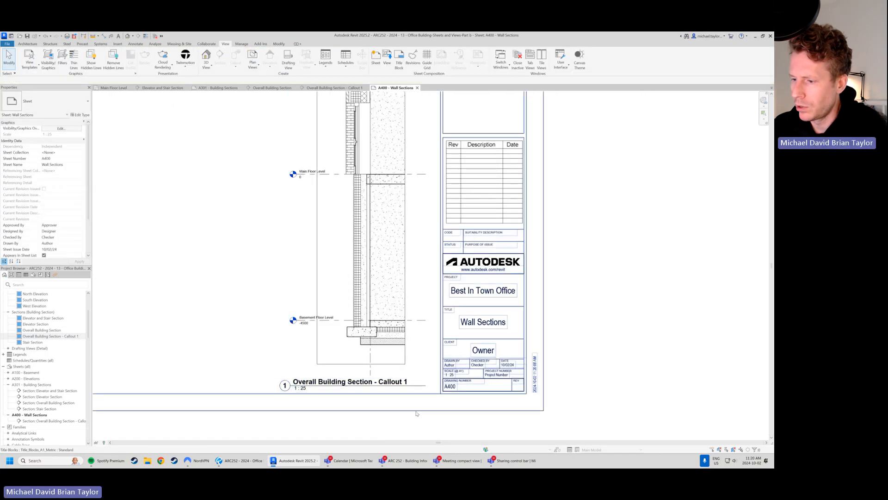
Check the placed callout view's title on sheet A400 against the reference Wall Sections sheet.
key(alt+Tab)
key(alt+Tab)
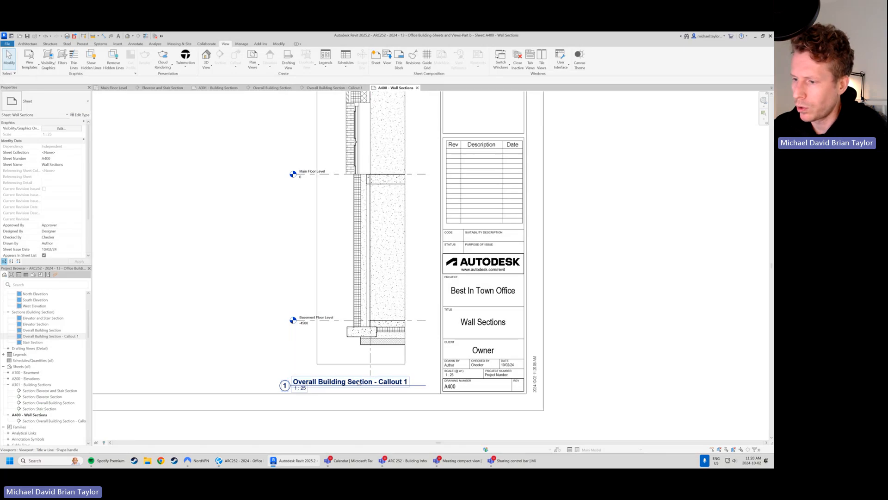
click(357, 380)
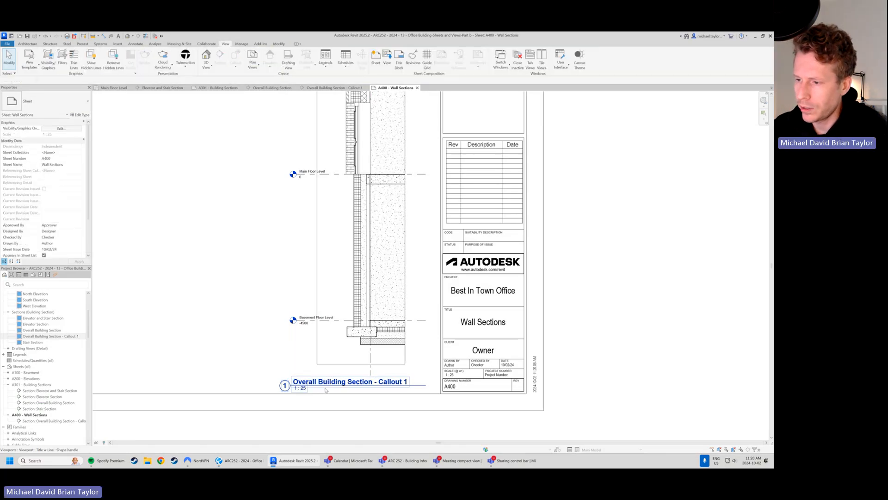
click(347, 382)
click(347, 382)
click(356, 397)
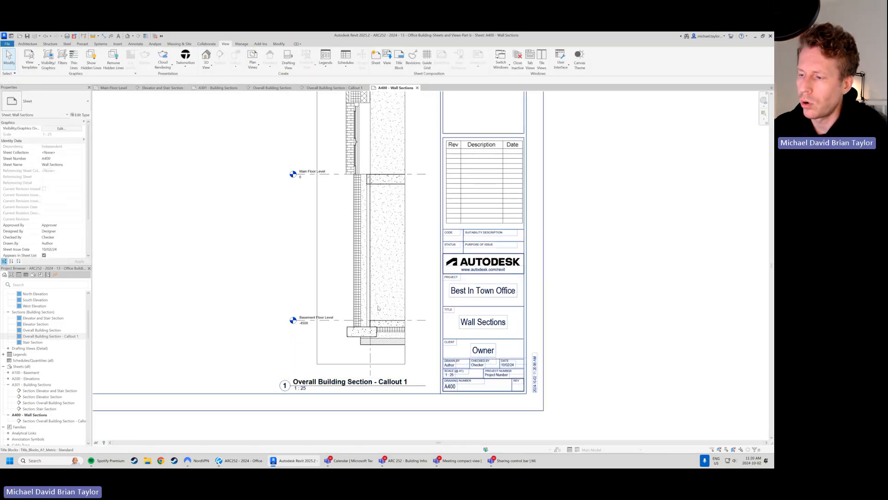
scroll(356, 398, down, 2)
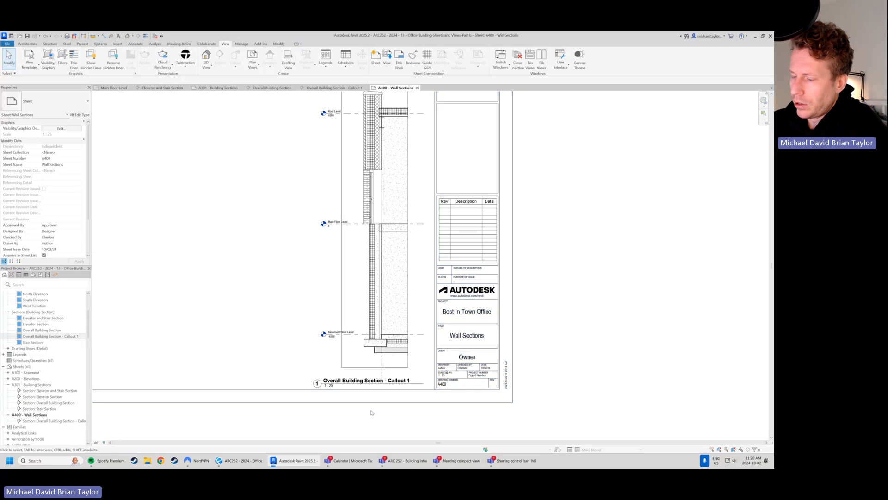
scroll(370, 412, up, 1)
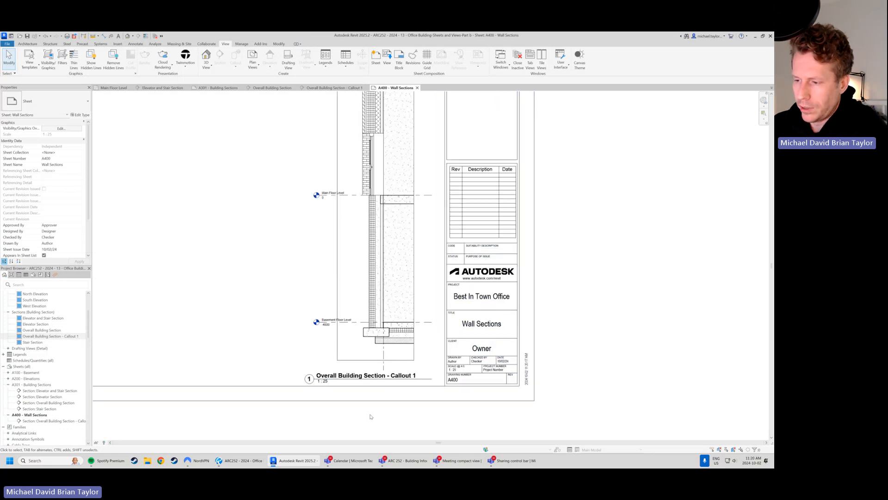
Rename the Overall Building Section - Callout 1 view placed on sheet A400 to Masonry Wall Window Opening.
middle_drag(328, 427, 352, 407)
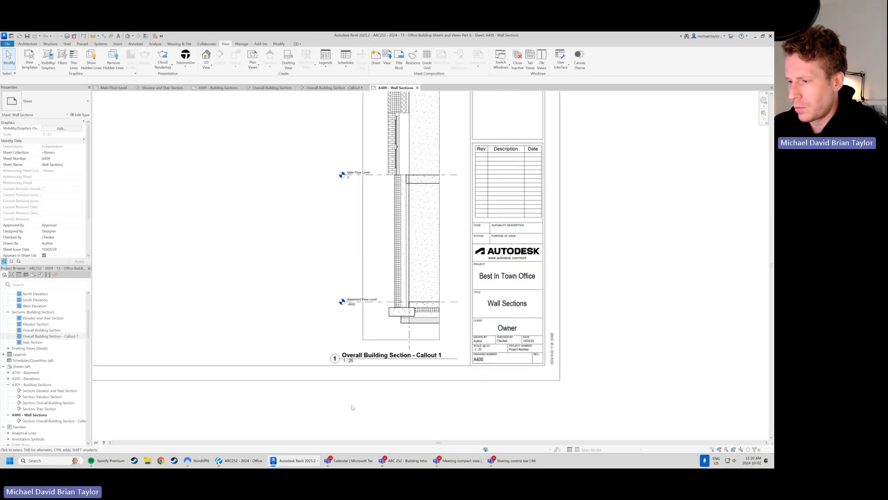
click(352, 356)
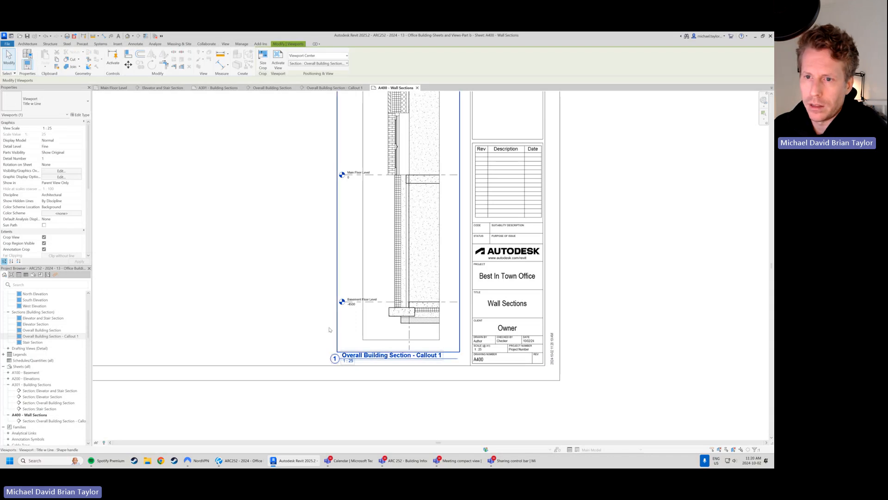
scroll(58, 199, down, 4)
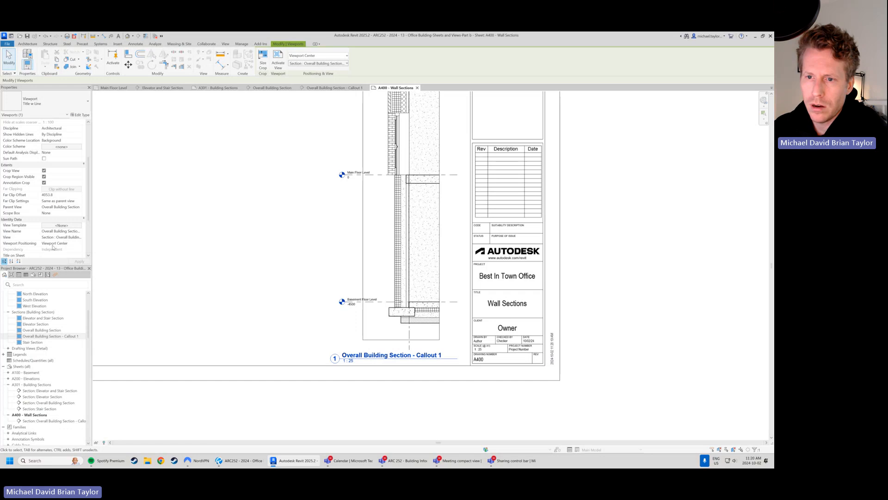
click(64, 231)
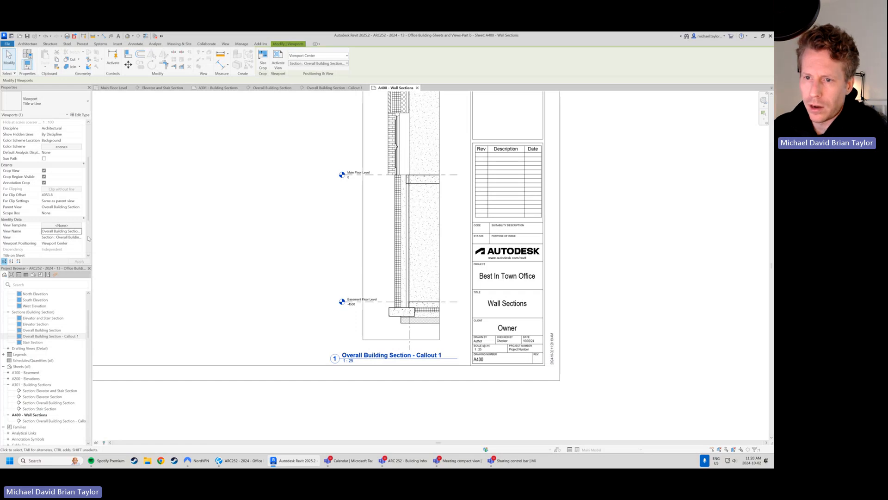
click(71, 231)
drag(43, 232, 81, 231)
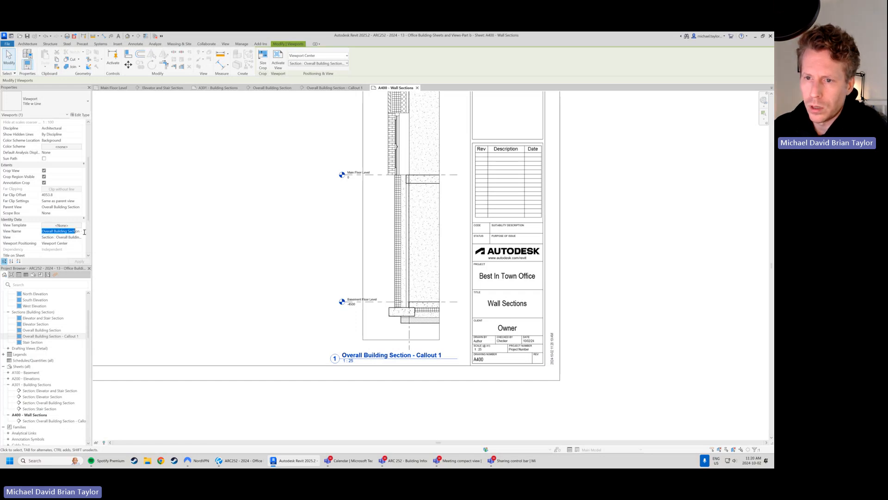
click(241, 460)
click(277, 460)
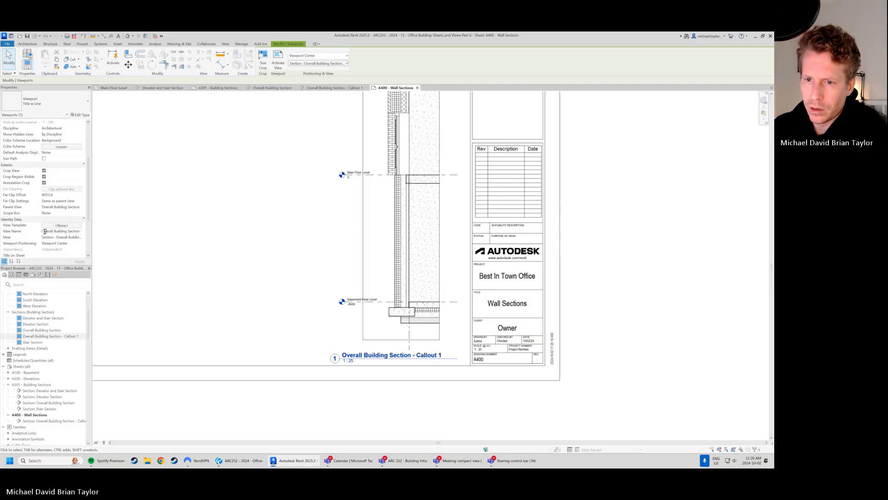
drag(42, 230, 79, 231)
key(BackSpace)
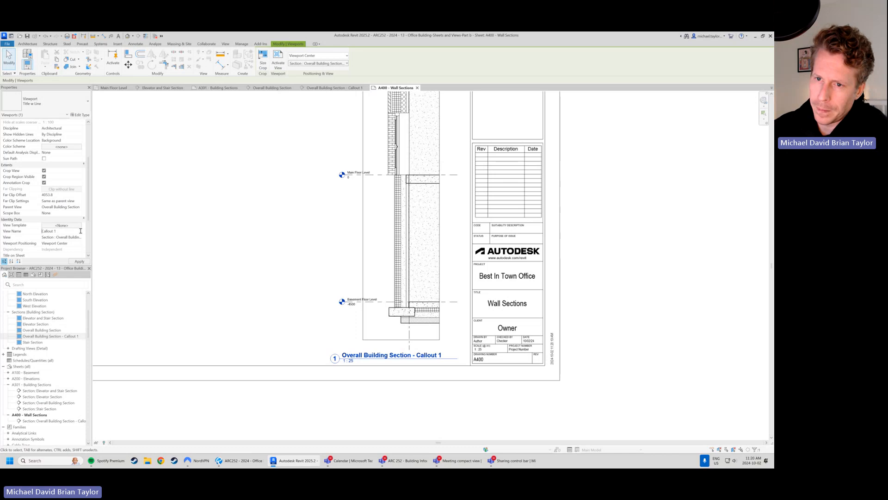
key(Delete)
key(Delete)
key(Delete)
key(Delete)
key(Delete)
key(Delete)
key(Delete)
key(Delete)
key(Delete)
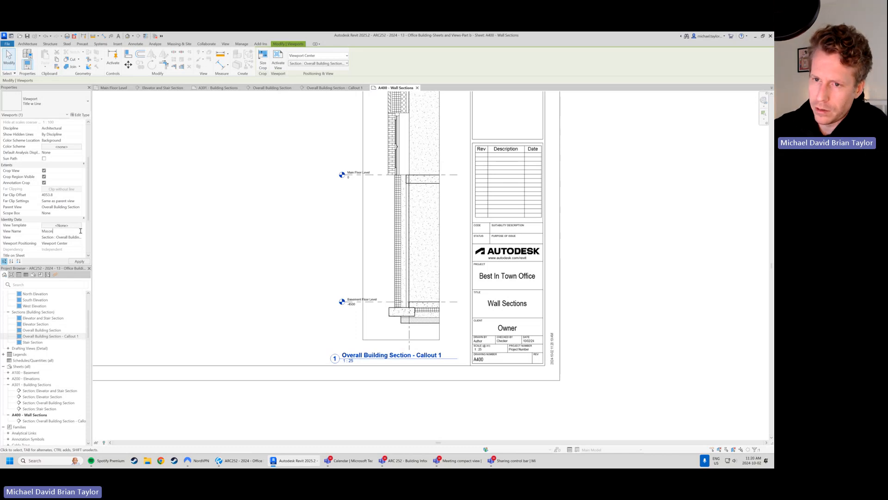
text(Masonry Wall Window)
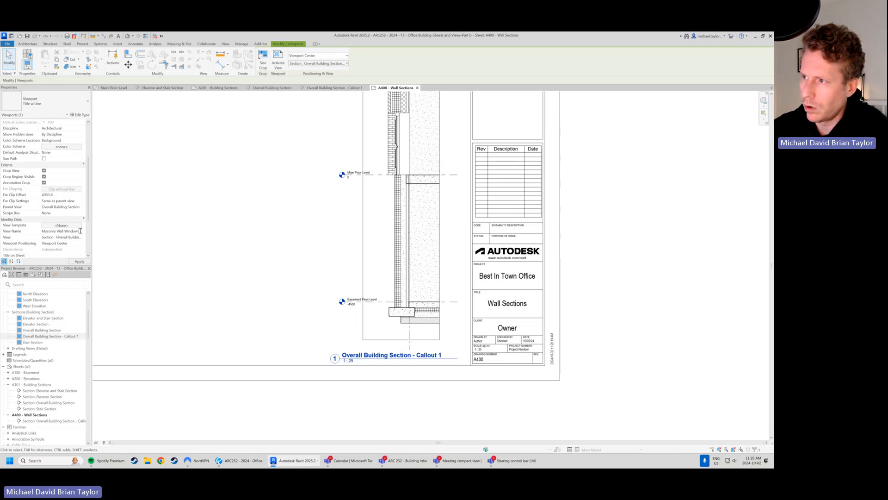
text( Opening)
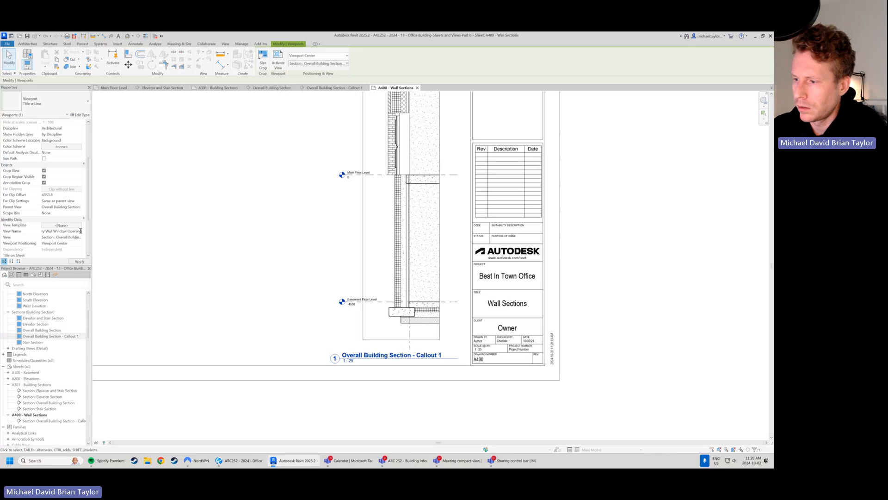
click(230, 297)
scroll(349, 226, down, 1)
middle_drag(348, 226, 343, 270)
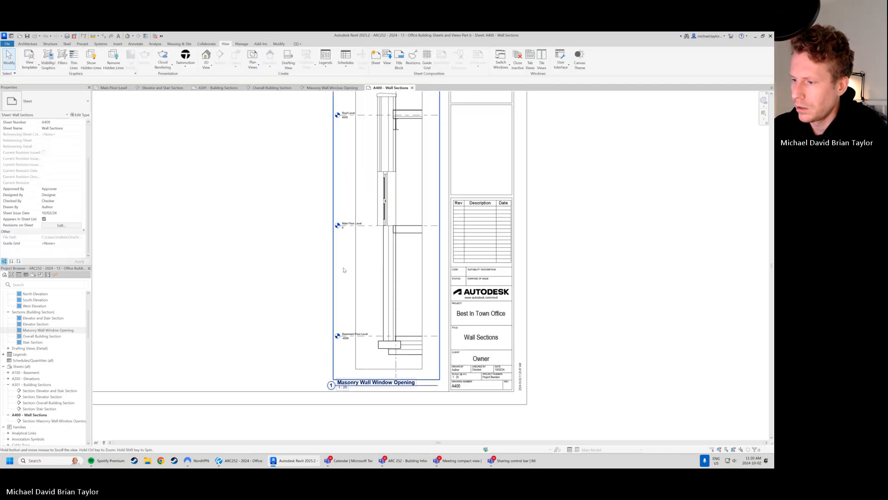
Switch to the reference PDF and compare the three wall sections and their titles with the placed view, then return to Revit.
click(240, 465)
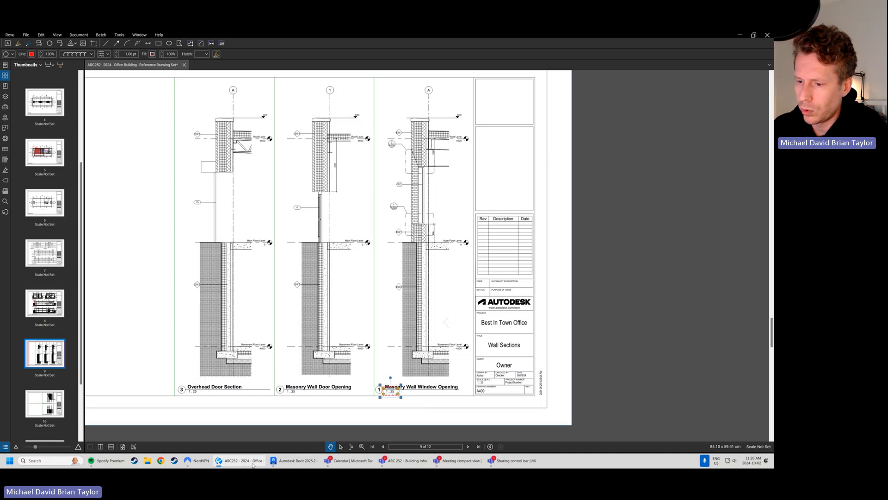
click(313, 376)
scroll(338, 402, up, 2)
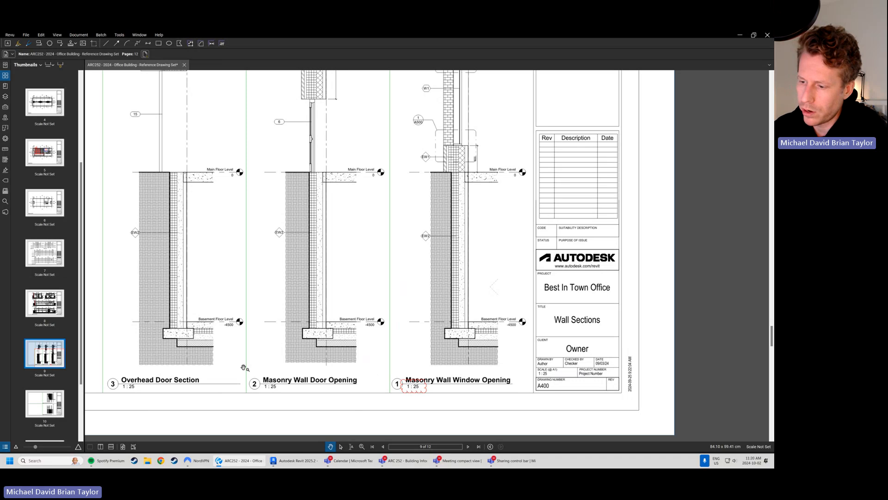
drag(316, 259, 313, 261)
scroll(313, 262, down, 3)
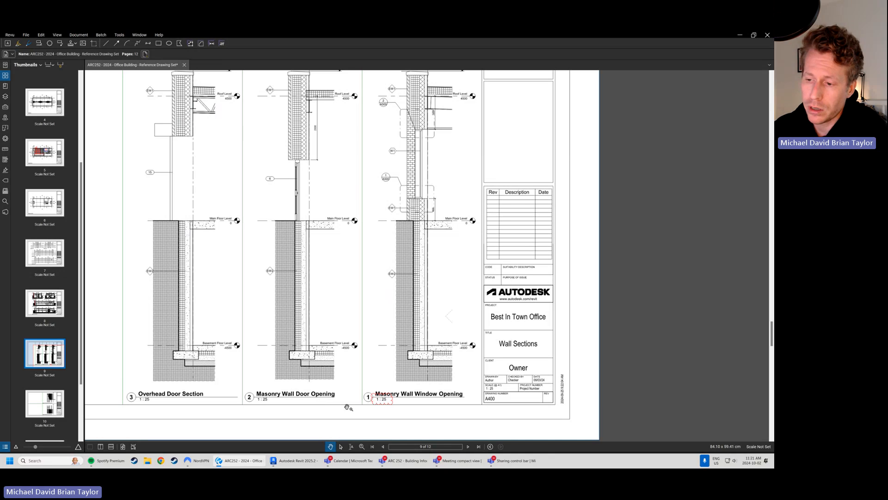
scroll(272, 379, up, 1)
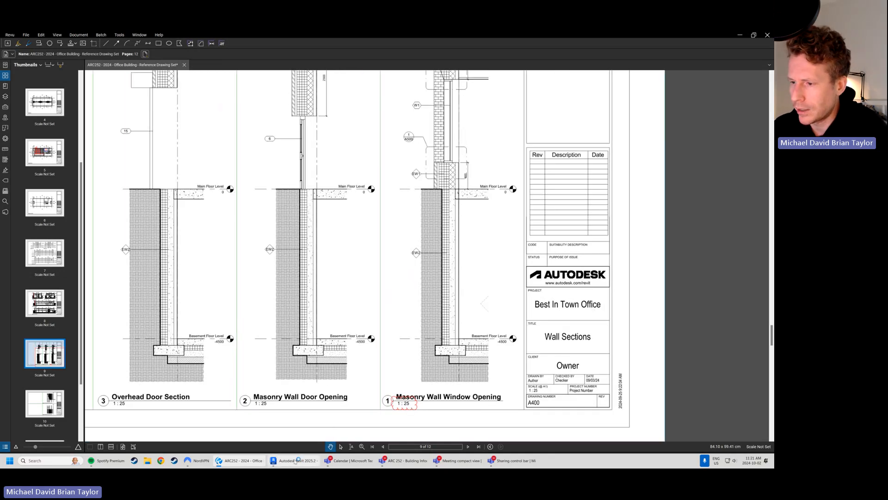
scroll(355, 200, down, 1)
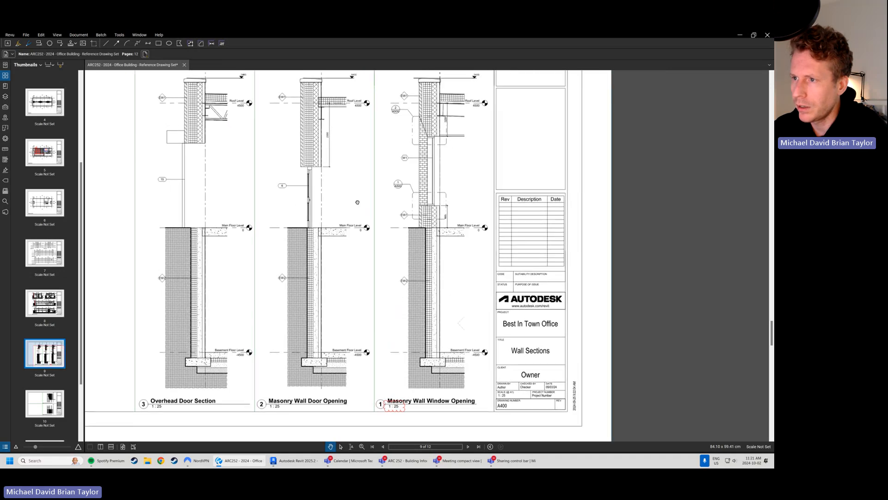
click(299, 461)
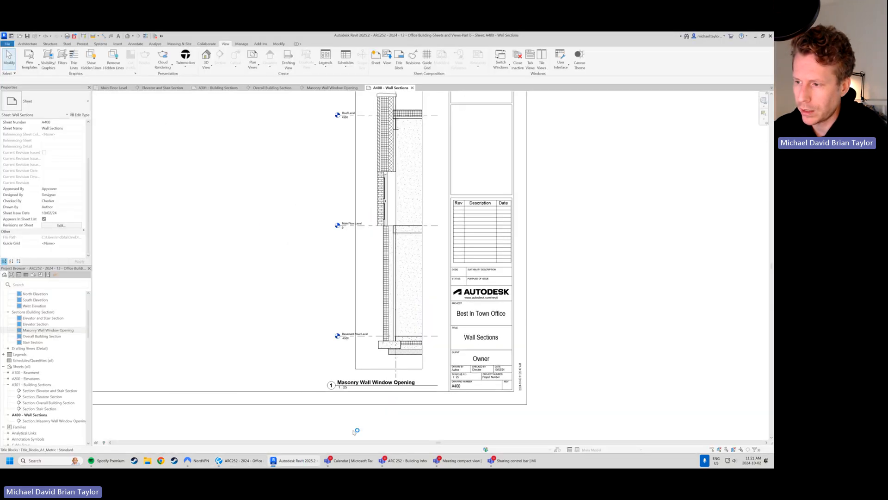
Change the placed view's title on sheet A400 to Masonry Wall Door Opening.
click(373, 382)
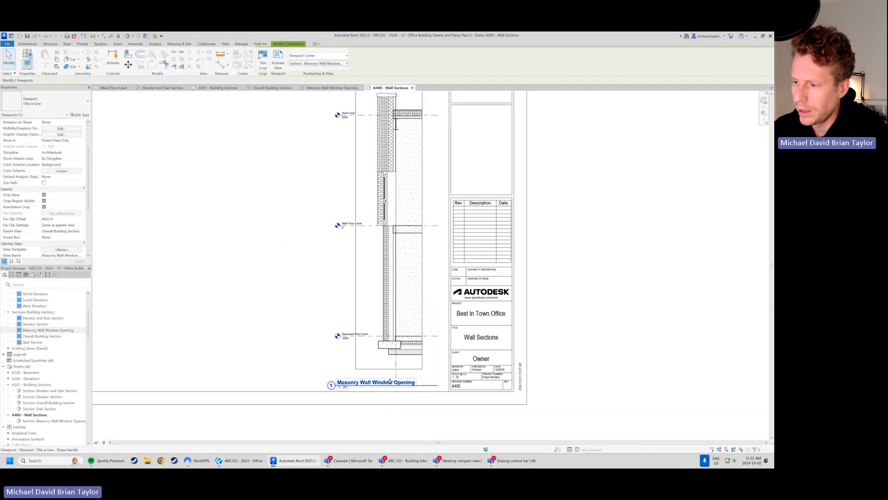
click(382, 384)
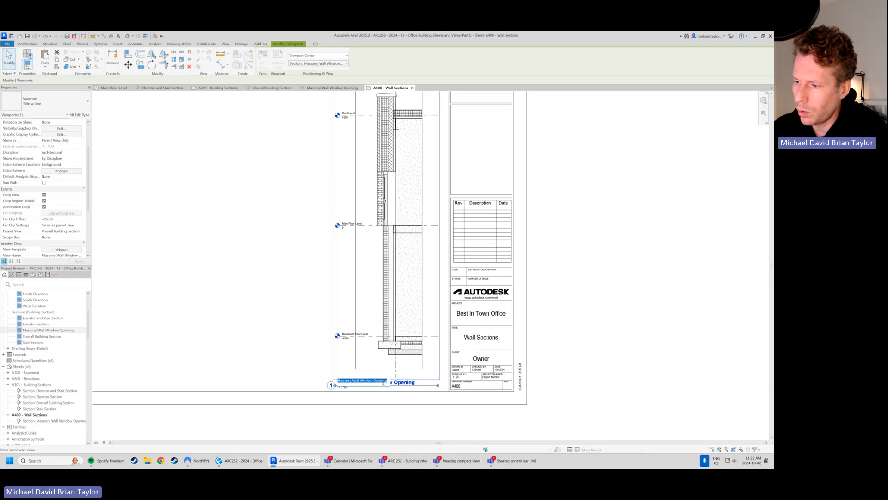
double_click(368, 381)
text(Door)
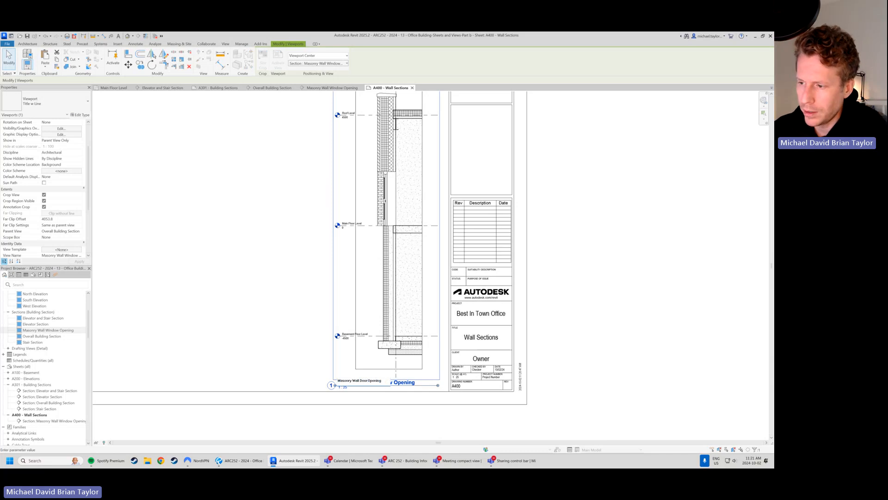
click(139, 359)
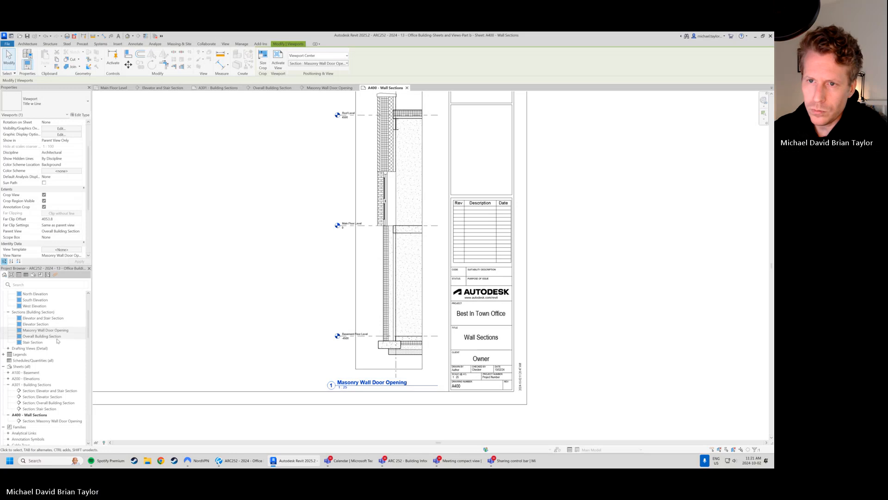
Set the Masonry Wall Door Opening viewport's detail number to 2.
scroll(51, 196, up, 3)
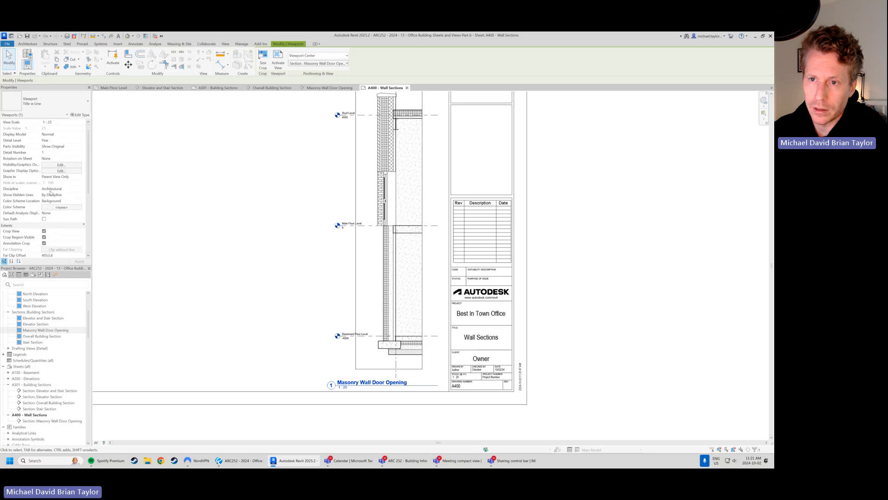
double_click(46, 158)
text(2)
click(205, 232)
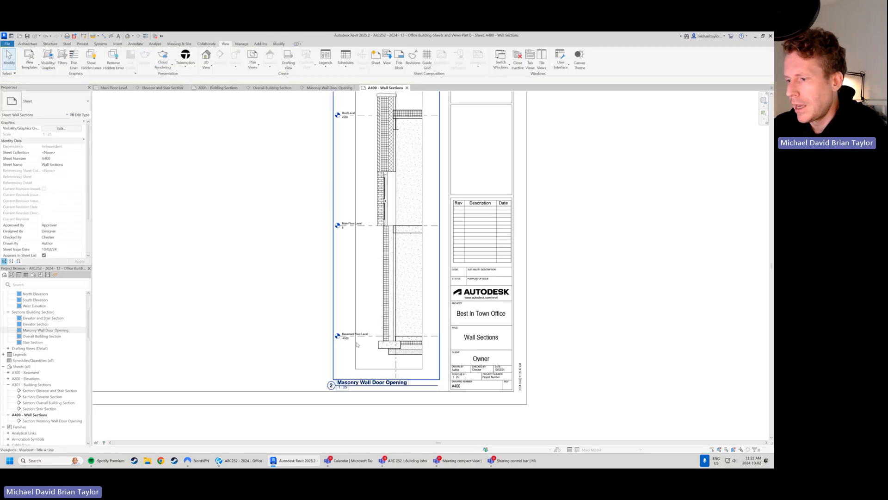
Shorten the Masonry Wall Door Opening title's extension line so it ends just past the title text.
middle_drag(257, 283, 266, 306)
scroll(279, 329, up, 4)
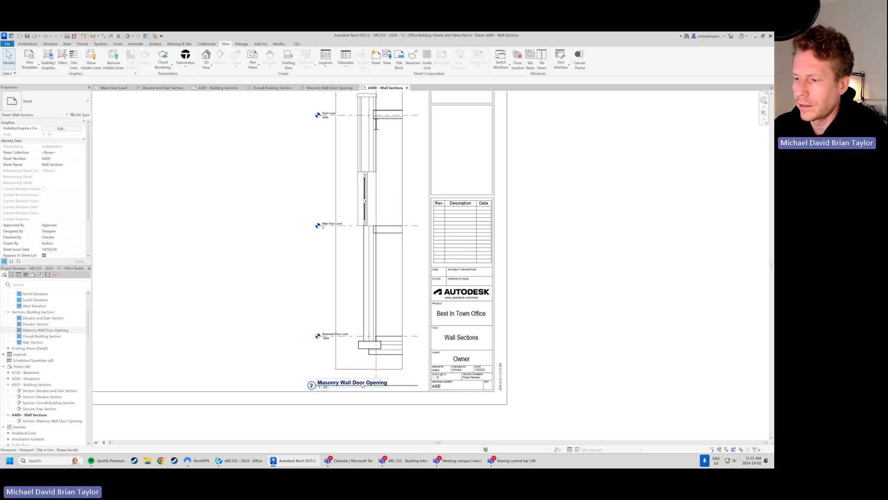
click(398, 370)
drag(419, 385, 382, 390)
click(384, 418)
click(382, 388)
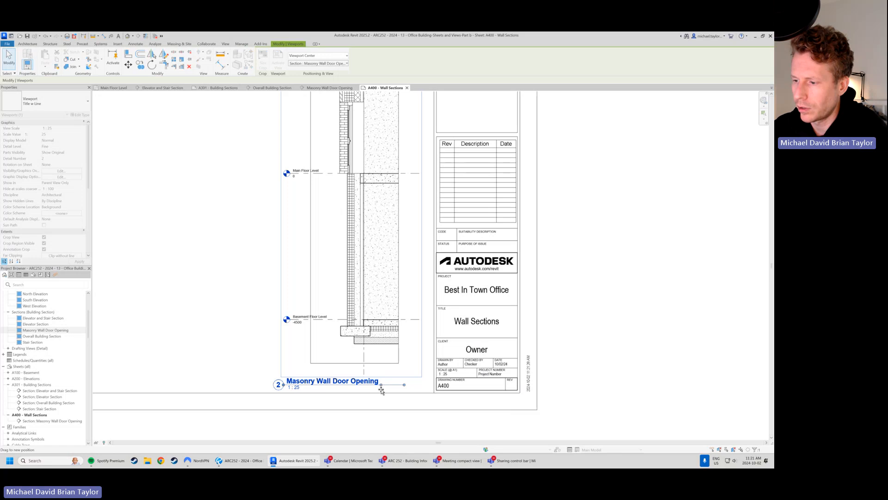
key(Escape)
click(382, 387)
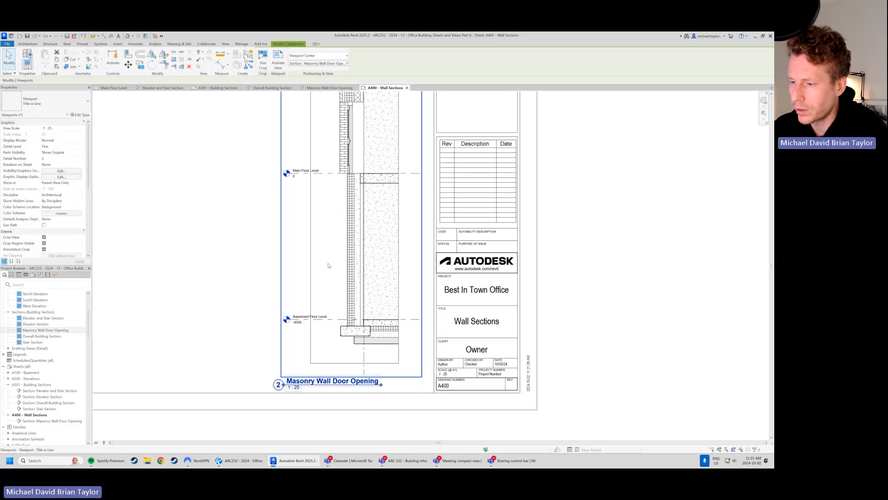
drag(383, 387, 410, 387)
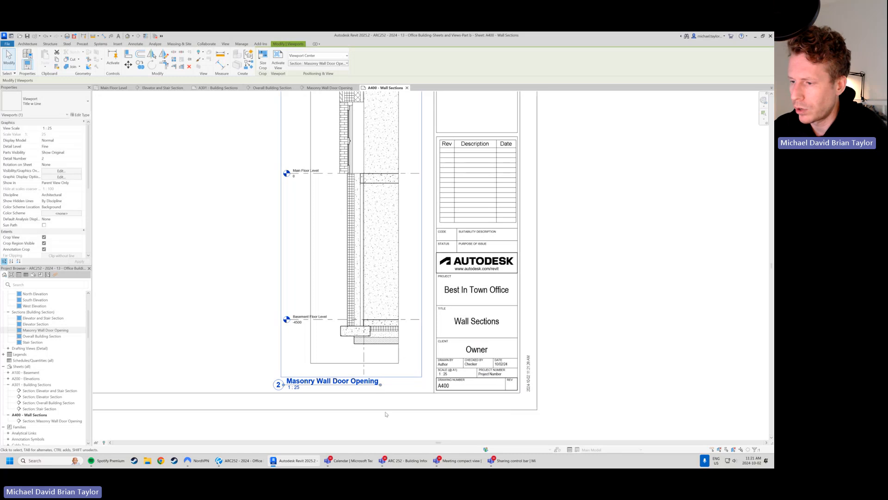
key(Escape)
Examine the Masonry Wall Door Opening viewport's view name and its title text on sheet A400.
scroll(291, 374, down, 1)
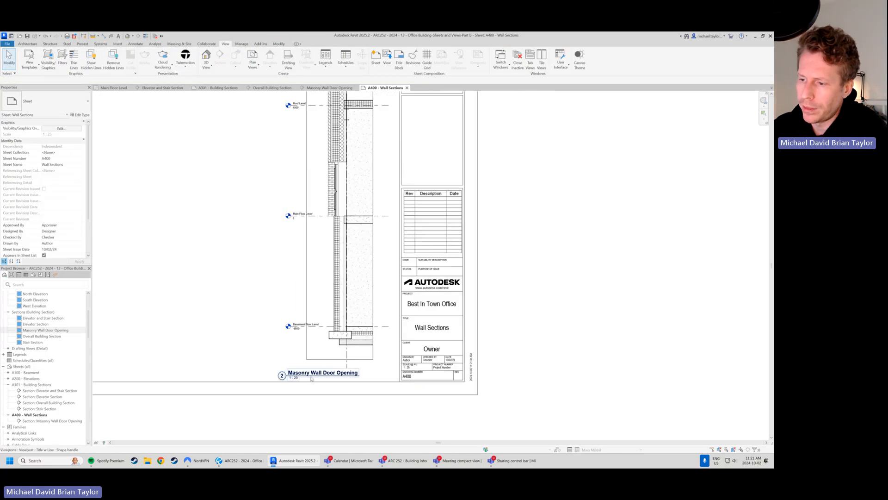
scroll(311, 379, up, 1)
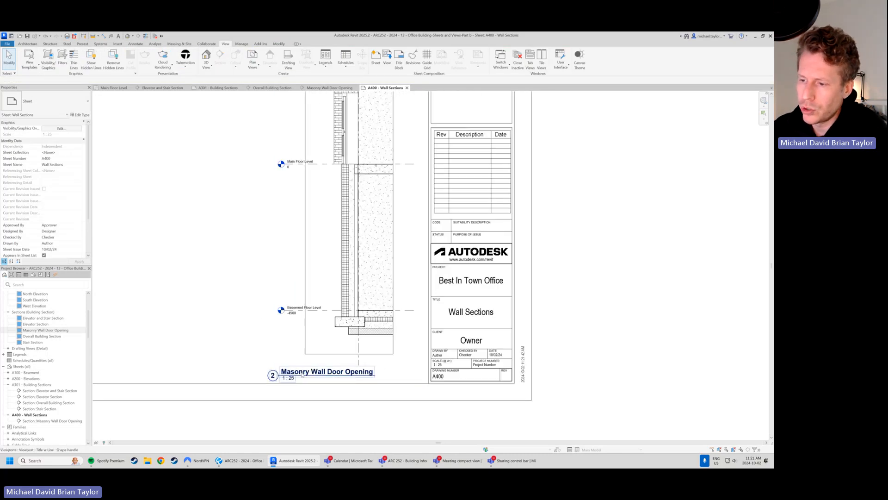
click(304, 376)
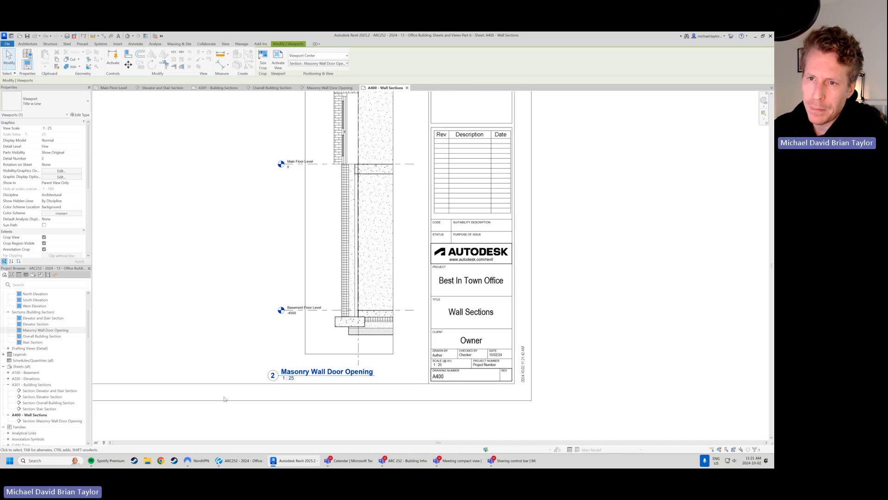
scroll(70, 238, down, 3)
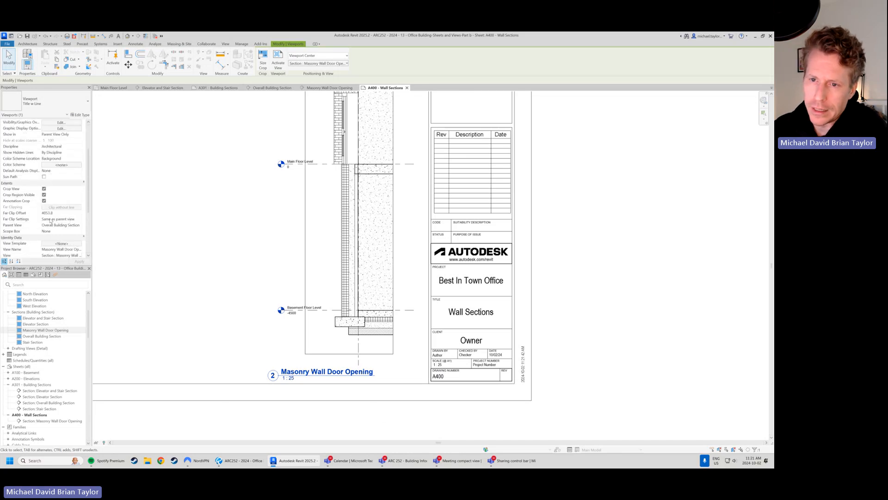
scroll(52, 222, down, 1)
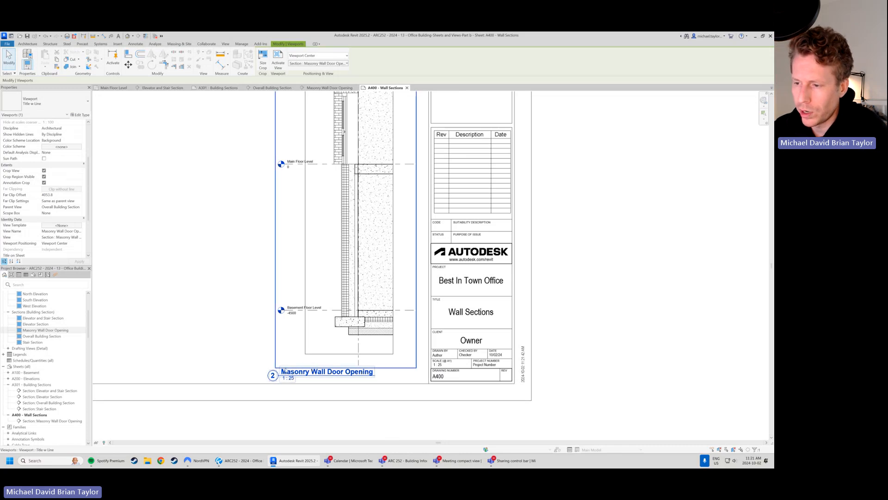
click(317, 421)
click(298, 370)
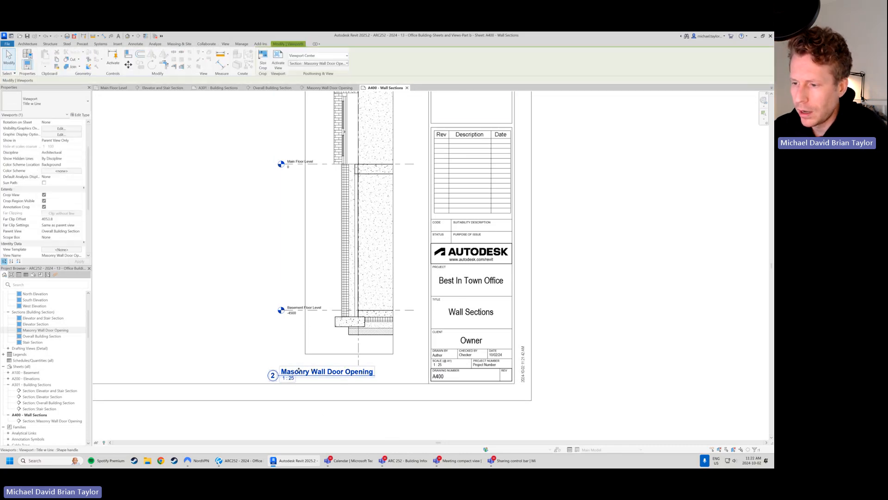
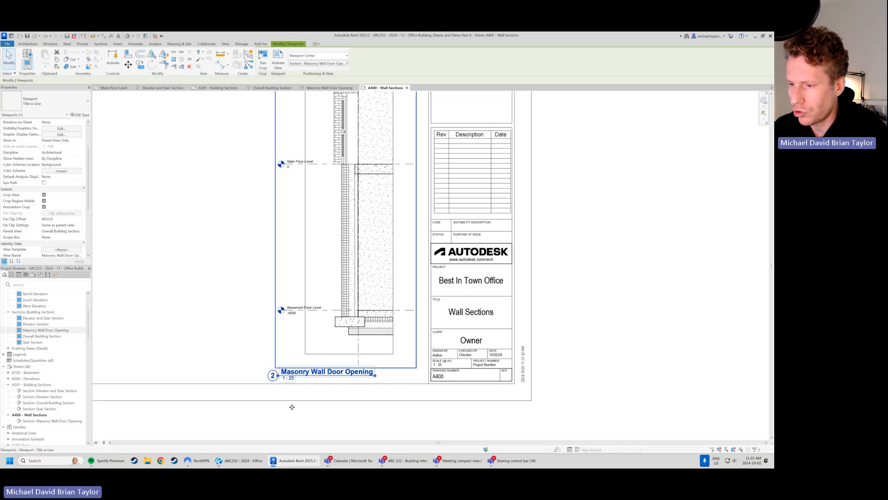
click(327, 371)
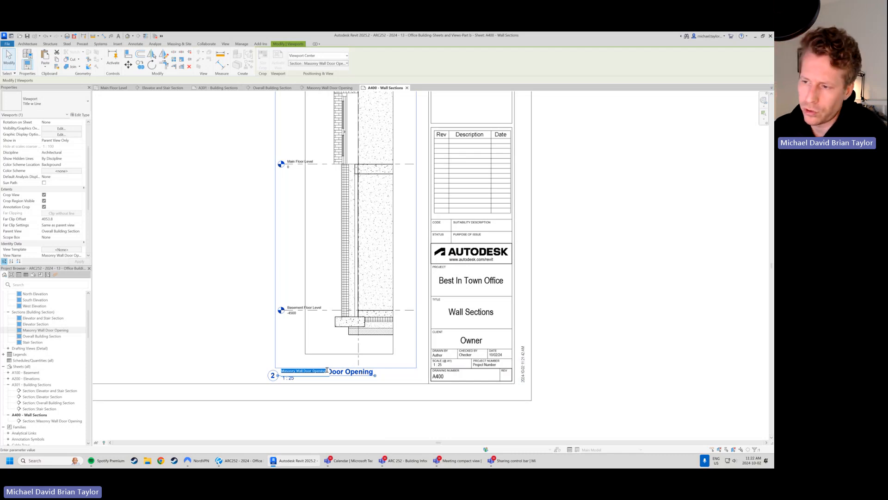
click(345, 422)
Review the whole A400 sheet, compare it with the wall sections sheet in the reference PDF, and return to Revit.
scroll(392, 345, down, 5)
click(284, 286)
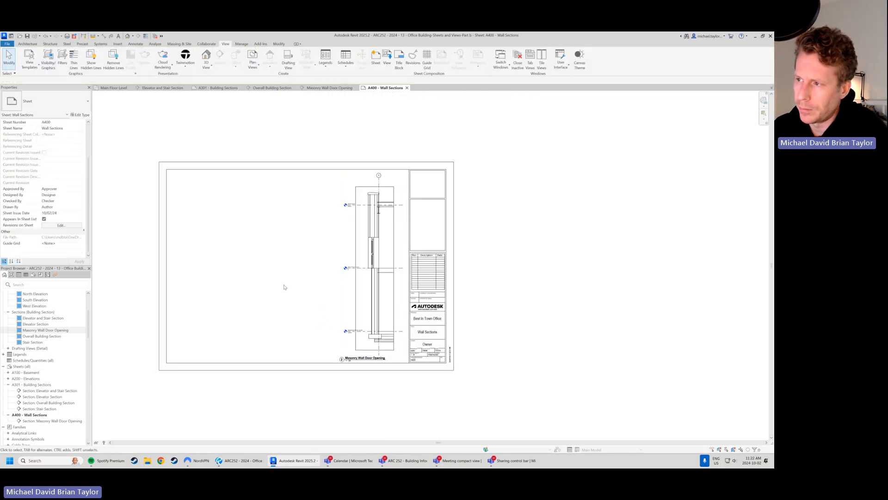
scroll(366, 332, up, 1)
click(317, 303)
middle_drag(278, 222, 279, 238)
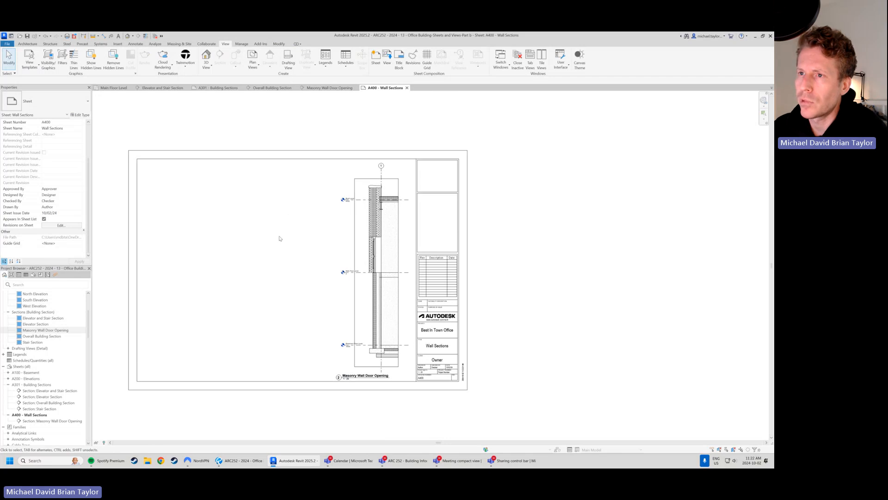
click(239, 460)
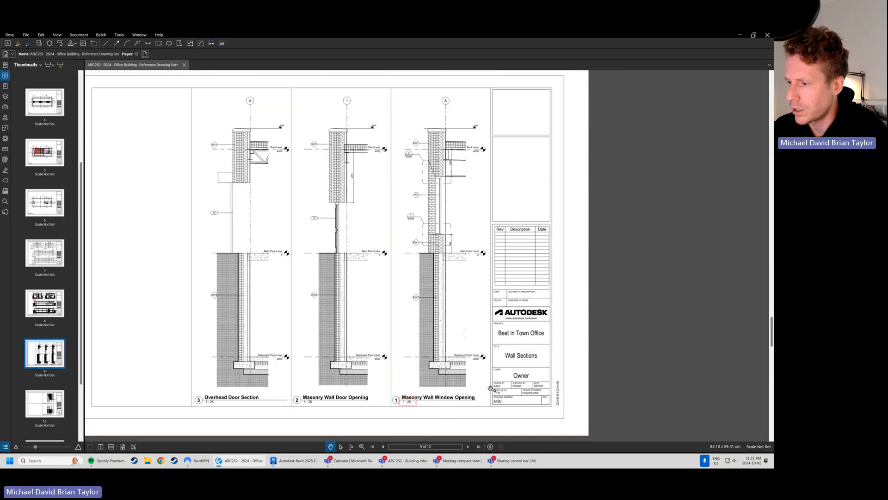
scroll(491, 388, up, 1)
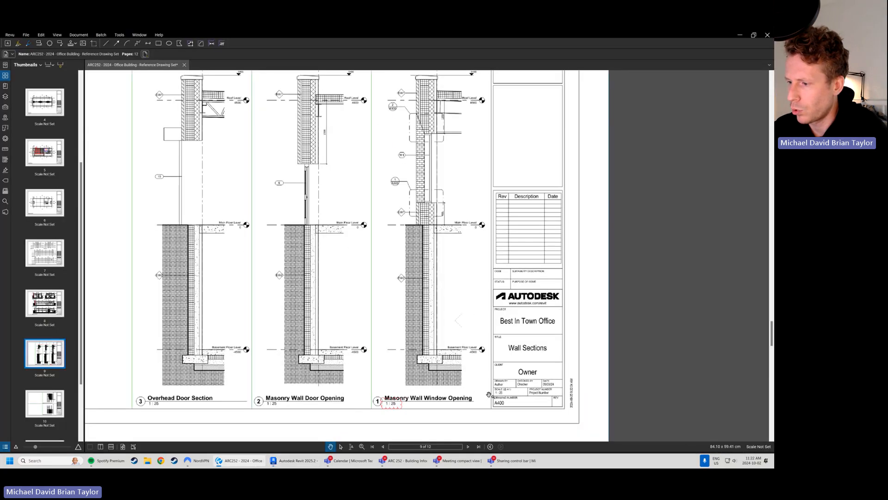
click(294, 460)
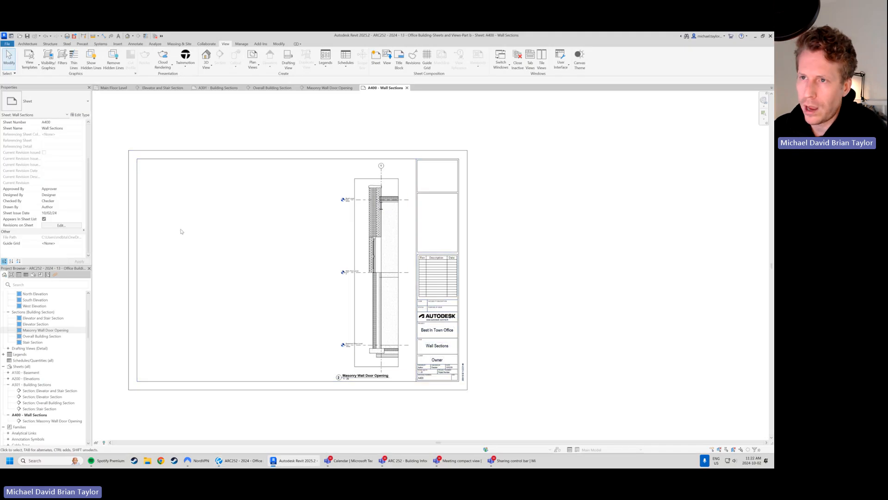
Close the Overall Building Section view and bring up sheet A301 - Building Sections to view its sections.
click(273, 88)
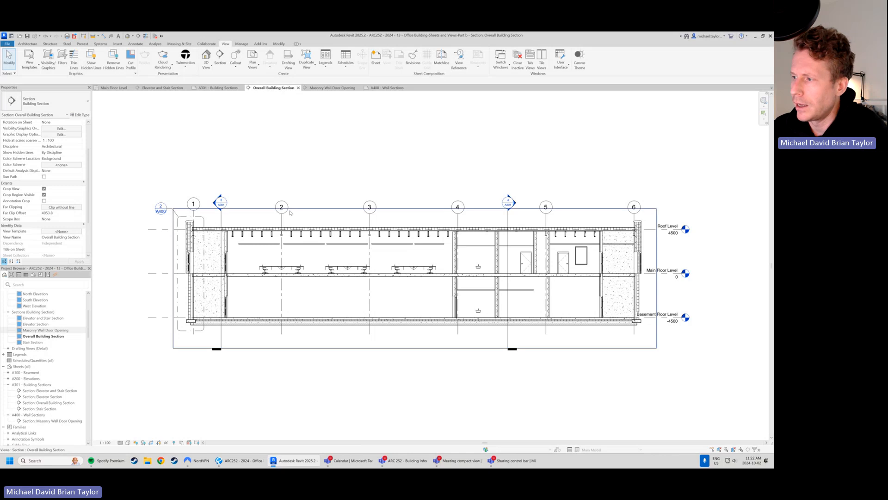
click(298, 87)
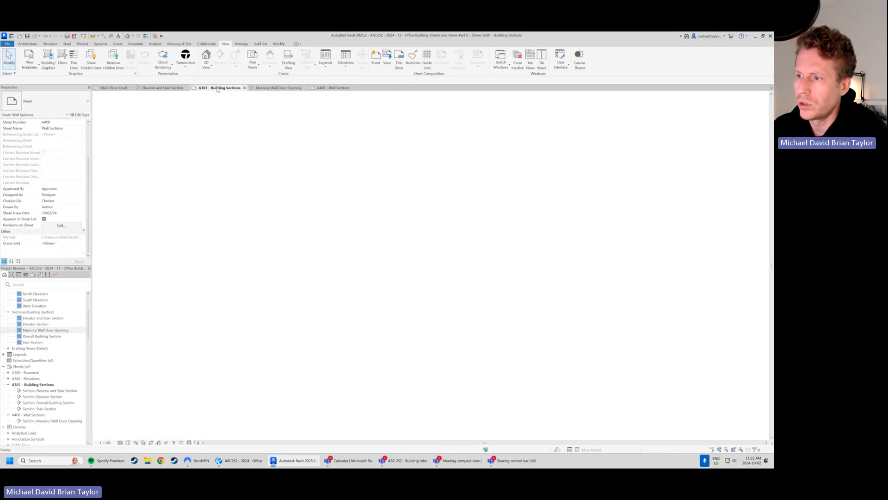
middle_drag(339, 208, 307, 248)
scroll(373, 379, down, 1)
middle_drag(374, 380, 348, 291)
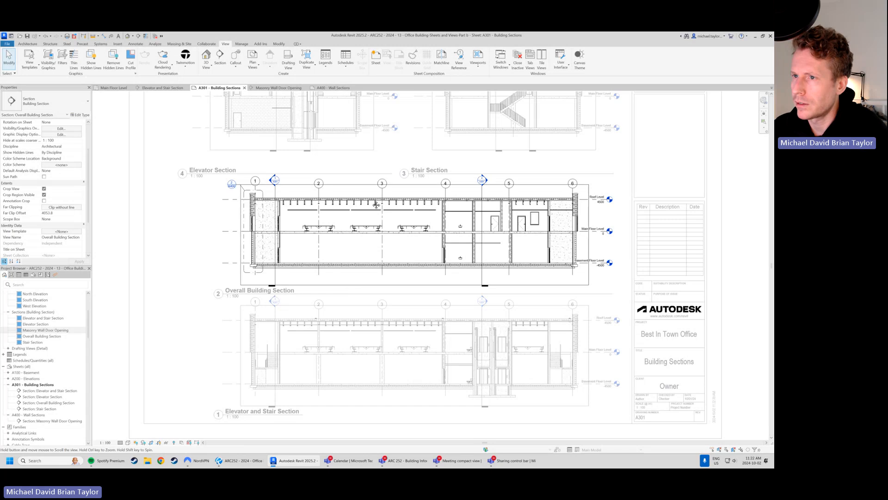
middle_drag(375, 202, 364, 296)
scroll(181, 207, up, 2)
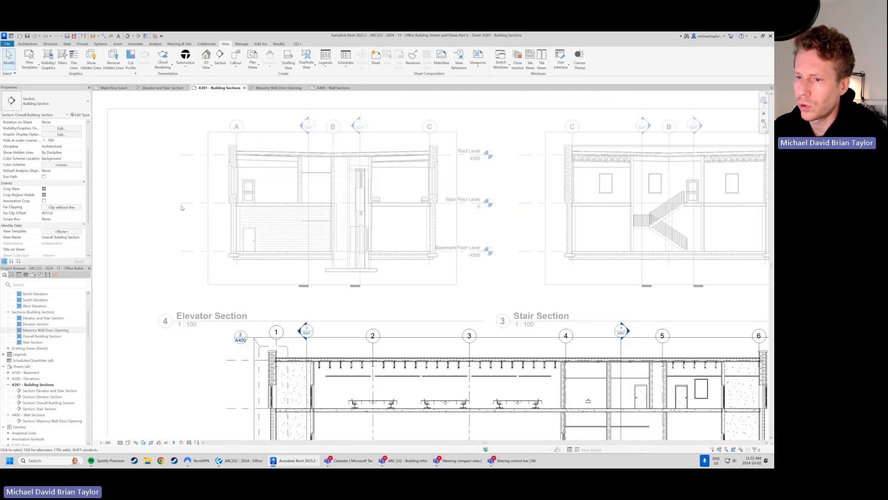
middle_drag(385, 342, 422, 321)
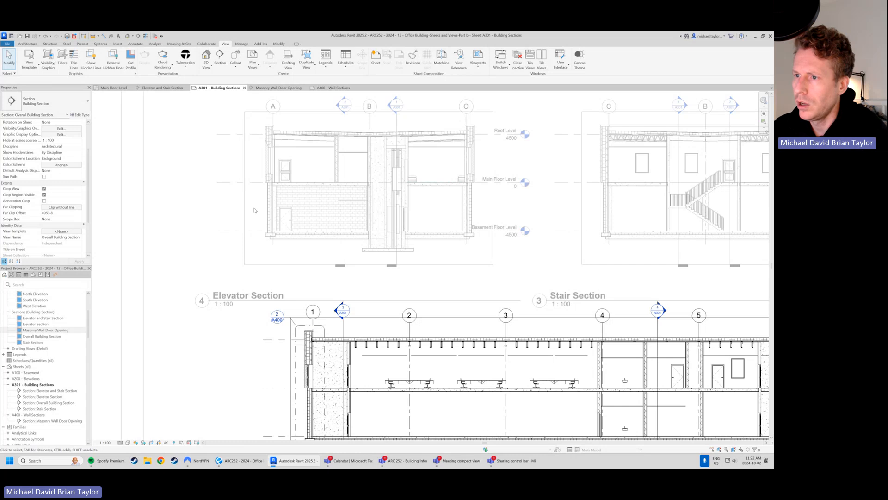
scroll(241, 148, down, 1)
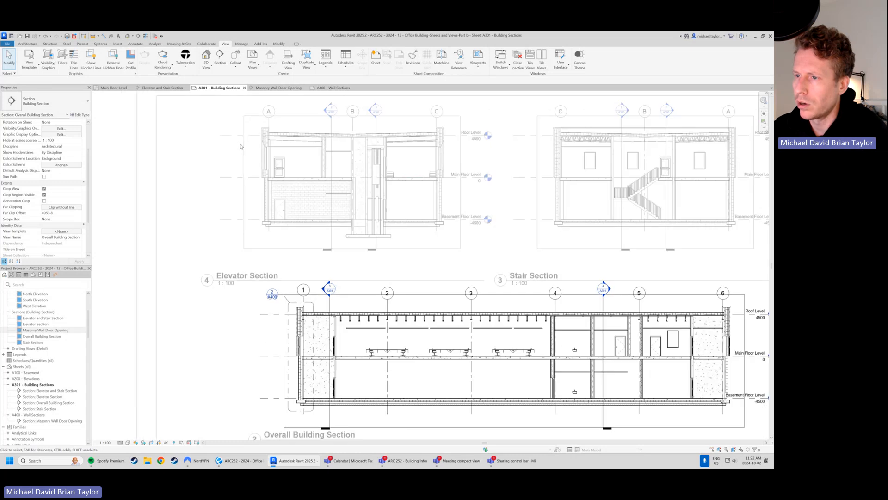
Deactivate the Overall Building Section view on sheet A301.
right_click(420, 304)
click(411, 301)
scroll(297, 195, down, 3)
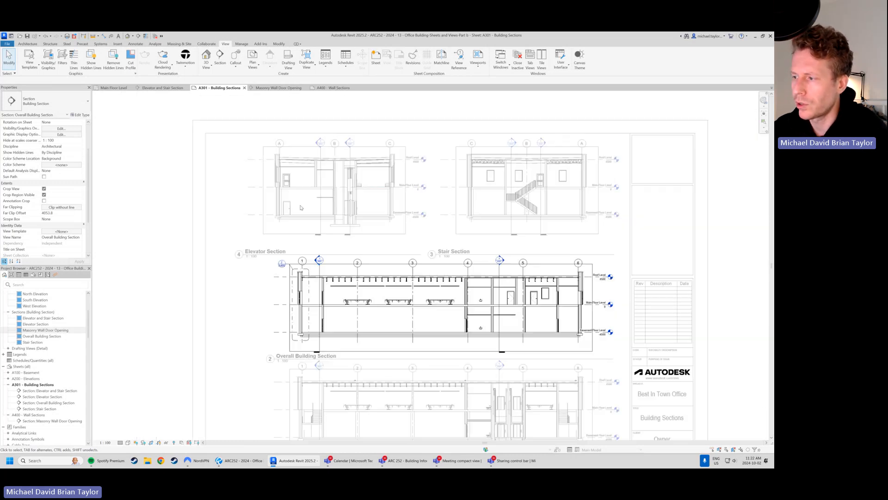
scroll(470, 247, down, 2)
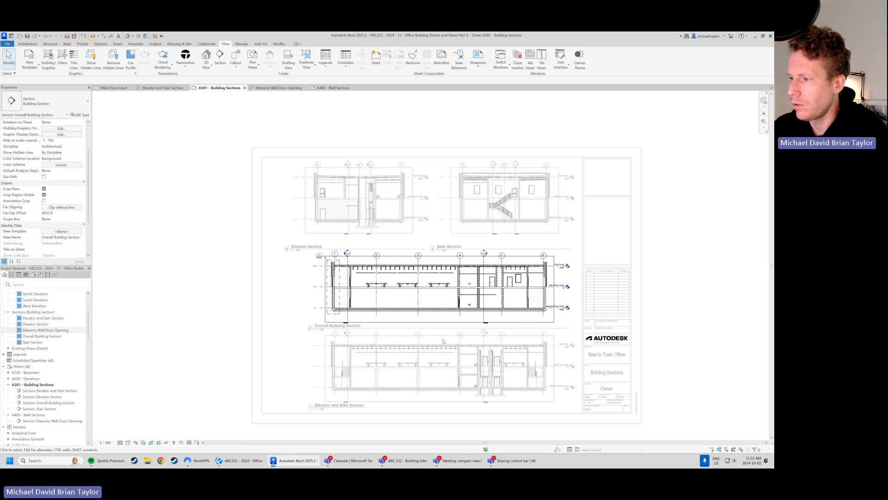
scroll(471, 322, up, 1)
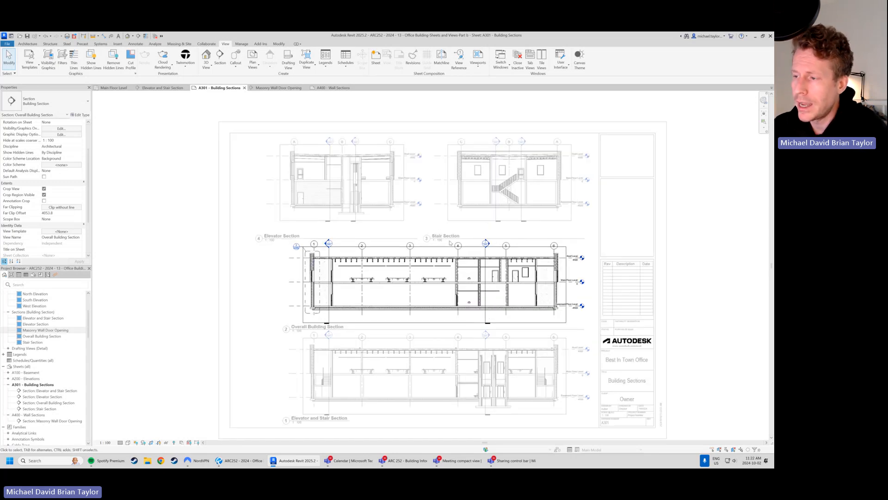
scroll(449, 242, up, 3)
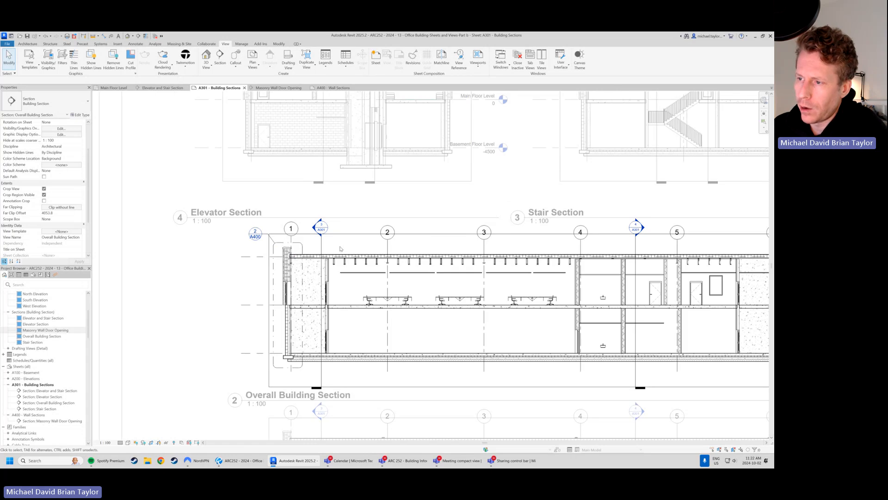
right_click(341, 248)
click(363, 277)
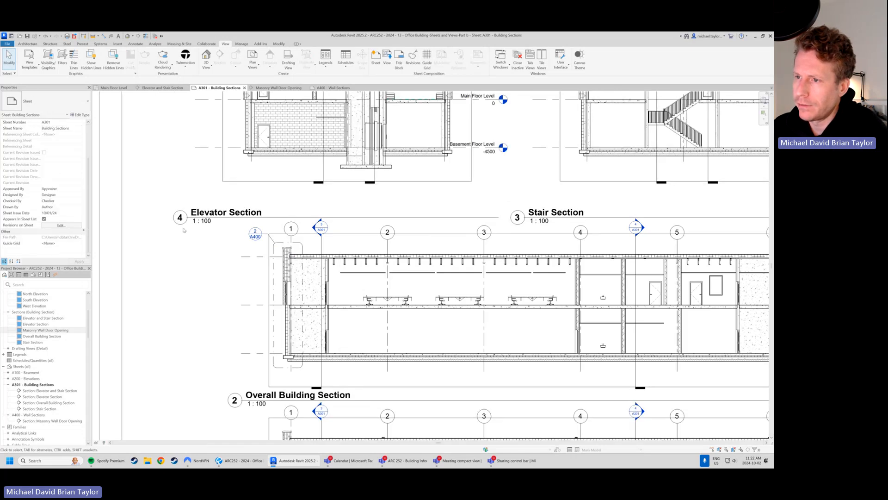
Activate the Elevator Section view on sheet A301 for editing in place.
middle_drag(188, 211, 184, 326)
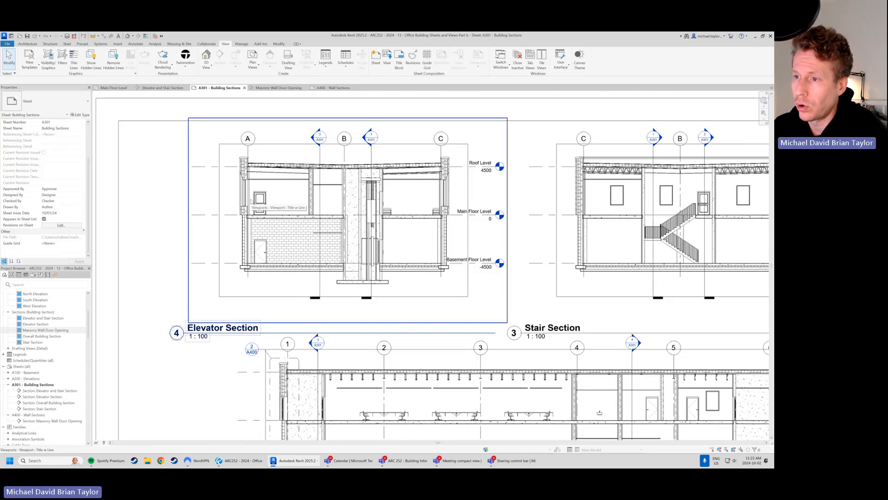
click(280, 198)
right_click(280, 196)
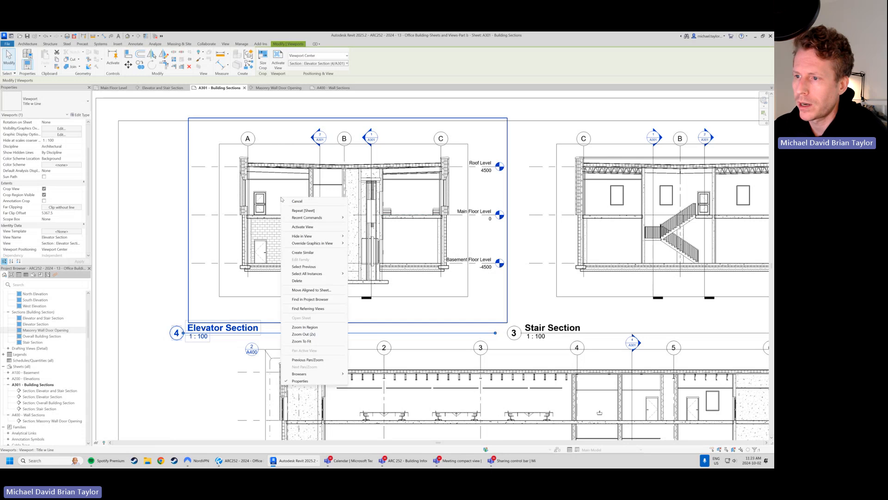
click(326, 226)
Create a callout around the full height of the exterior wall at grid A in the Elevator Section.
scroll(310, 225, down, 5)
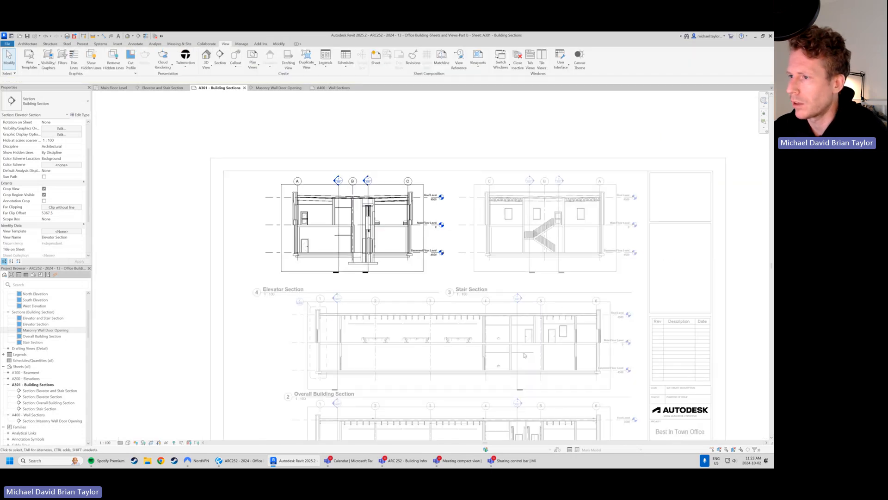
scroll(310, 225, up, 6)
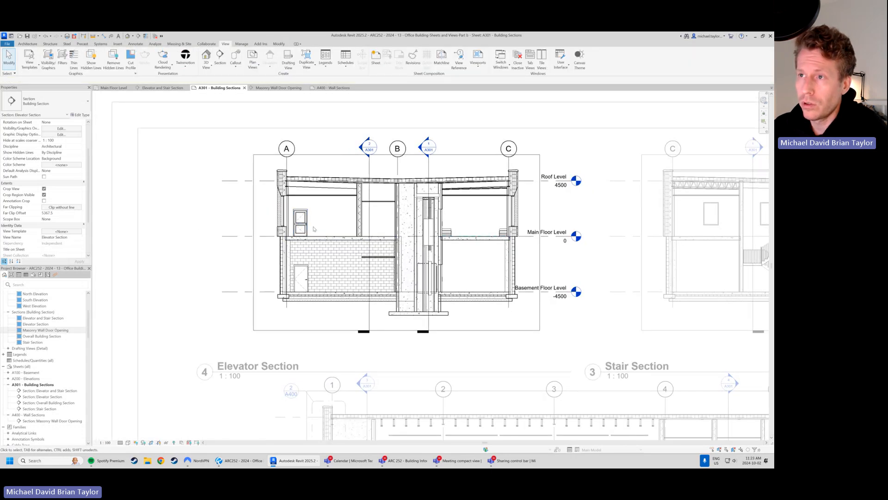
click(235, 59)
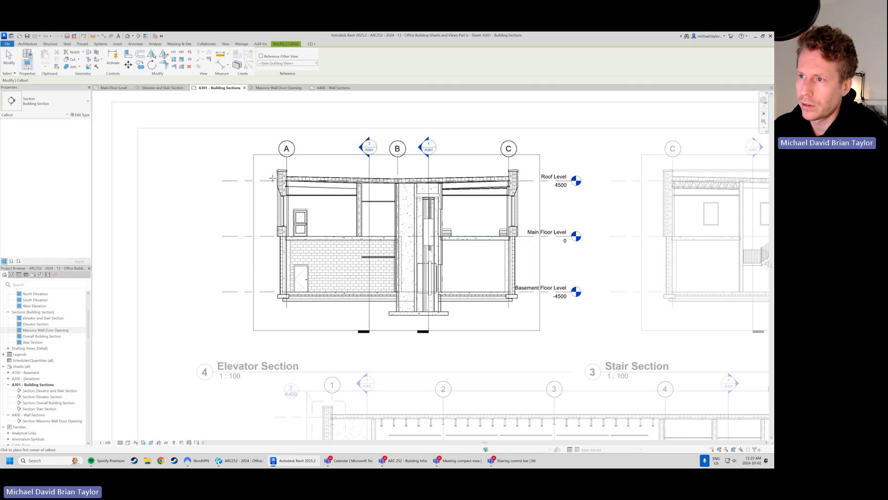
click(268, 163)
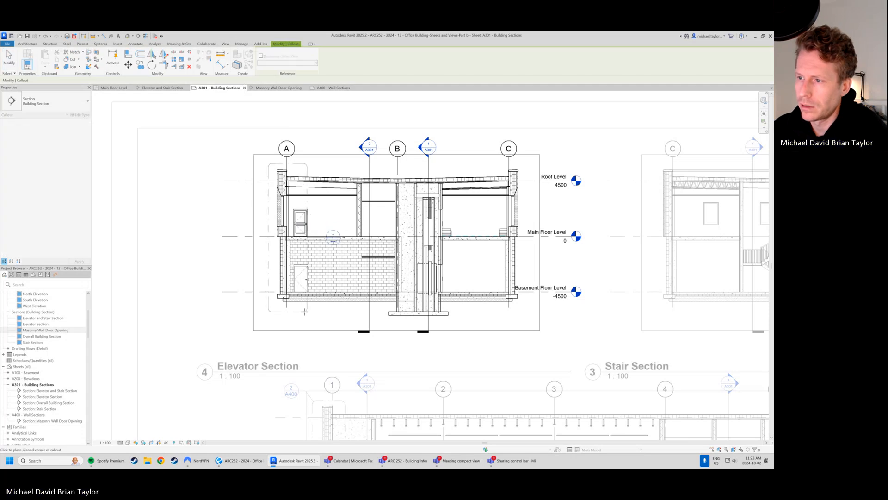
click(304, 312)
Move the new callout's head and leader to the upper left of its boundary, outside the wall at grid A.
click(303, 174)
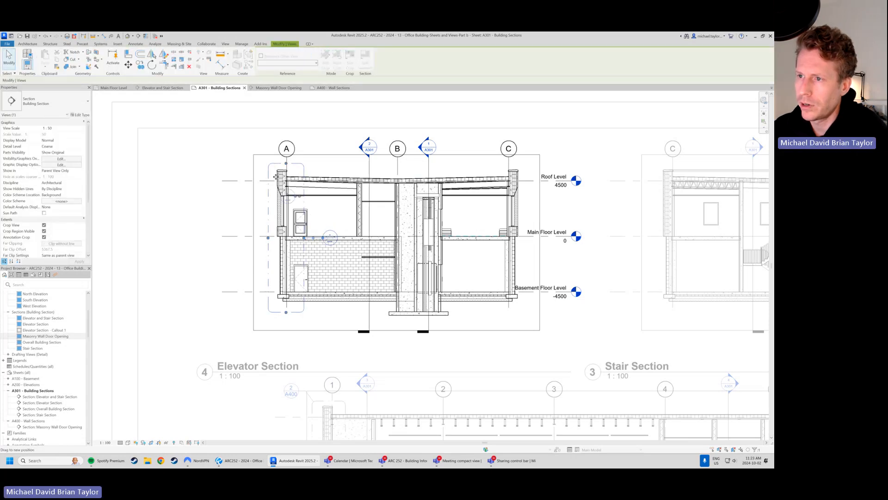
drag(252, 153, 262, 154)
scroll(262, 156, up, 5)
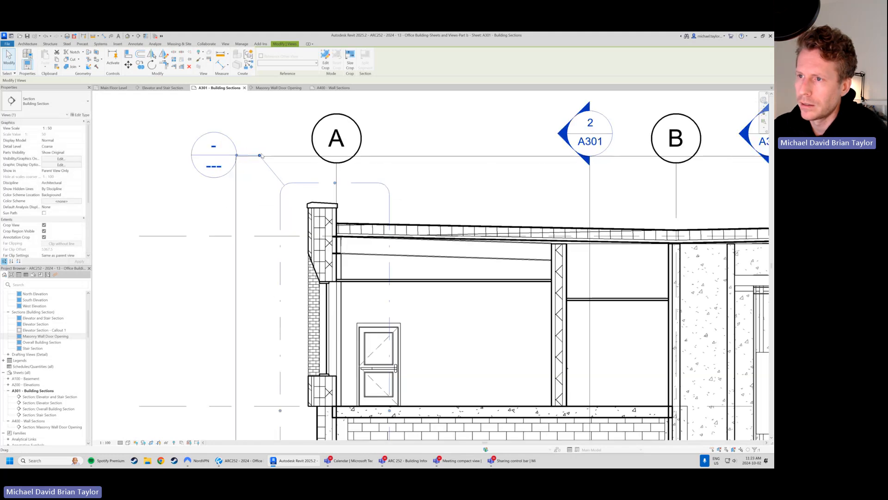
scroll(253, 177, down, 4)
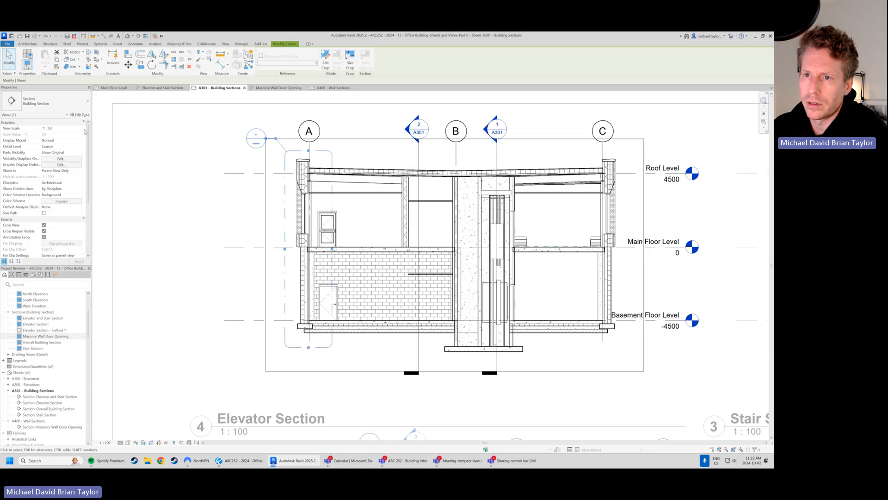
Set the grid A wall callout's view scale to 1 : 25 and its detail level to Fine.
click(69, 129)
click(80, 128)
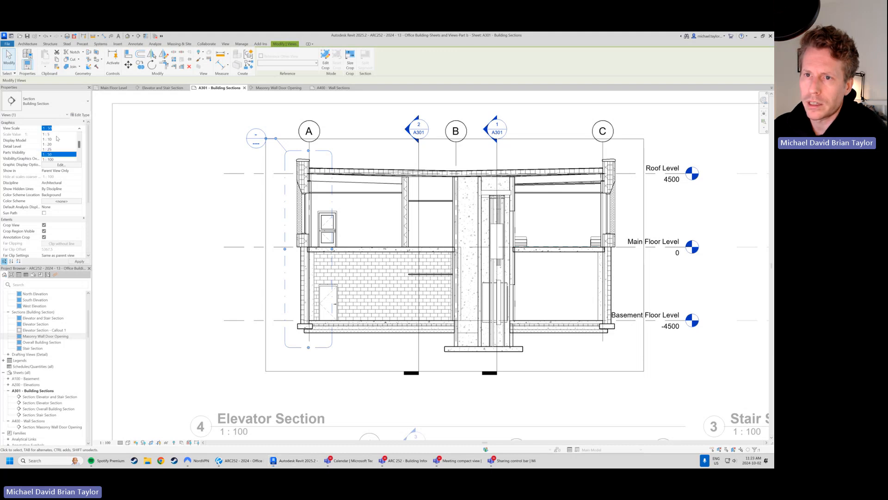
click(50, 149)
click(79, 147)
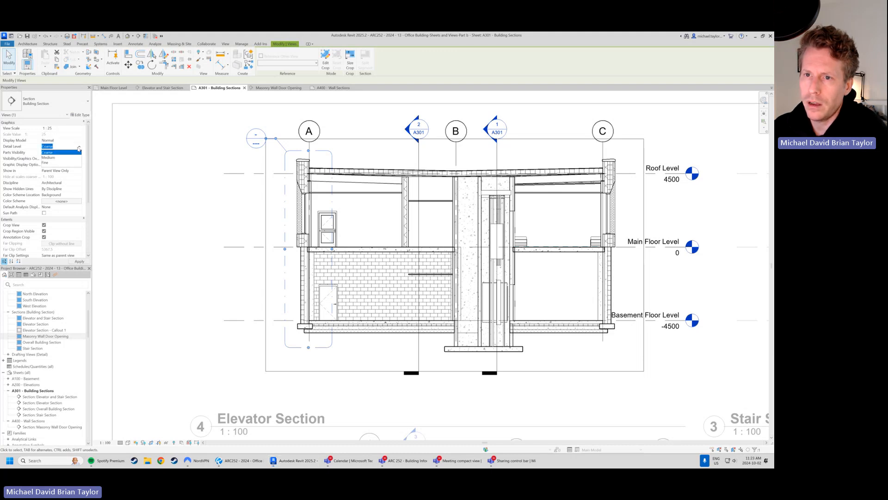
click(46, 162)
click(248, 235)
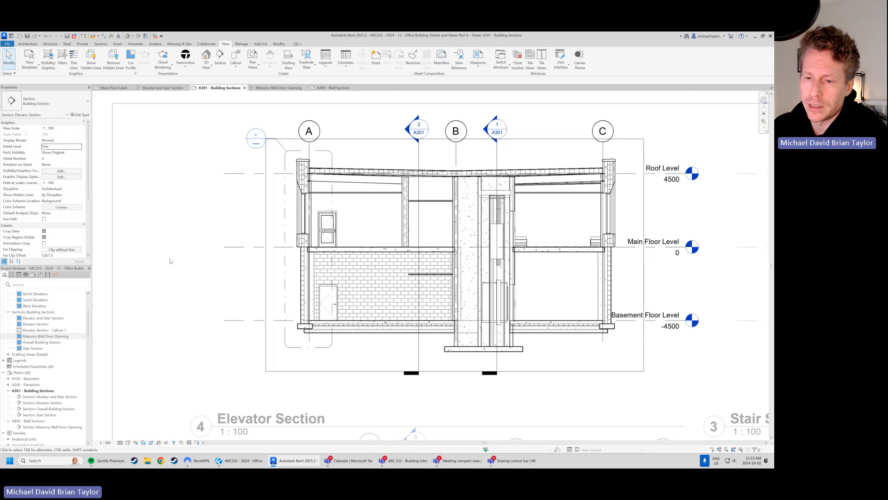
Rename the Elevator Section - Callout 1 view as Masonry Wall Window Opening.
click(50, 330)
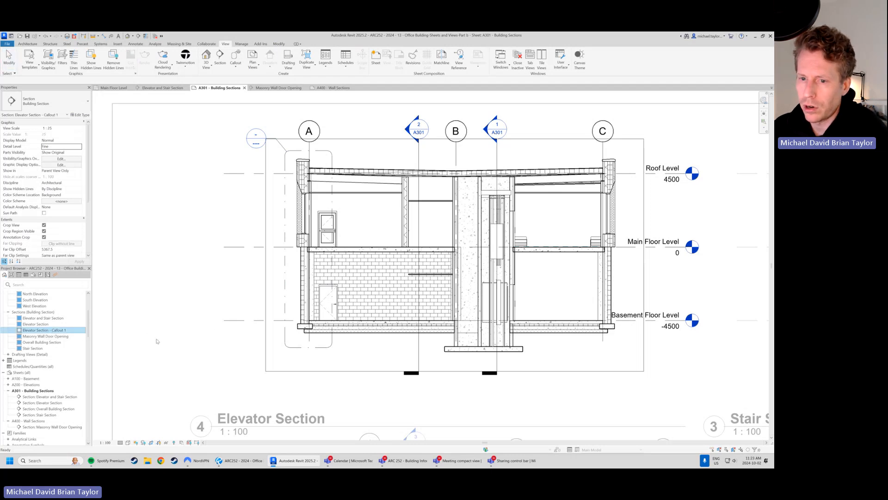
right_click(47, 329)
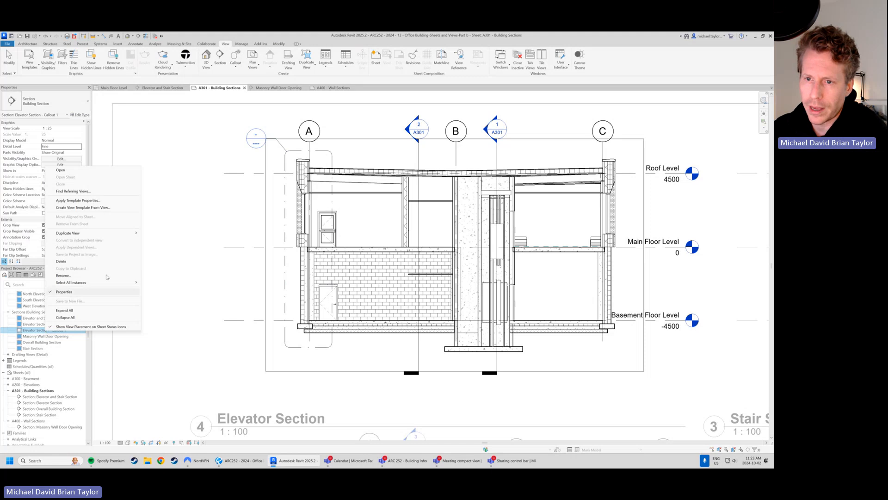
click(77, 276)
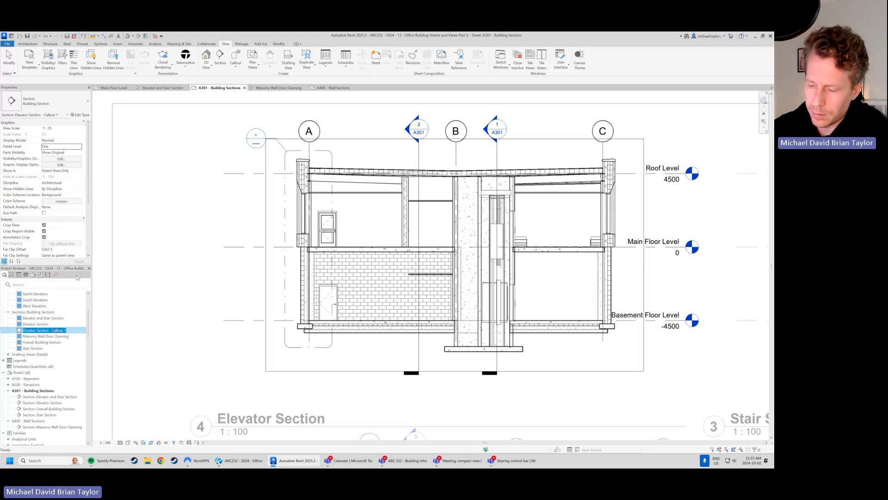
text(Masonry Wall)
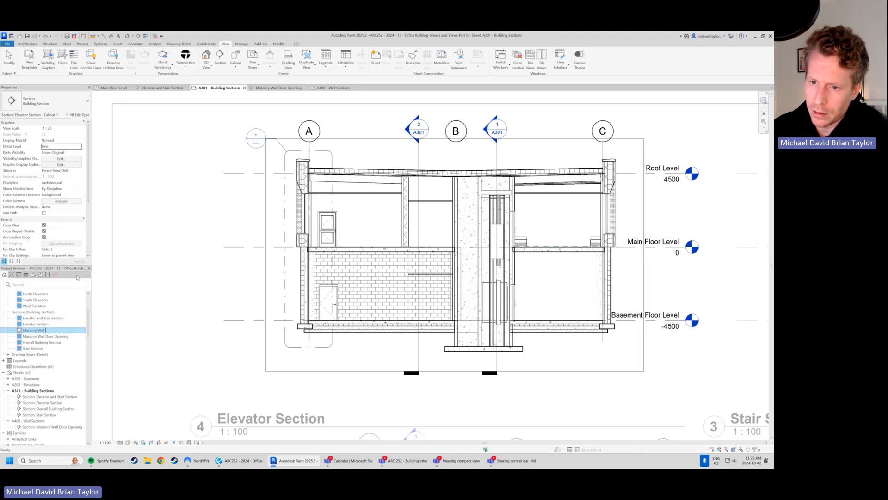
text( Window Opening)
key(Return)
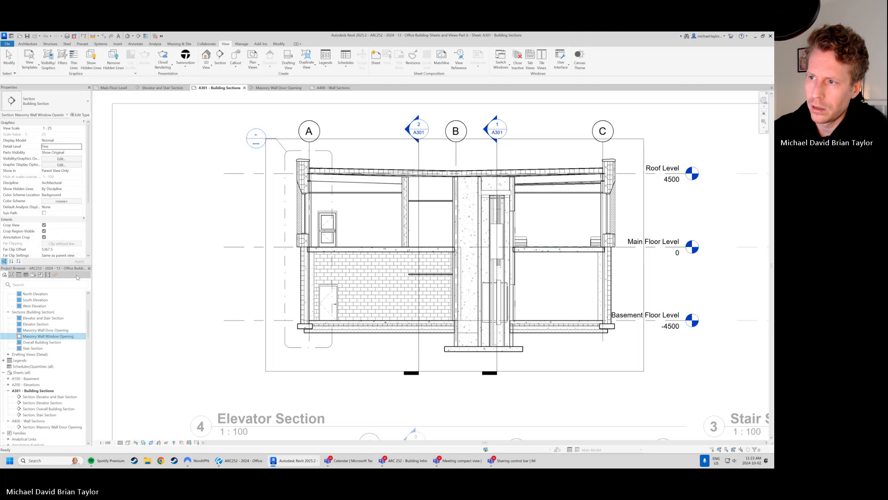
Switch to sheet A400 - Wall Sections and move the Masonry Wall Door Opening viewport left to clear space beside the title block.
click(331, 88)
click(381, 237)
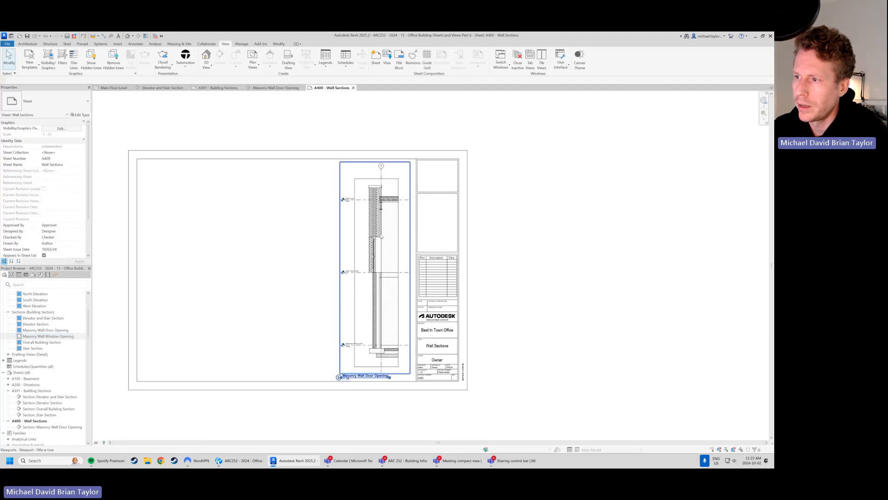
key(Escape)
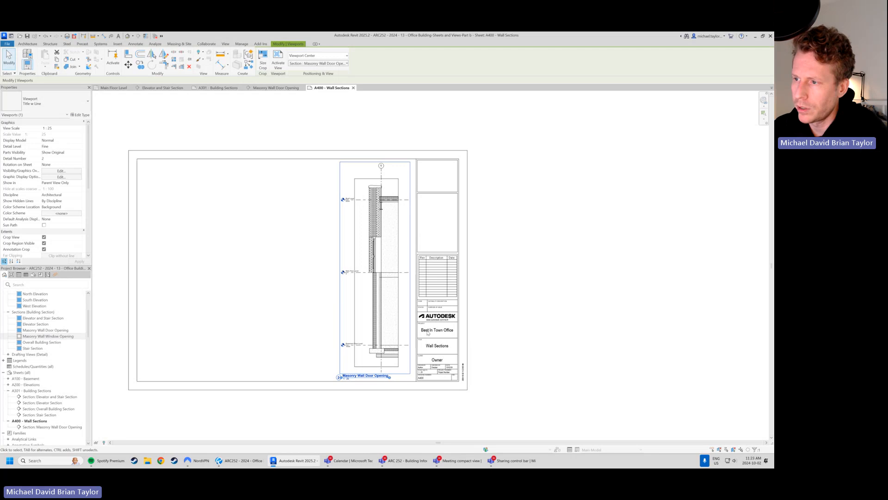
drag(385, 247, 311, 245)
click(525, 273)
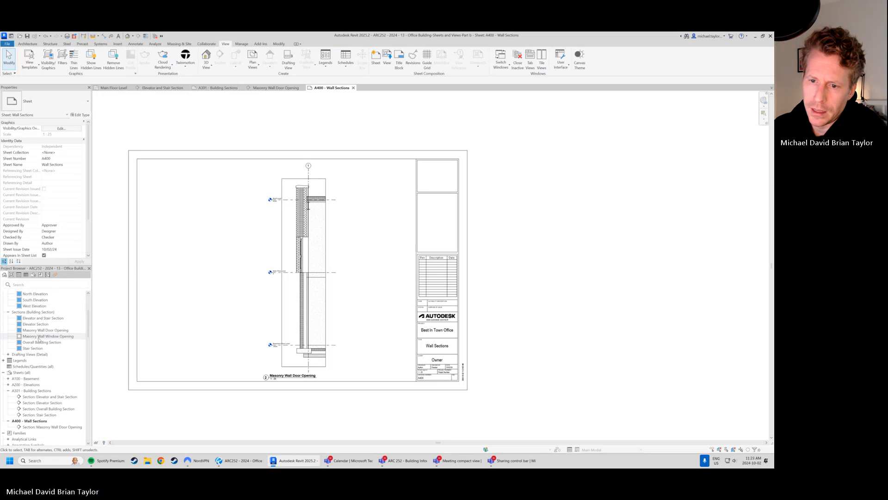
Place the Masonry Wall Window Opening view on sheet A400 between the door opening section and the title block.
drag(39, 338, 377, 270)
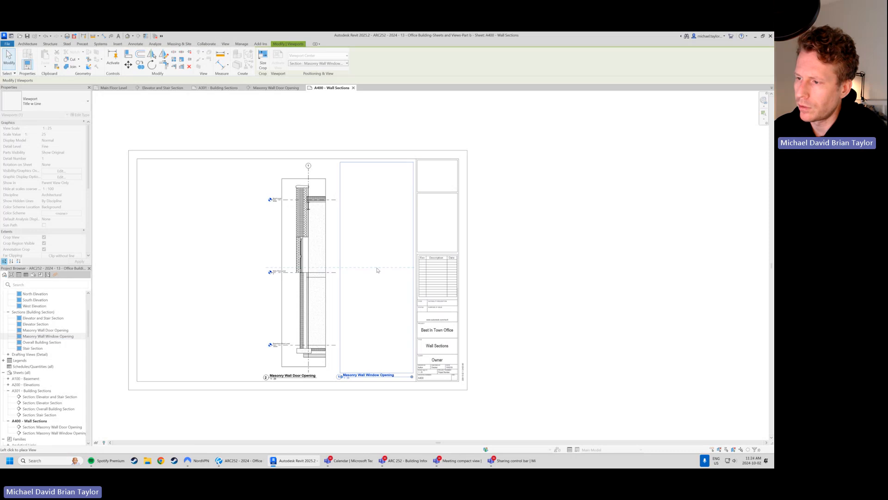
click(377, 270)
click(523, 308)
Shift the Masonry Wall Door Opening and Masonry Wall Window Opening viewports slightly left to even out their spacing from the title block.
scroll(296, 352, up, 4)
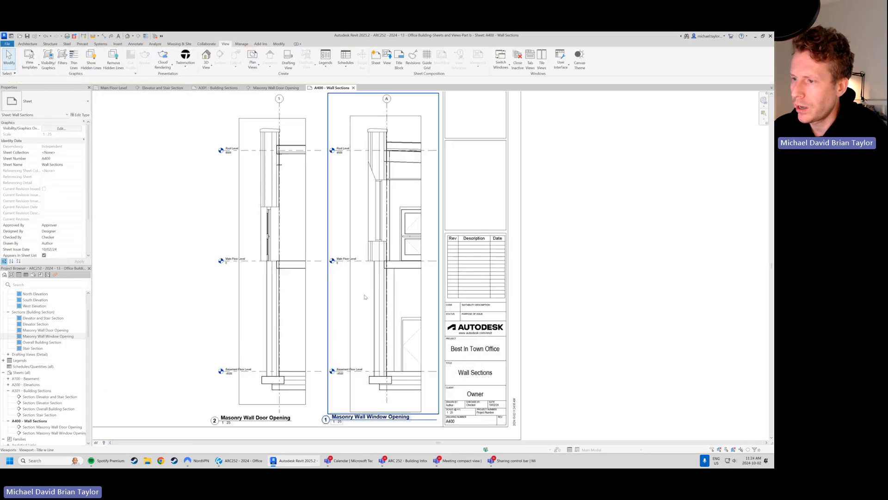
click(316, 247)
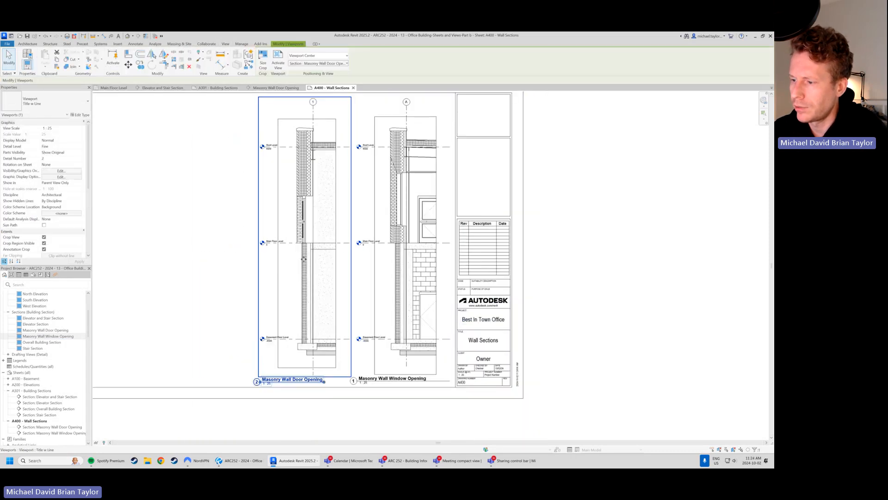
drag(304, 259, 298, 259)
click(399, 275)
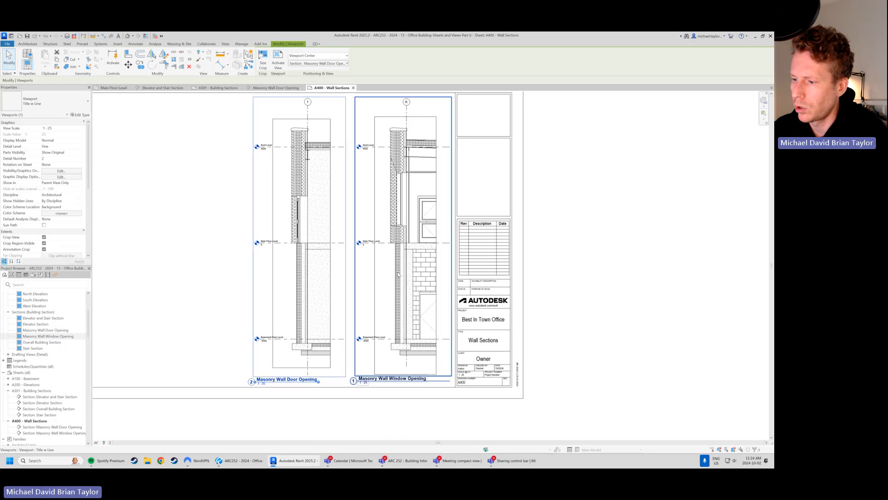
key(Left)
key(Left)
key(Left)
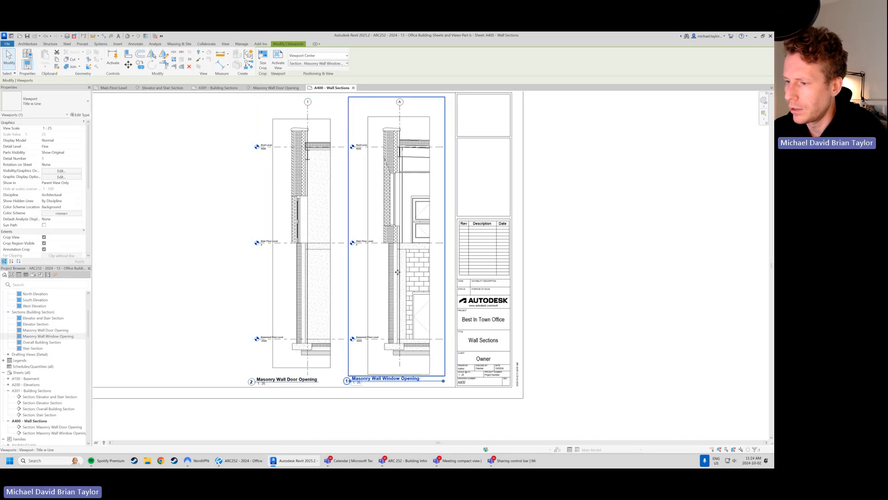
key(Right)
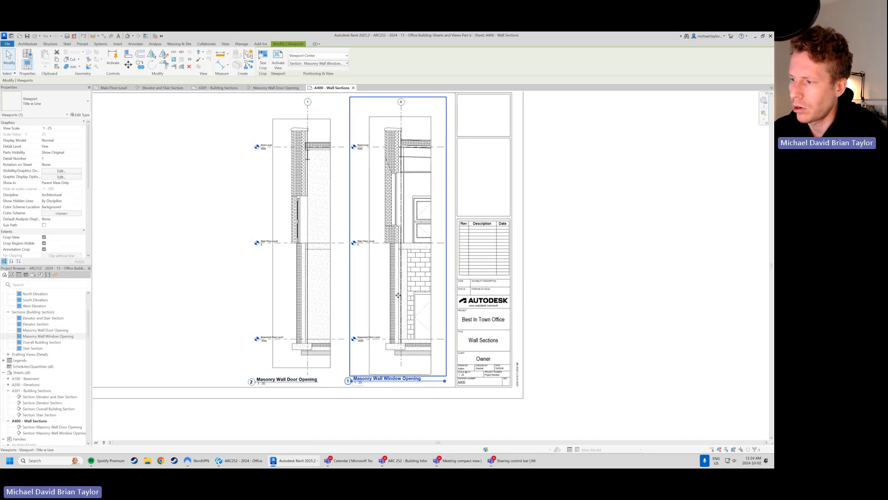
key(Right)
key(Left)
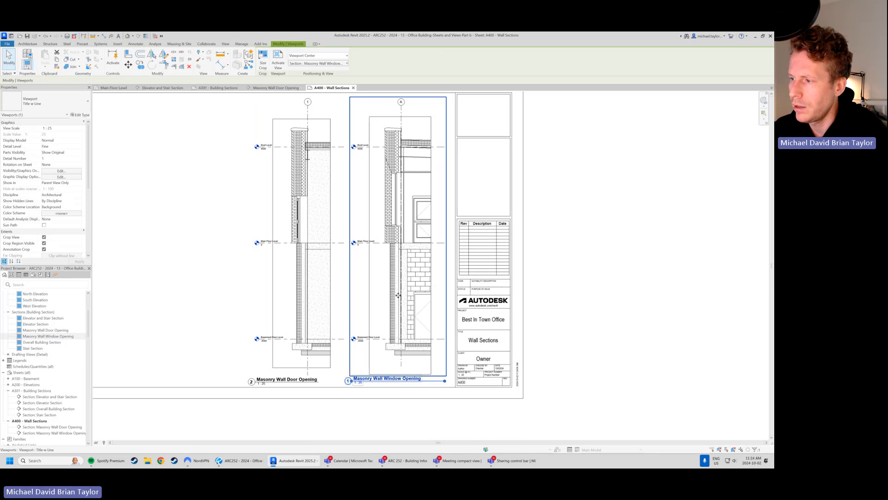
key(Escape)
Shorten the title line of the Masonry Wall Window Opening viewport to just past its title text.
scroll(400, 241, up, 3)
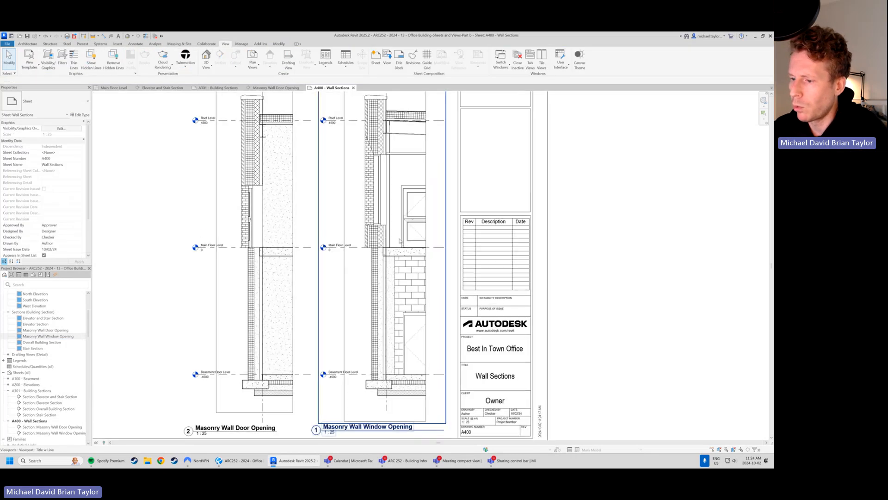
click(388, 286)
scroll(406, 317, down, 1)
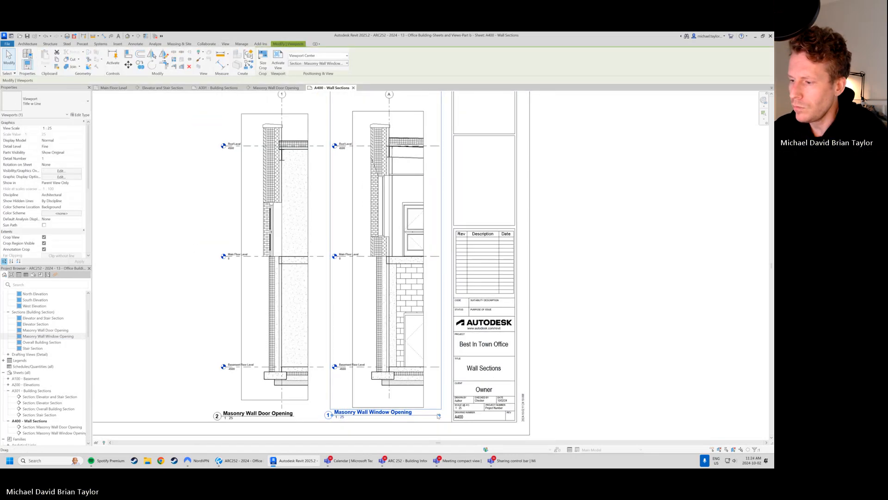
drag(417, 421, 416, 415)
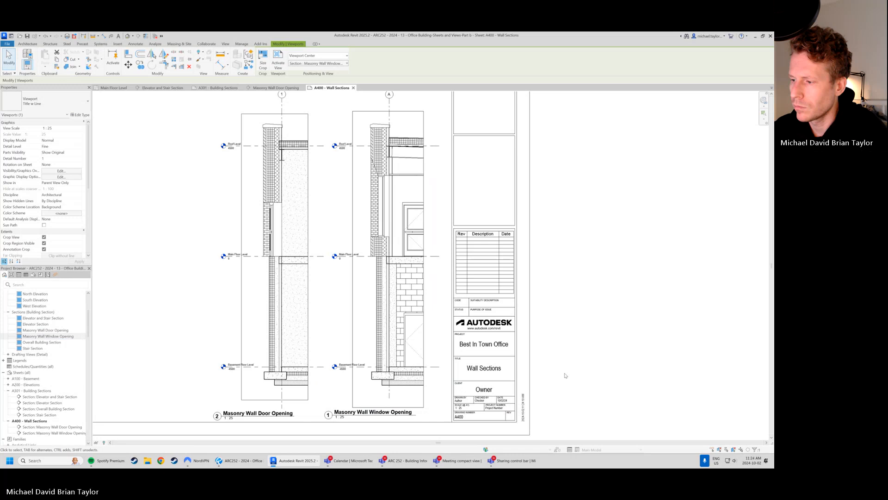
In the Masonry Wall Window Opening view, switch the Roof, Main Floor and Basement Floor level heads to the right end of their lines.
right_click(399, 320)
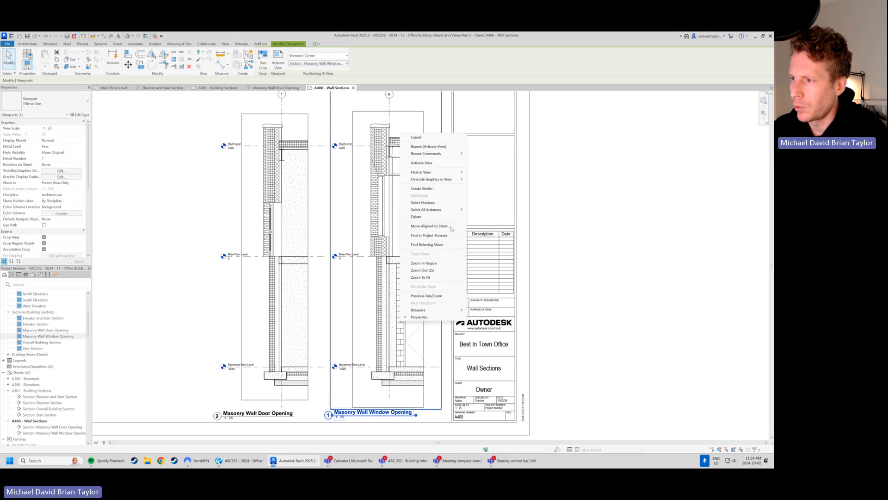
click(437, 174)
click(357, 146)
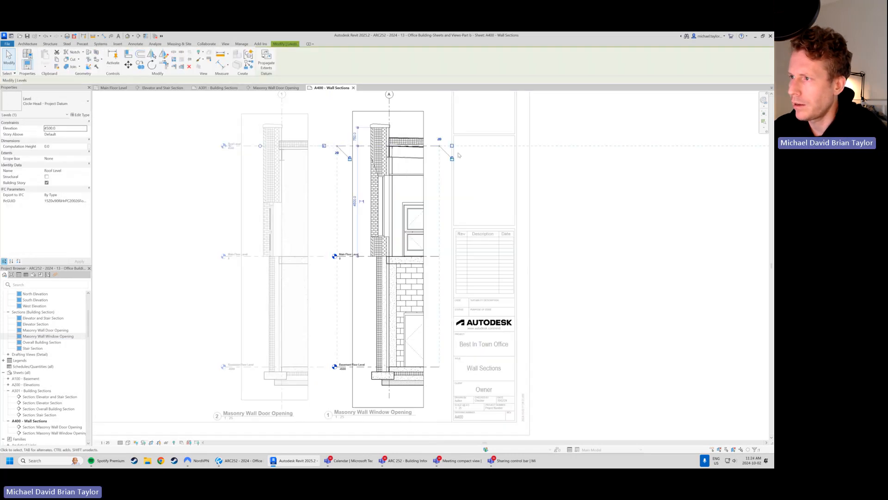
click(336, 256)
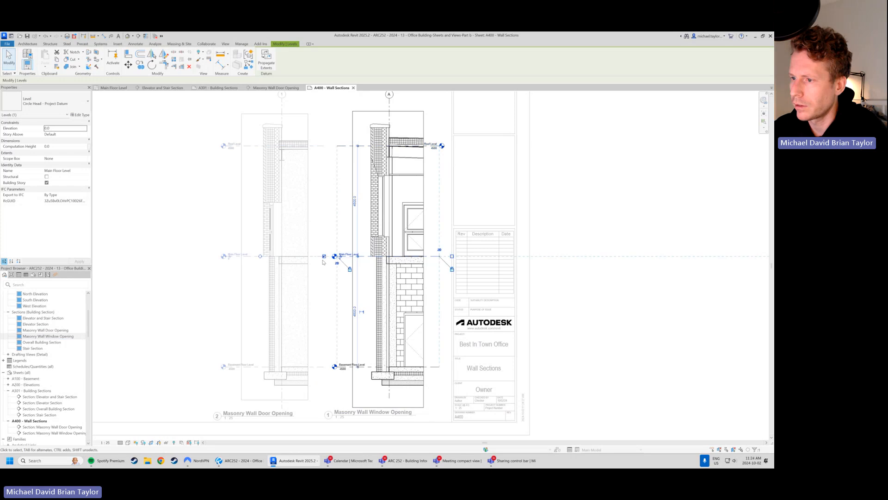
click(323, 256)
click(452, 256)
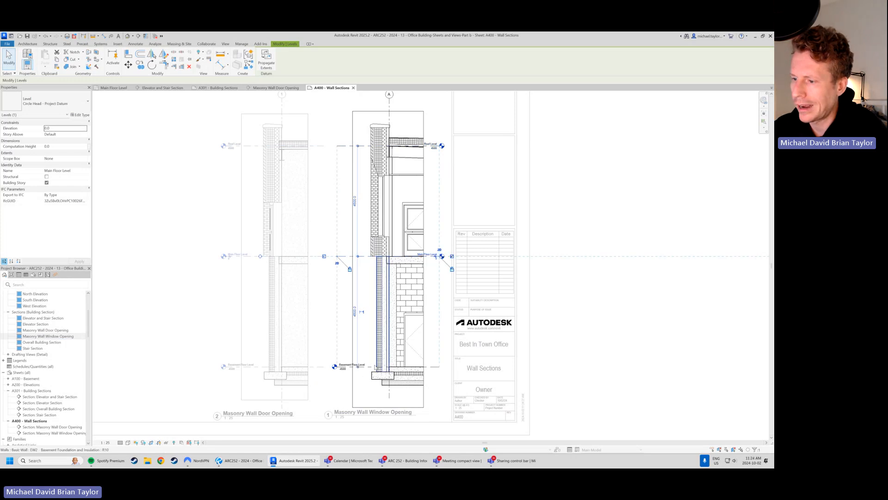
click(366, 366)
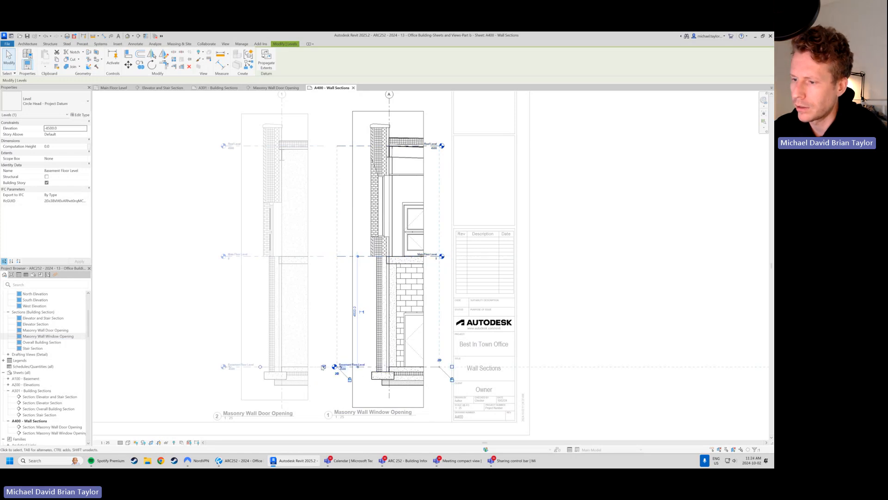
click(452, 367)
click(601, 329)
In the Masonry Wall Door Opening view, switch all three level heads to the right end of their lines, then deactivate the view.
double_click(309, 341)
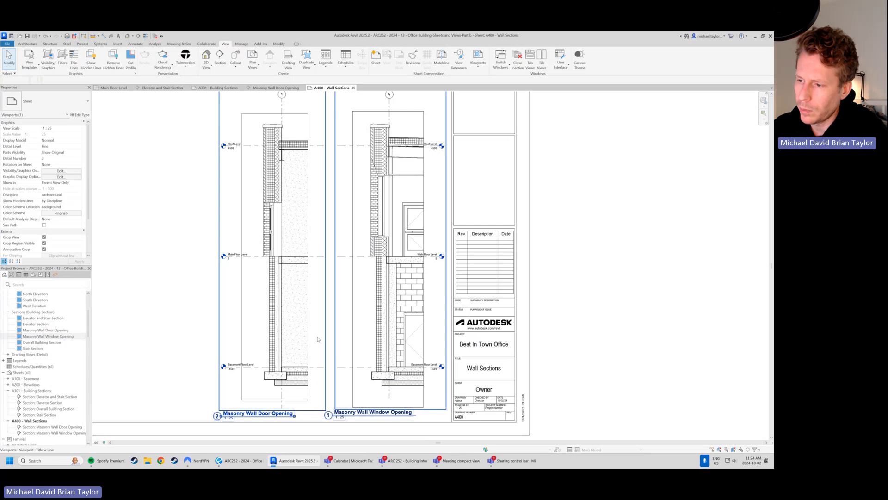
click(245, 366)
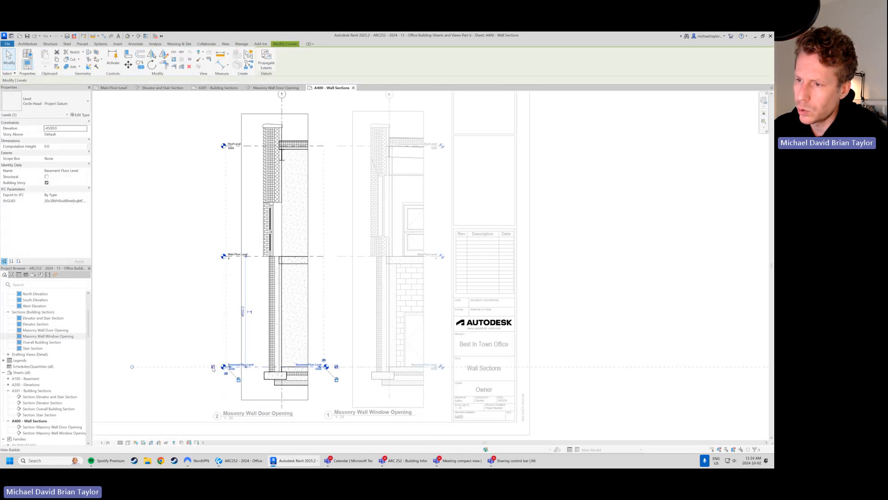
click(256, 244)
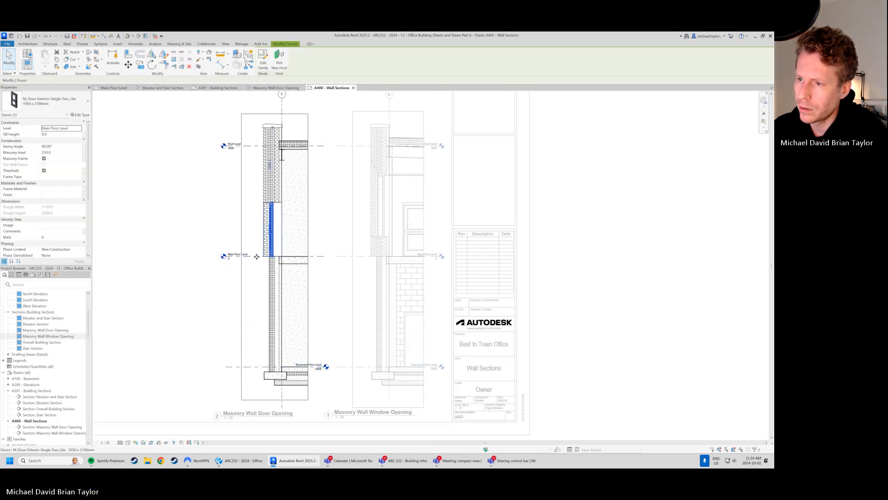
click(276, 256)
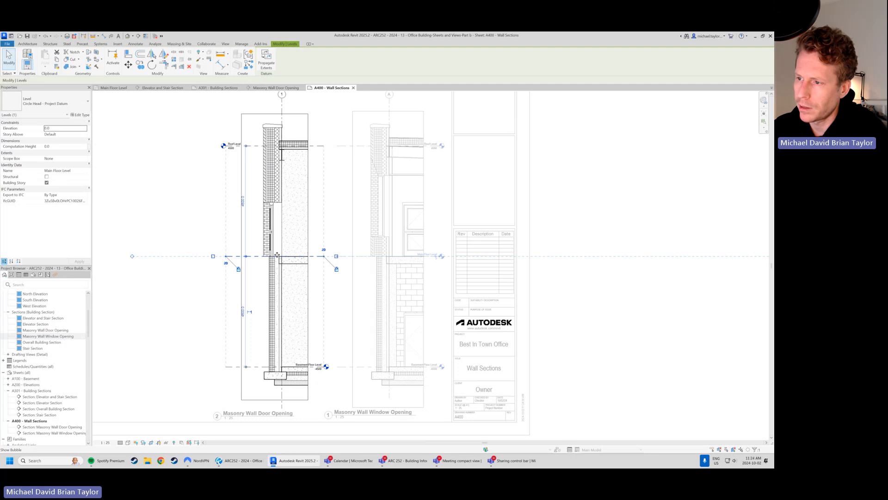
click(256, 147)
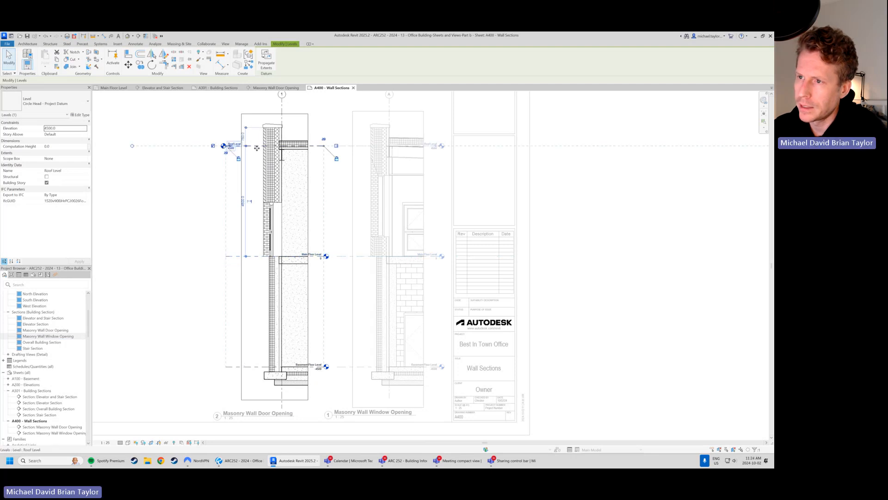
click(213, 145)
click(336, 146)
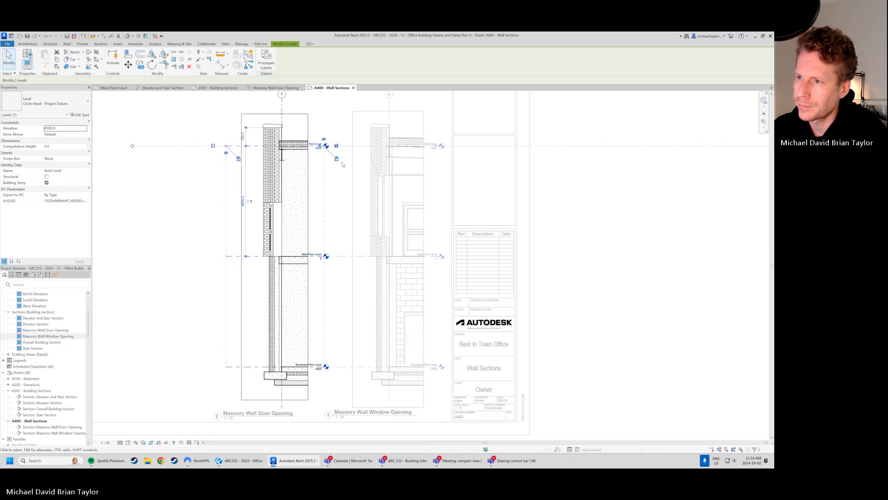
click(347, 210)
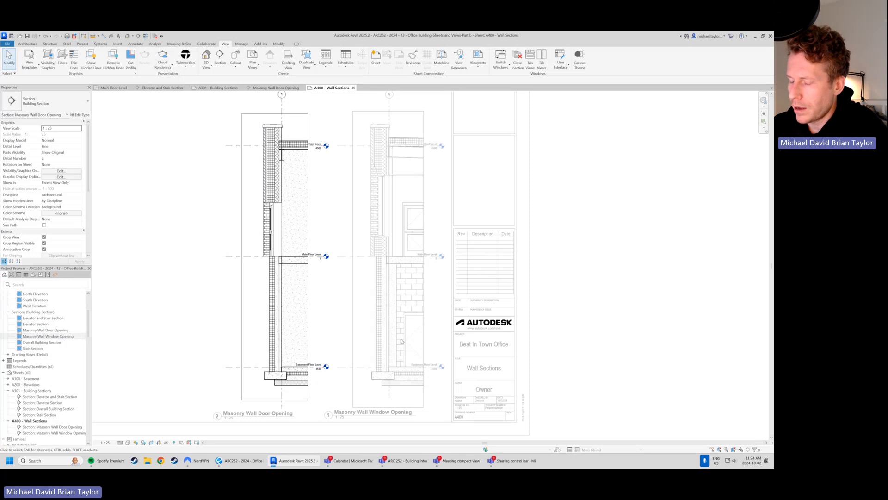
scroll(370, 292, down, 2)
double_click(613, 268)
Switch to the reference drawing set in Revu to compare the A400 wall sections layout.
scroll(341, 304, up, 2)
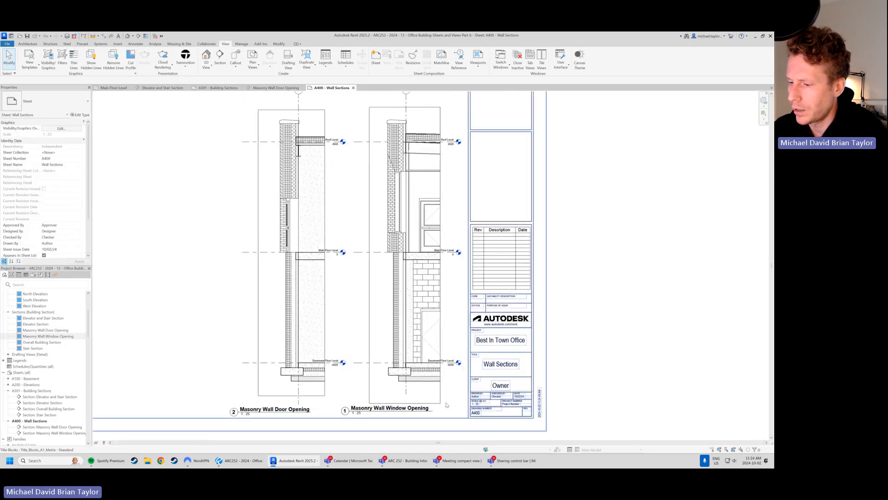
click(247, 462)
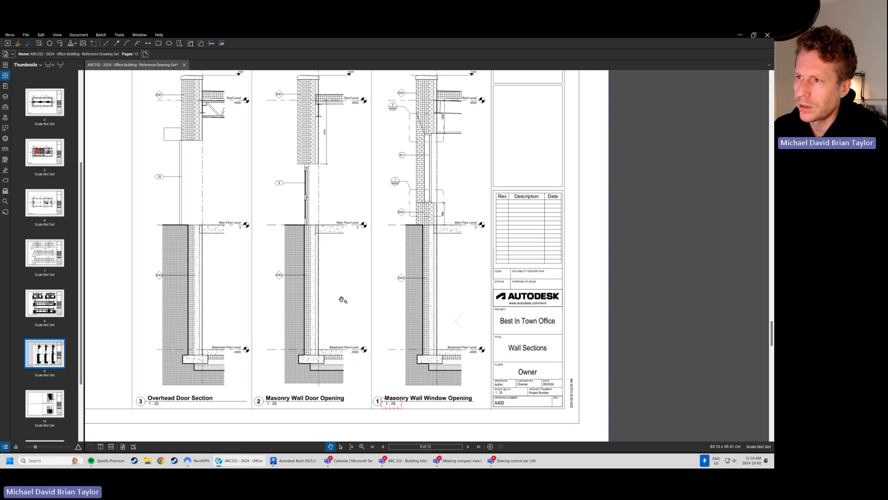
Examine the three wall sections on the reference A400 sheet, then switch back to the A400 sheet in Revit.
scroll(375, 279, up, 1)
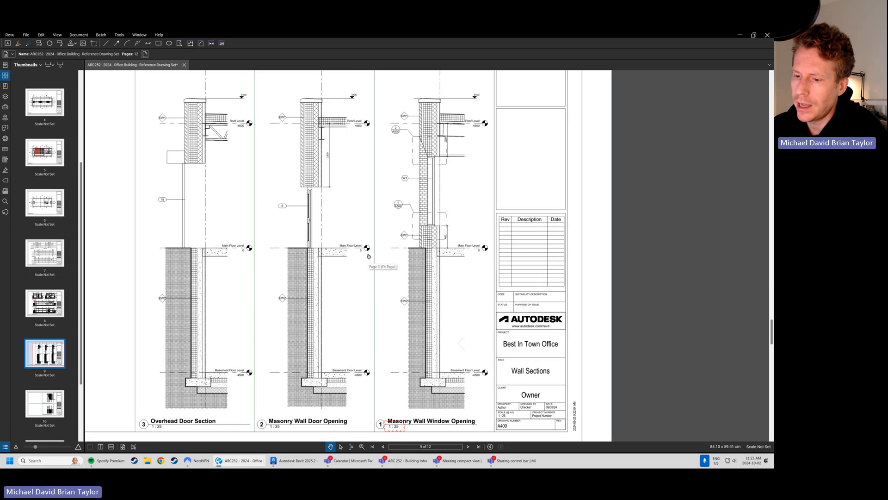
drag(399, 226, 393, 235)
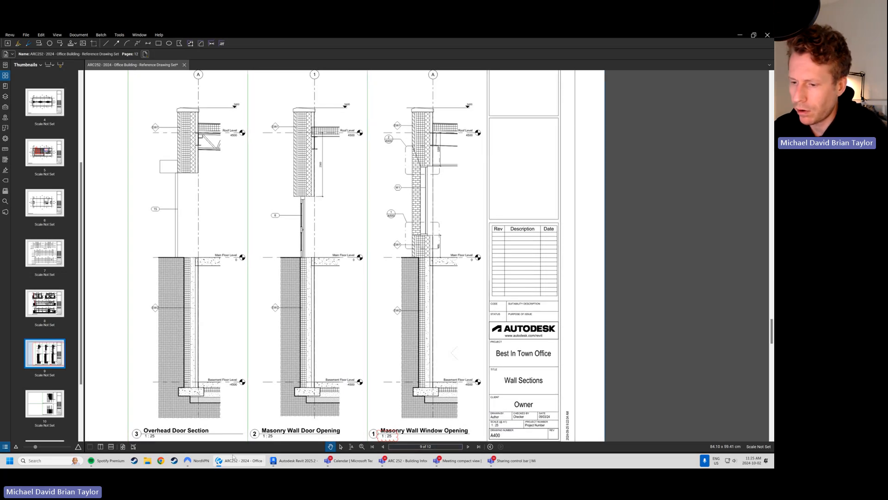
click(295, 461)
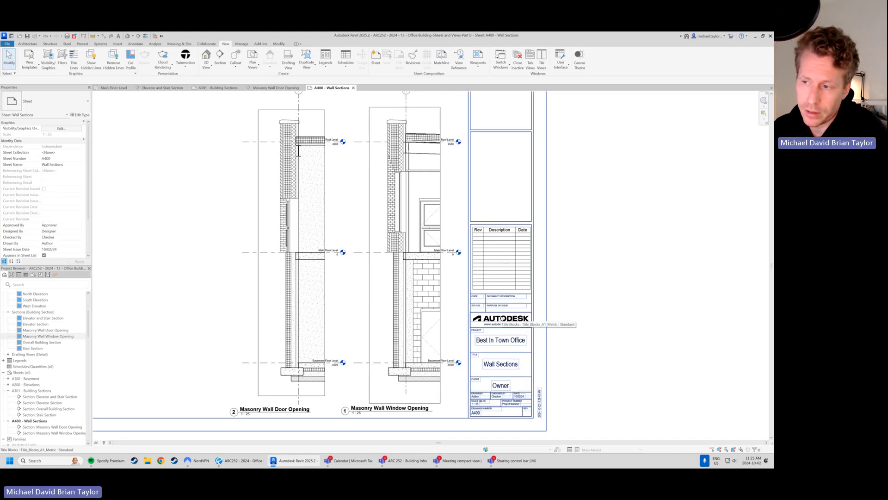
Try to set the Far Clip Offset of the Masonry Wall Window Opening viewport to 1000.
click(418, 292)
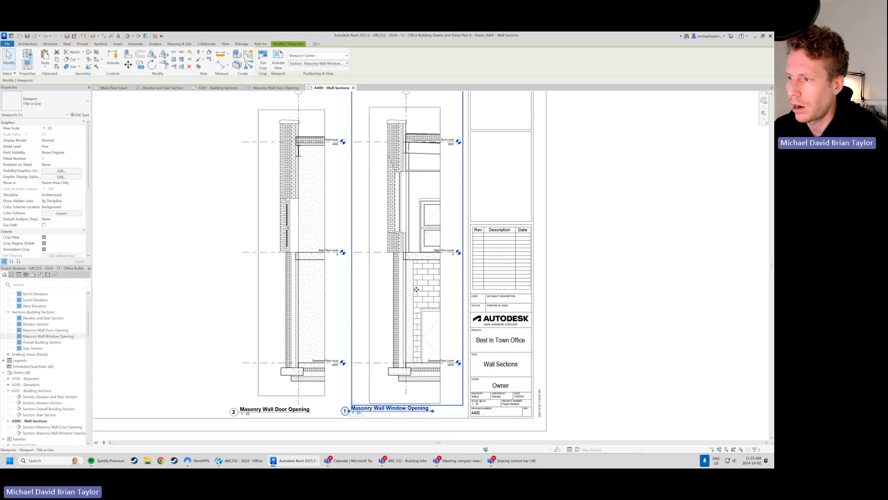
middle_drag(426, 327, 413, 324)
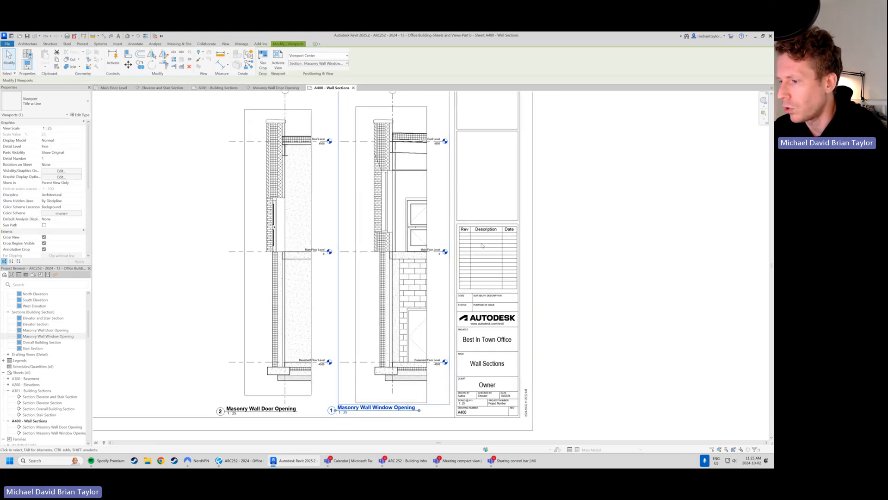
scroll(482, 245, up, 2)
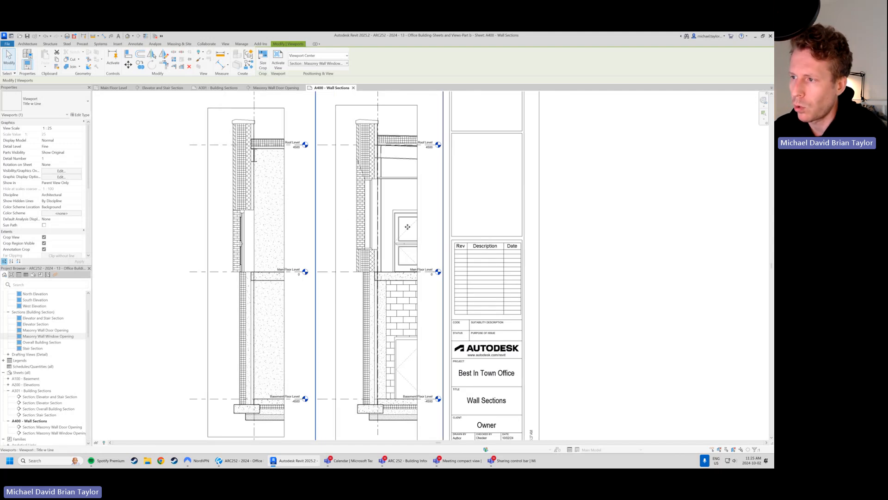
scroll(310, 254, down, 1)
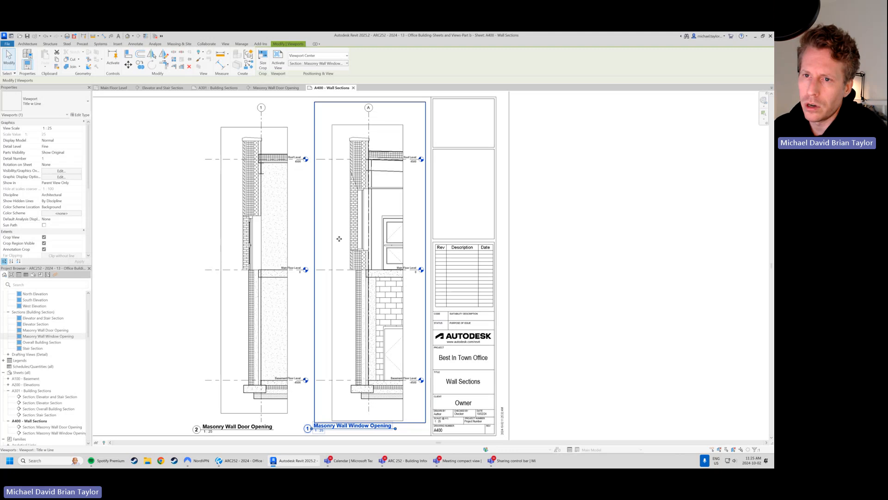
scroll(84, 231, down, 3)
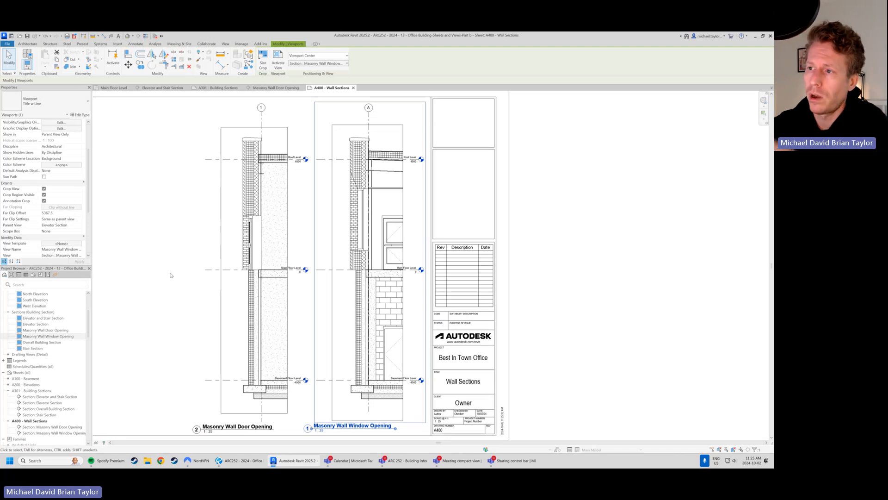
click(623, 264)
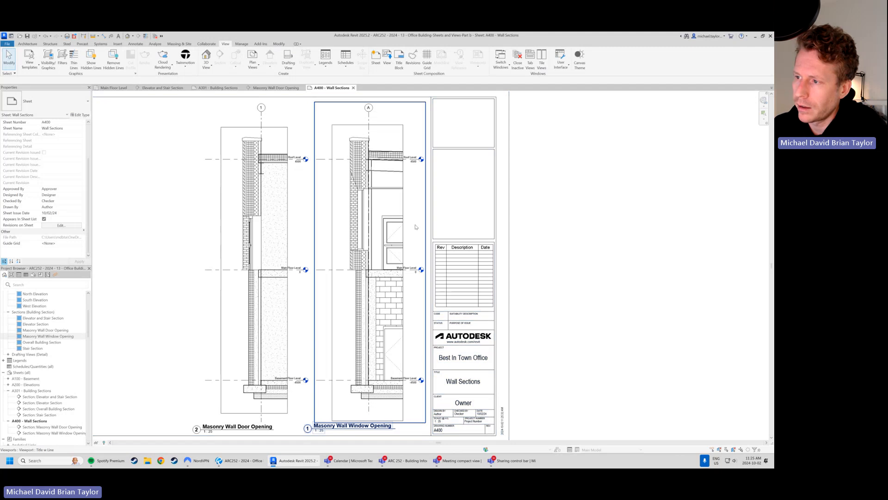
click(415, 225)
click(58, 219)
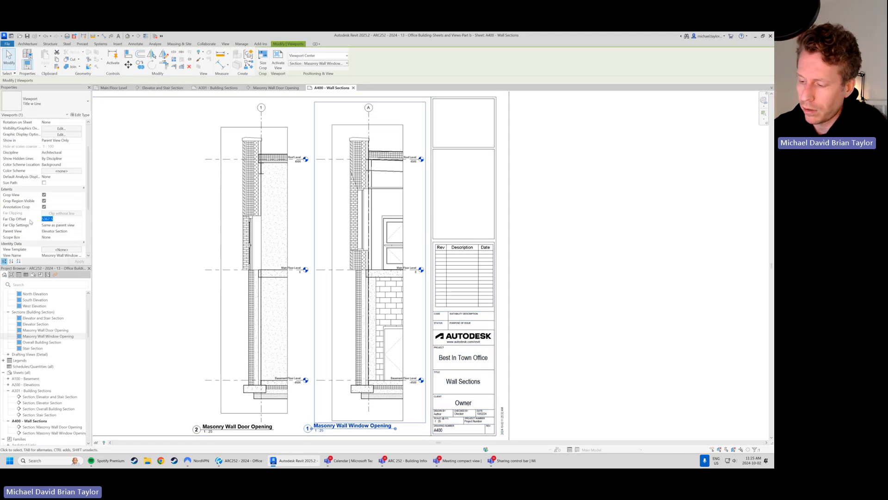
text(1000)
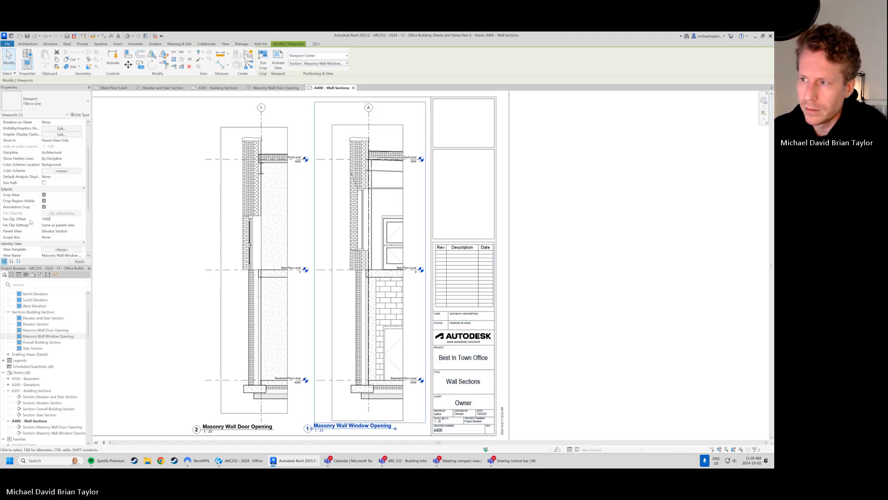
click(187, 288)
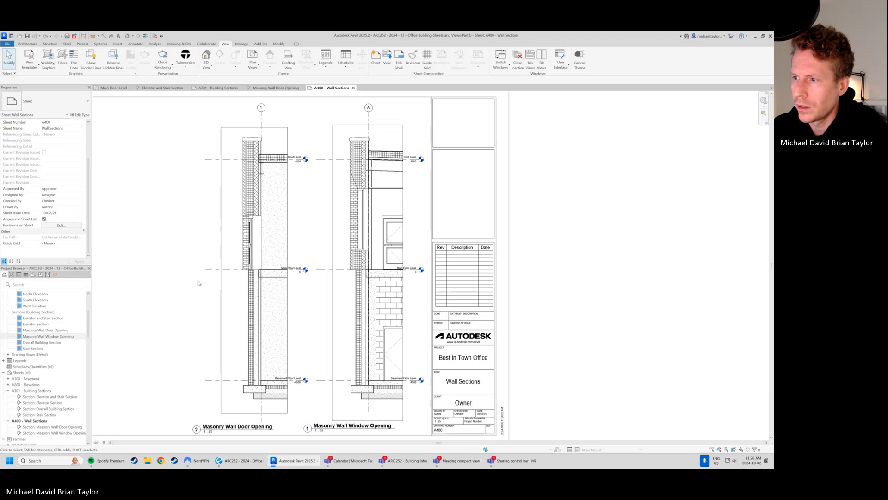
click(349, 218)
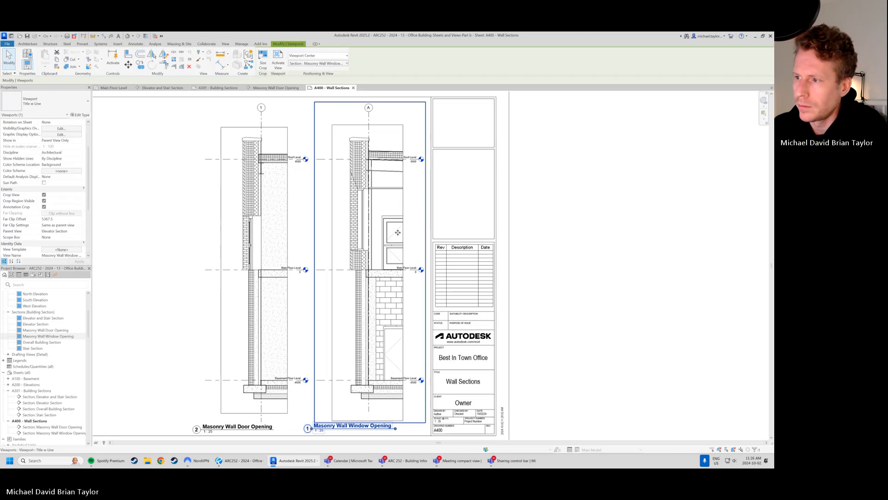
click(27, 220)
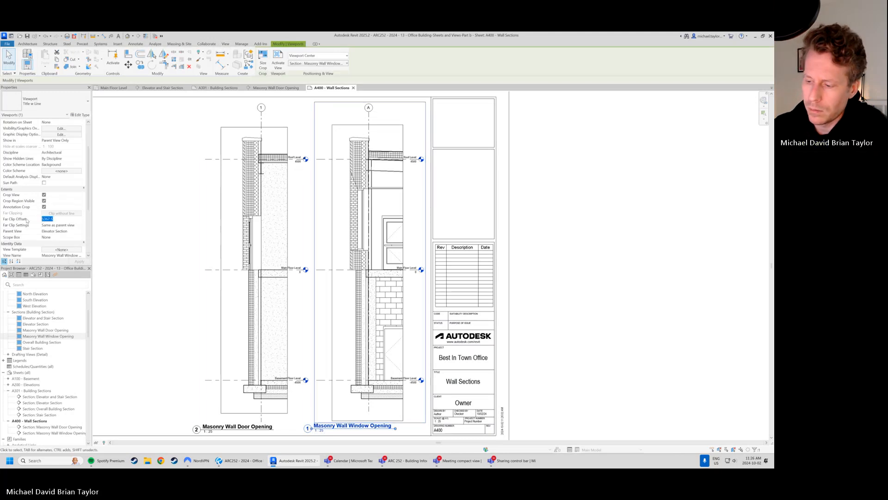
key(Return)
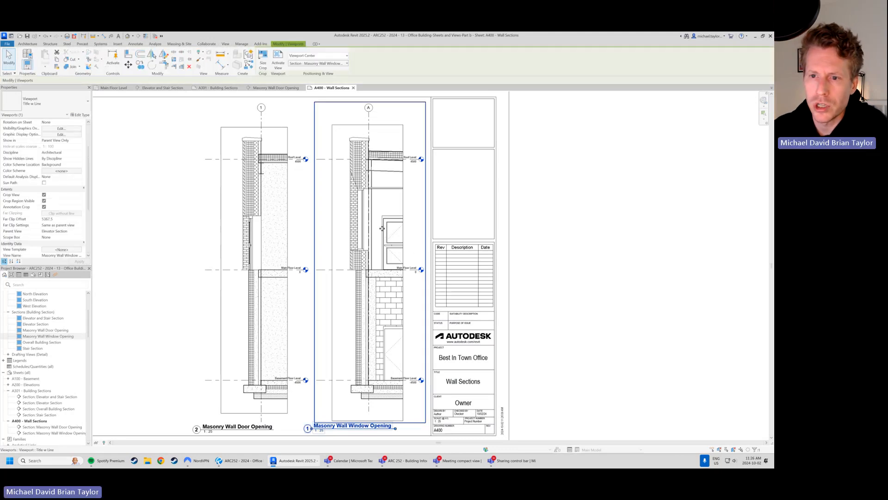
Activate the Masonry Wall Window Opening view and try Far Clip Offset values of 100 and 1000.
double_click(383, 231)
click(29, 218)
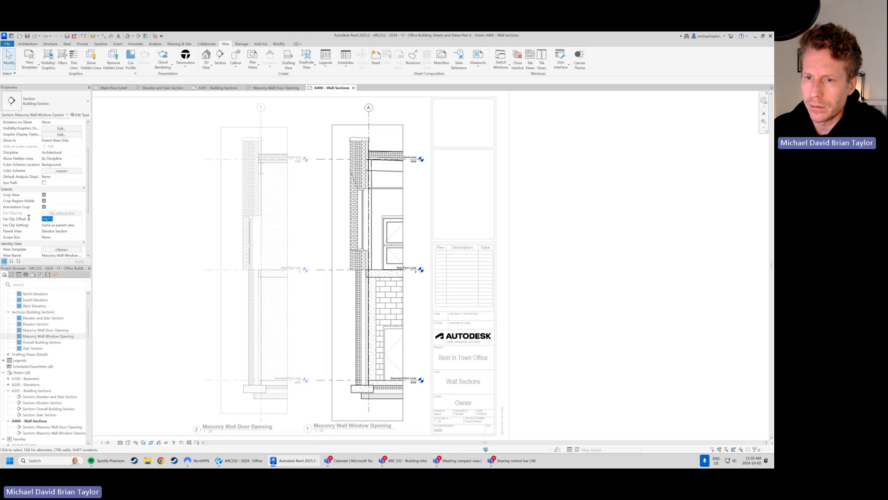
text(100)
key(Tab)
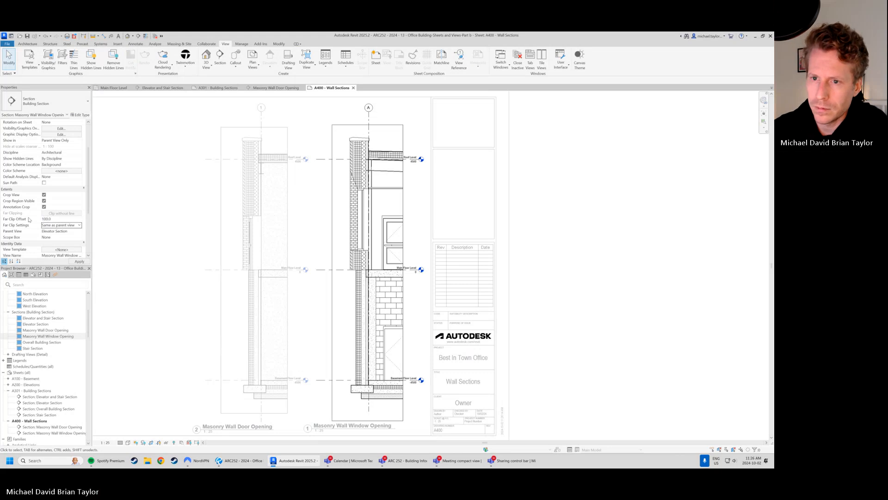
click(54, 219)
drag(54, 218, 37, 219)
text(1000)
key(Tab)
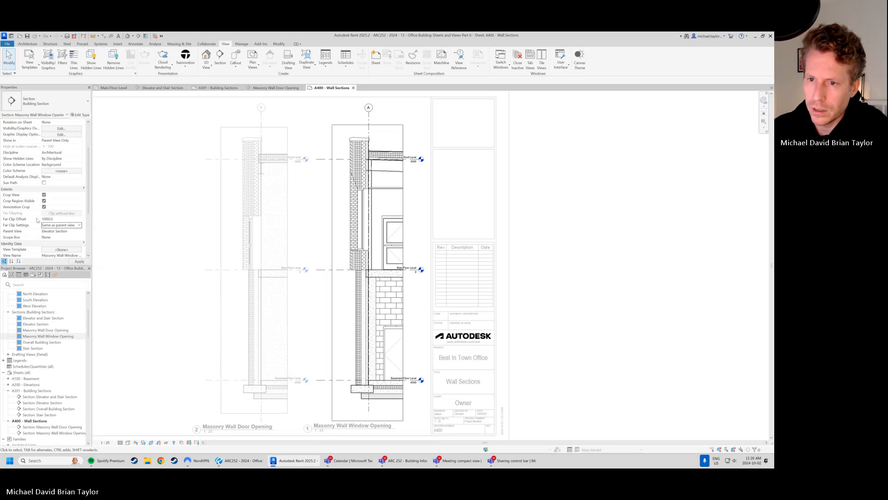
click(79, 261)
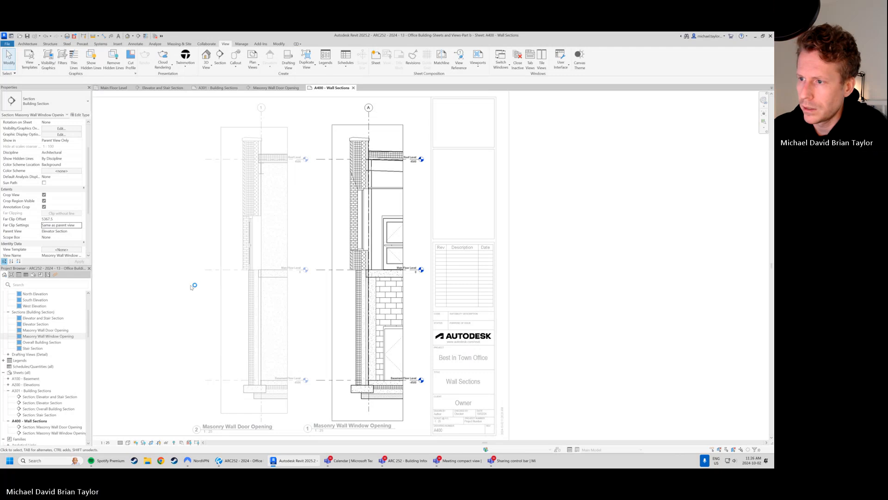
Try Independent far clip settings with a 100 offset in the Masonry Wall Window Opening view, then restore Same as parent view.
click(79, 226)
click(58, 235)
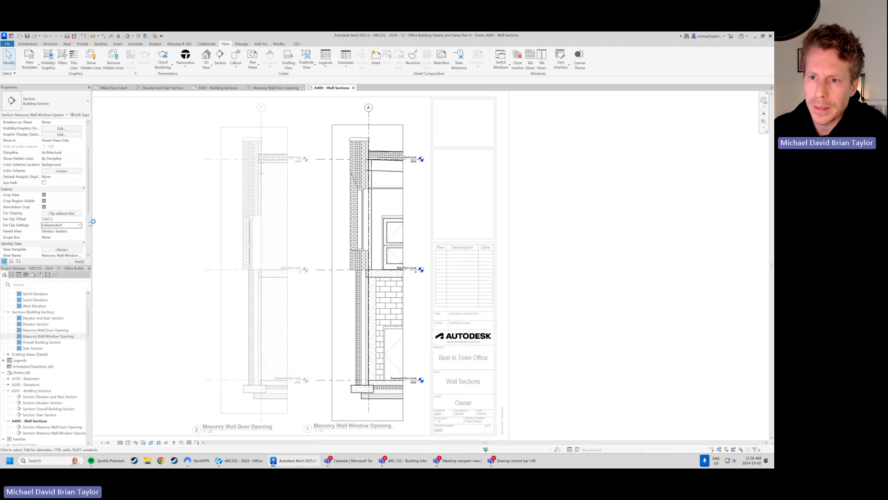
click(65, 219)
text(100)
key(Tab)
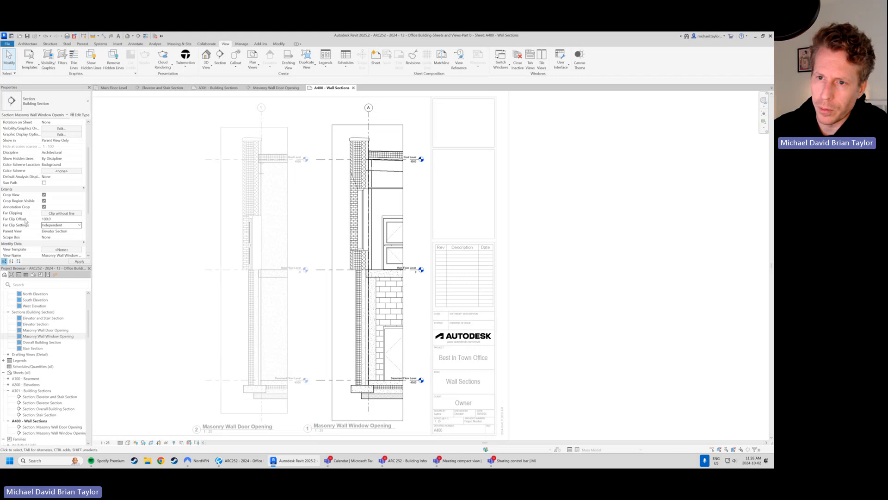
click(79, 225)
click(80, 227)
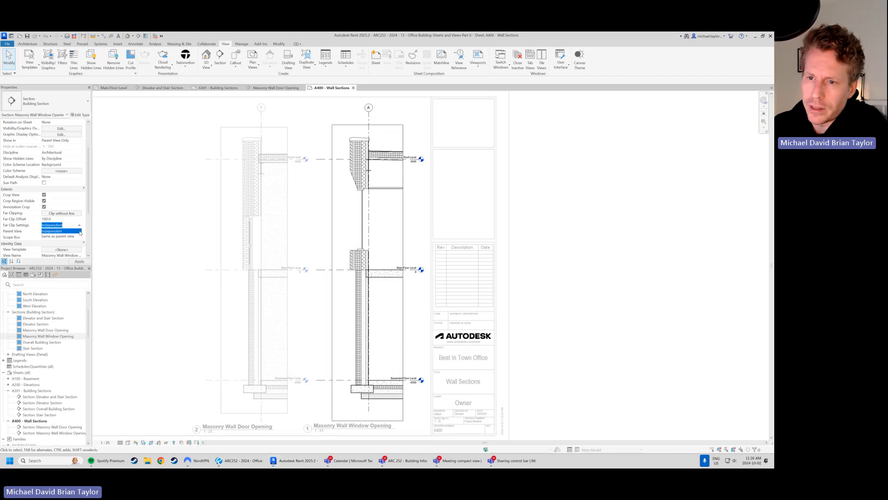
click(57, 236)
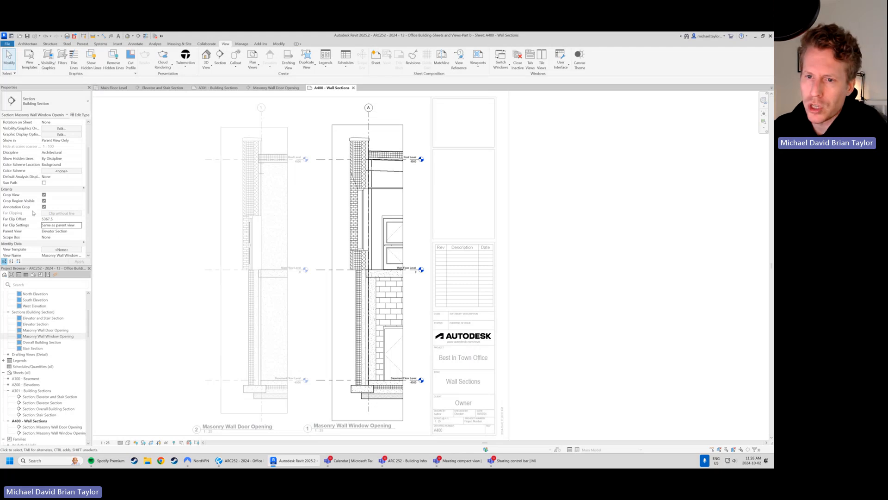
Set the Masonry Wall Window Opening view's Far Clip Settings to Independent with a Far Clip Offset of 1000, then deactivate the view.
click(78, 225)
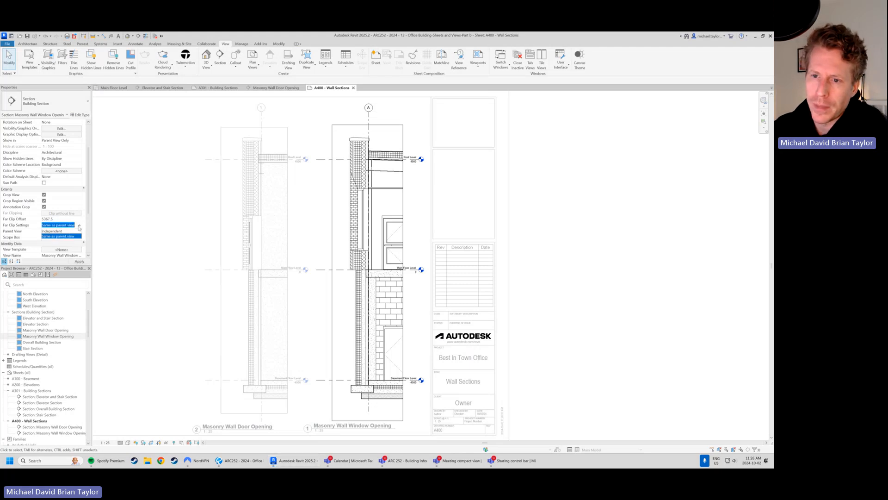
click(52, 231)
click(47, 219)
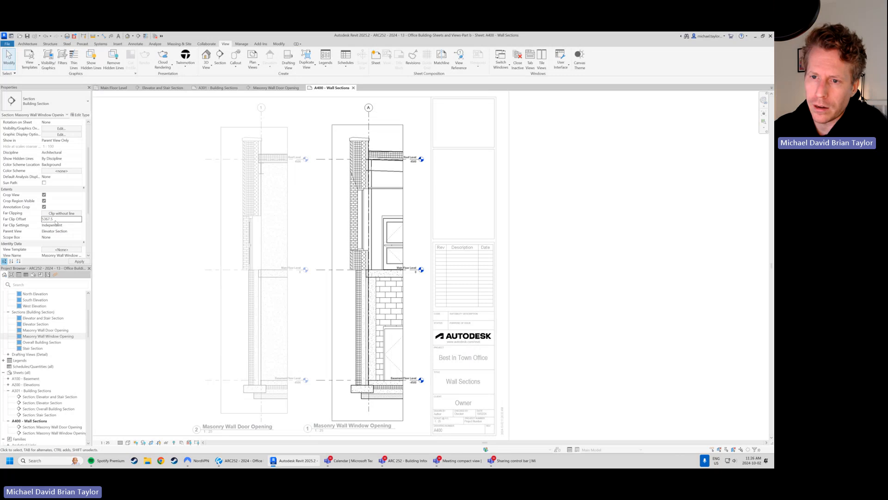
text(10)
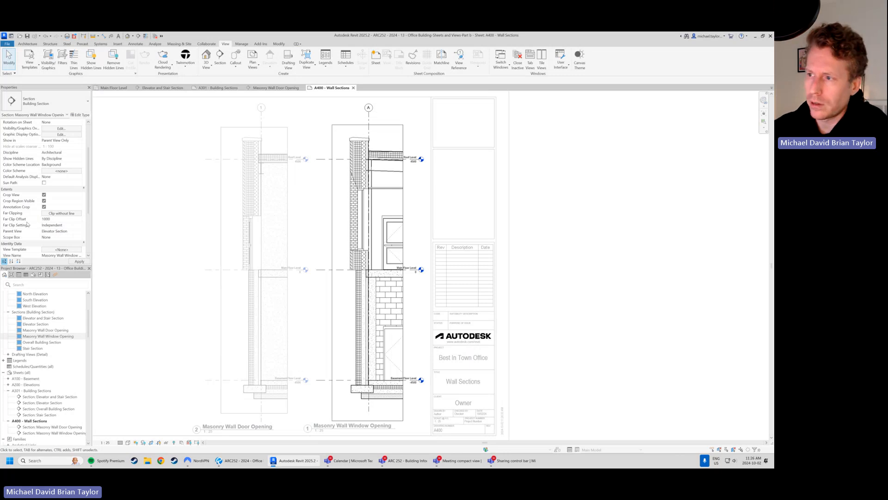
text(00)
click(27, 224)
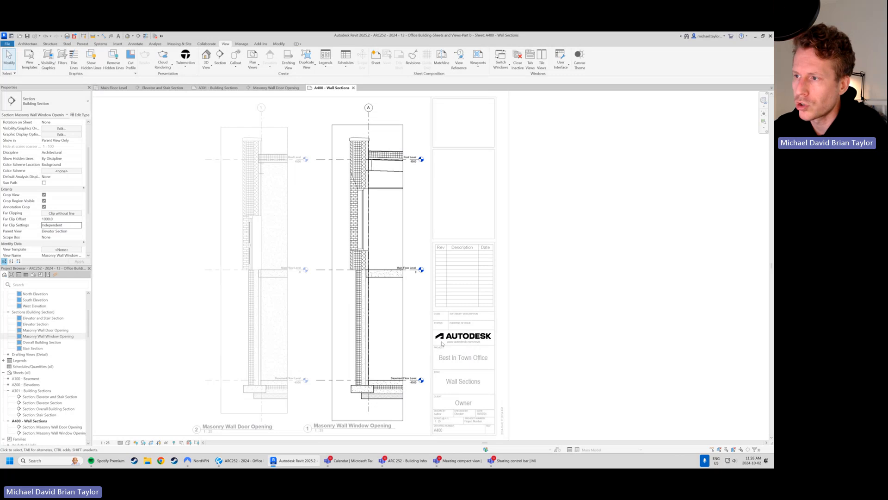
double_click(236, 248)
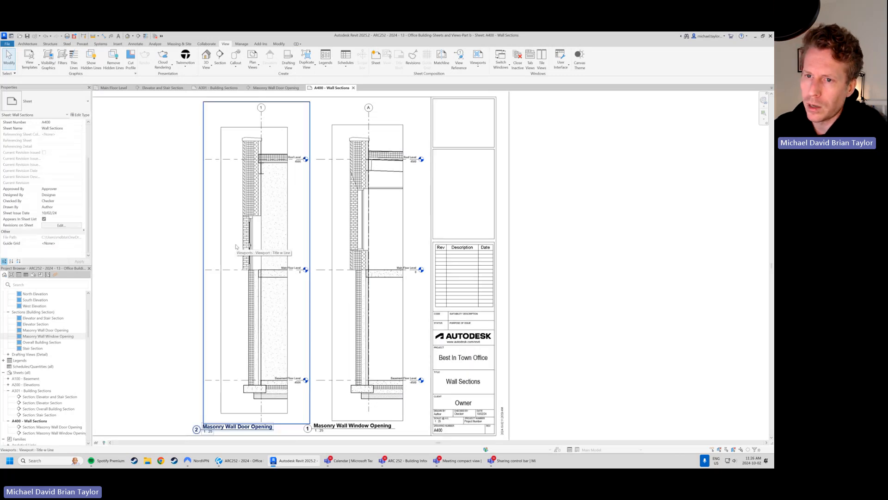
In the Masonry Wall Door Opening view, set Far Clip Settings to Independent and Far Clip Offset to 1000, then deactivate the view.
double_click(236, 248)
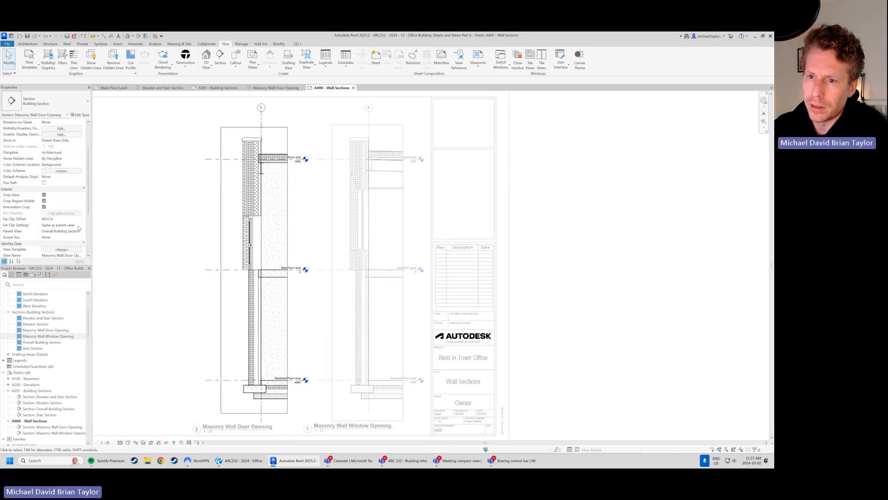
click(78, 228)
click(60, 234)
click(51, 219)
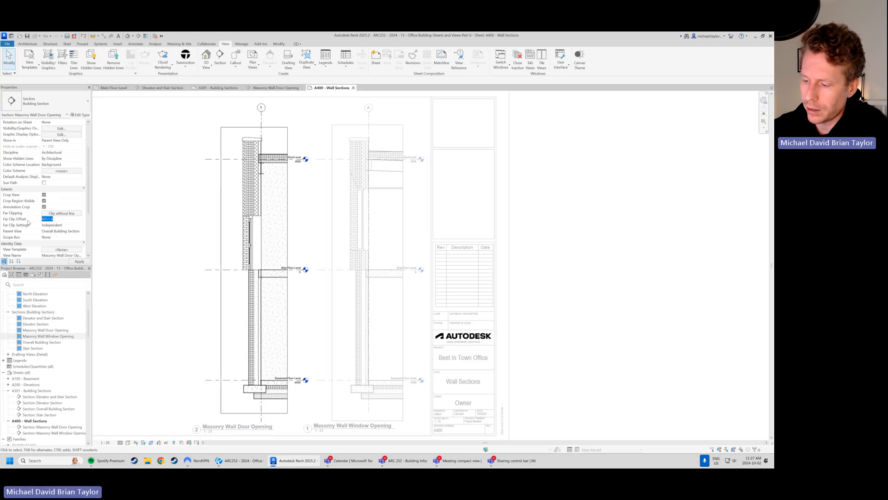
text(1000)
key(Tab)
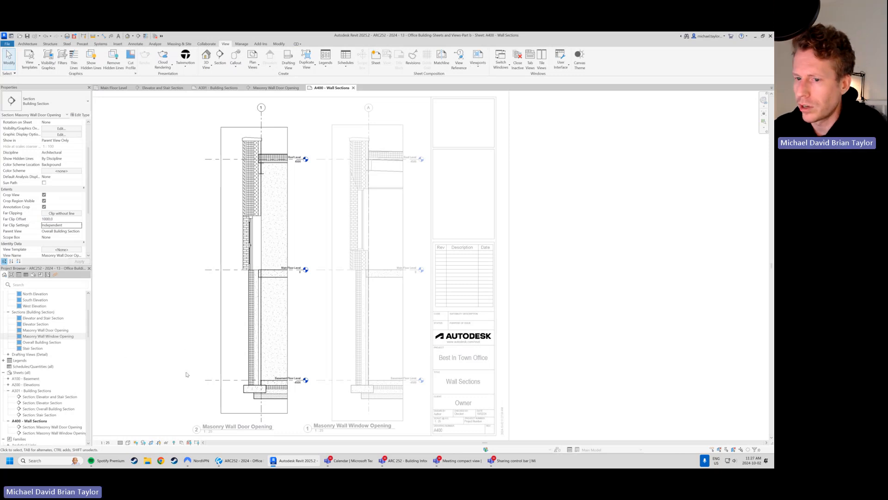
double_click(531, 261)
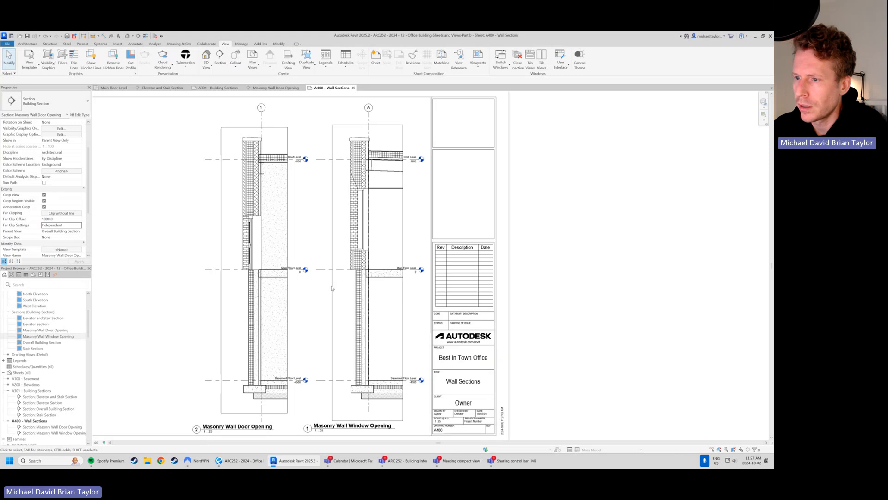
Review the two wall sections across the whole sheet, then switch to Revu to compare them with the reference A400 sheet.
click(290, 240)
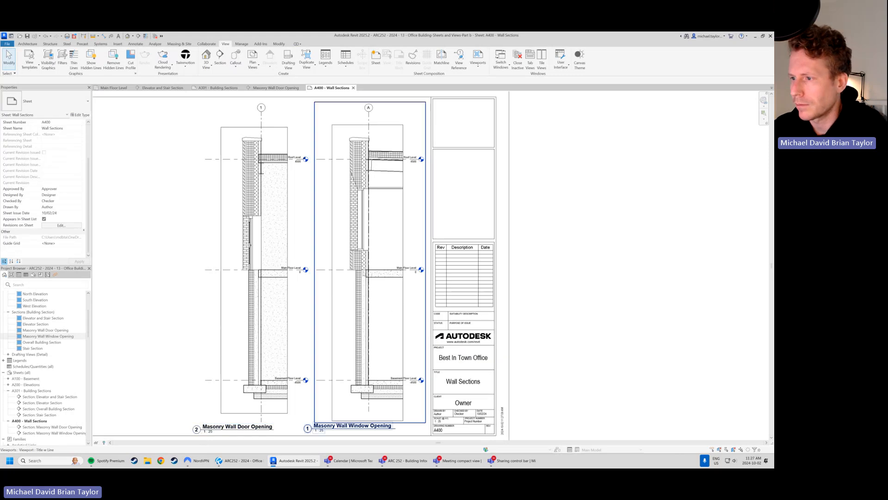
scroll(444, 241, down, 1)
middle_drag(244, 265, 279, 260)
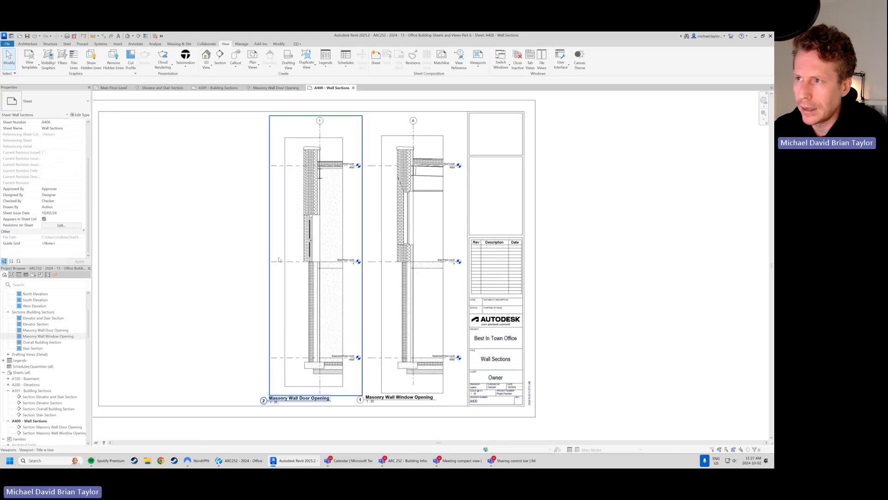
click(245, 464)
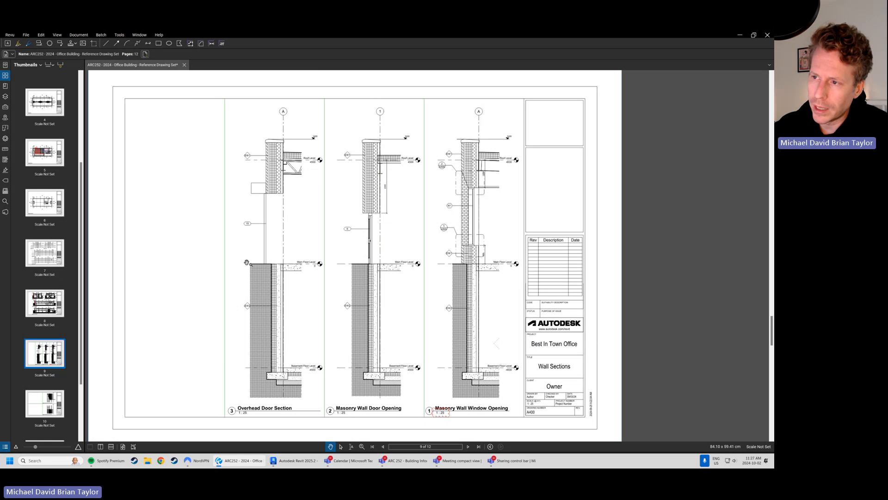
Examine the Overhead Door Section on the reference A400 sheet and find its section marker on the reference main floor plan, page 3.
scroll(267, 206, up, 2)
drag(241, 137, 246, 167)
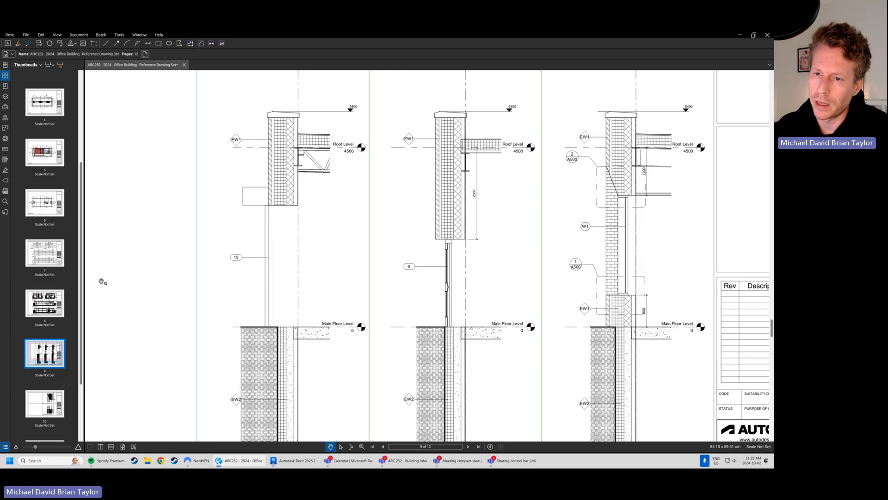
scroll(45, 259, up, 3)
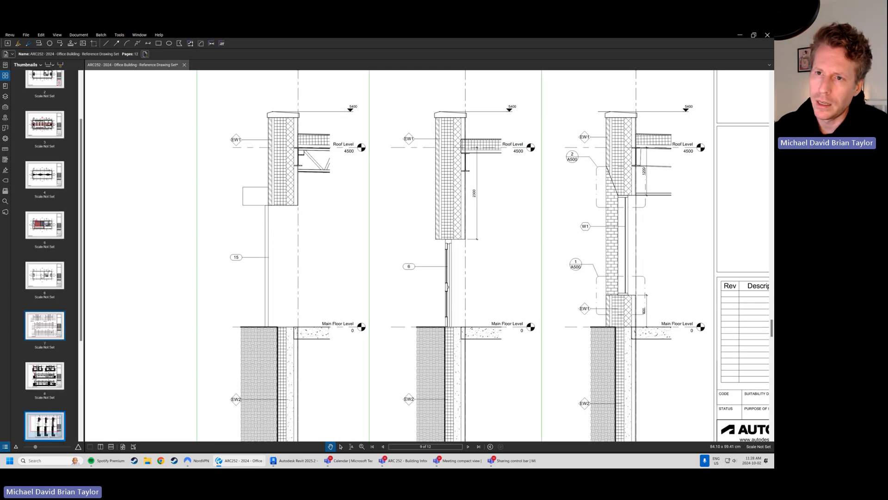
click(50, 133)
scroll(426, 197, up, 2)
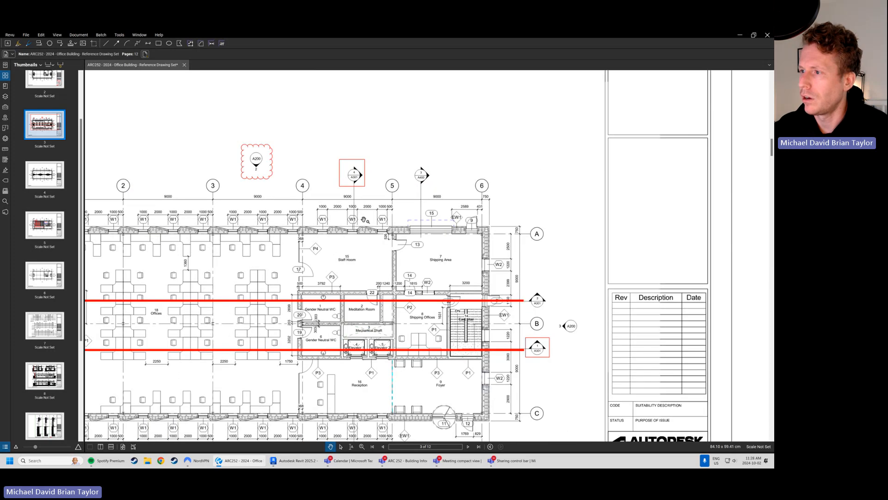
scroll(423, 175, up, 2)
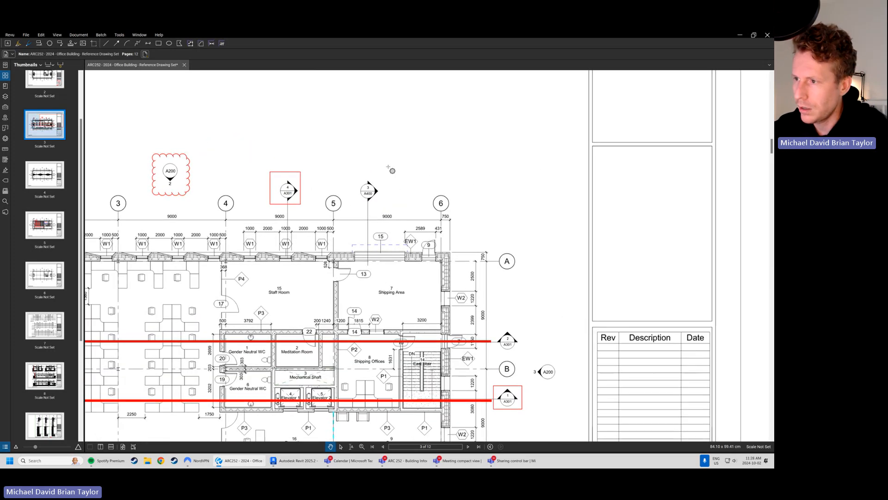
Mark the A400 section marker between grids 5 and 6 on the reference floor plan with a red revision cloud.
key(e)
drag(393, 215, 394, 217)
key(Escape)
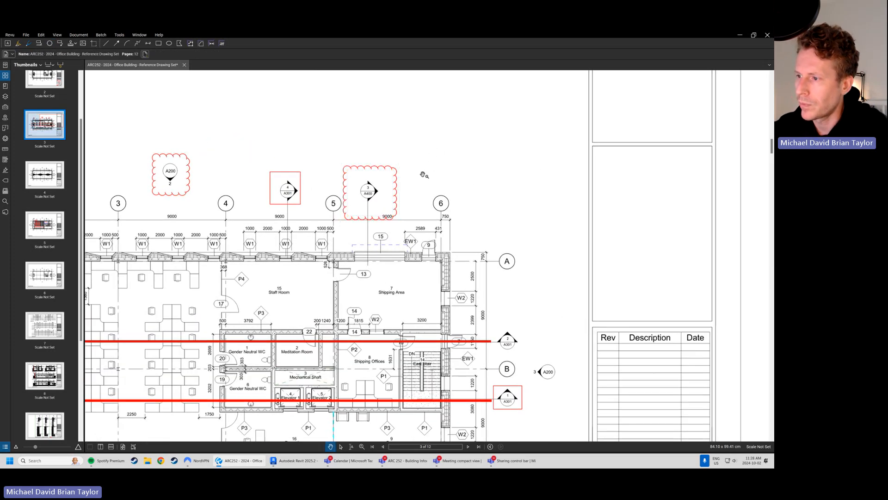
drag(429, 170, 444, 182)
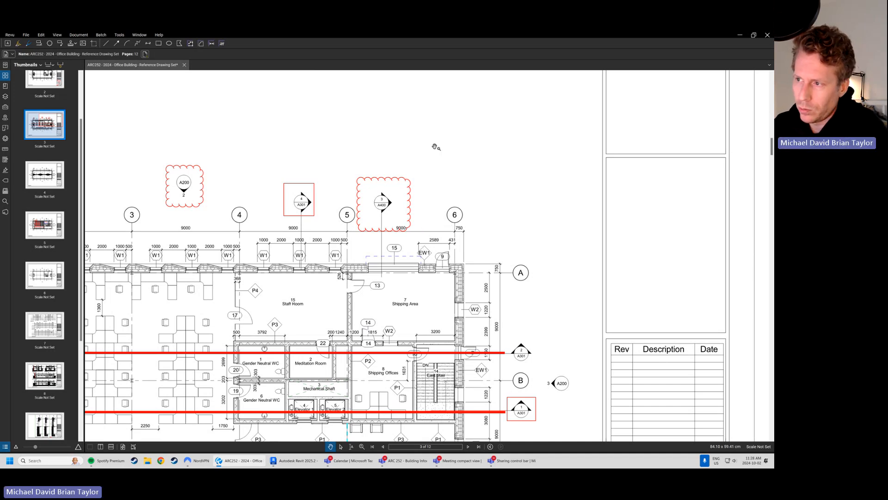
scroll(437, 147, down, 1)
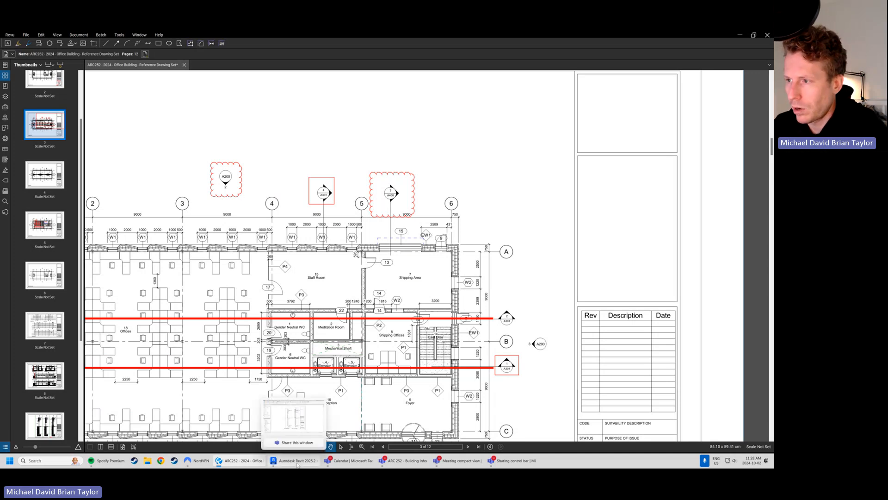
scroll(436, 258, up, 1)
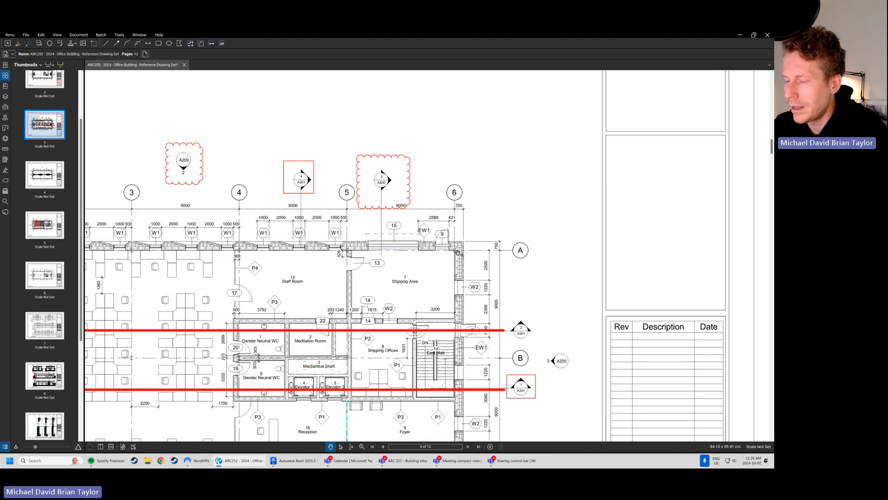
drag(442, 261, 438, 265)
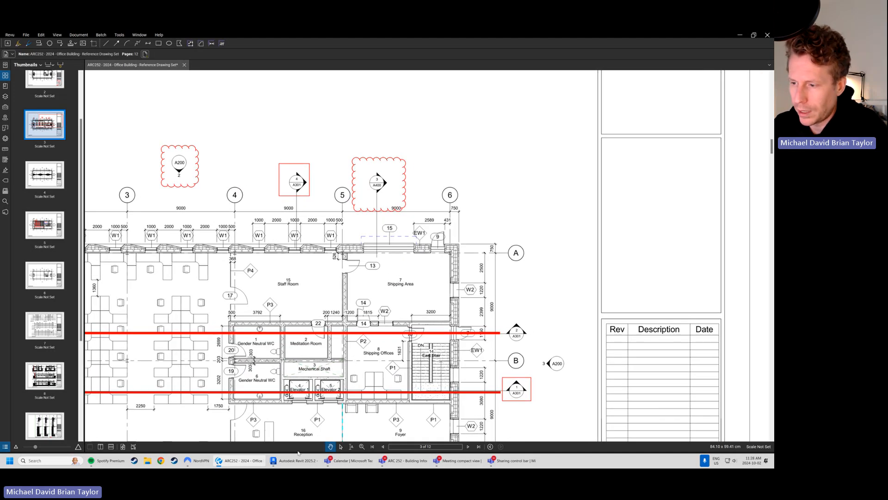
Switch to Revit and, in the Main Floor Level plan, draw a vertical section through the overhead door into the Shipping Area, facing grid 6.
click(296, 461)
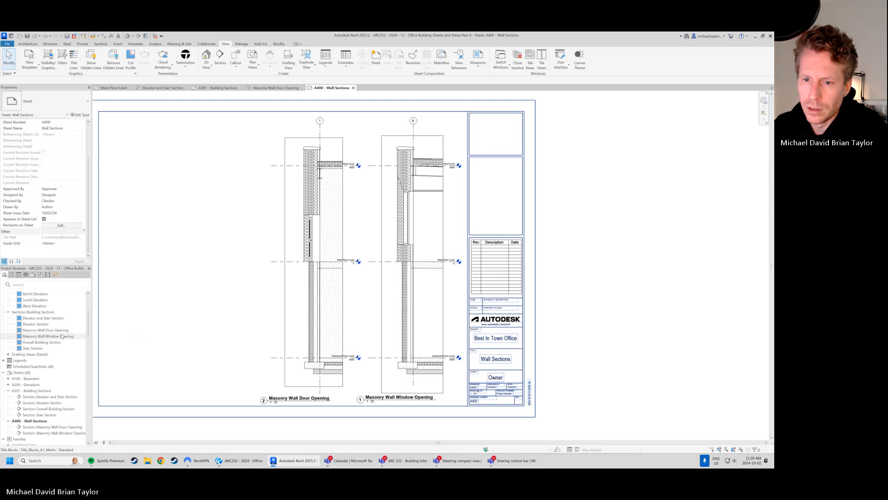
double_click(37, 312)
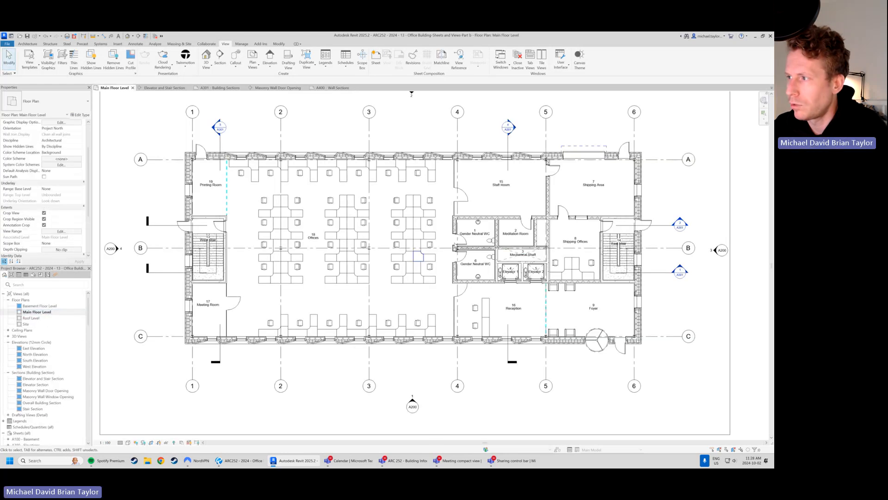
middle_drag(580, 206, 408, 249)
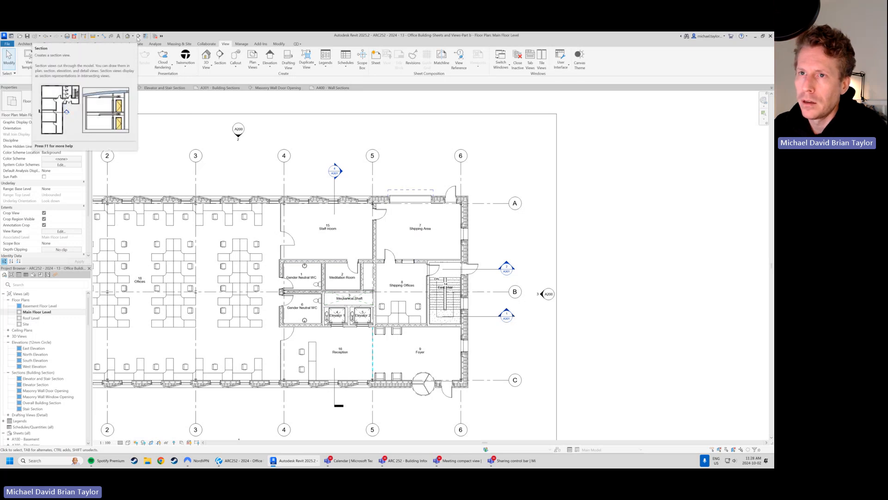
click(221, 59)
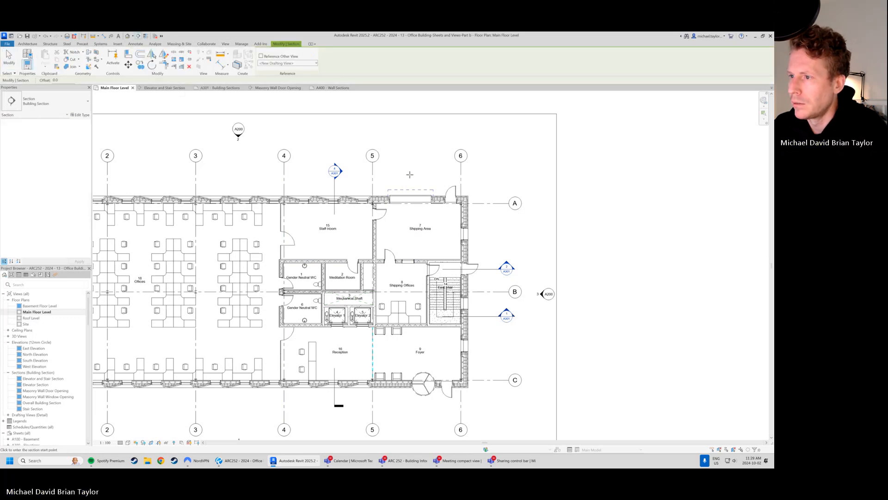
click(410, 170)
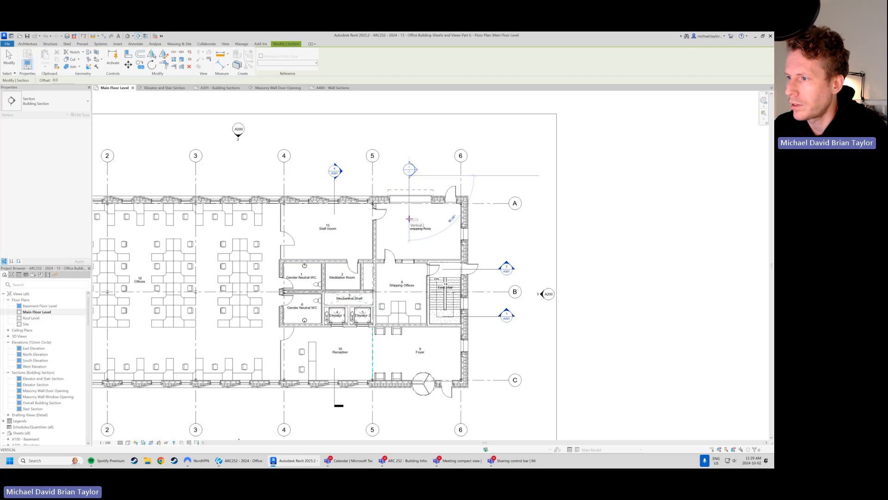
click(409, 219)
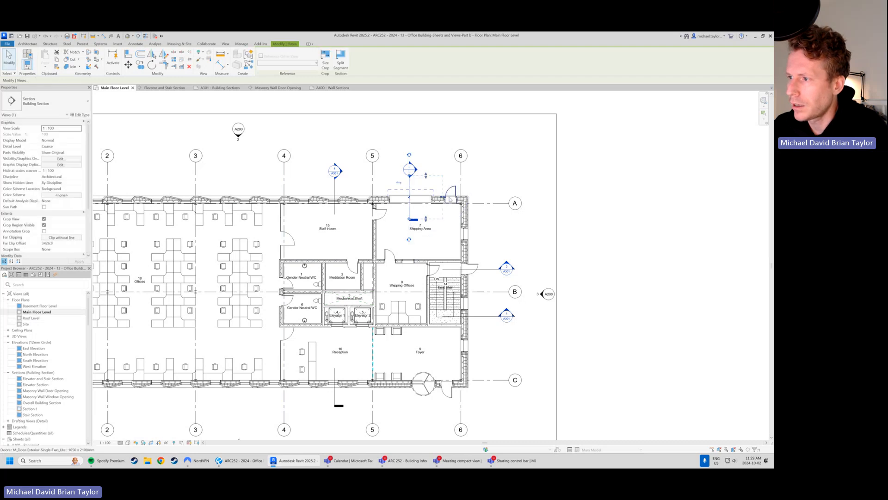
Reduce the overhead door section's far clip depth to about 2626 and set its View Scale to 1 : 25.
drag(442, 197, 435, 198)
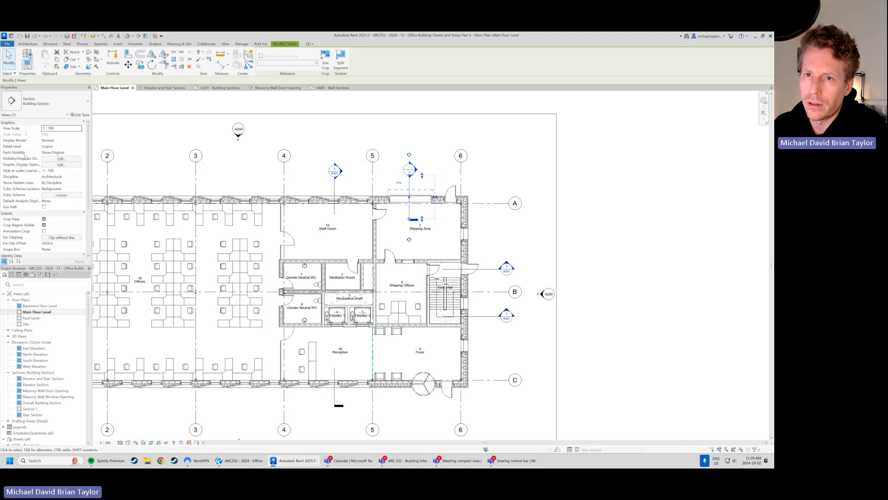
click(80, 130)
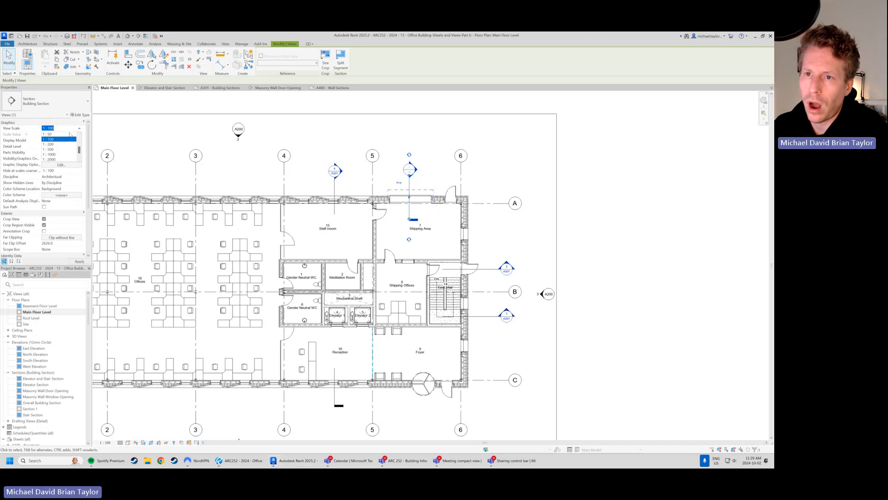
scroll(58, 141, up, 1)
click(54, 145)
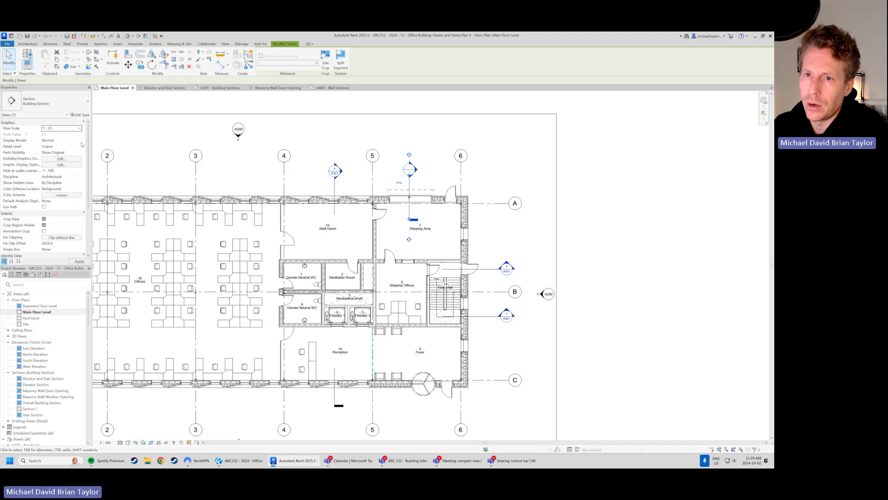
Set the detail level of the new section through the Shipping Area's overhead door to Fine.
click(80, 146)
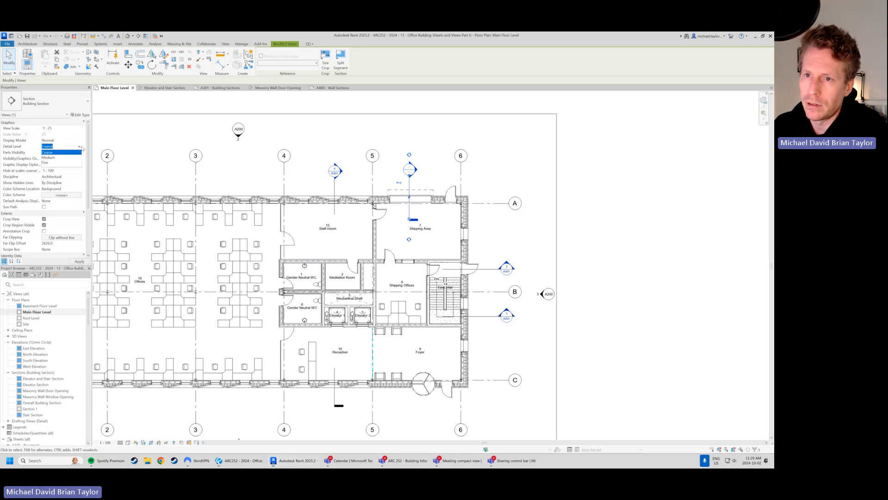
click(59, 165)
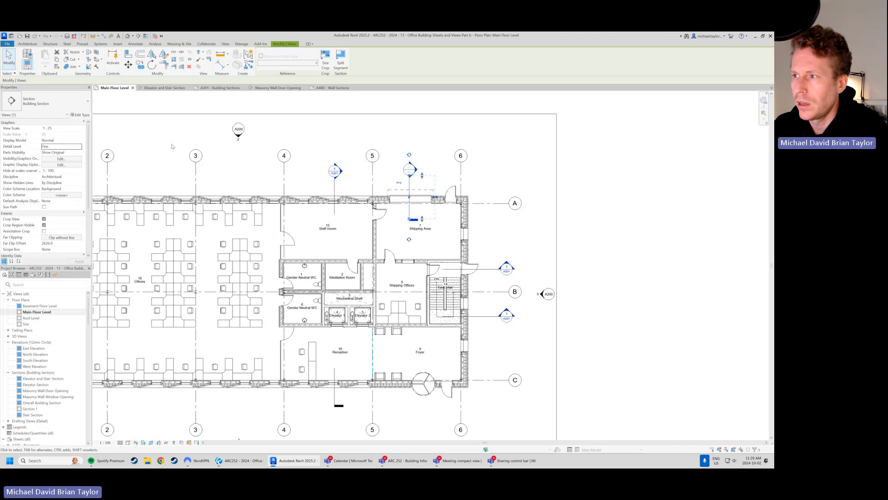
click(171, 146)
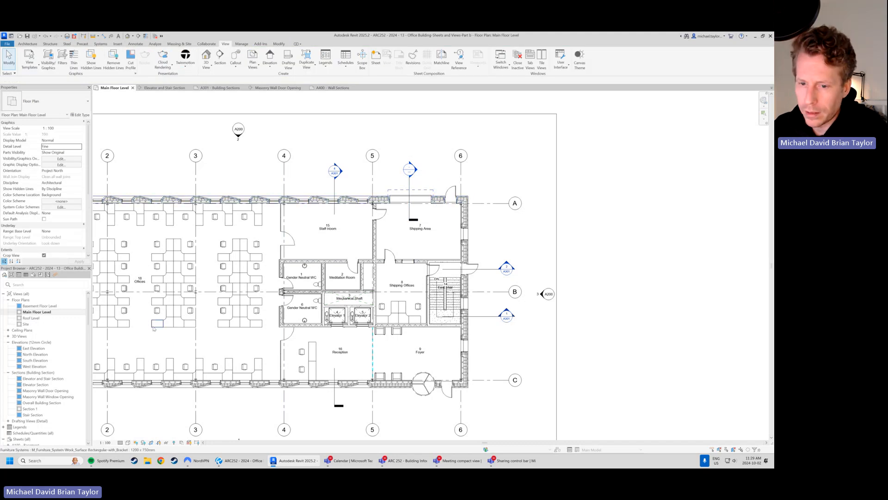
Check the title of the third wall section on the Wall Sections page of the reference drawing set in Revu.
click(44, 408)
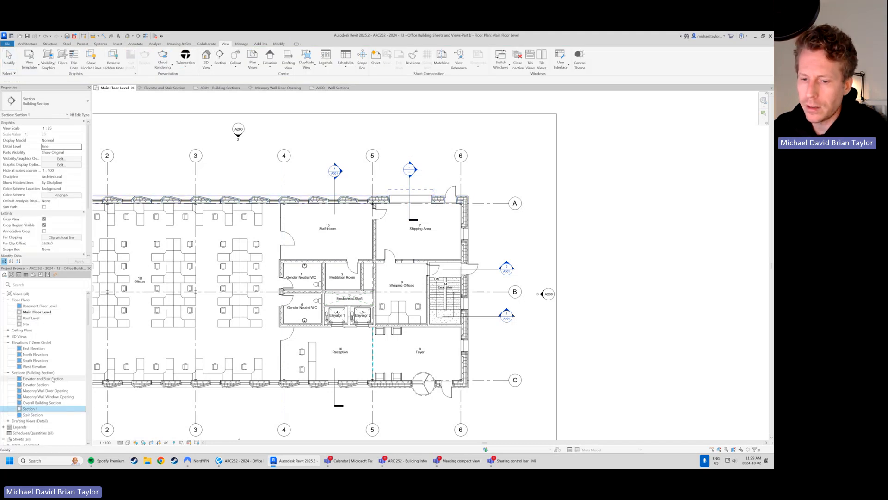
scroll(52, 379, down, 2)
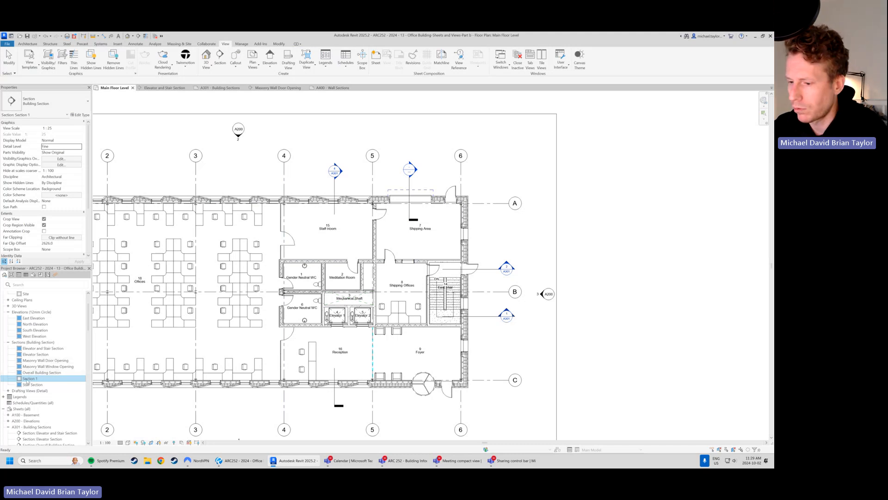
click(242, 461)
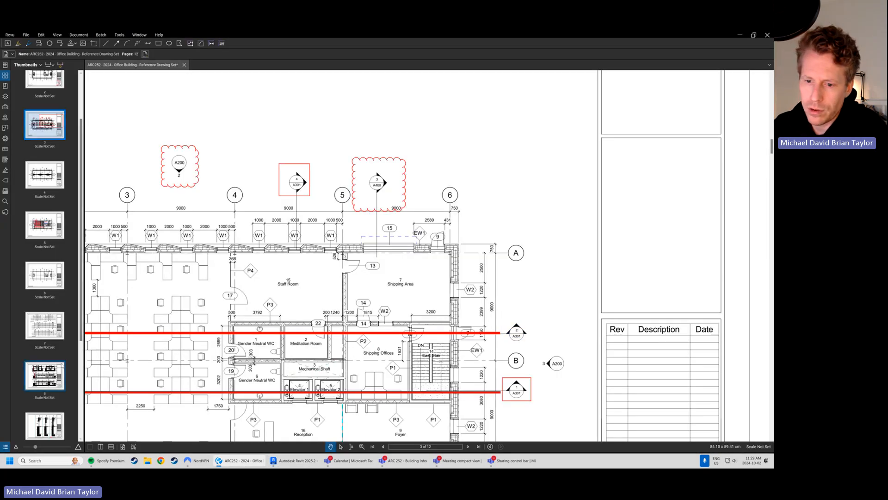
click(45, 425)
scroll(236, 257, down, 3)
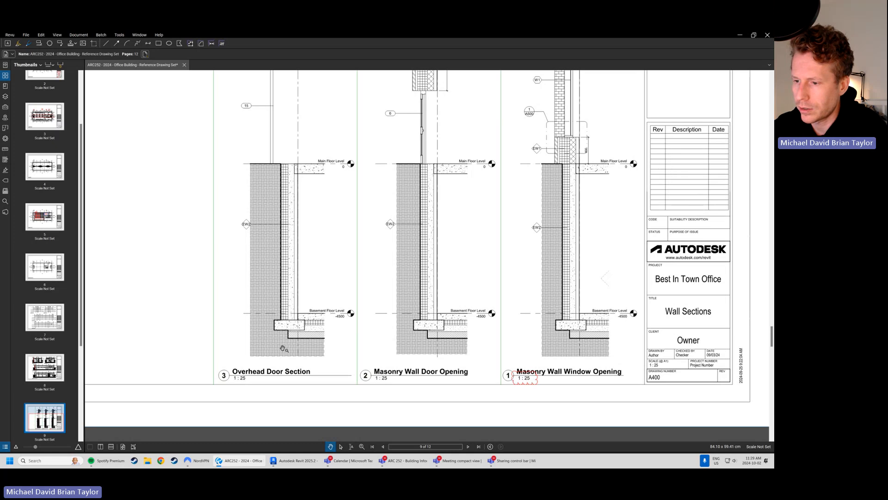
click(295, 460)
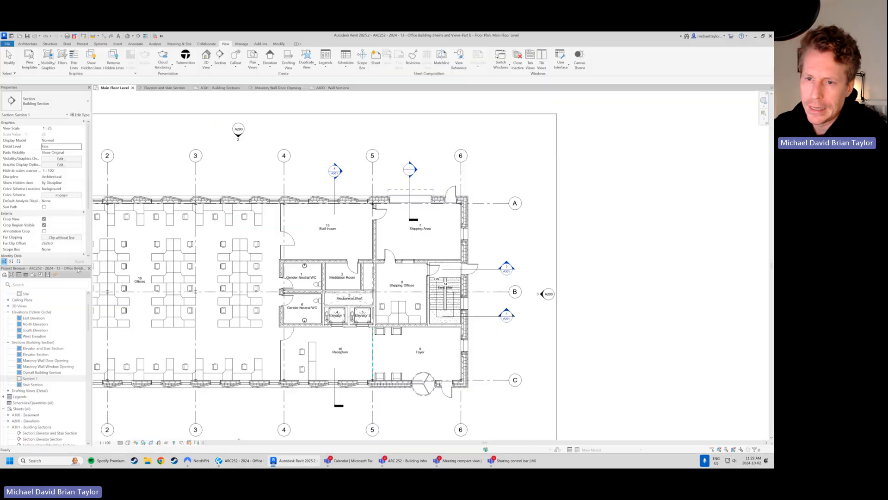
Back in Revit, rename the section view through the Shipping Area as Overhead Door Section.
click(409, 185)
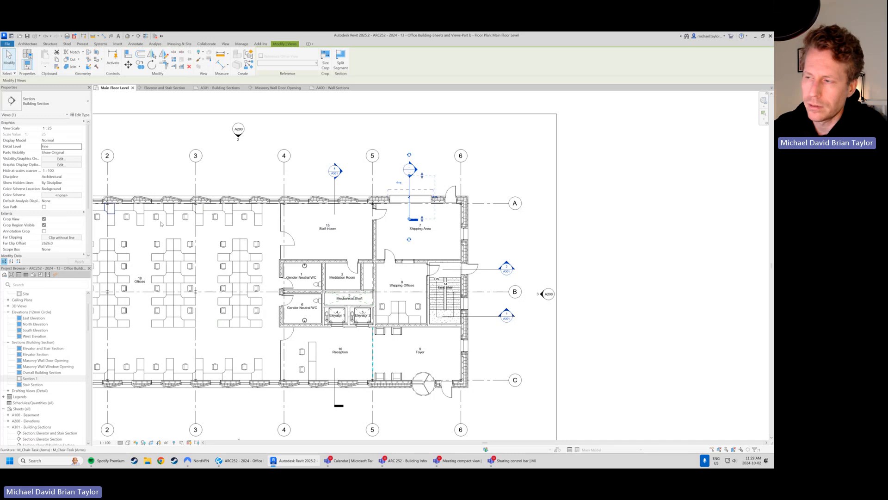
key(Escape)
click(409, 188)
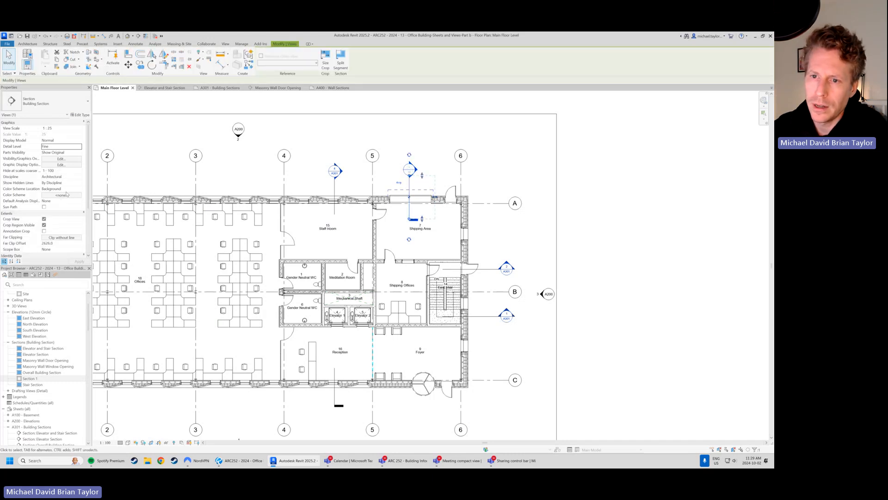
scroll(65, 204, down, 2)
click(56, 238)
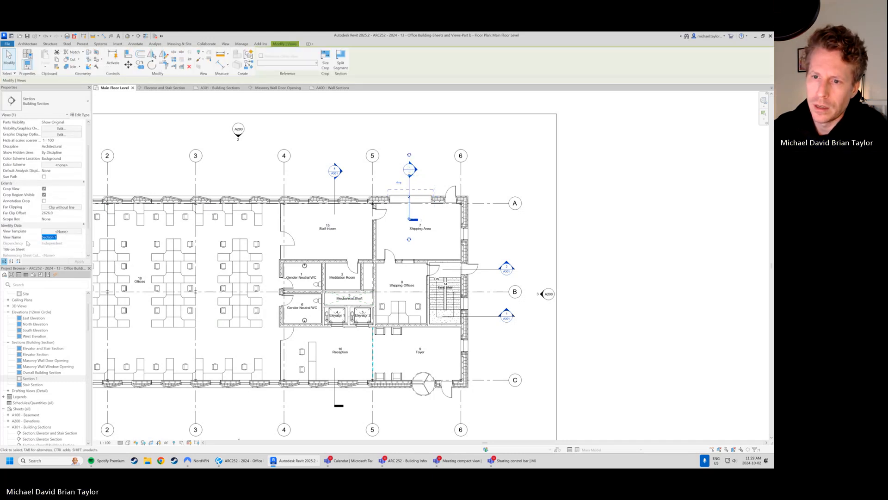
text(Overh)
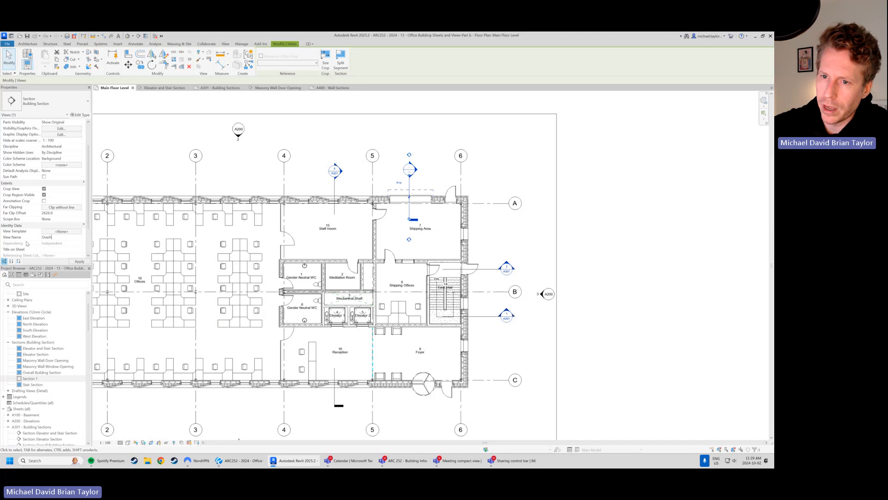
text(ead Door Section)
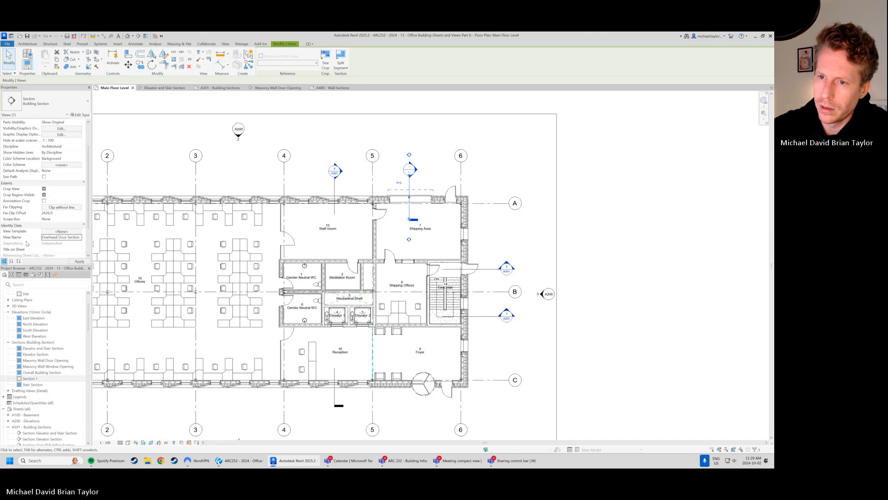
key(Return)
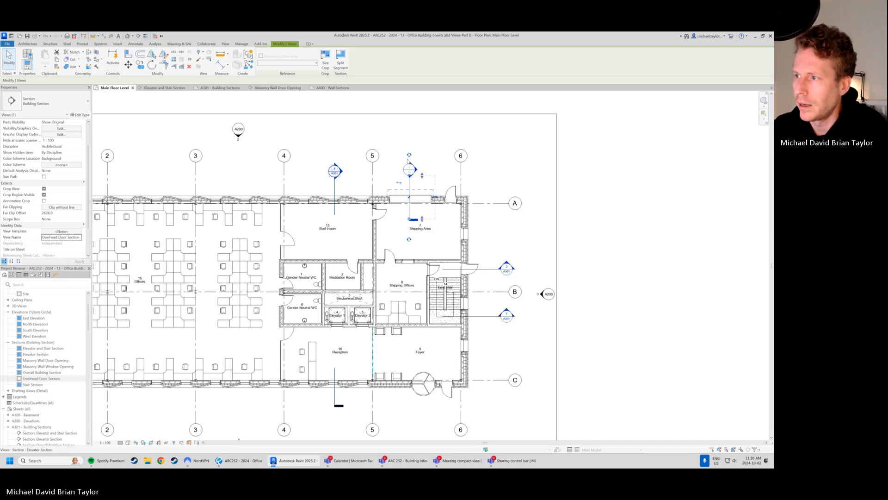
click(429, 141)
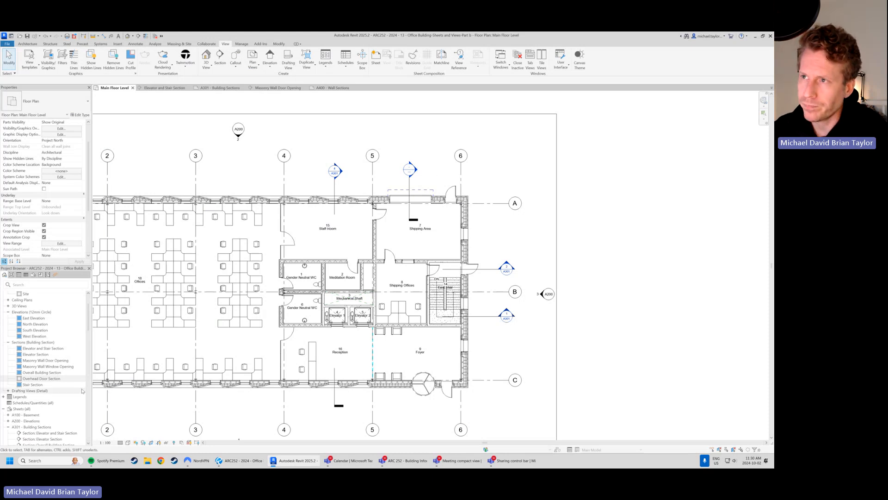
Place the Overhead Door Section on sheet A400 - Wall Sections beside Masonry Wall Door Opening, with its level lines aligned.
click(335, 88)
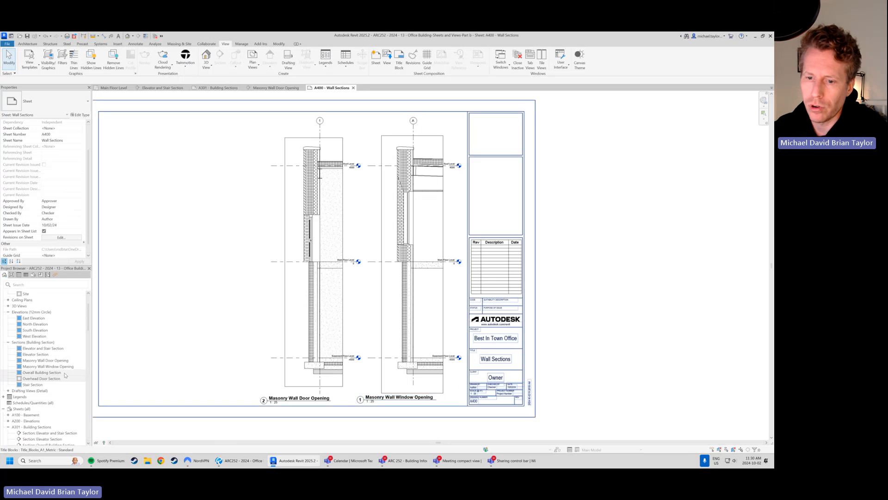
drag(185, 280, 208, 255)
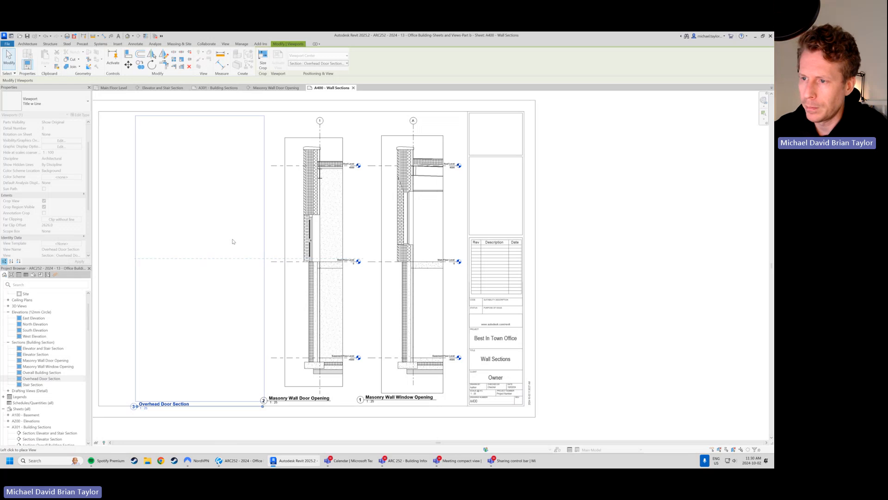
click(200, 261)
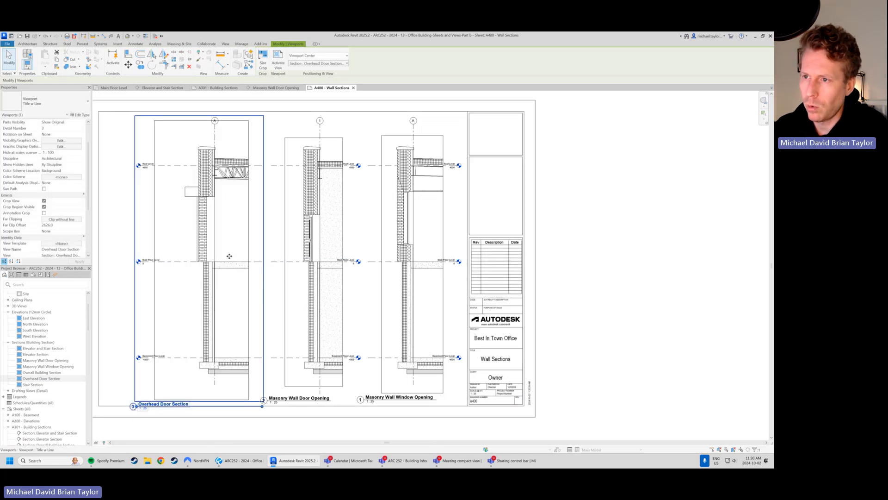
middle_drag(188, 263, 203, 261)
middle_drag(181, 308, 211, 300)
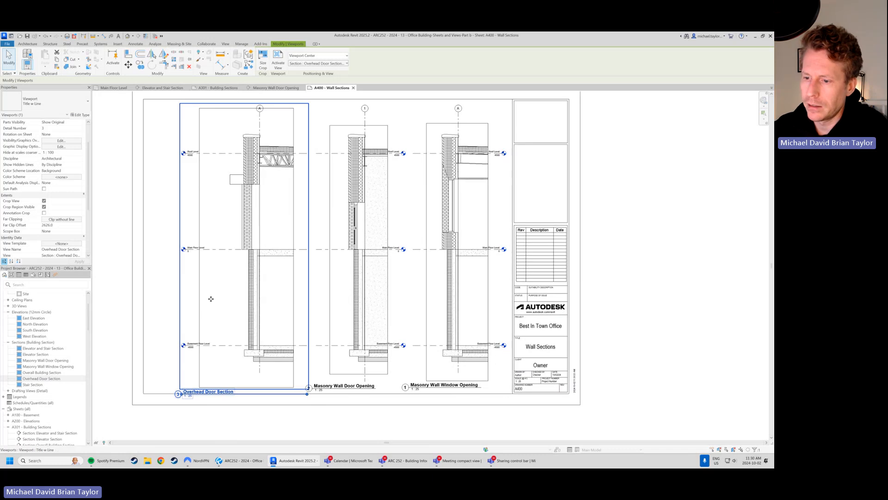
click(169, 317)
Activate the Overhead Door Section view for editing directly on the sheet.
scroll(238, 309, up, 1)
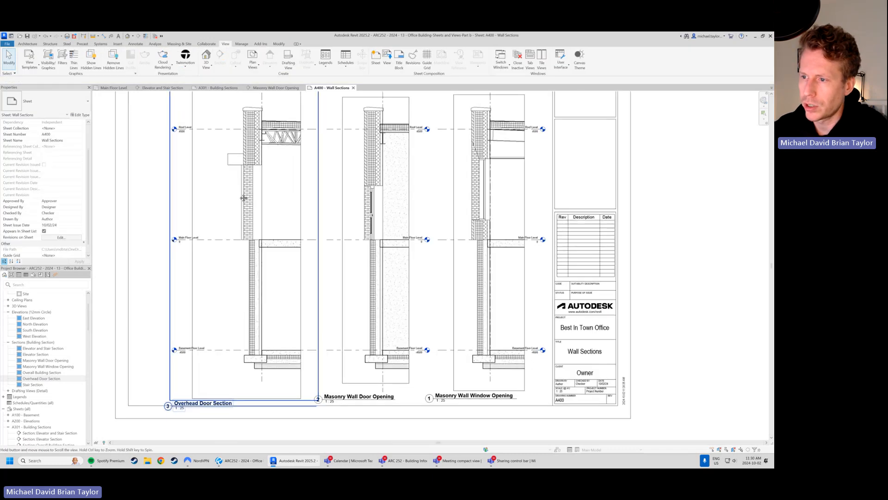
scroll(259, 189, down, 1)
middle_drag(260, 189, 239, 224)
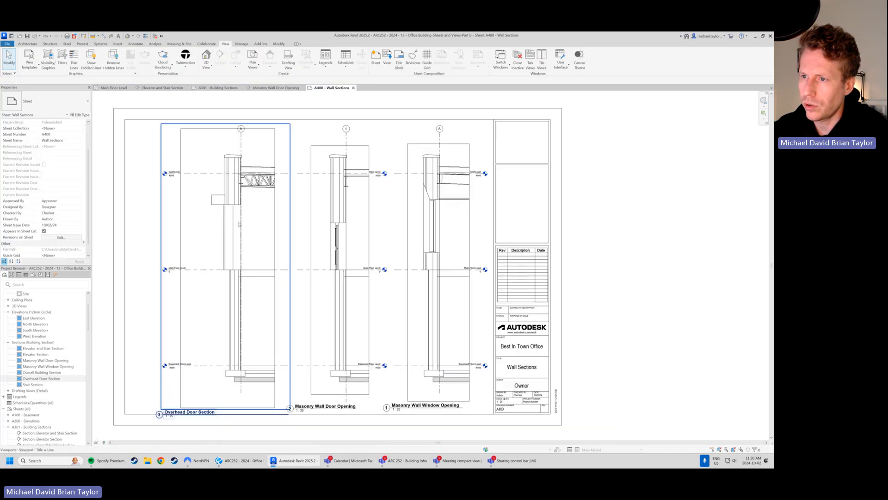
double_click(212, 249)
scroll(290, 245, up, 1)
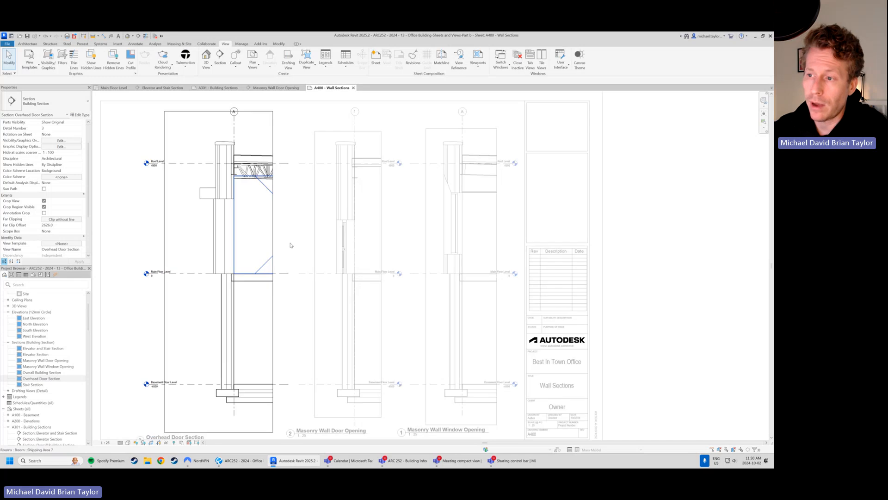
right_click(219, 235)
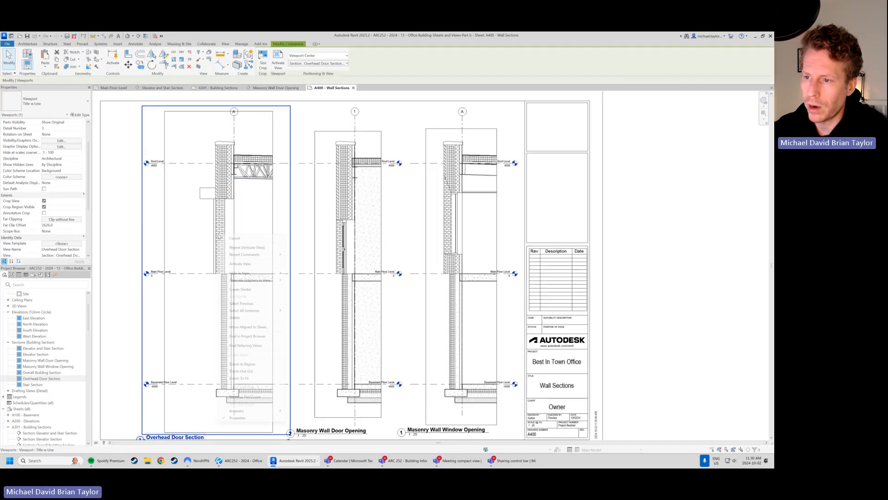
click(245, 263)
Narrow the Overhead Door Section's crop region by moving both vertical edges in toward the wall.
click(245, 263)
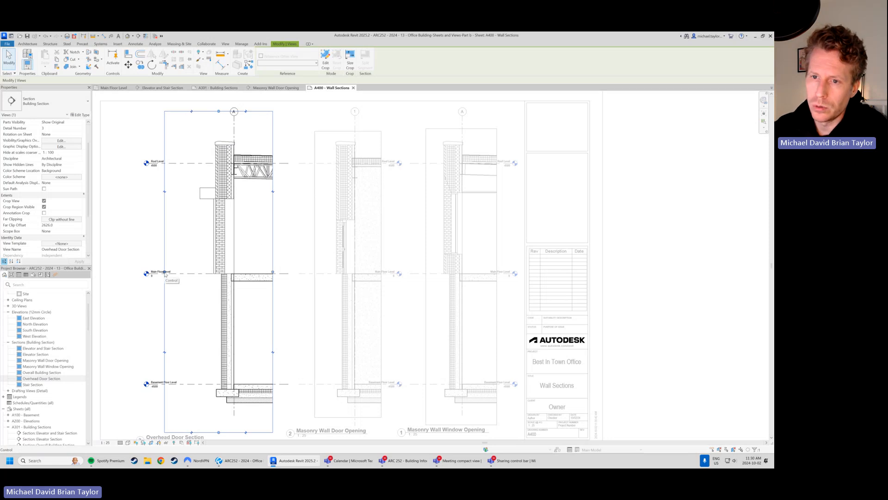
drag(165, 274, 194, 273)
scroll(201, 174, down, 1)
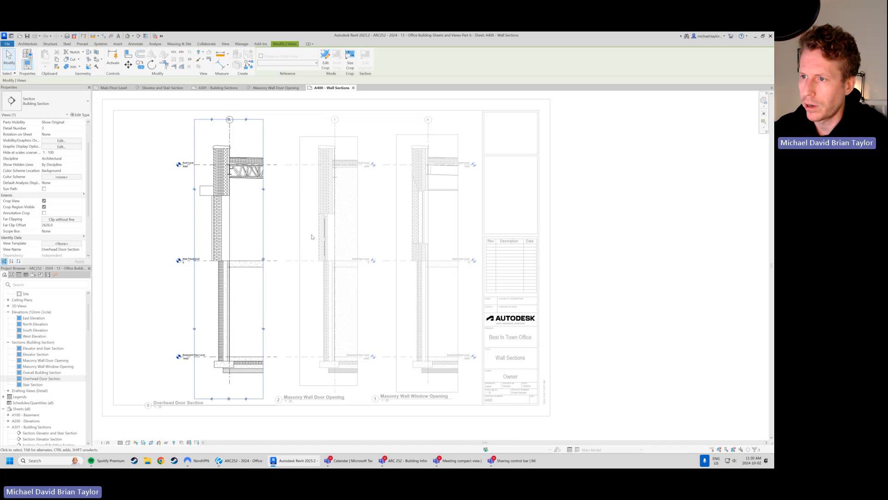
scroll(263, 268, up, 1)
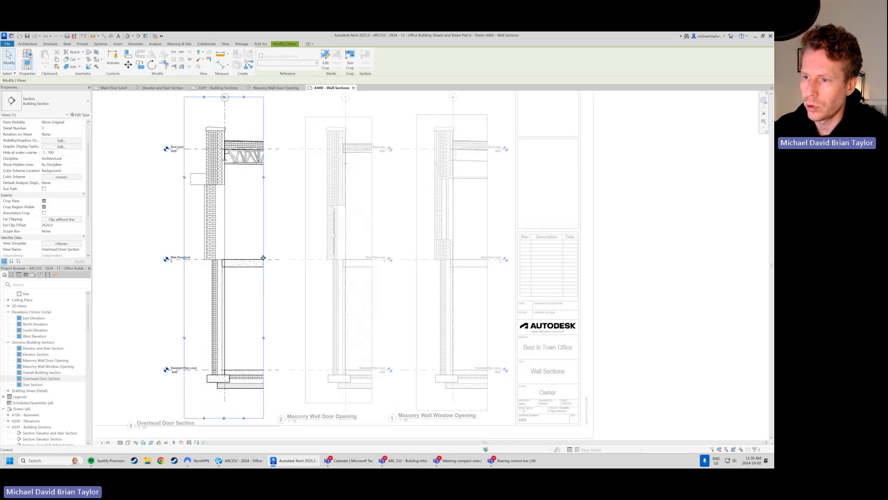
drag(263, 258, 256, 258)
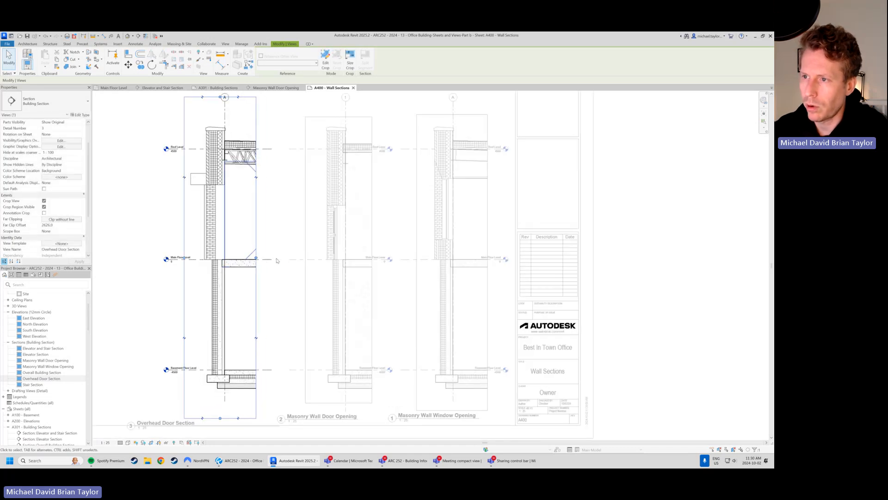
Show the Roof, Main Floor and Basement Floor level heads on the interior side of the section and hide the exterior ones.
click(280, 149)
click(284, 149)
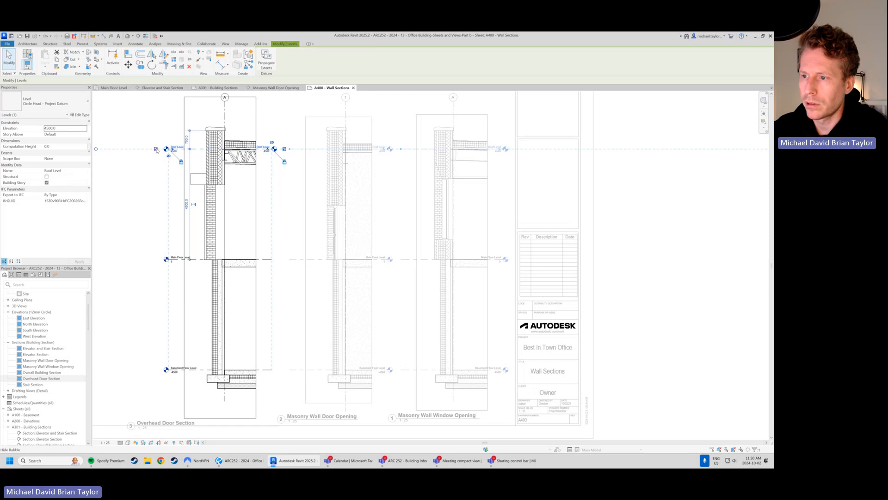
click(175, 258)
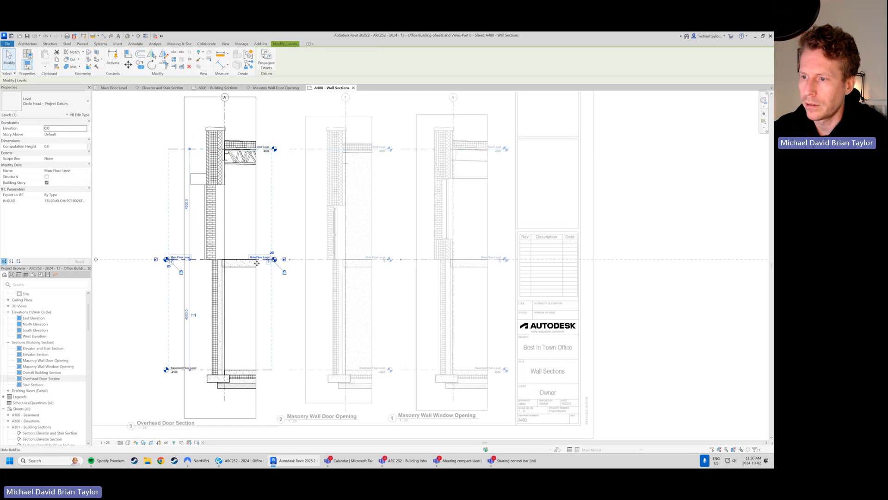
click(156, 259)
click(199, 369)
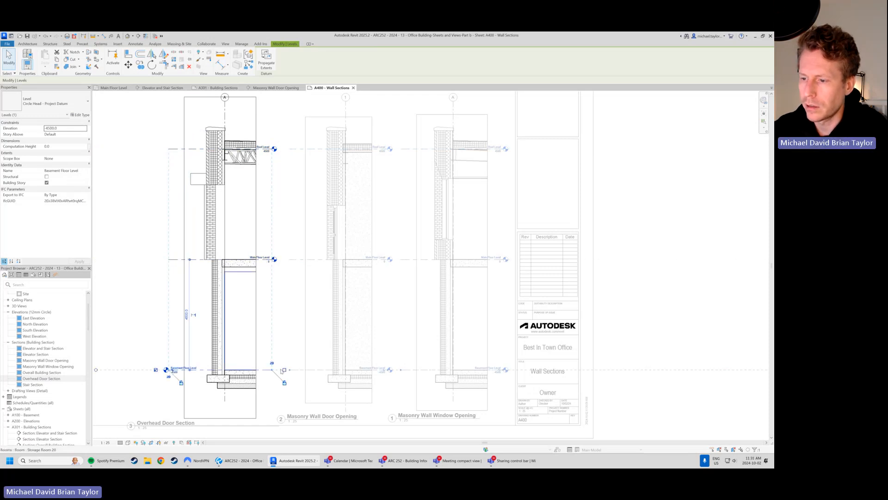
click(155, 369)
scroll(262, 258, down, 2)
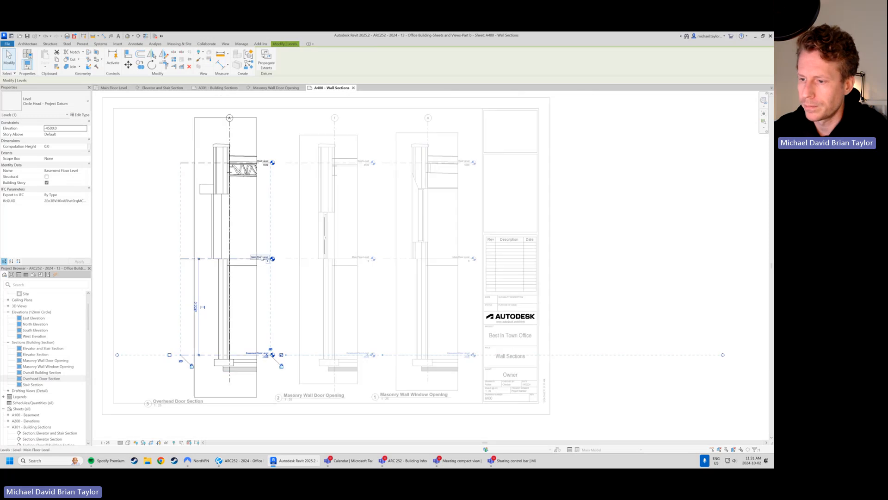
click(328, 422)
Raise the lower edge of the Overhead Door Section's crop region to line up with the neighbouring Masonry Wall Door Opening crop.
middle_drag(390, 376, 483, 322)
middle_drag(312, 232, 294, 255)
click(320, 348)
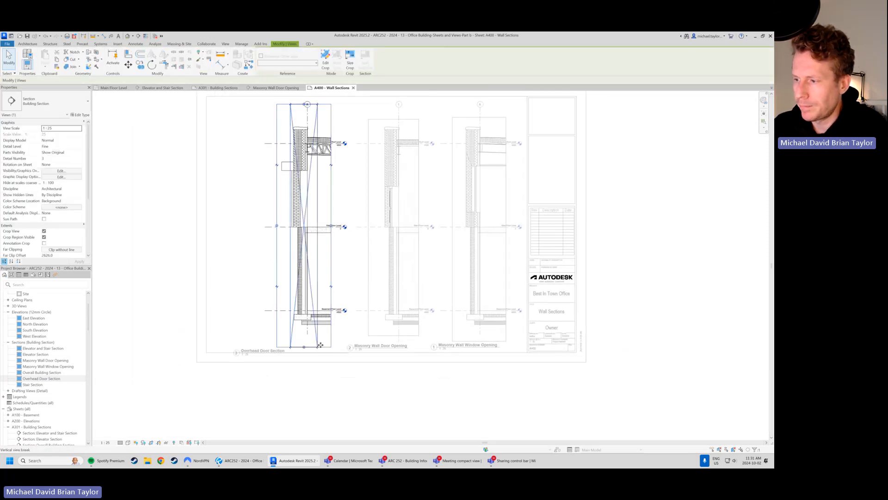
drag(304, 347, 306, 334)
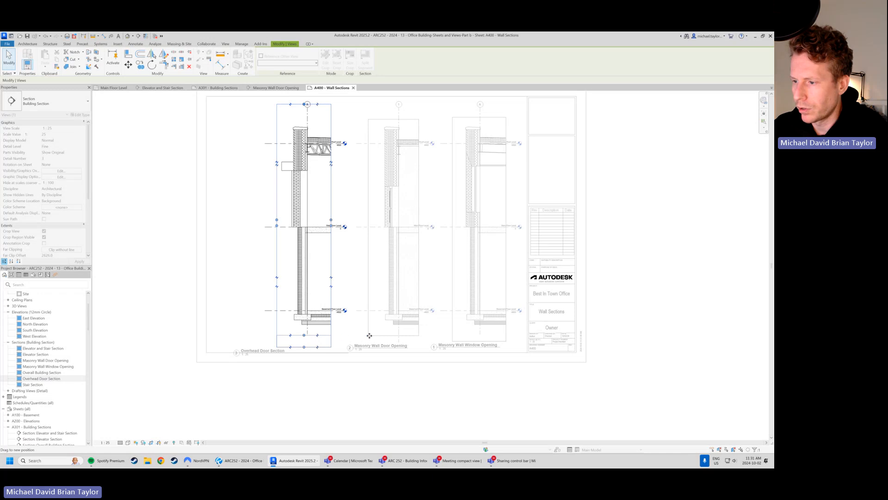
scroll(370, 332, up, 2)
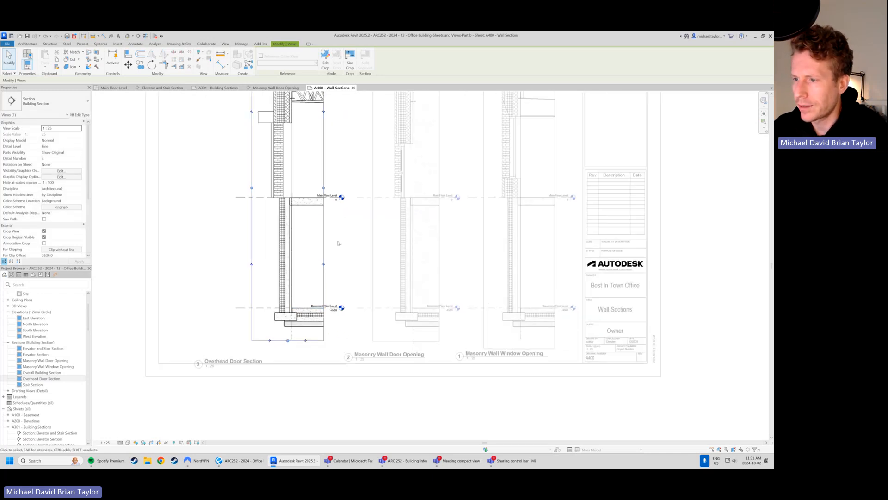
scroll(321, 264, up, 3)
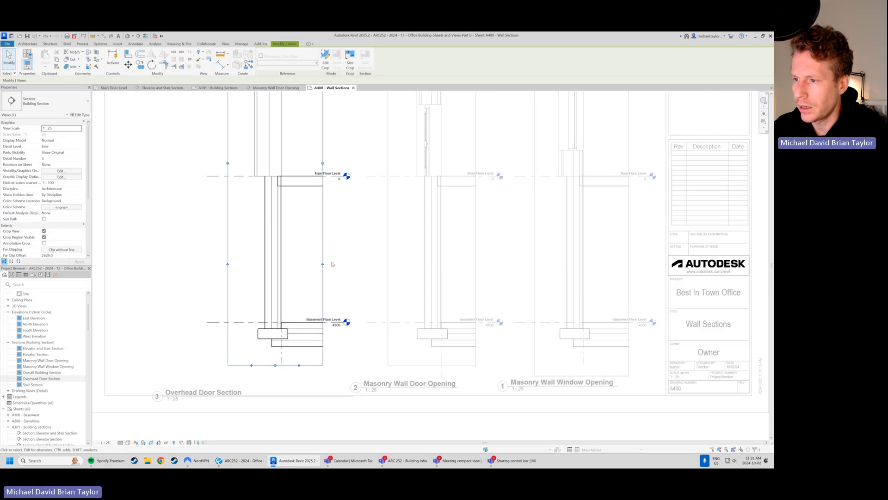
Add a horizontal view break to the Overhead Door Section's crop region, cutting out the middle of the wall between roof and basement.
scroll(215, 240, down, 3)
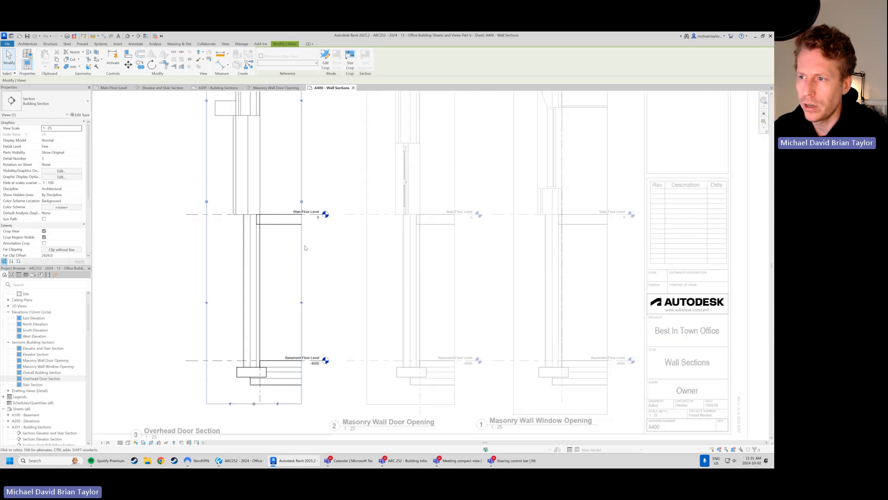
scroll(283, 189, down, 3)
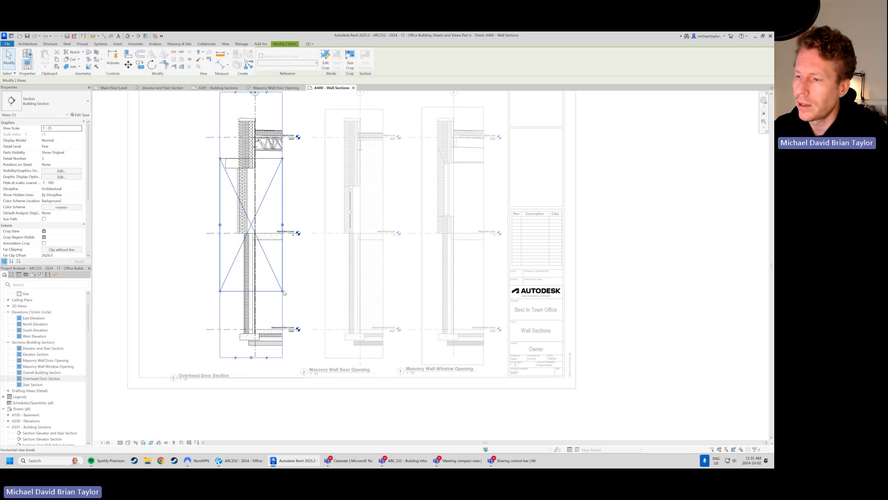
click(283, 292)
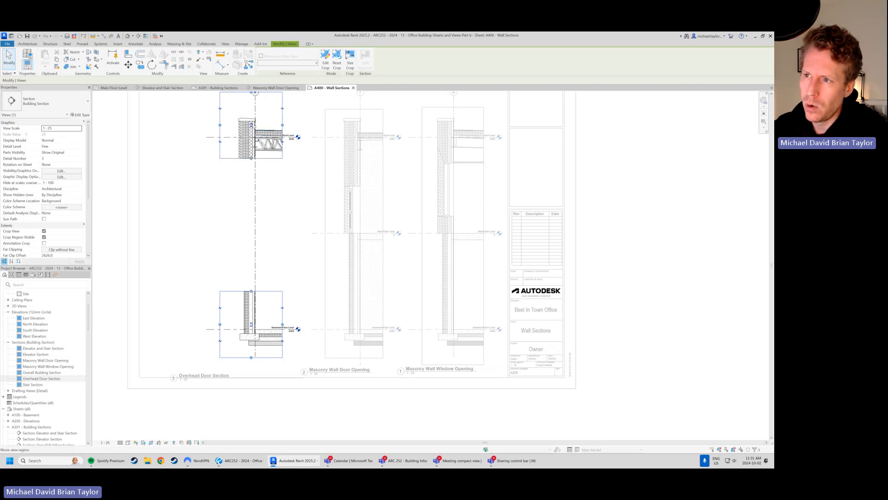
Try moving the upper view region down to just above the lower one, and undo the move.
scroll(248, 115, up, 1)
scroll(248, 115, up, 1)
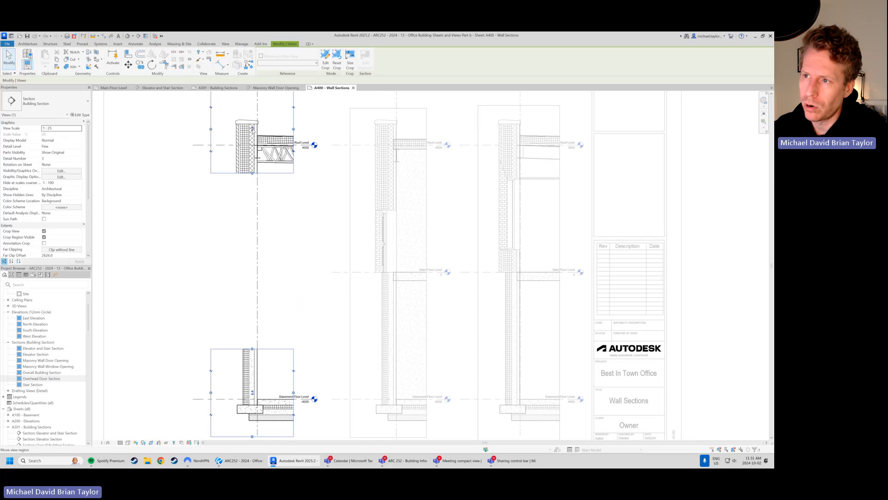
scroll(253, 129, down, 1)
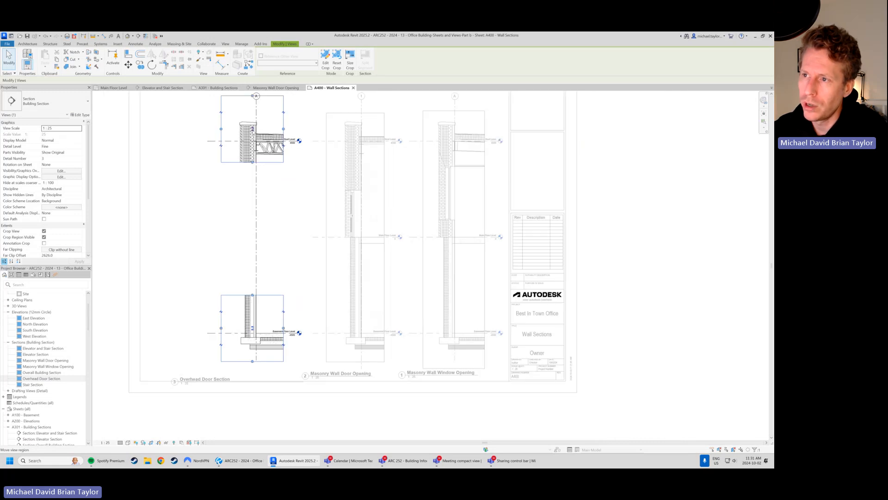
drag(252, 129, 249, 254)
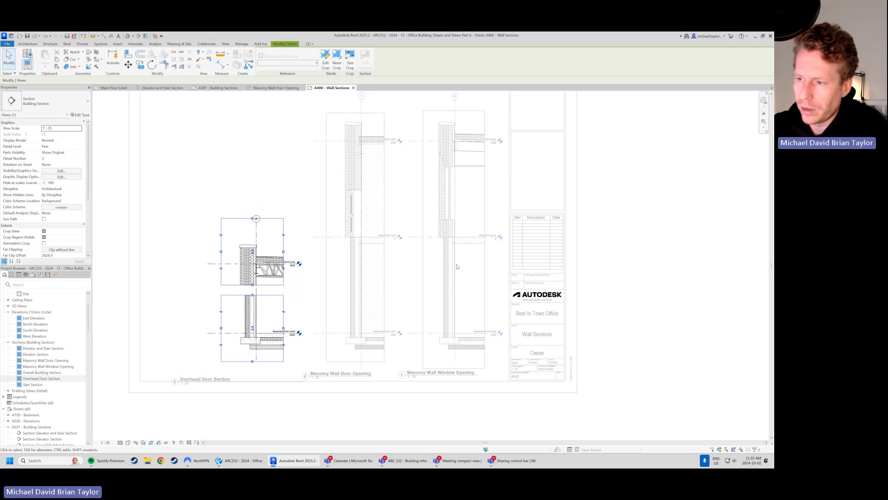
key(ctrl+z)
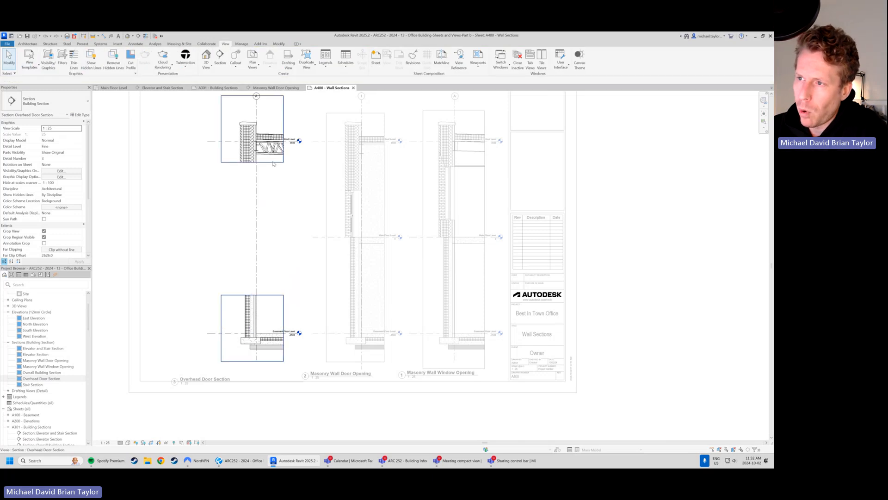
Rejoin the two view regions by extending the lower region's upper edge to the upper region, and dismiss the warning.
click(274, 162)
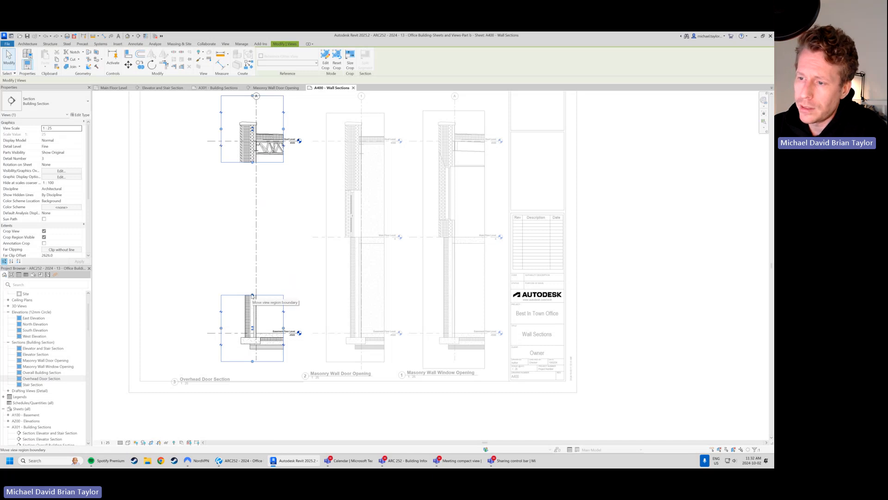
drag(252, 295, 267, 162)
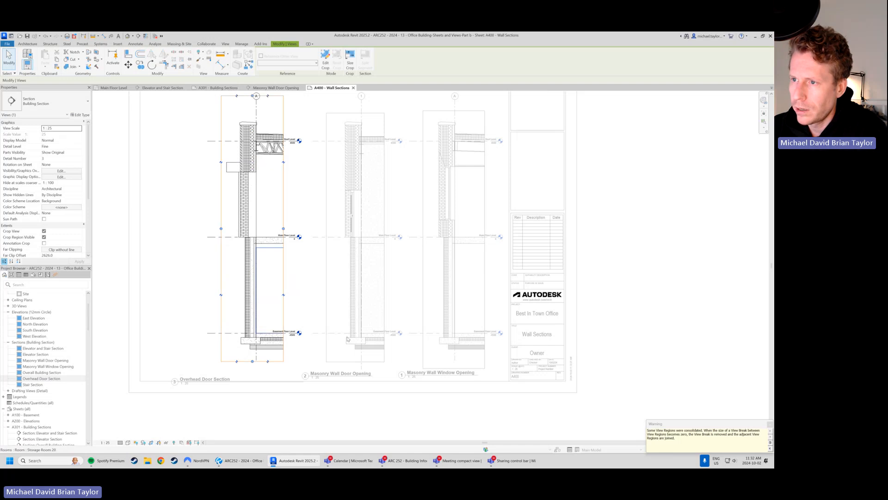
click(770, 424)
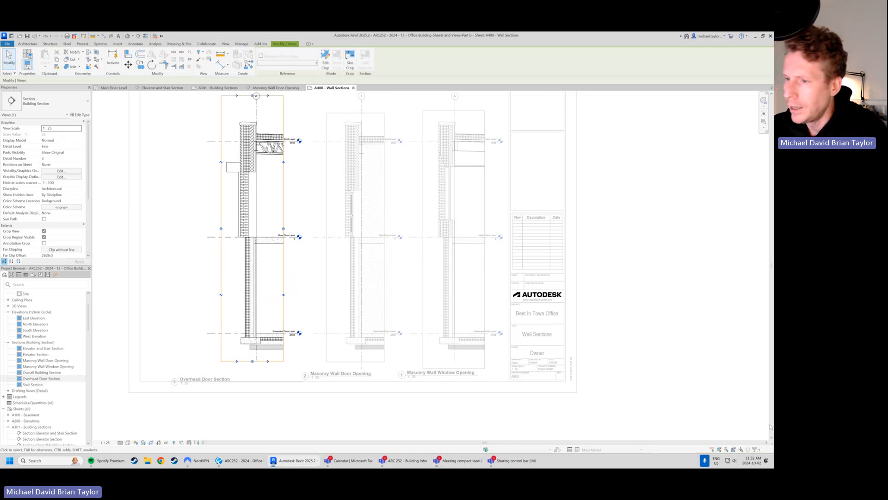
click(289, 425)
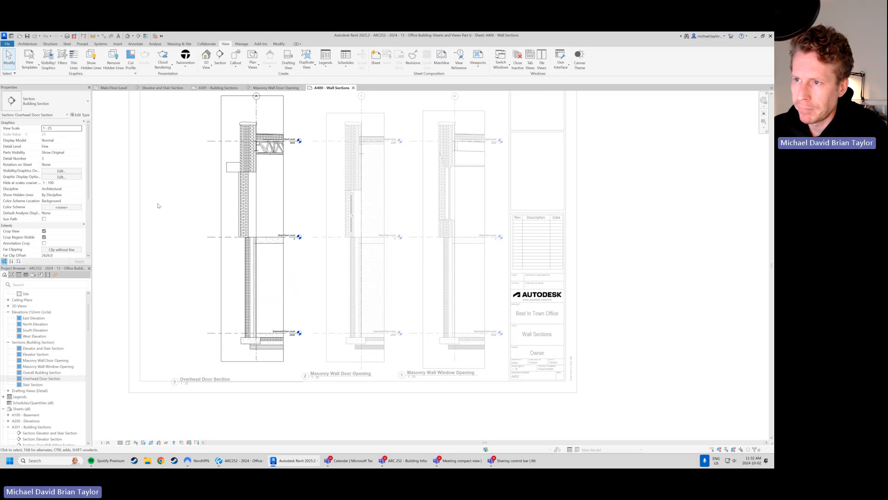
Deactivate the Overhead Door Section view to return to editing the sheet.
scroll(270, 303, down, 3)
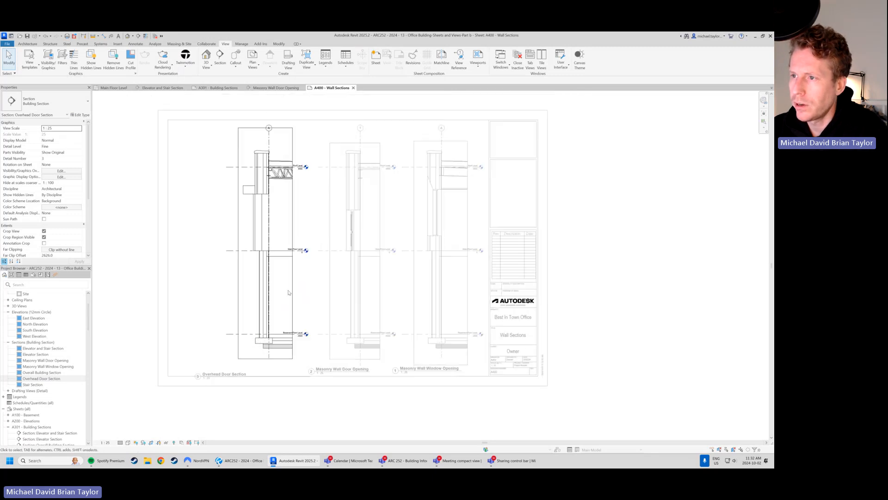
right_click(212, 299)
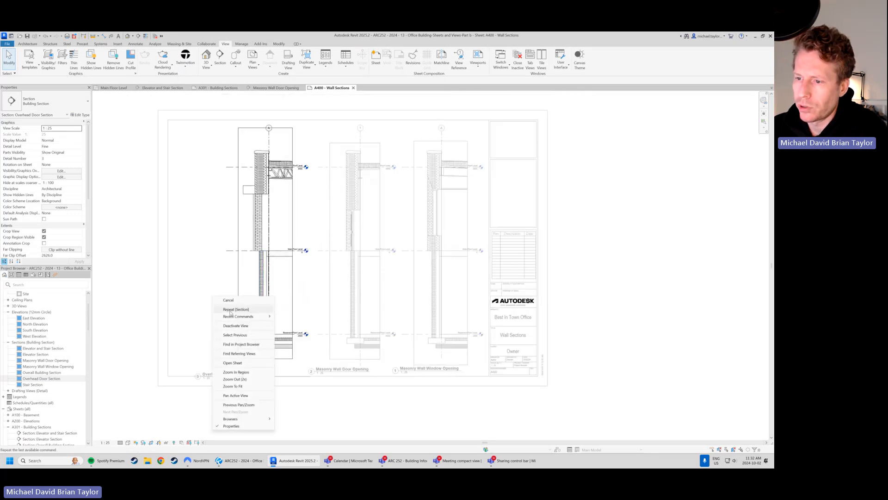
click(229, 323)
Move the Overhead Door Section's view title beneath its section, roughly level with the neighbouring titles.
scroll(235, 376, up, 1)
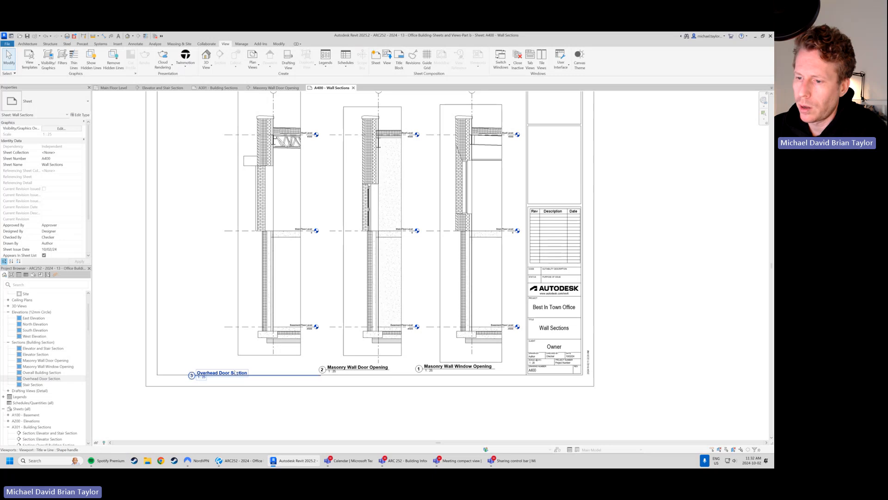
click(235, 375)
scroll(235, 375, up, 1)
drag(222, 369, 280, 362)
click(181, 322)
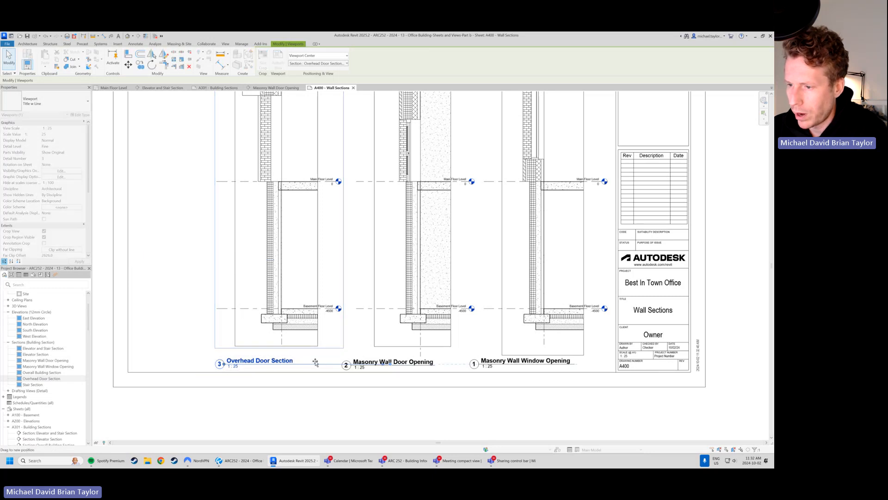
Shift the Masonry Wall Door Opening view title toward the interior side so it sits beneath its section.
click(386, 370)
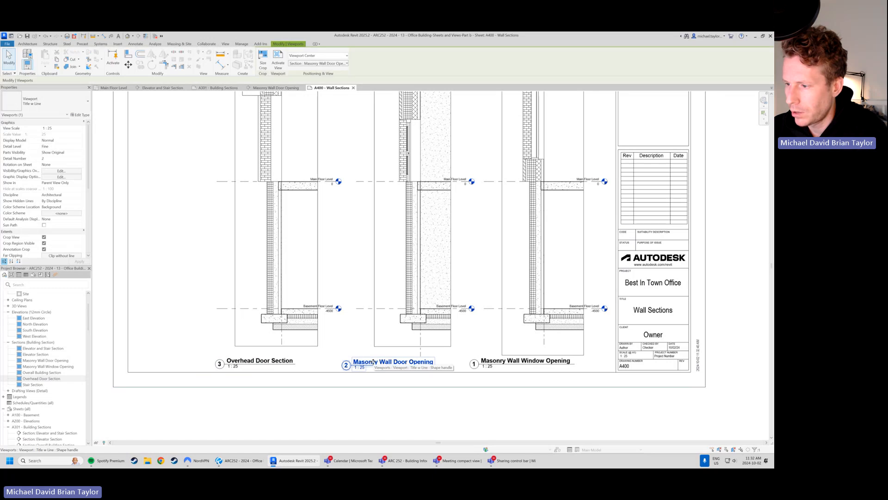
mouse_move(378, 359)
mouse_down()
mouse_move(391, 351)
mouse_move(395, 363)
mouse_up()
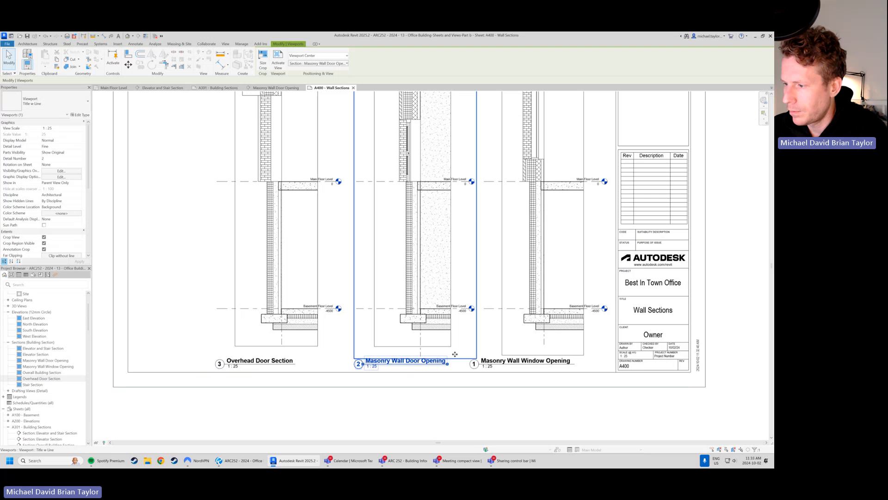
click(432, 396)
Nudge the Overhead Door Section viewport three increments toward the Masonry Wall Door Opening viewport.
scroll(318, 359, down, 2)
middle_drag(317, 257, 301, 318)
click(301, 318)
key(Right)
key(Right)
key(Right)
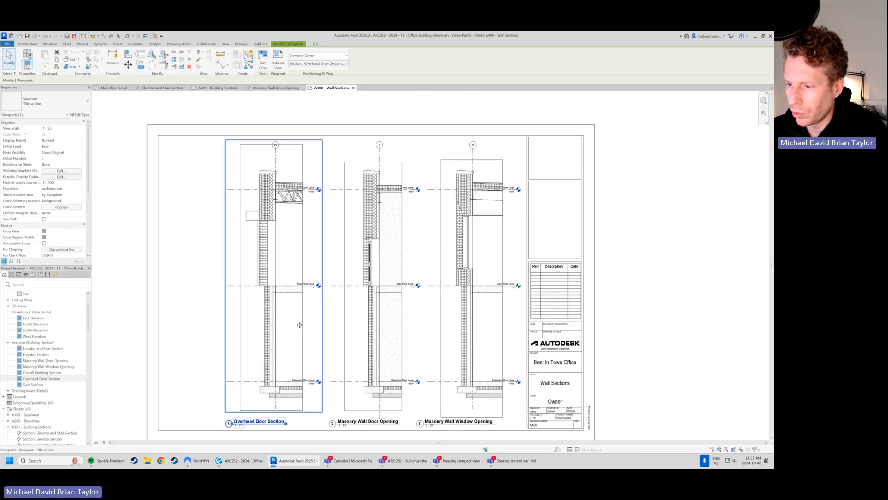
click(194, 285)
scroll(298, 147, down, 2)
middle_drag(522, 265, 495, 282)
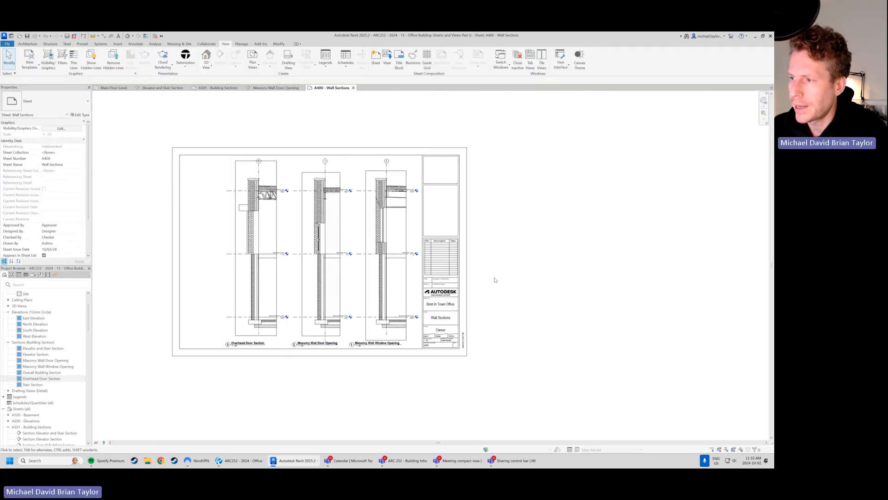
scroll(218, 289, up, 1)
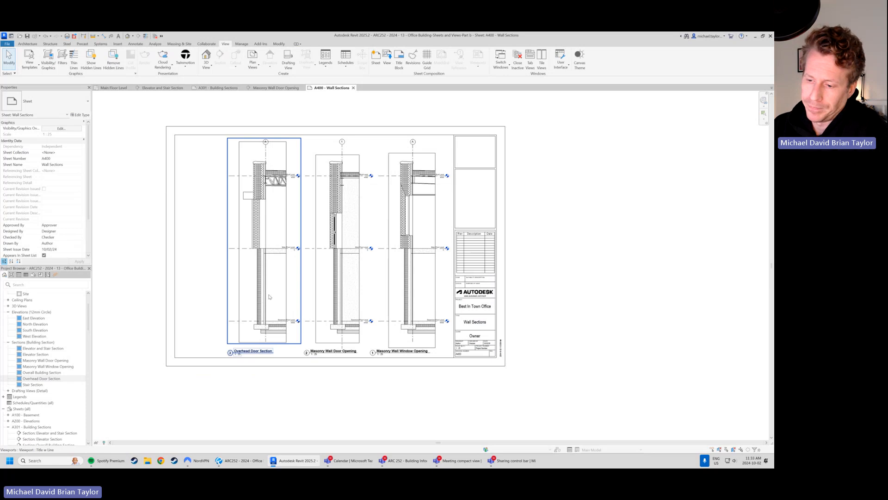
Switch to the reference drawing set PDF and examine the Wall Sections sheet A400, especially the callouts on the Masonry Wall Window Opening.
click(240, 461)
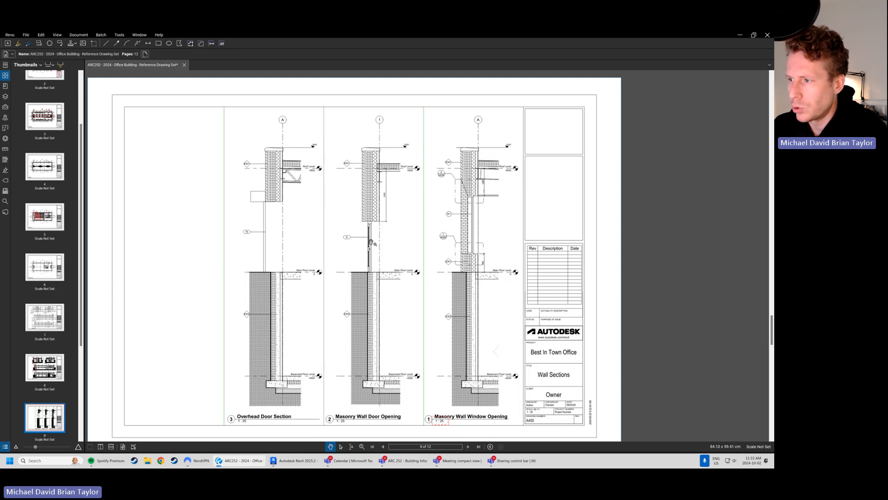
drag(455, 253, 409, 244)
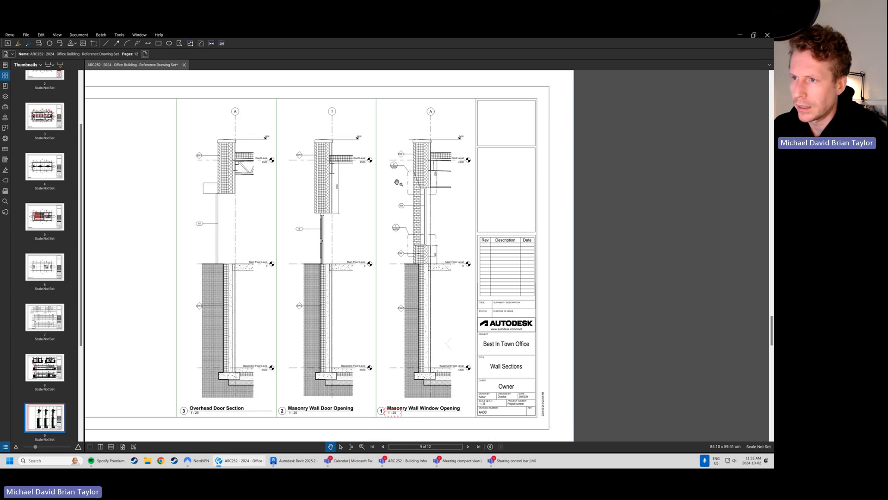
scroll(259, 135, up, 2)
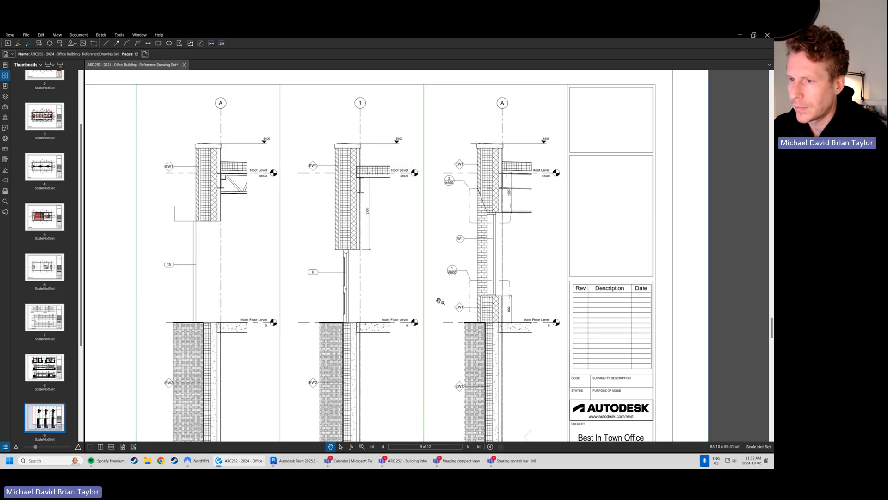
scroll(275, 212, down, 2)
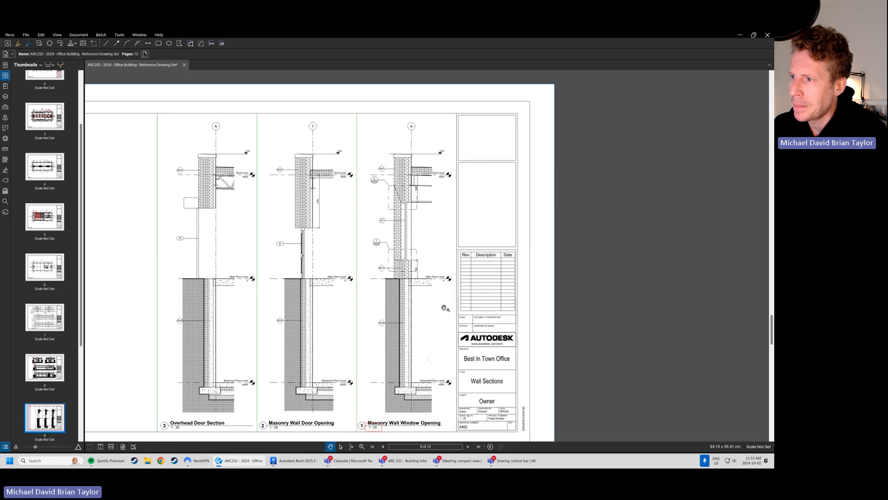
scroll(407, 185, up, 1)
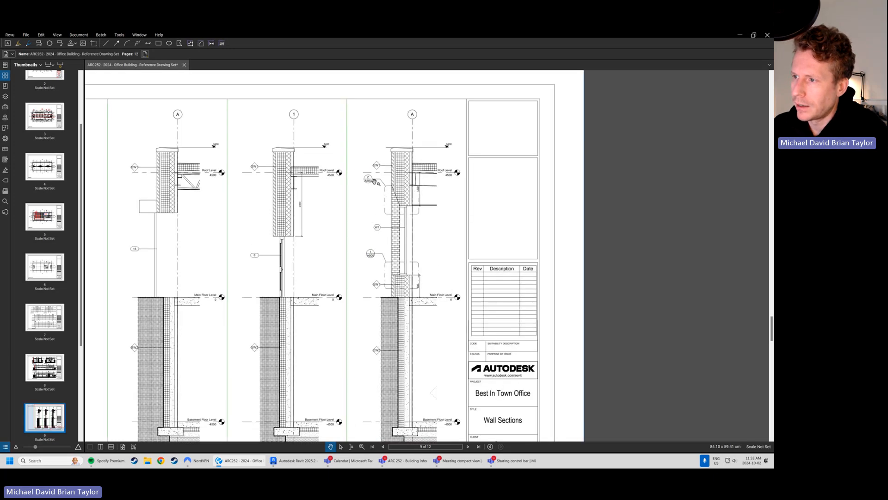
scroll(375, 182, up, 3)
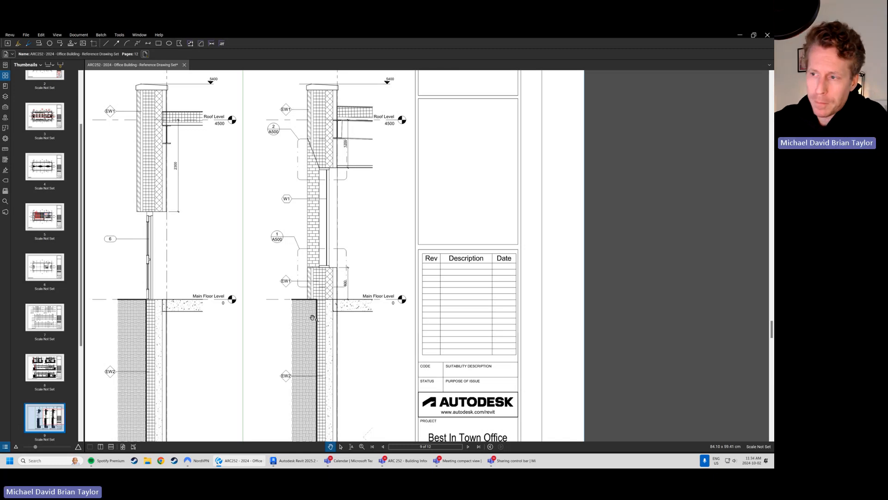
scroll(392, 212, down, 1)
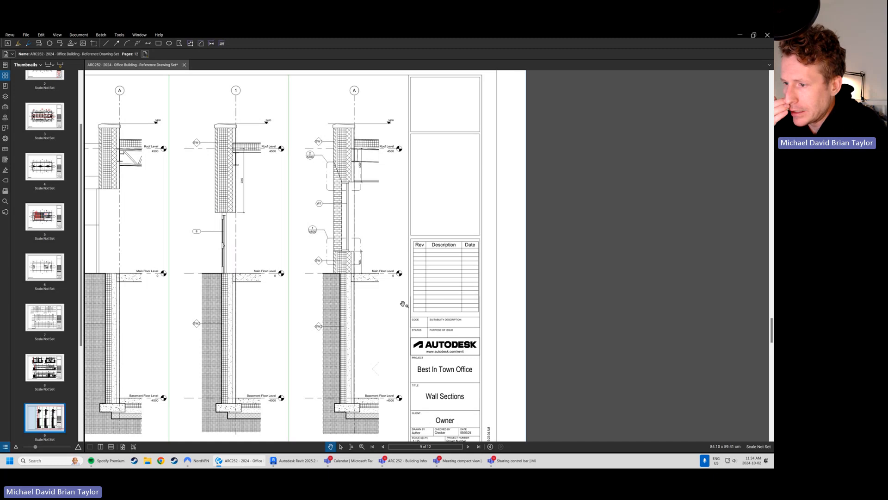
scroll(301, 240, down, 1)
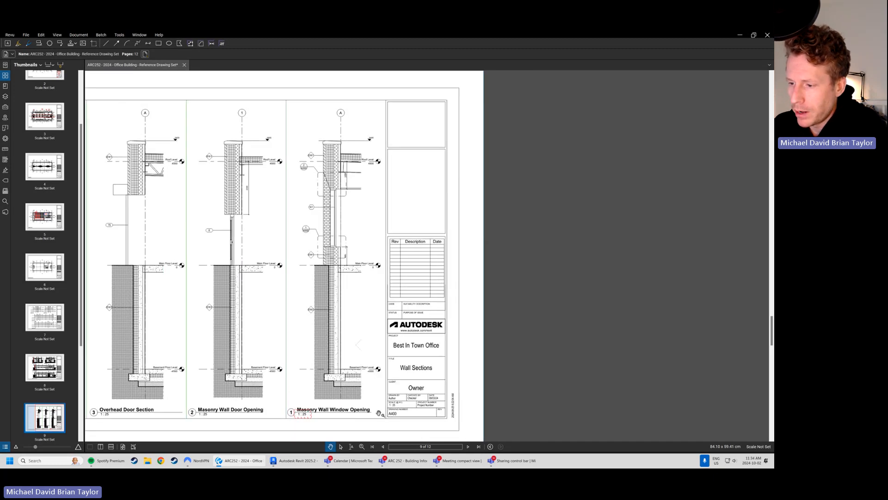
scroll(368, 386, up, 1)
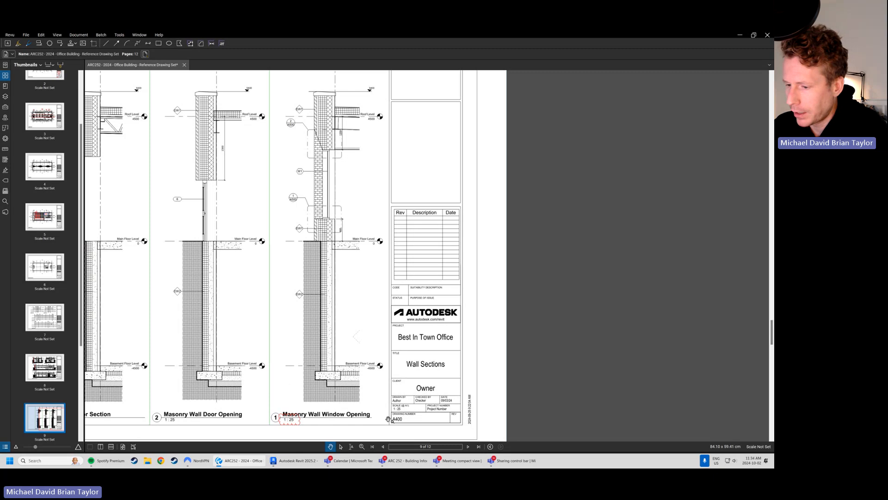
Switch back to Revit and activate the Masonry Wall Window Opening view on sheet A400.
click(304, 461)
scroll(371, 207, up, 5)
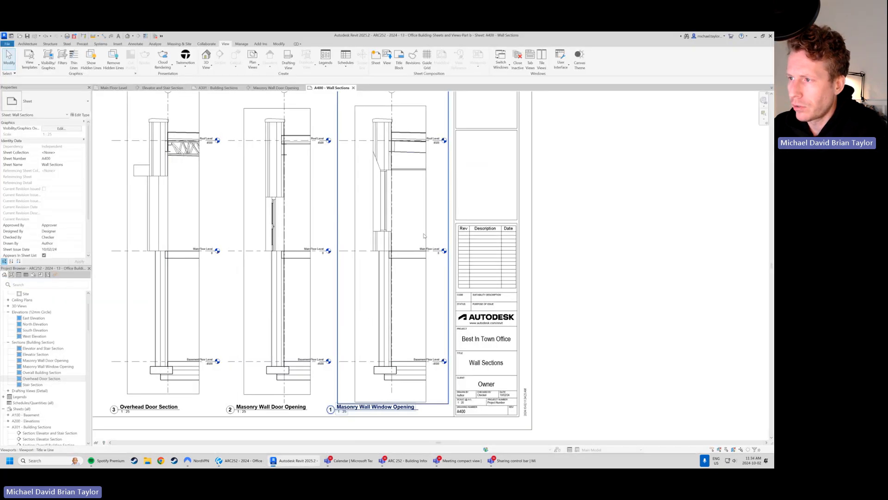
middle_drag(371, 207, 317, 271)
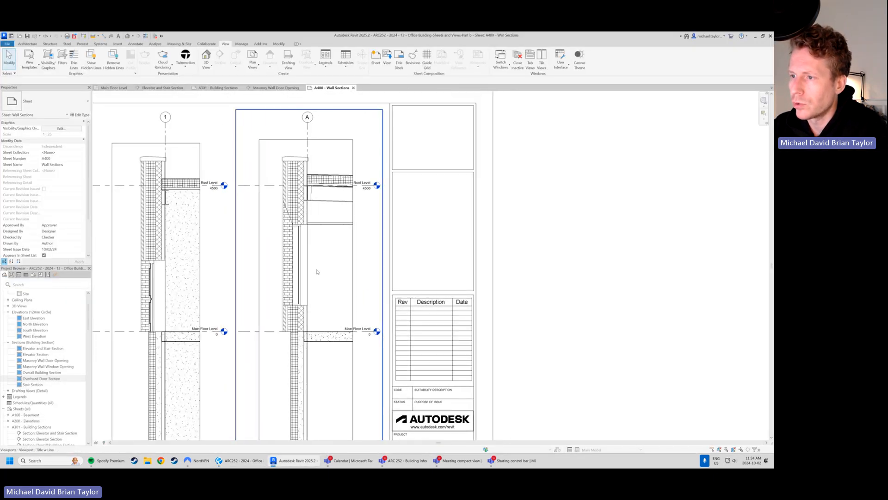
right_click(335, 255)
click(354, 287)
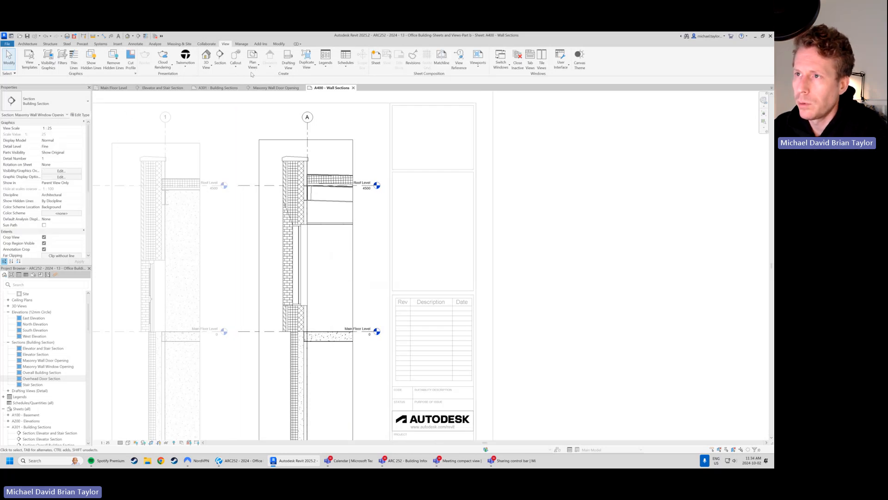
Create a rectangular callout around the window head in the Masonry Wall Window Opening section, enclosing the sloped brick junction below Roof Level.
click(235, 56)
scroll(270, 189, up, 2)
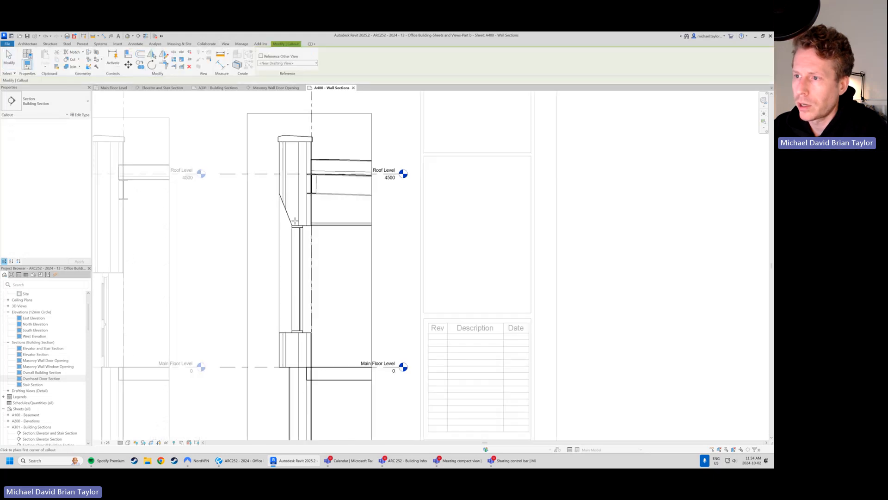
click(267, 188)
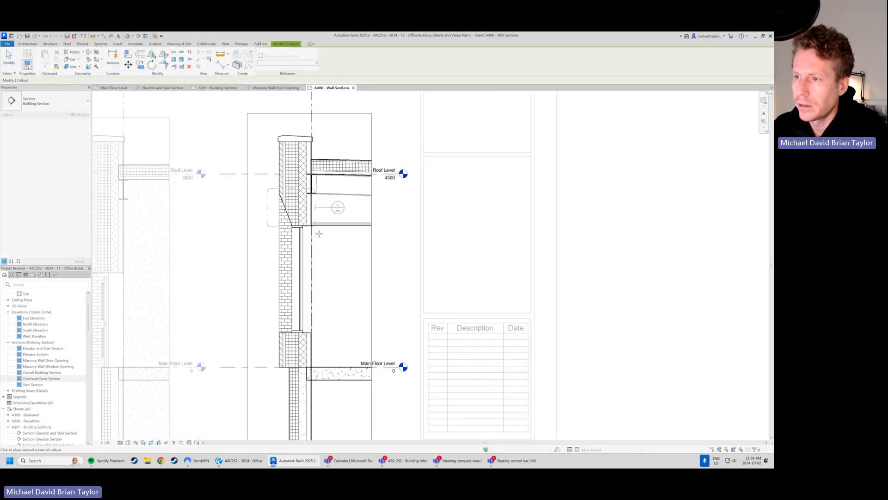
click(325, 255)
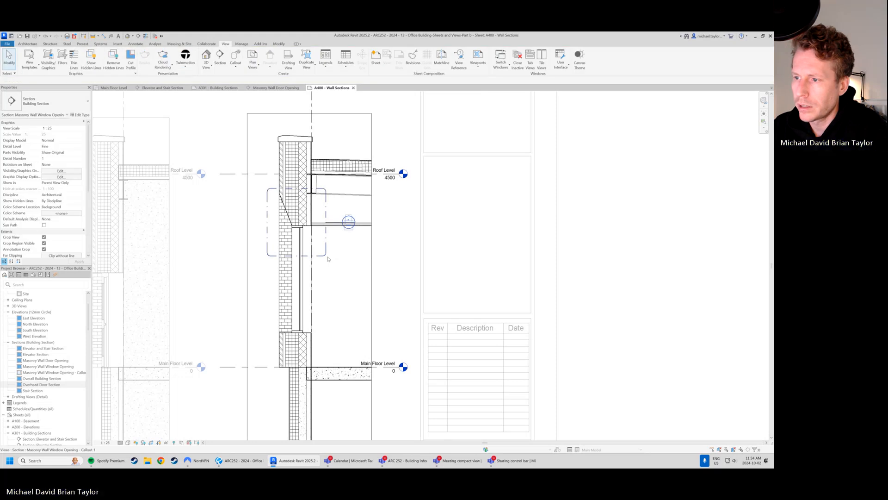
Trim the window head callout's boundary slightly at its upper and lower edges and place its bubble outside the wall, above the boundary.
click(325, 252)
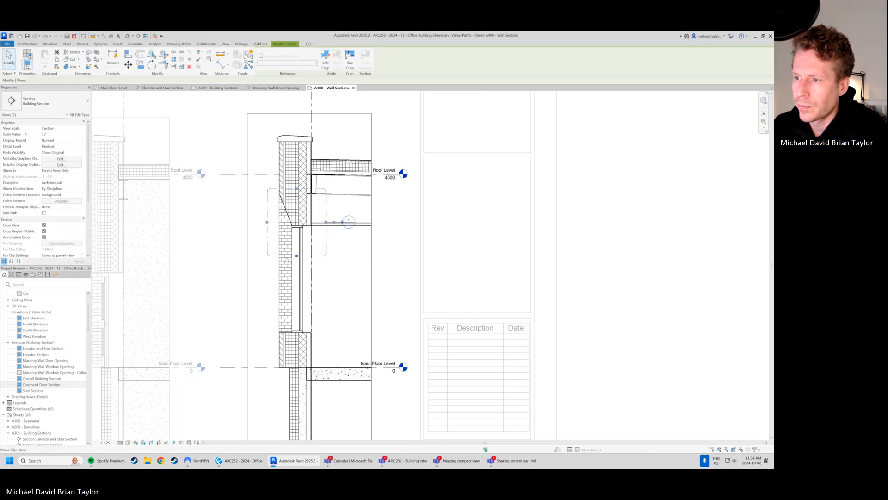
drag(296, 256, 297, 250)
drag(296, 189, 296, 194)
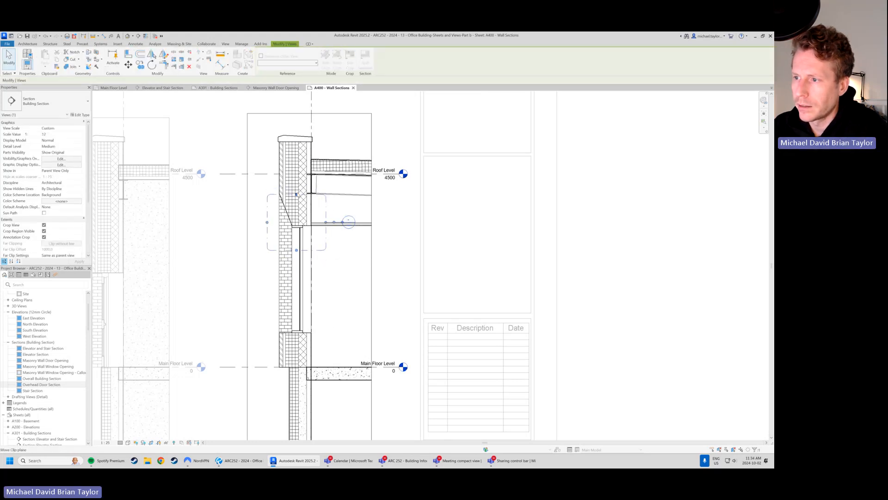
drag(343, 224, 249, 183)
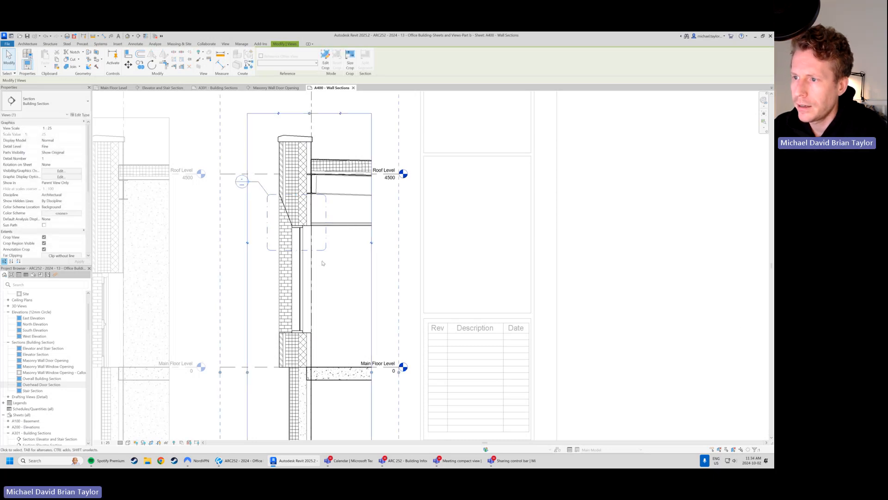
Copy the window head callout straight down to the window sill above Main Floor Level.
middle_drag(348, 315, 348, 294)
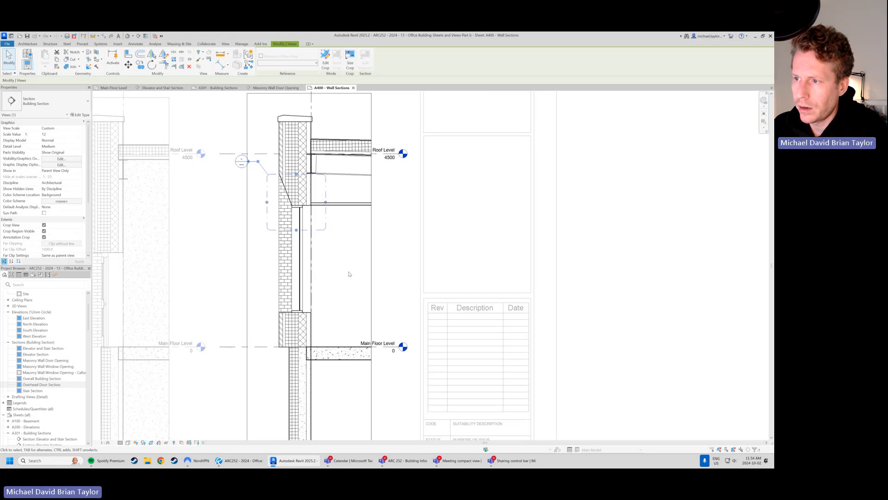
click(140, 64)
click(337, 210)
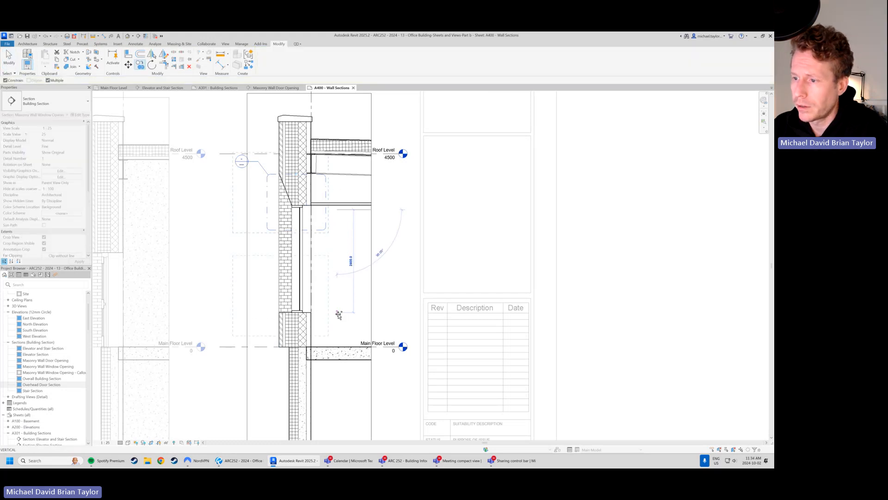
click(338, 313)
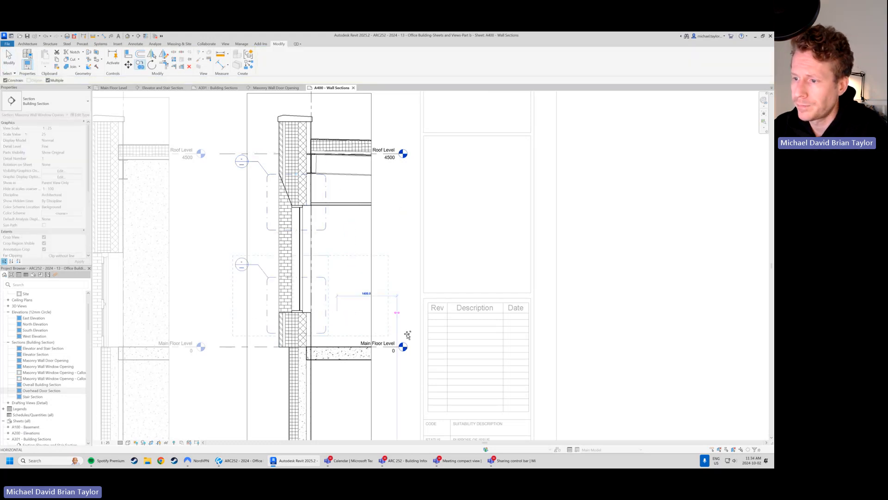
Nudge the copied sill callout down four increments so it encloses the sill and the wall below.
click(324, 311)
key(Down)
key(Down)
key(Down)
key(Down)
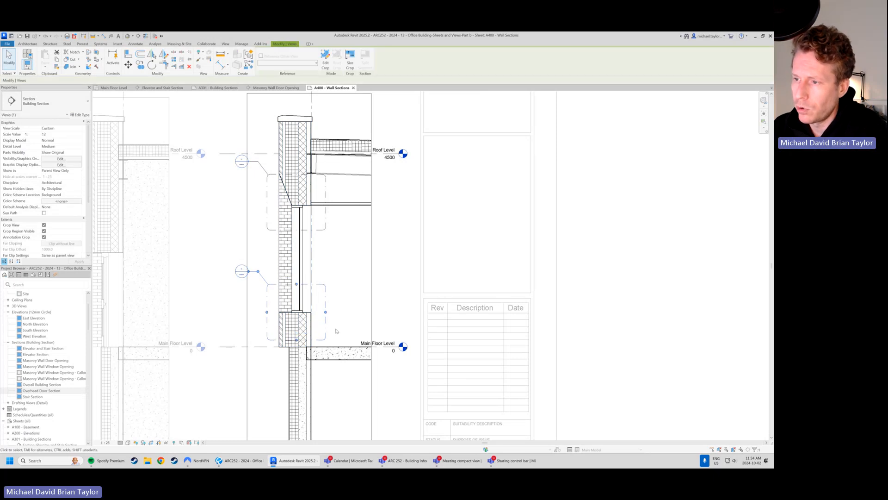
key(Escape)
Switch to the reference drawing set PDF and examine the window head and sill details on sheet A500, Sections and Plan Details.
click(267, 297)
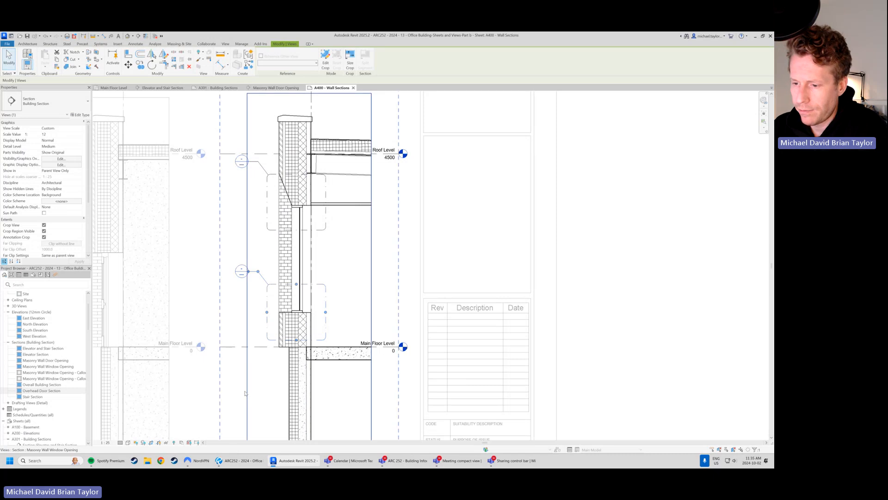
mouse_move(241, 461)
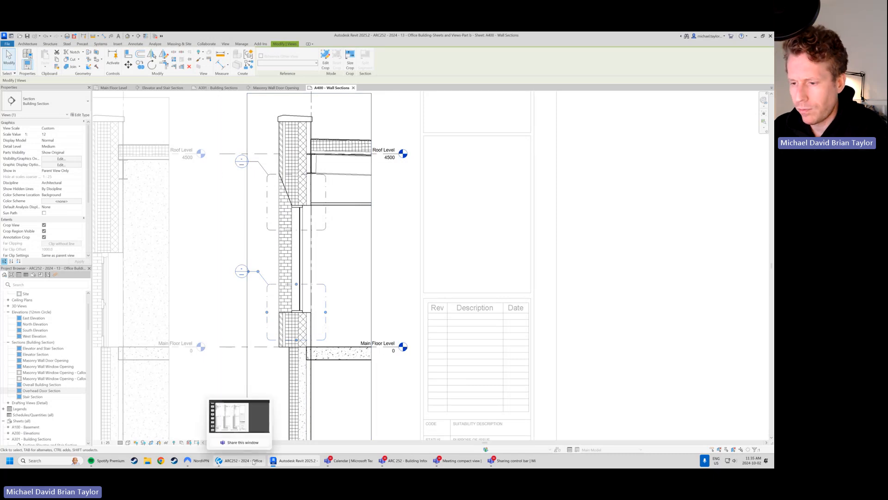
click(254, 466)
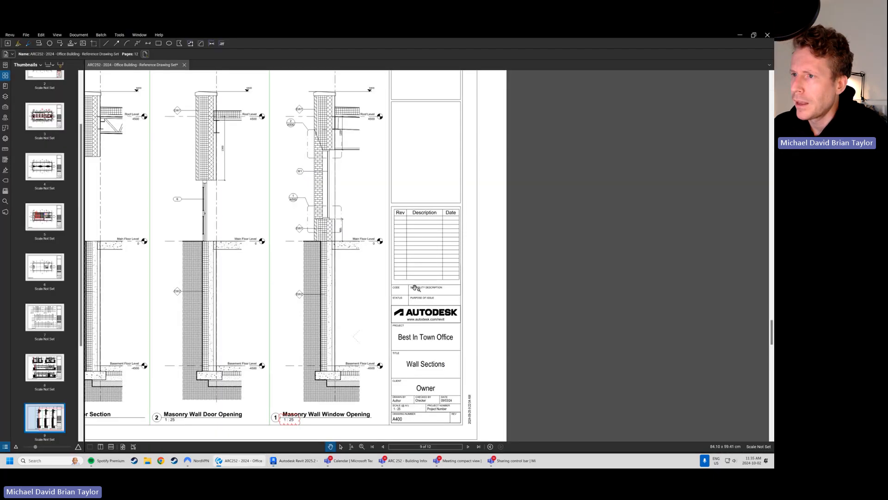
scroll(55, 393, down, 2)
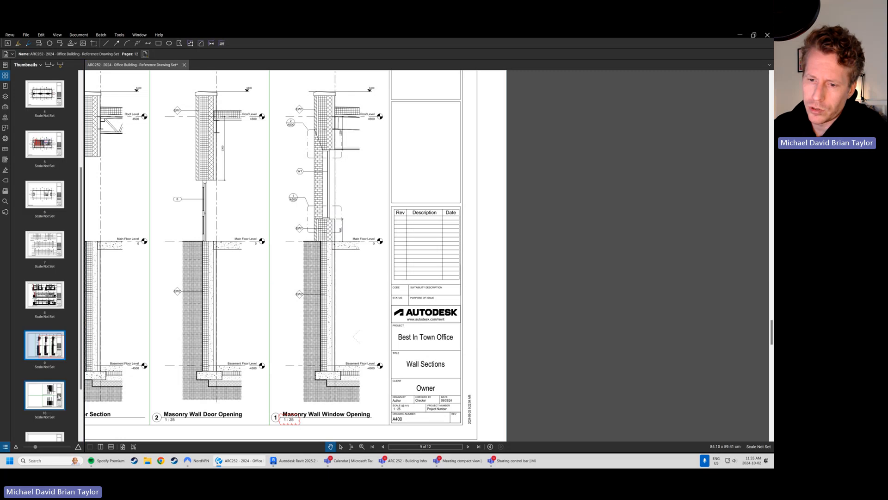
click(45, 396)
drag(180, 209, 219, 241)
scroll(219, 240, down, 3)
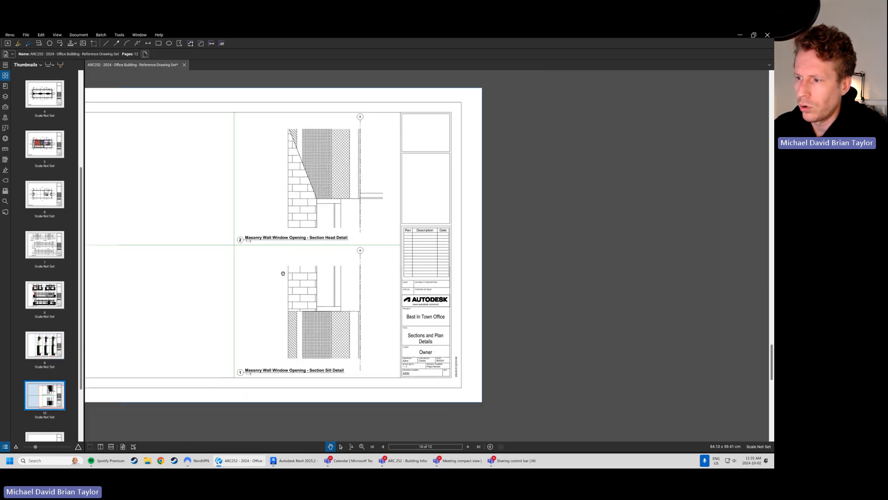
scroll(305, 283, up, 3)
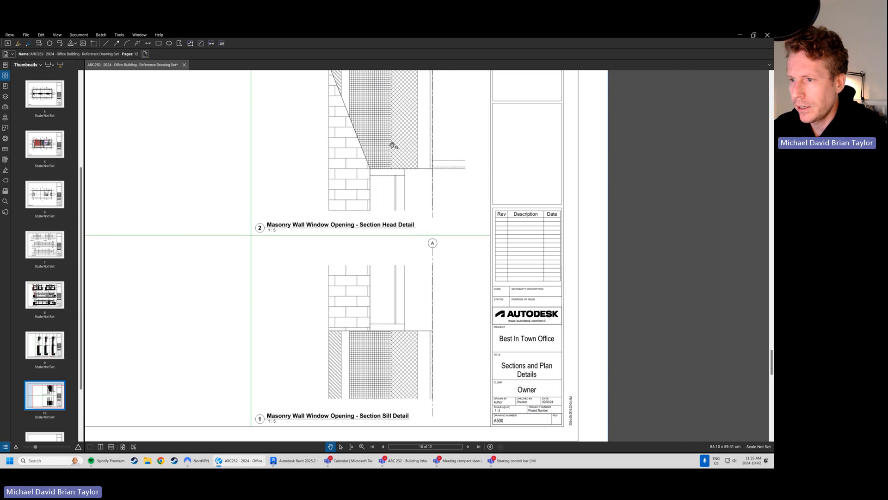
drag(253, 221, 246, 240)
scroll(341, 311, down, 2)
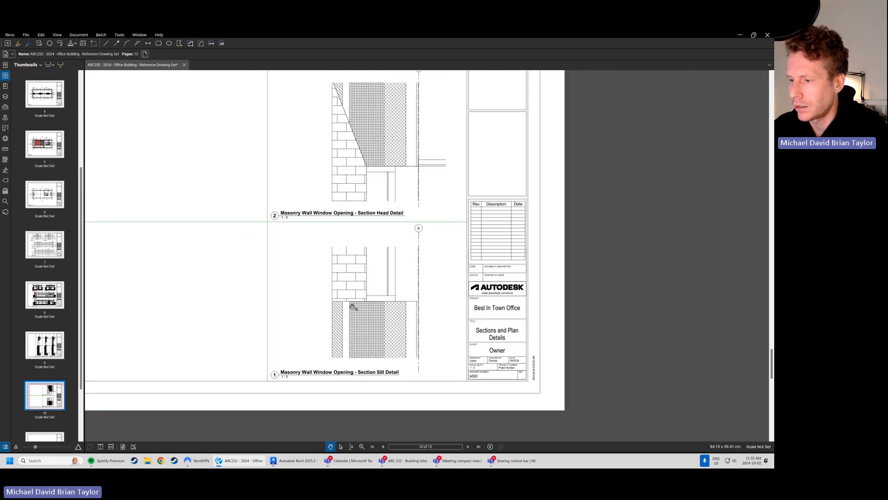
scroll(406, 355, up, 1)
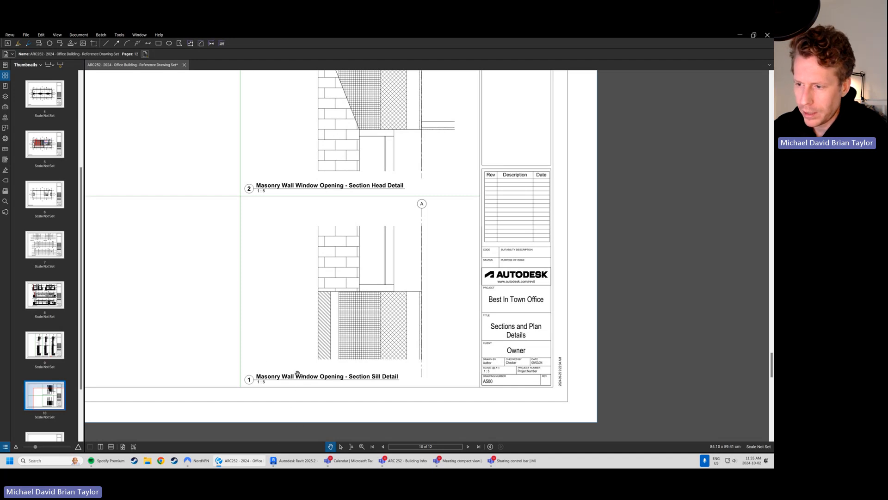
Copy the title text "Masonry Wall Window Opening - Section Sill Detail" from the reference sheet.
key(alt+5)
drag(399, 376, 256, 375)
click(278, 346)
key(shift+v)
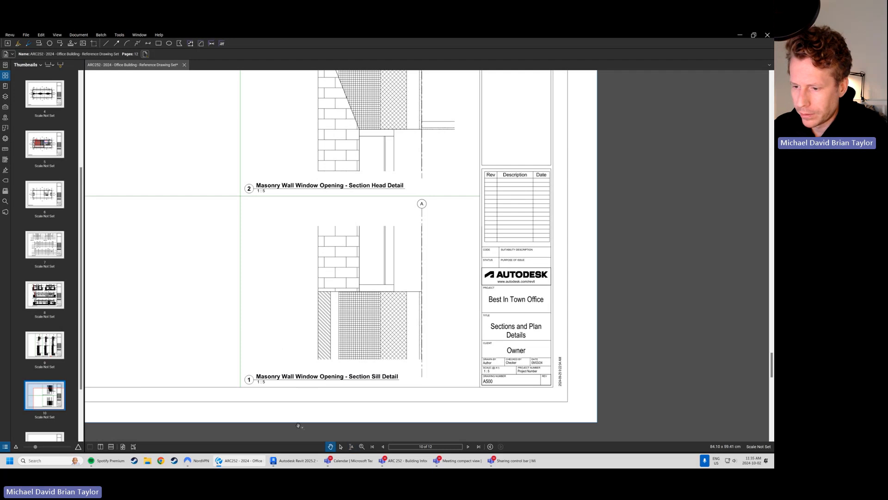
Switch back to Revit and set the sill callout view's scale to 1:5 and its detail level to Fine.
click(295, 460)
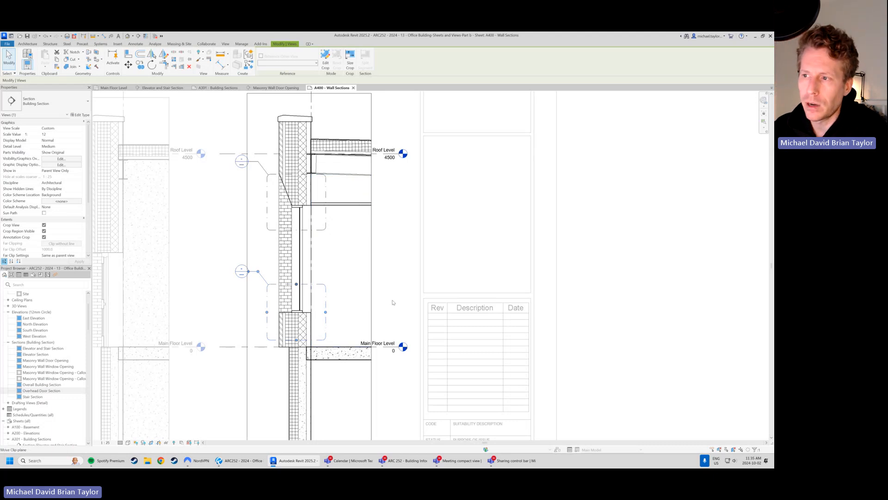
scroll(326, 332, down, 1)
middle_drag(326, 332, 327, 193)
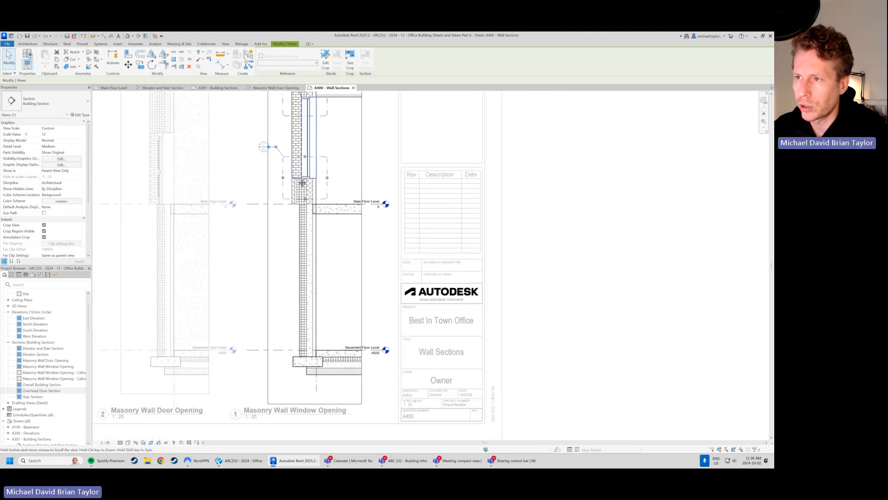
scroll(340, 317, up, 3)
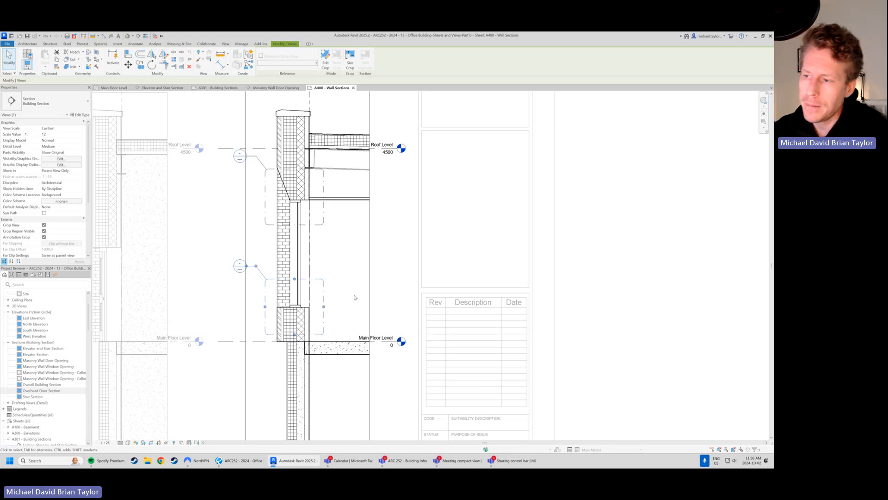
click(237, 461)
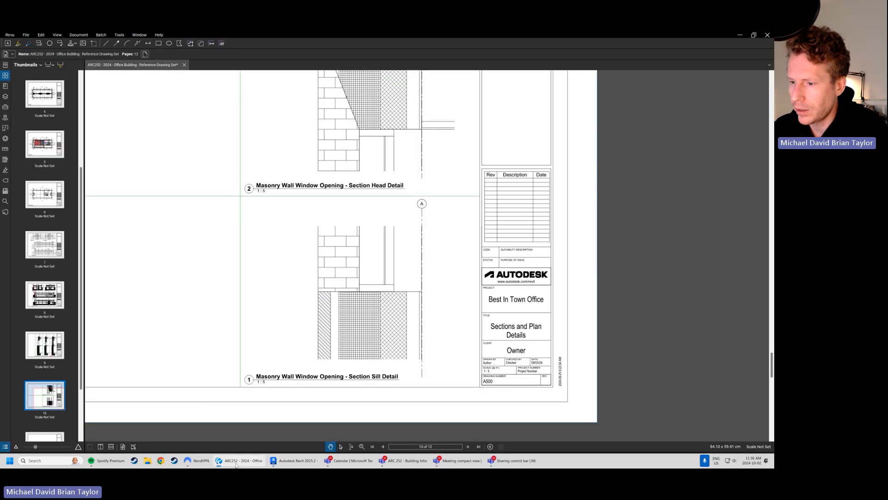
click(236, 461)
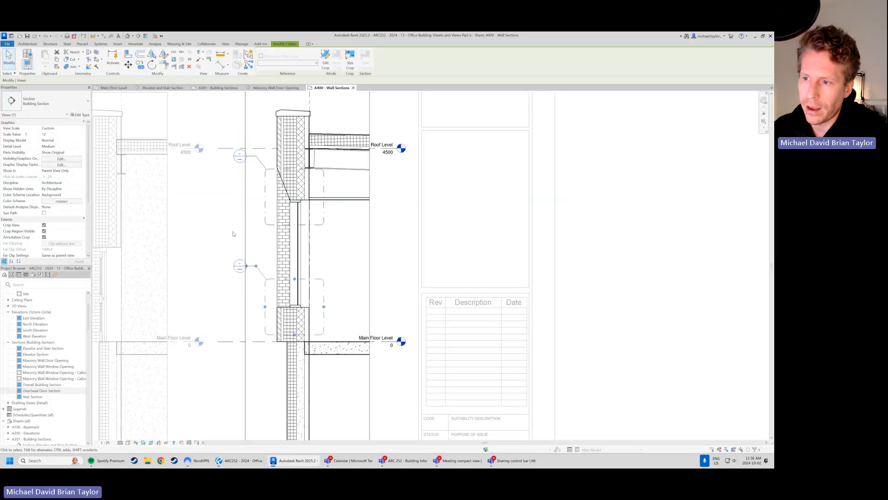
click(73, 134)
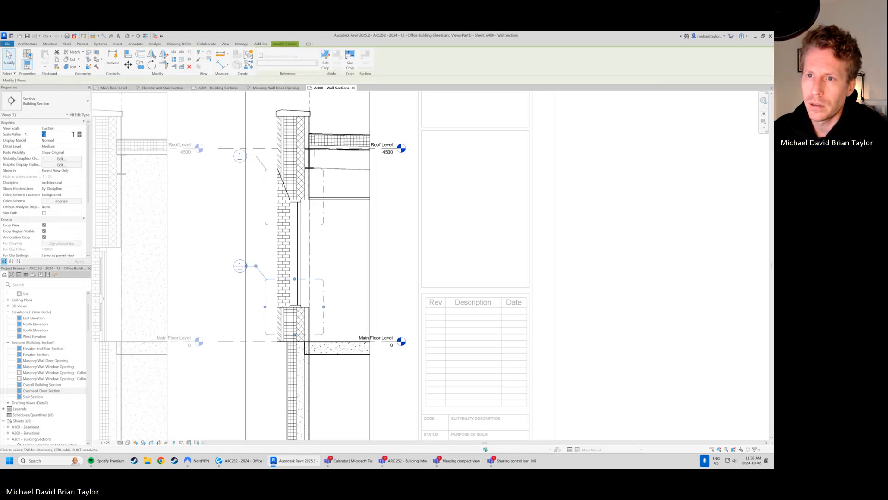
text(5)
key(Tab)
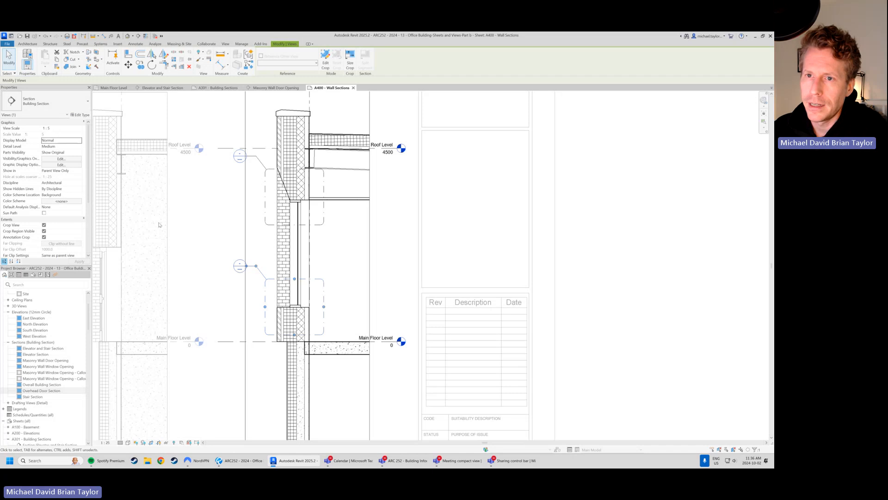
click(78, 146)
click(61, 164)
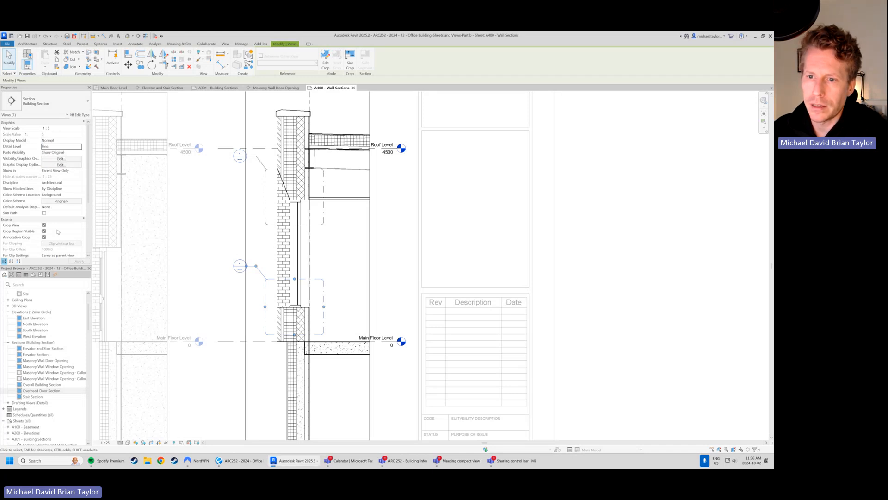
Rename the sill callout view as "Masonry Wall Window Opening - Section Sill Detail".
scroll(57, 231, down, 3)
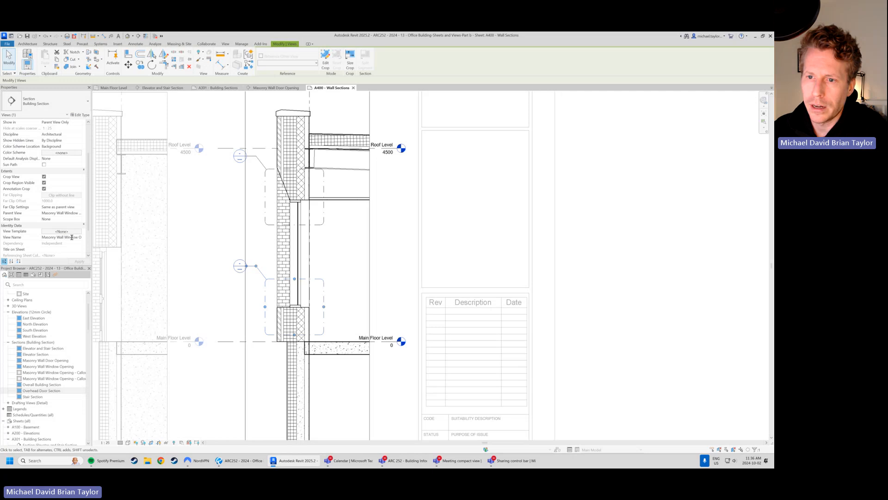
click(71, 236)
click(180, 268)
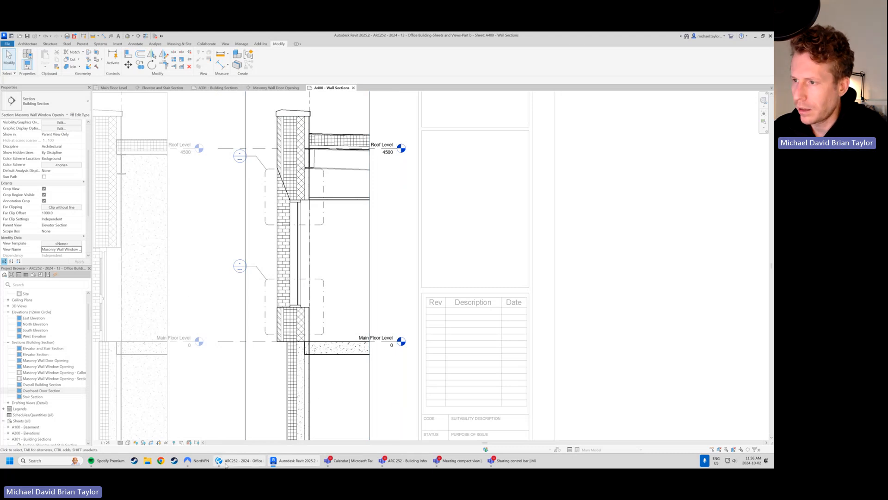
Switch to the reference PDF and copy the title text "Masonry Wall Window Opening - Section Head Detail".
click(240, 460)
drag(359, 179, 276, 247)
key(shift+t)
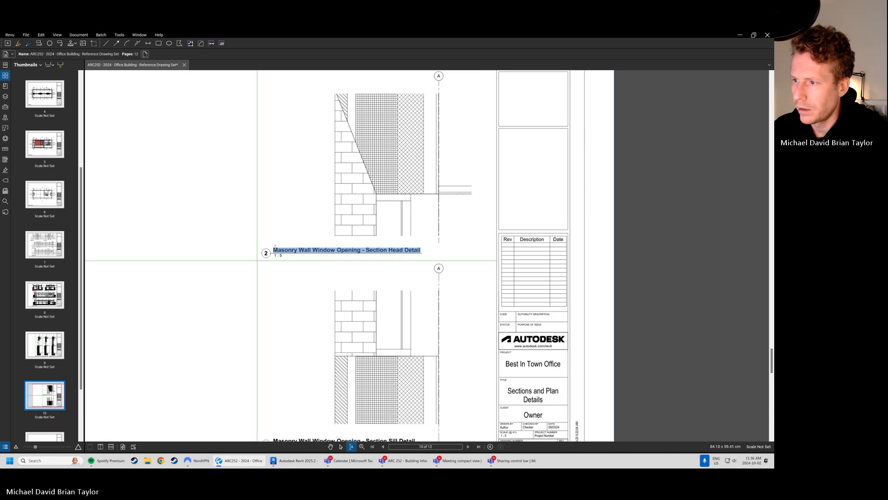
key(Escape)
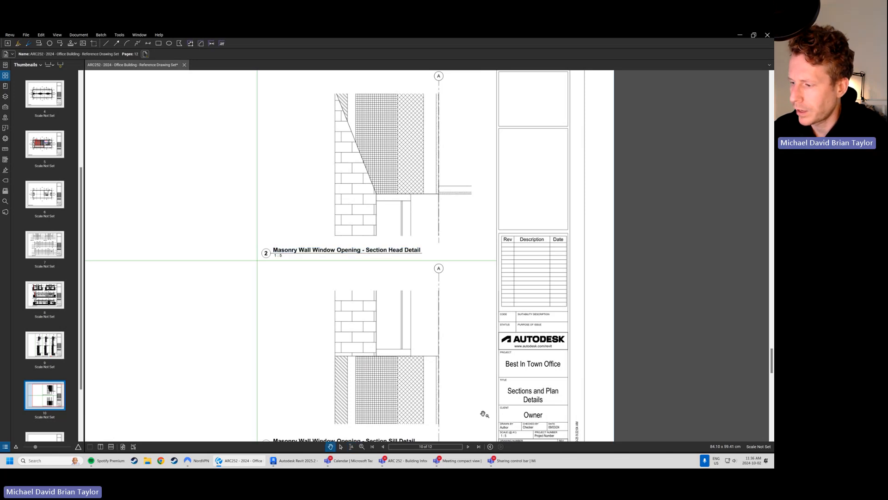
Switch back to Revit and set the window head callout view's scale to 1:5 and its detail level to Fine.
click(296, 460)
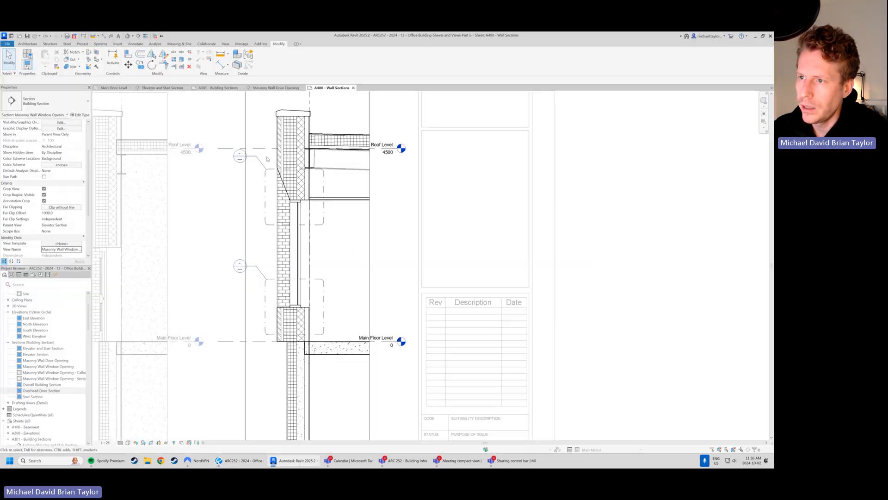
click(266, 183)
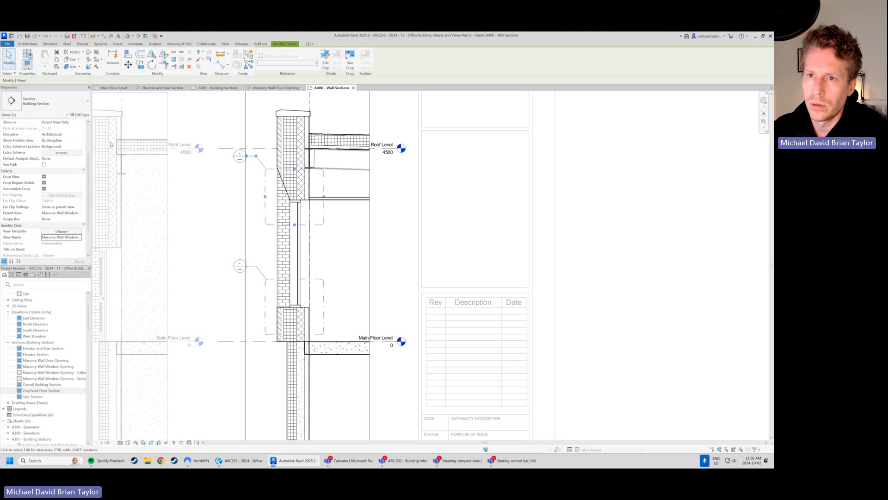
scroll(48, 168, up, 2)
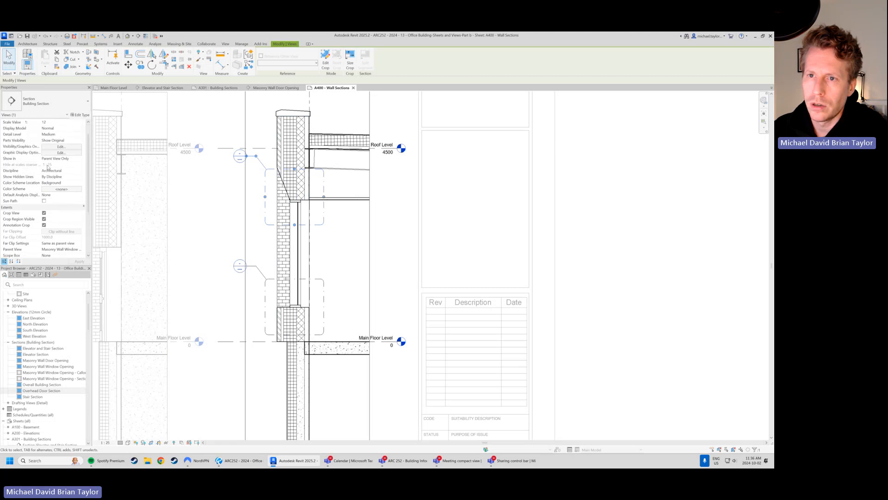
click(80, 128)
click(80, 129)
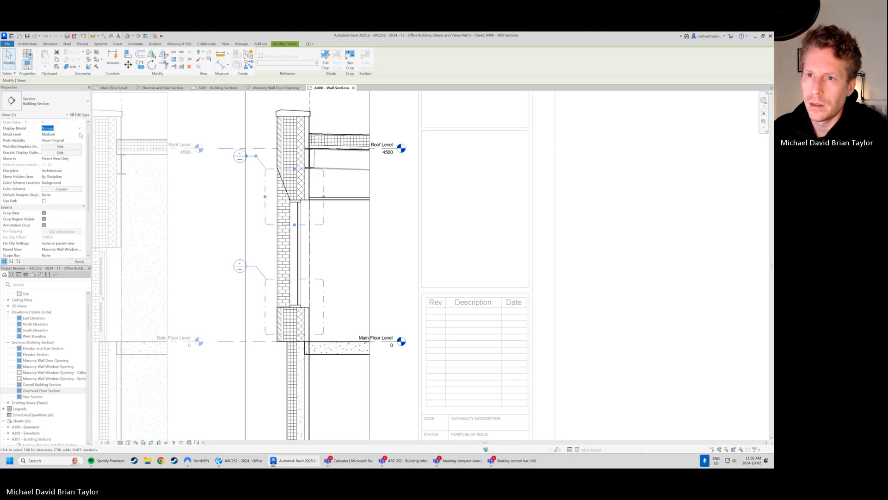
click(80, 134)
click(47, 150)
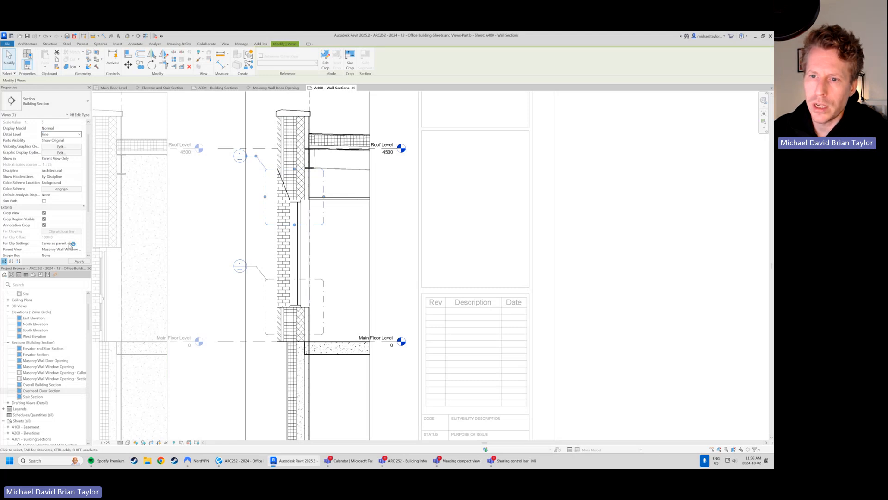
Rename the window head callout view as "Masonry Wall Window Opening - Section Head Detail".
scroll(72, 243, down, 1)
scroll(74, 256, down, 1)
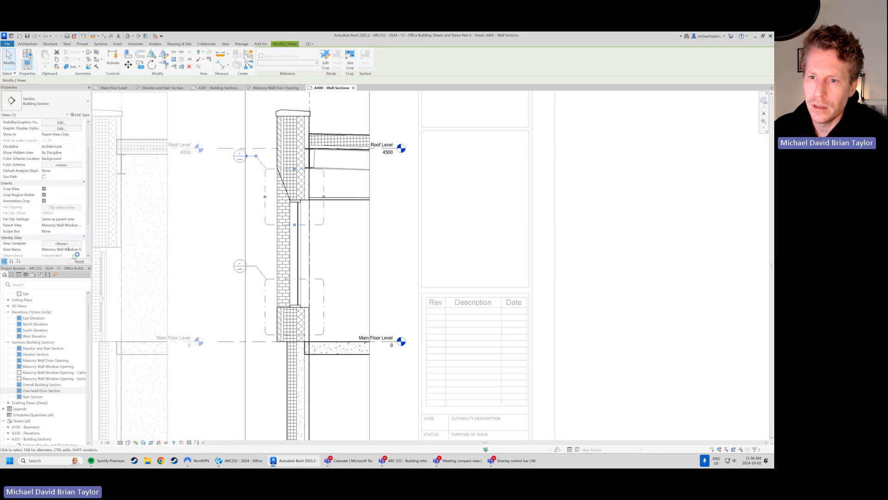
click(71, 249)
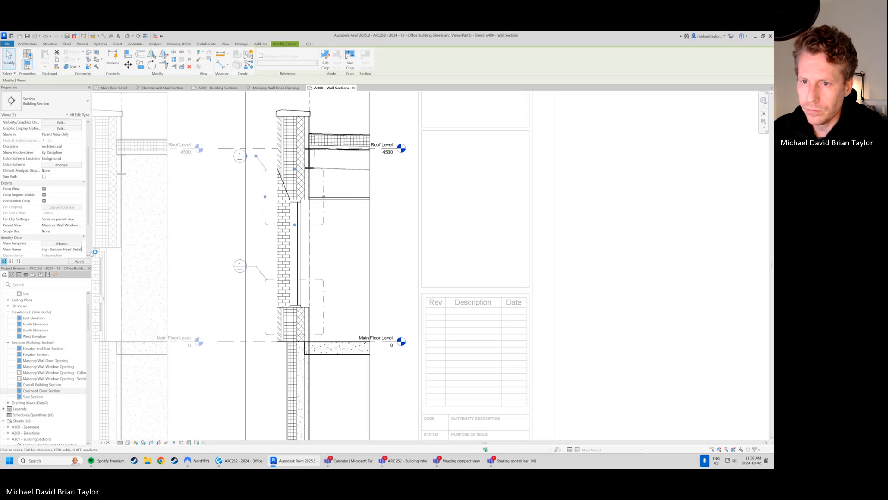
click(206, 269)
Widen the Project Browser enough to show the full names of the head and sill detail views.
scroll(334, 203, down, 1)
middle_drag(200, 326, 236, 298)
scroll(313, 236, down, 1)
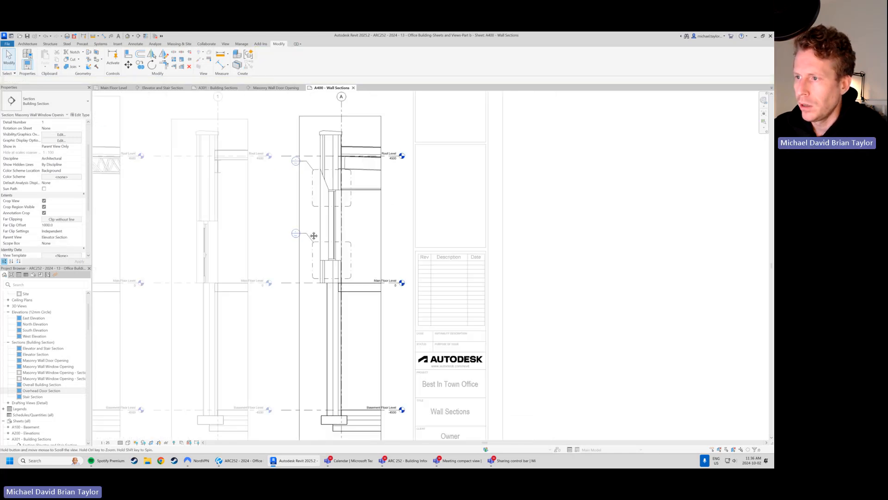
middle_drag(312, 233, 309, 239)
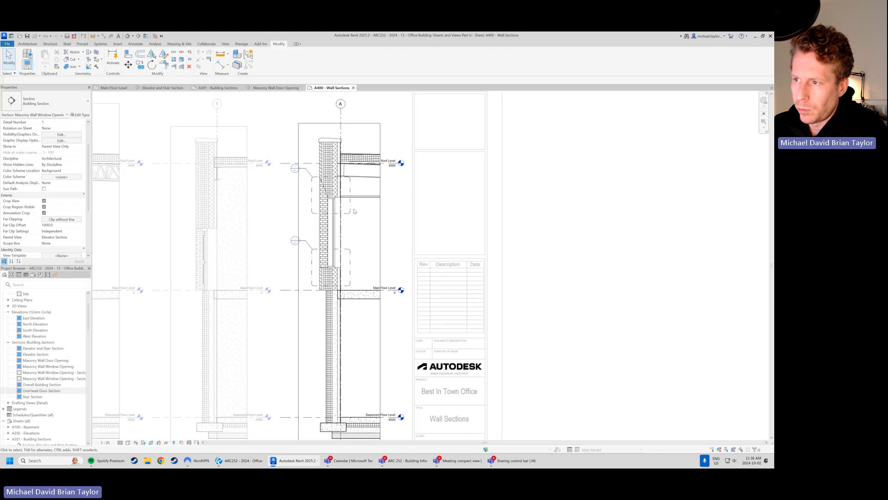
click(354, 256)
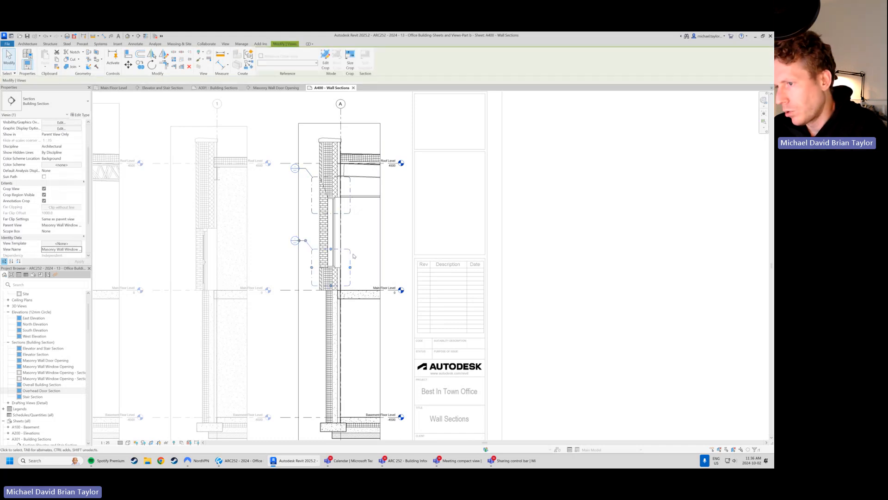
scroll(346, 217, up, 1)
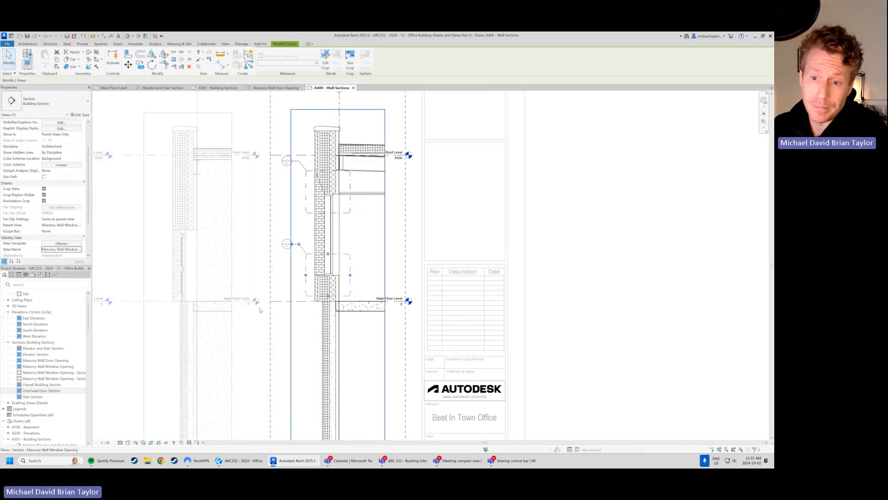
scroll(31, 395, down, 2)
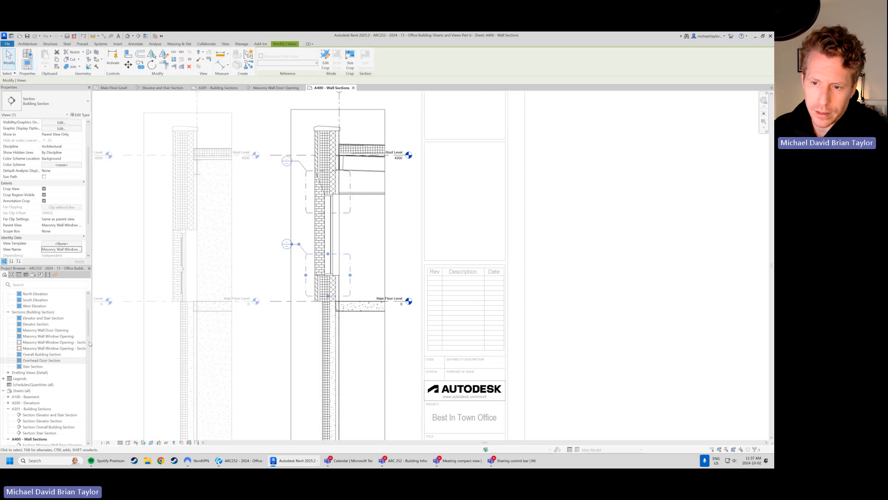
drag(91, 342, 124, 342)
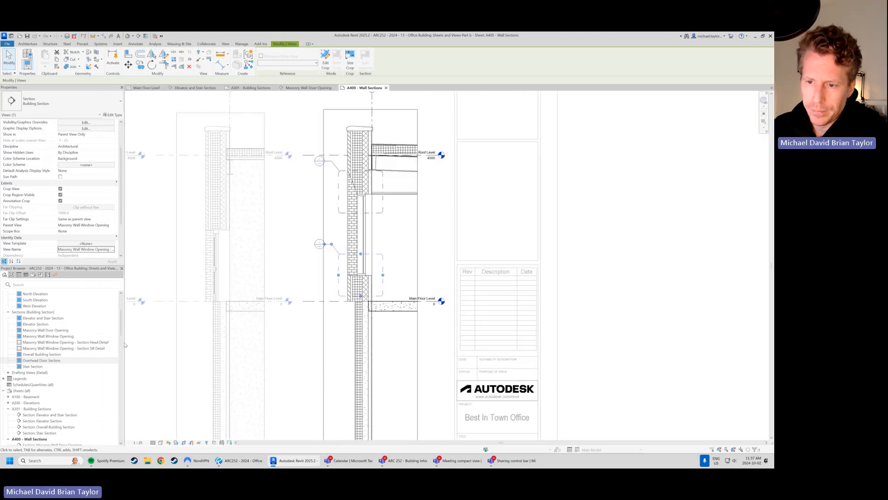
Collapse the A301 and A400 sheet entries and create a new sheet with the A1 metric title block, dismissing the save reminder.
scroll(43, 410, down, 4)
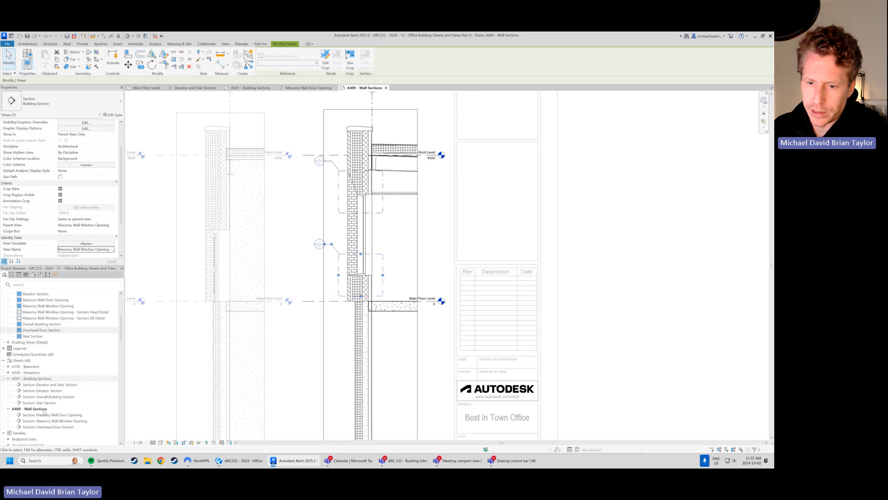
click(14, 348)
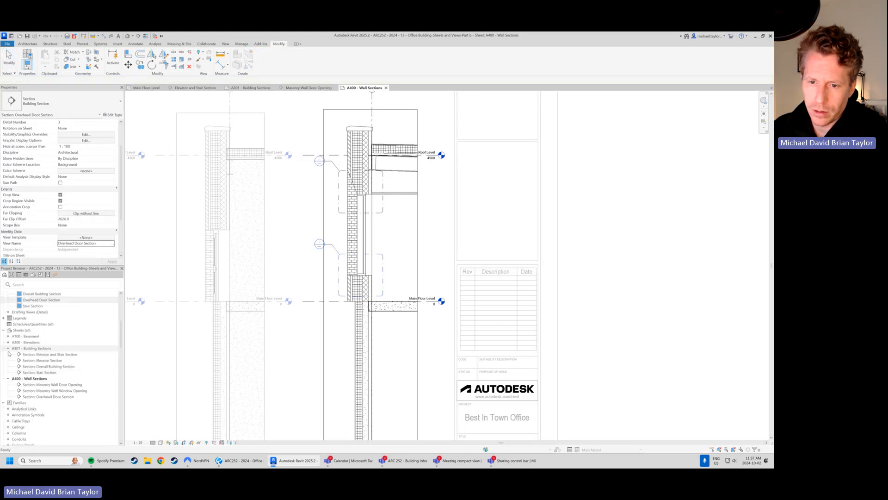
click(8, 348)
click(8, 353)
right_click(21, 330)
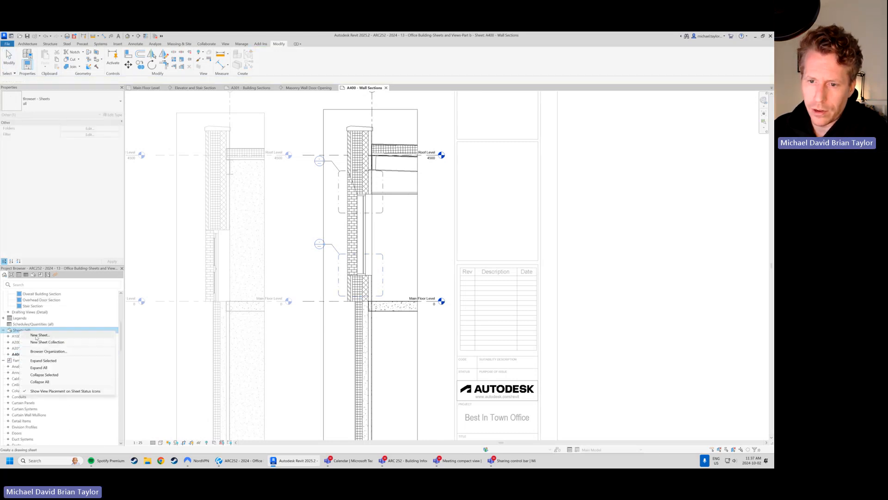
click(37, 335)
click(374, 230)
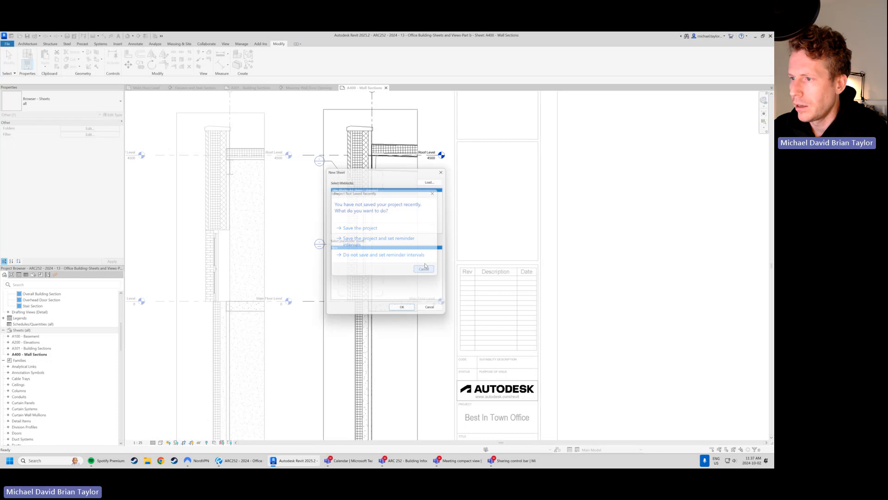
click(403, 312)
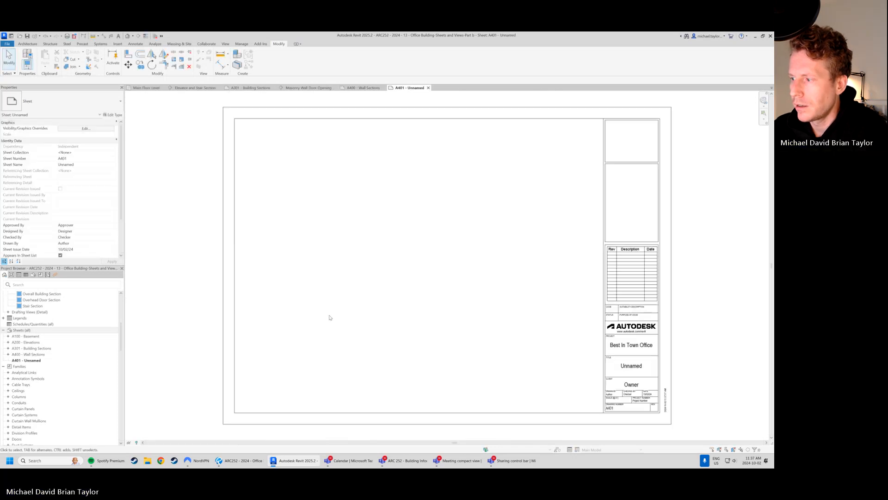
Set the new sheet's drawing number to A500 in its title block.
scroll(616, 408, up, 2)
click(616, 407)
click(601, 404)
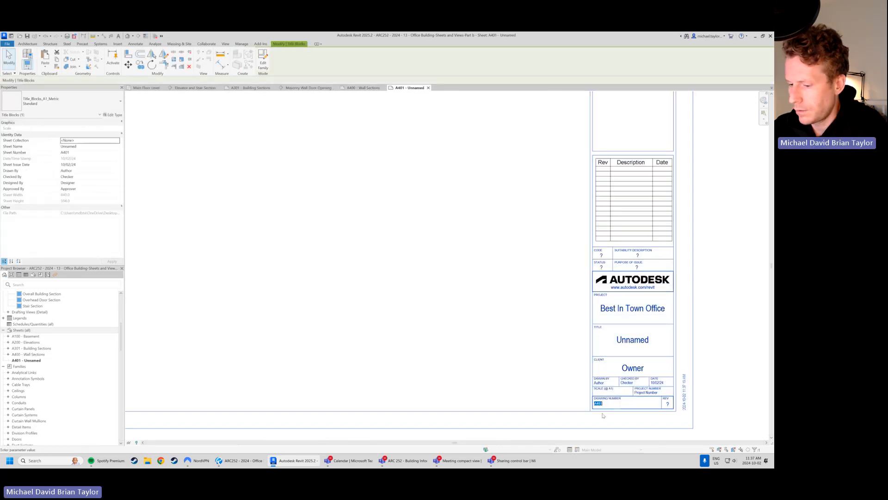
text(A500)
key(Return)
click(461, 317)
scroll(447, 248, down, 3)
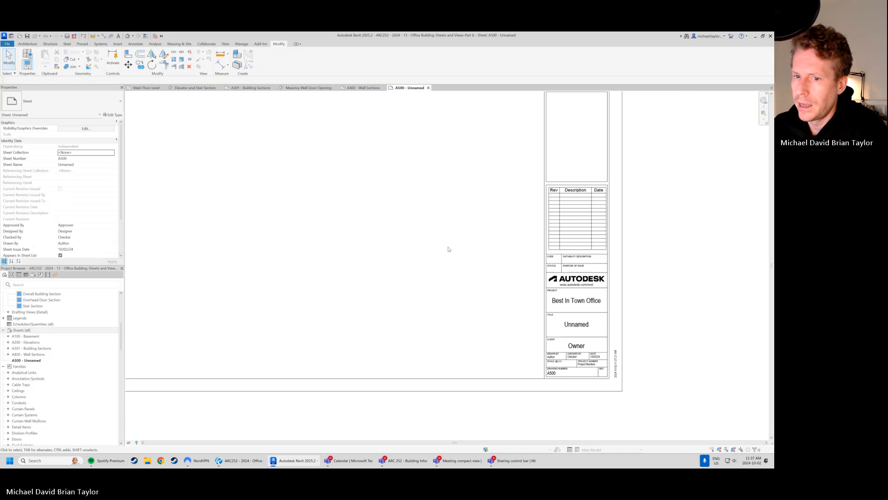
Place the Masonry Wall Window Opening - Section Sill Detail view on sheet A500, low beside the title block.
scroll(79, 343, up, 3)
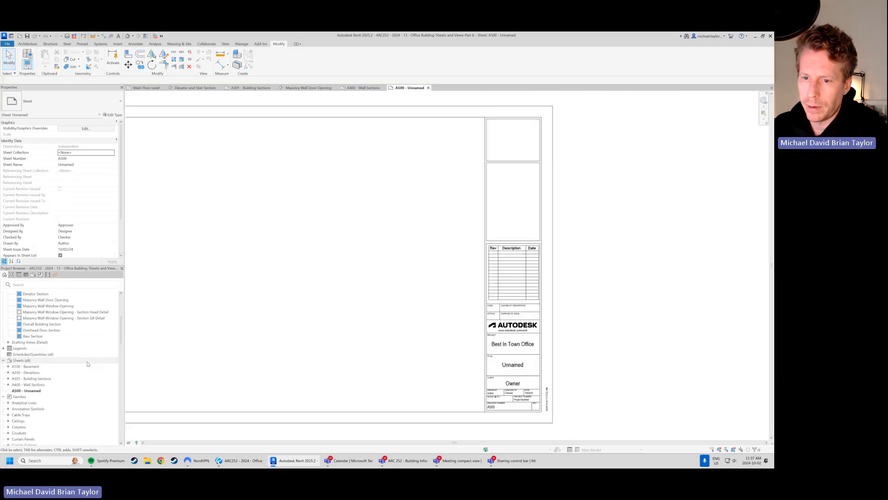
click(79, 344)
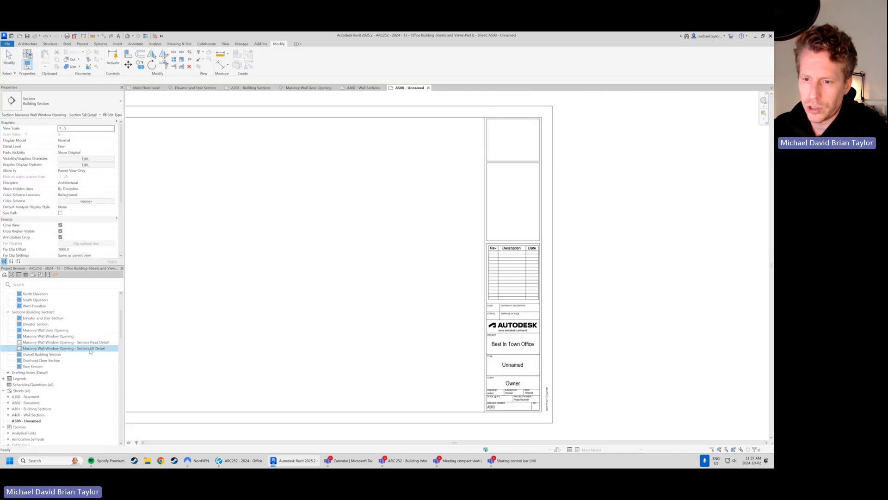
drag(87, 351, 363, 327)
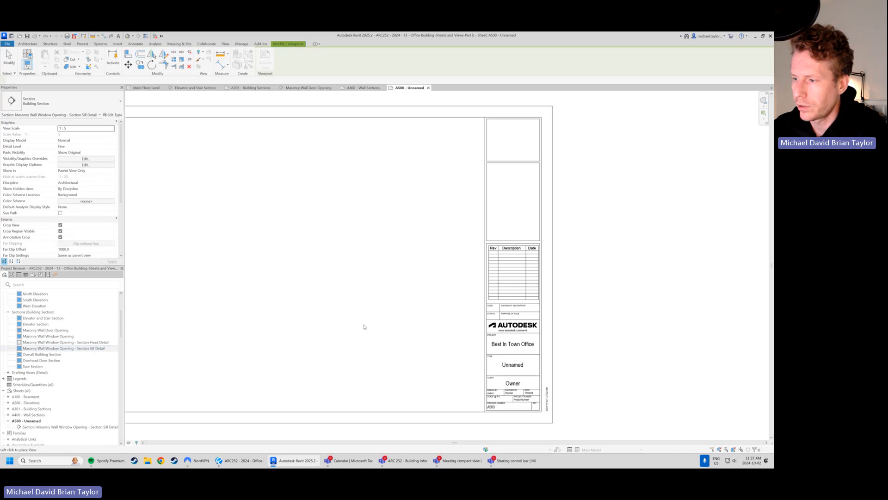
click(406, 316)
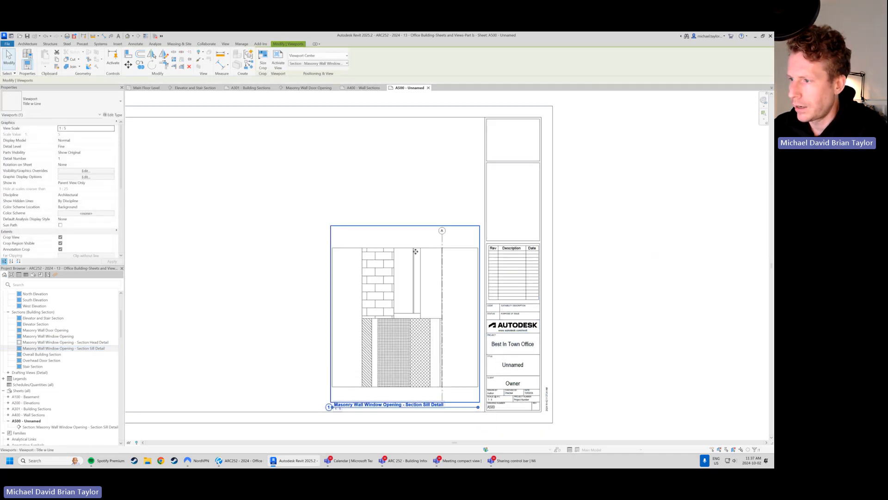
Place the Masonry Wall Window Opening - Section Head Detail view on sheet A500, aligned directly above the sill detail.
click(53, 347)
drag(53, 342, 409, 168)
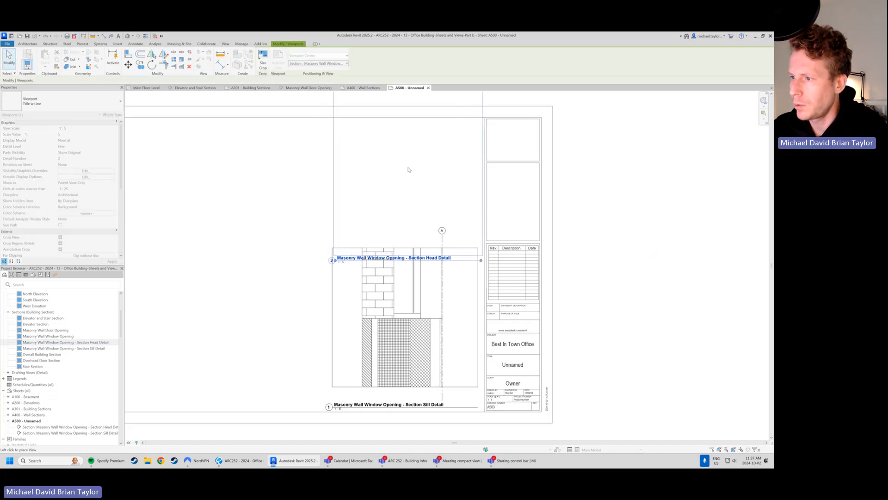
scroll(405, 170, down, 2)
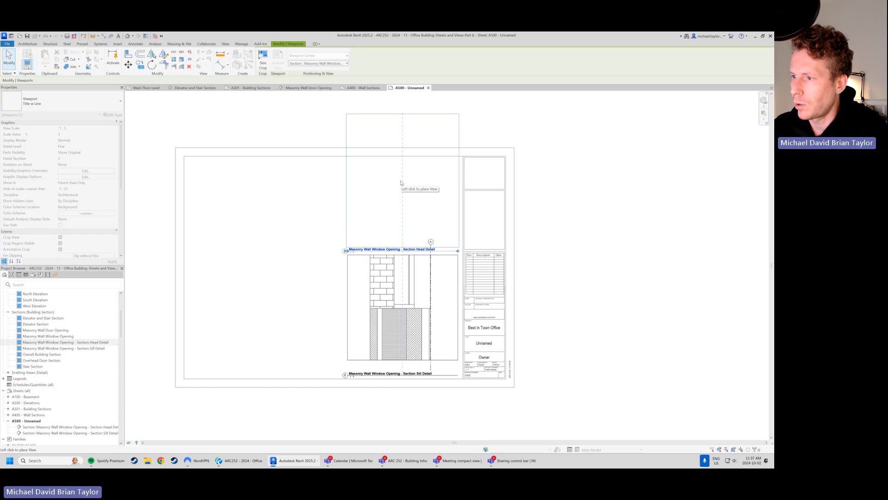
click(401, 183)
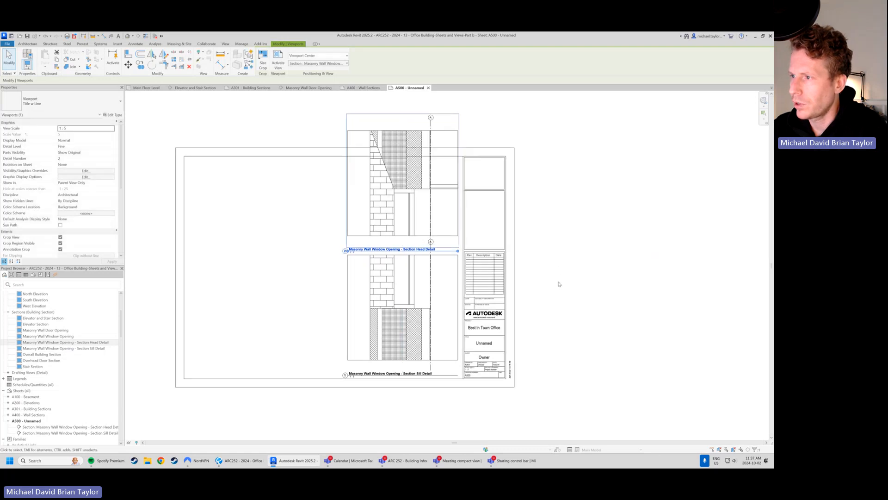
click(472, 261)
middle_drag(406, 291, 384, 280)
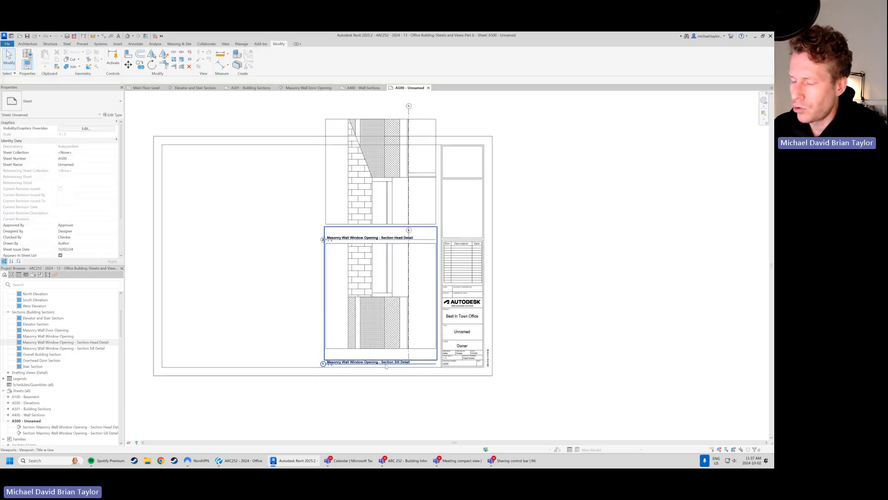
Switch to the reference PDF and examine the crop extents and placement of the window sill detail on sheet A500.
scroll(386, 347, up, 2)
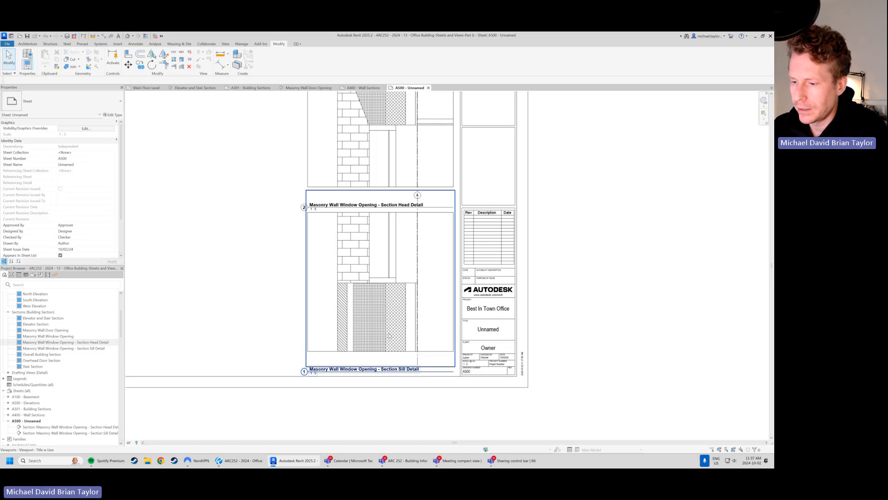
click(245, 462)
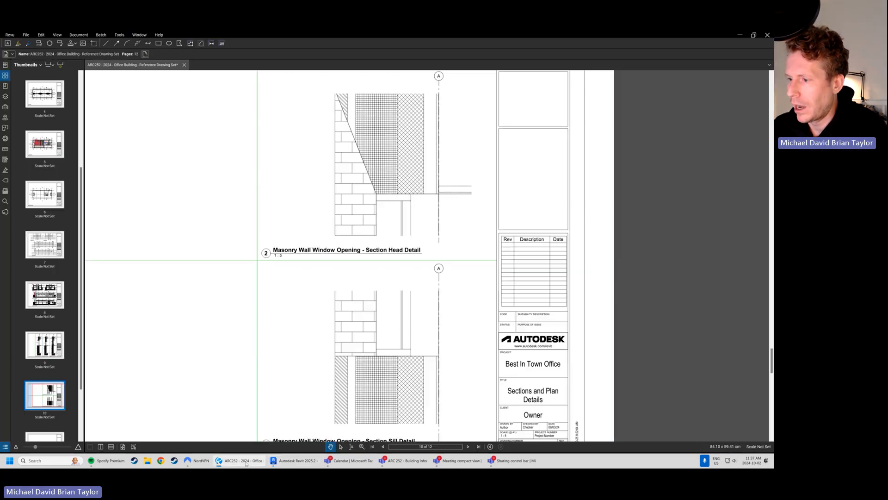
scroll(454, 241, down, 3)
scroll(458, 247, up, 1)
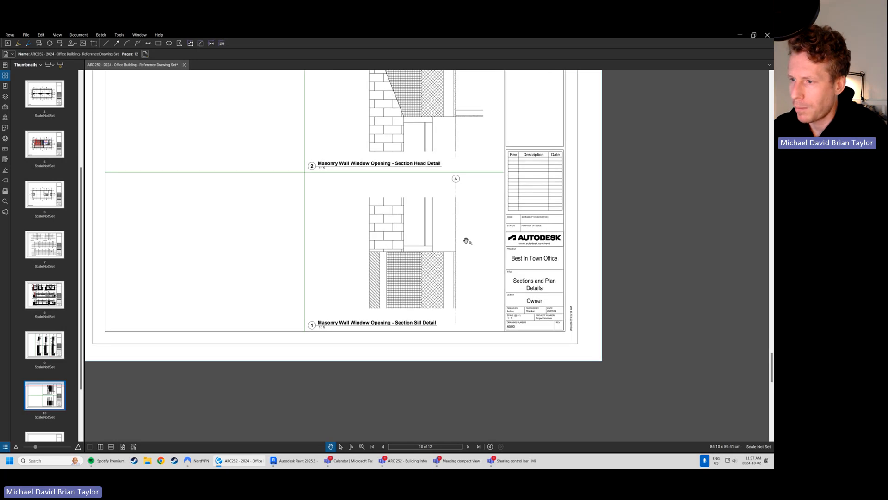
Switch back to Revit, activate the sill detail view, pull its crop region's upper and lower edges inward, and leave the view.
click(307, 464)
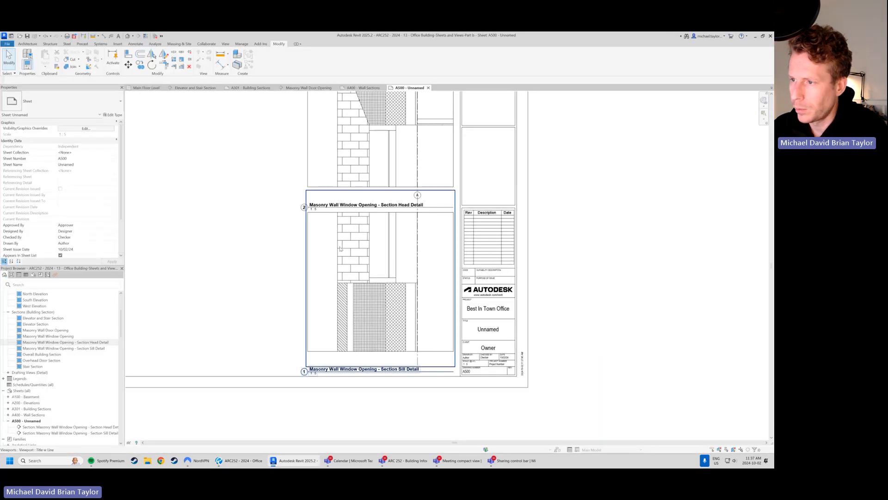
double_click(344, 277)
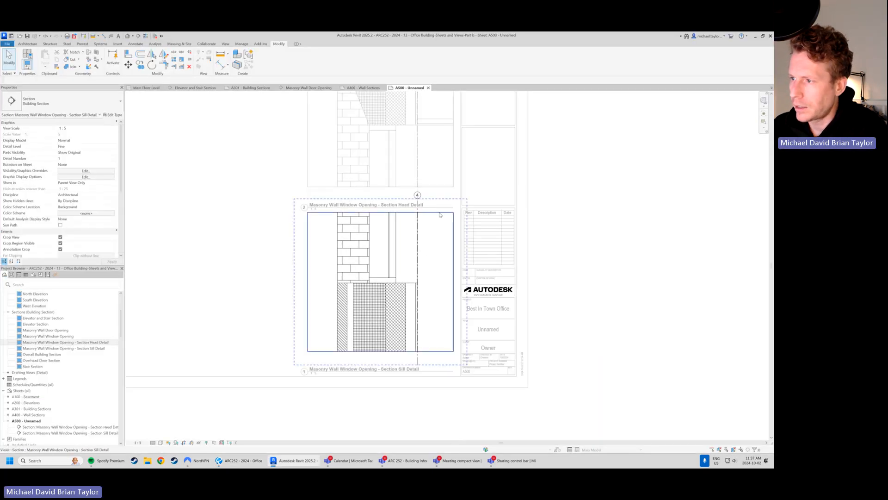
click(382, 213)
drag(381, 213, 381, 239)
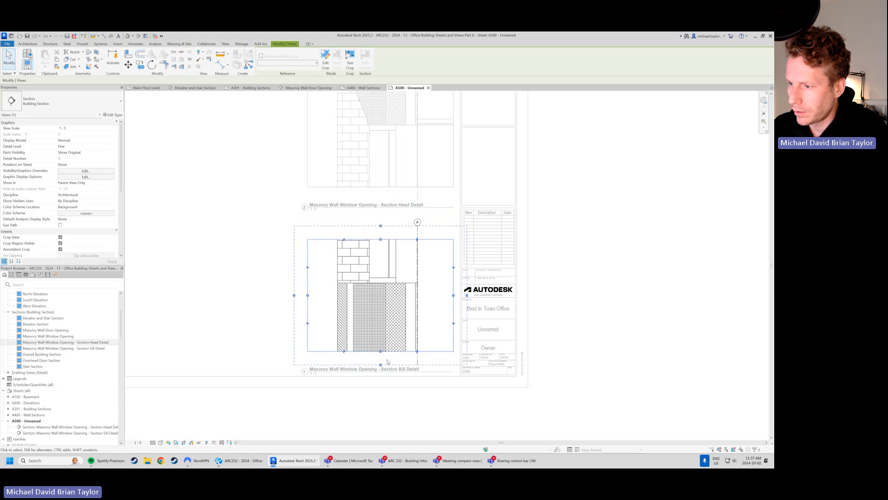
drag(381, 352, 381, 337)
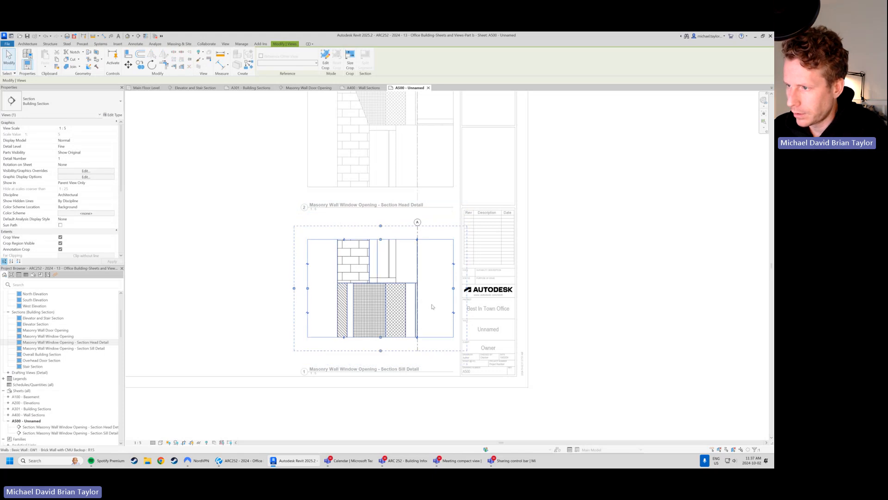
double_click(567, 309)
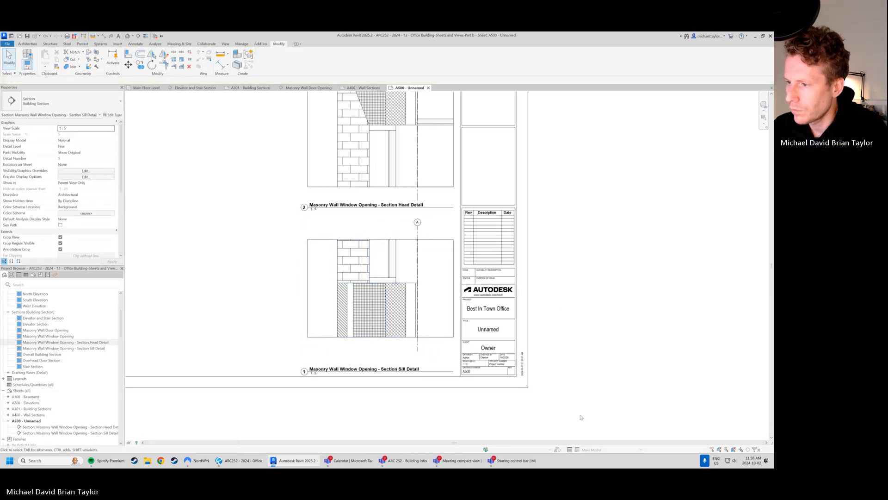
Nudge the sill detail viewport down toward the lower border of sheet A500.
click(356, 300)
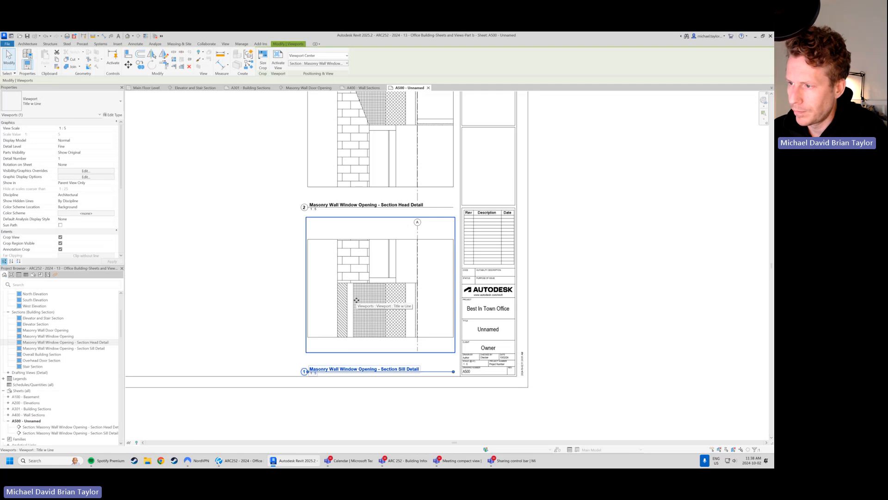
key(Down)
key(Down)
key(Up)
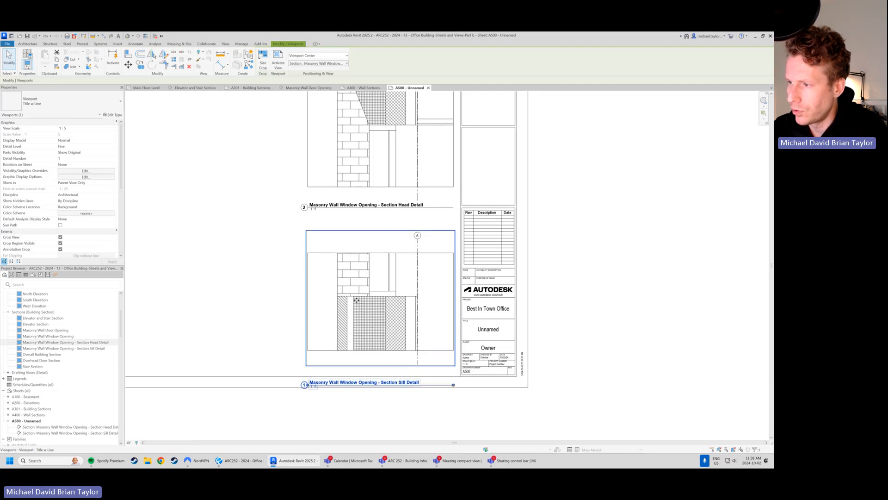
Move the sill detail's view title up inside the sheet border and shorten its title line to the text length.
click(362, 412)
click(378, 384)
drag(378, 384, 379, 369)
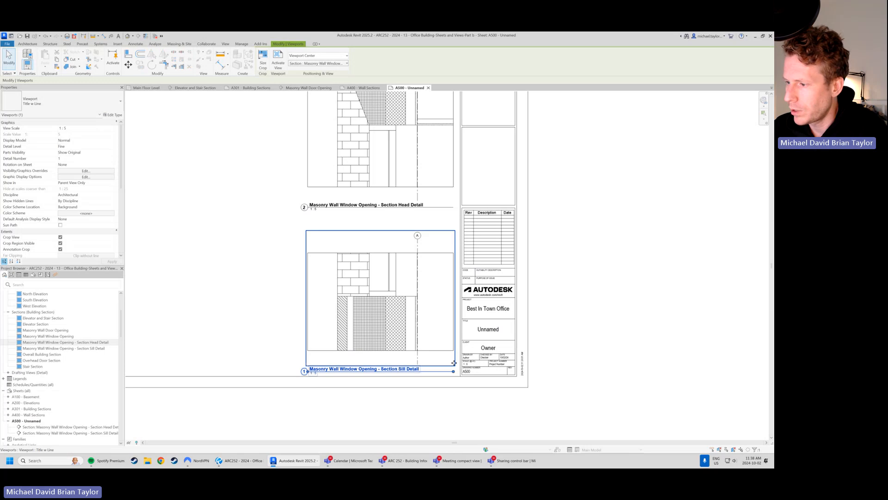
click(426, 378)
Move the window head detail viewport down on sheet A500, then nudge it back up slightly above the sill detail.
click(405, 193)
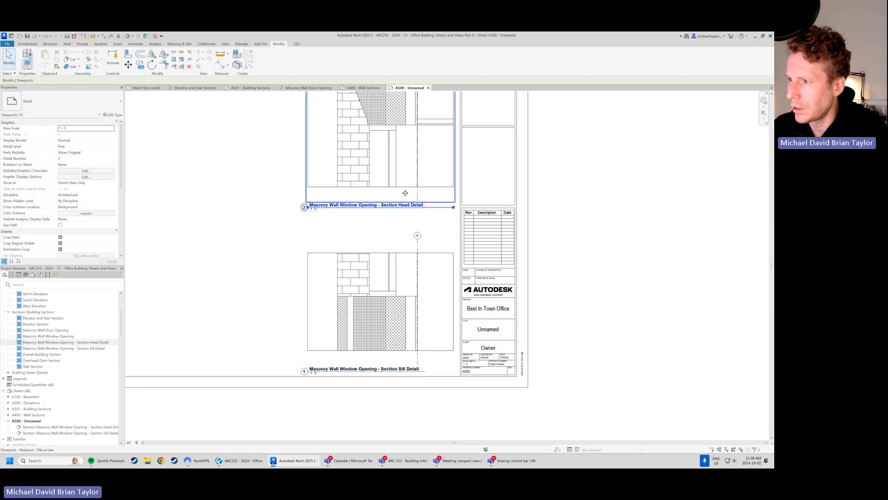
click(624, 252)
middle_drag(344, 190, 336, 255)
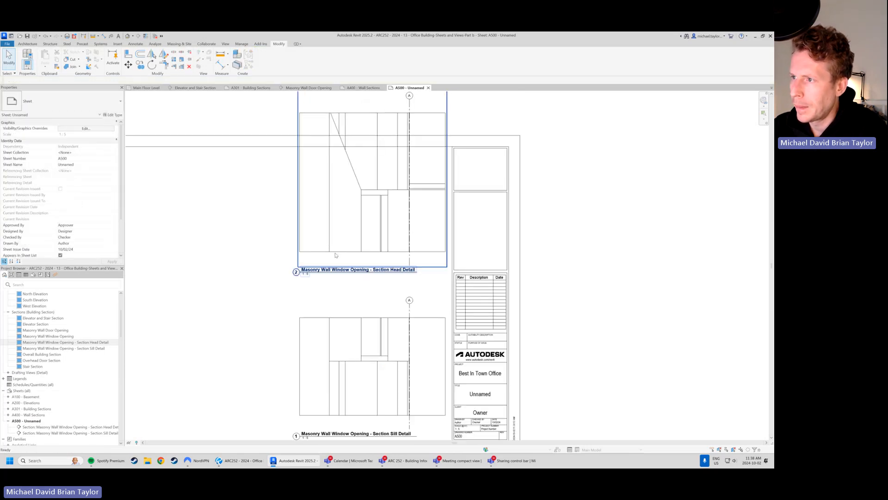
click(336, 255)
drag(401, 216, 401, 243)
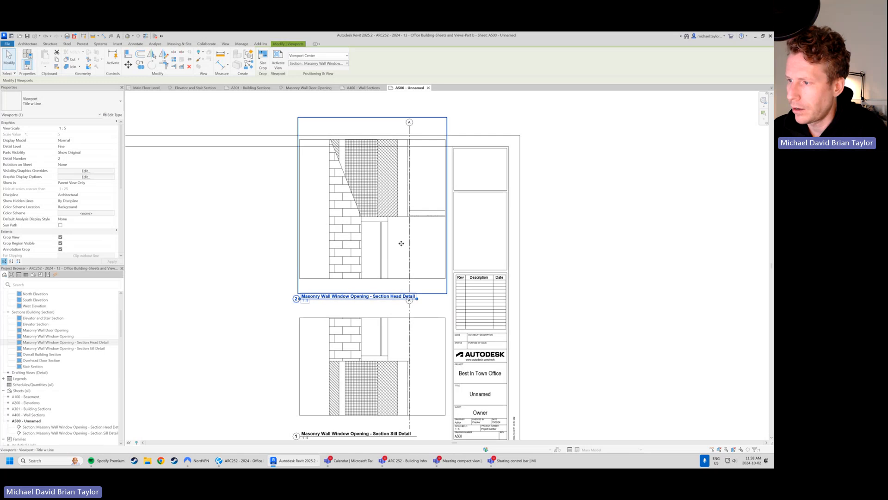
key(Up)
key(Up)
key(Up)
key(Down)
Activate the head detail view and pull its crop region's lower and upper edges inward around the window head.
double_click(398, 243)
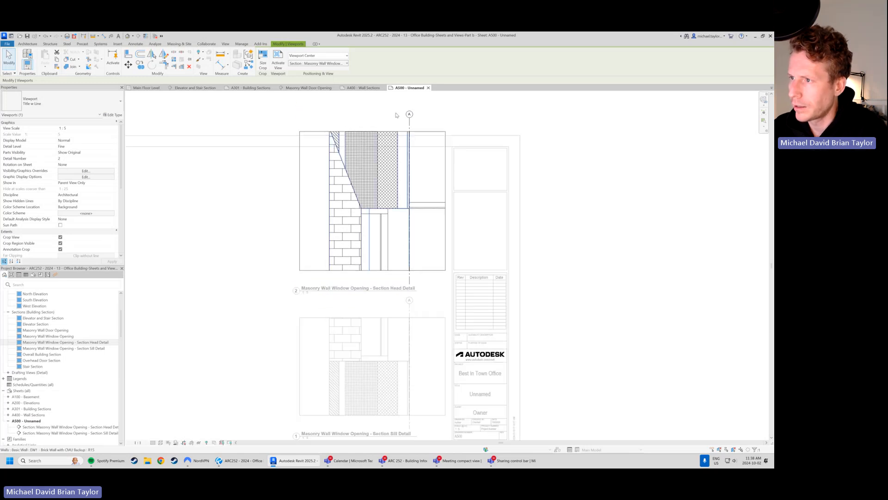
click(396, 131)
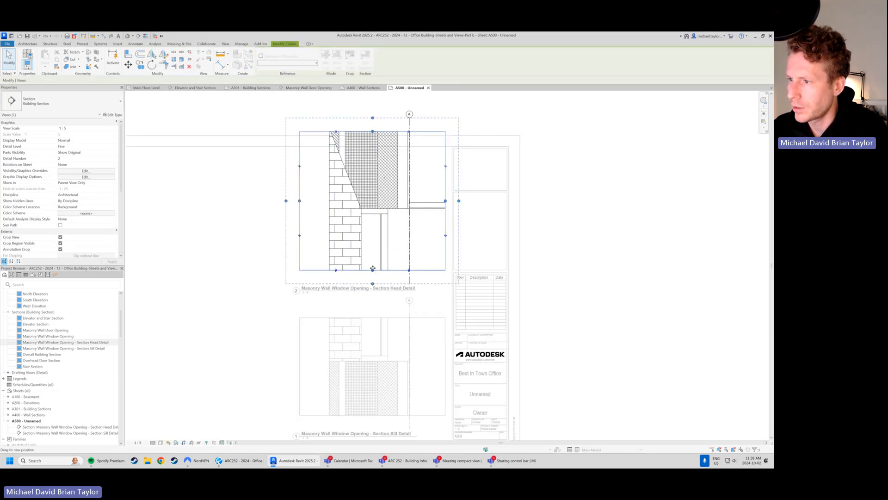
drag(373, 270, 373, 250)
drag(373, 132, 372, 163)
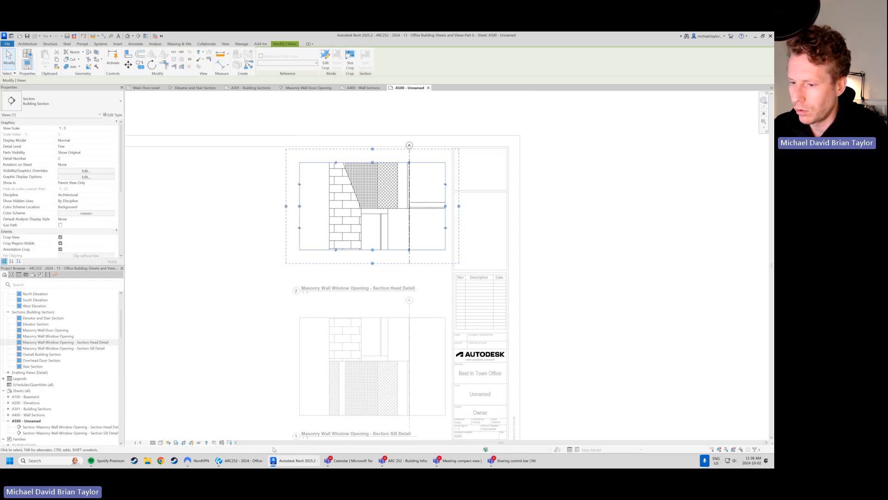
Check the head detail's crop in the reference PDF, return to Revit, extend the upper and lower crop edges slightly, and leave the view.
click(239, 460)
scroll(368, 268, up, 4)
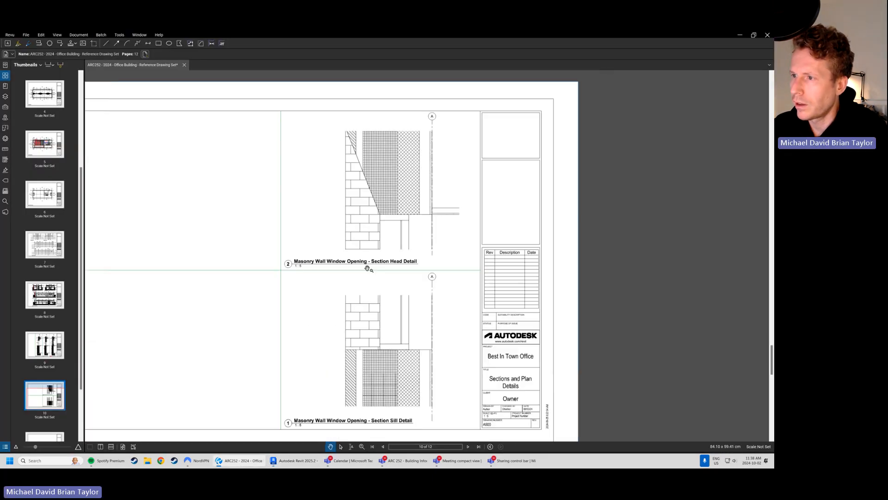
scroll(364, 324, down, 2)
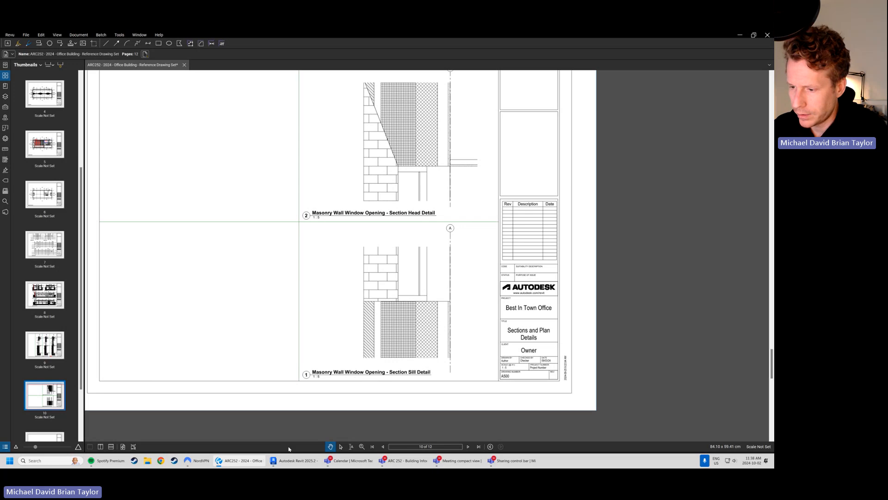
click(293, 460)
drag(373, 250, 372, 255)
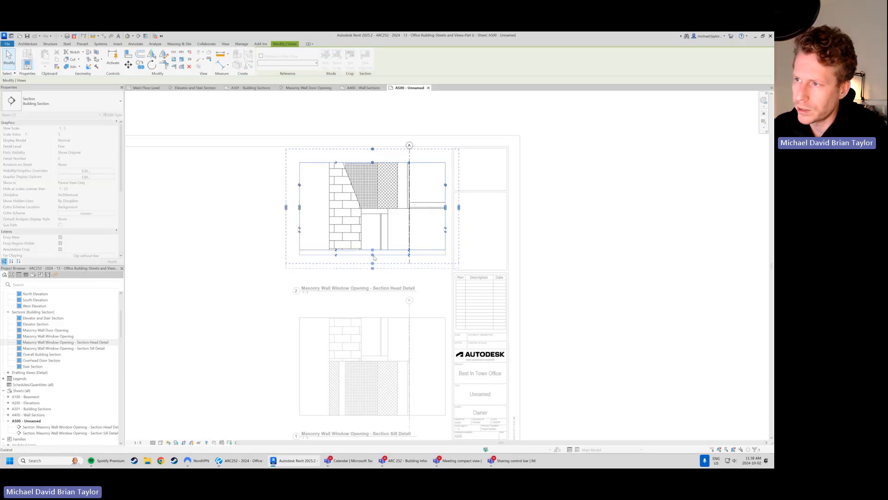
drag(372, 162, 373, 156)
double_click(591, 220)
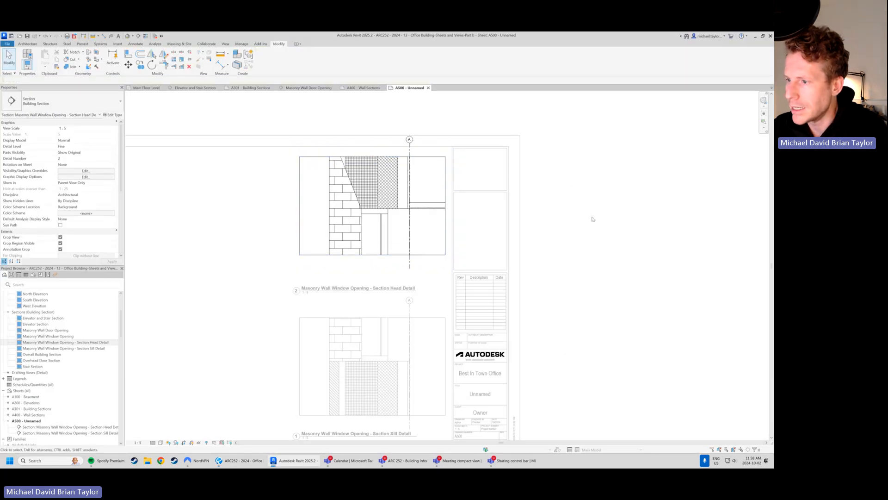
Nudge the head detail viewport down inside the sheet border and move its view title up just beneath the viewport.
click(369, 234)
key(Down)
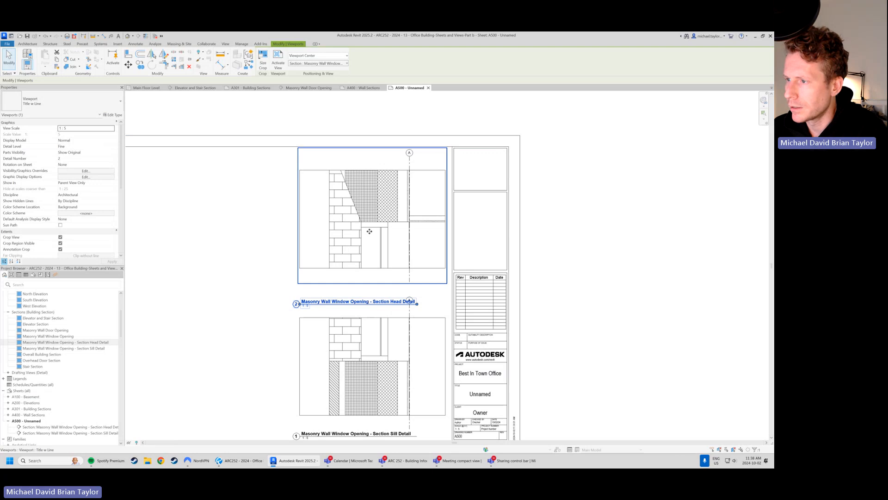
click(621, 206)
click(327, 302)
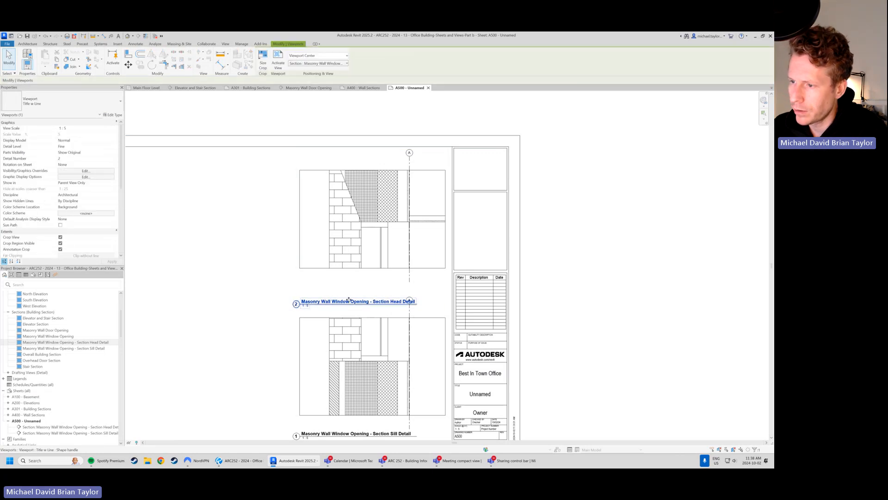
drag(349, 300, 319, 290)
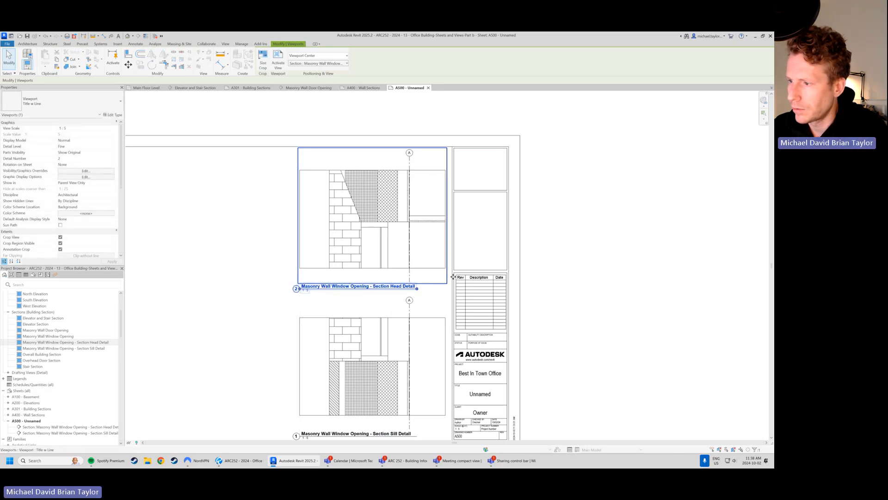
click(544, 266)
scroll(425, 222, down, 1)
middle_drag(425, 222, 425, 196)
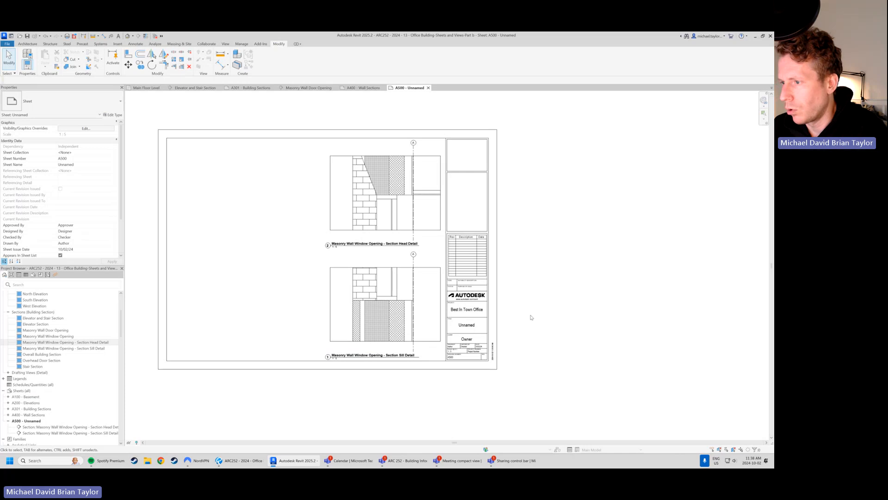
scroll(381, 282, up, 1)
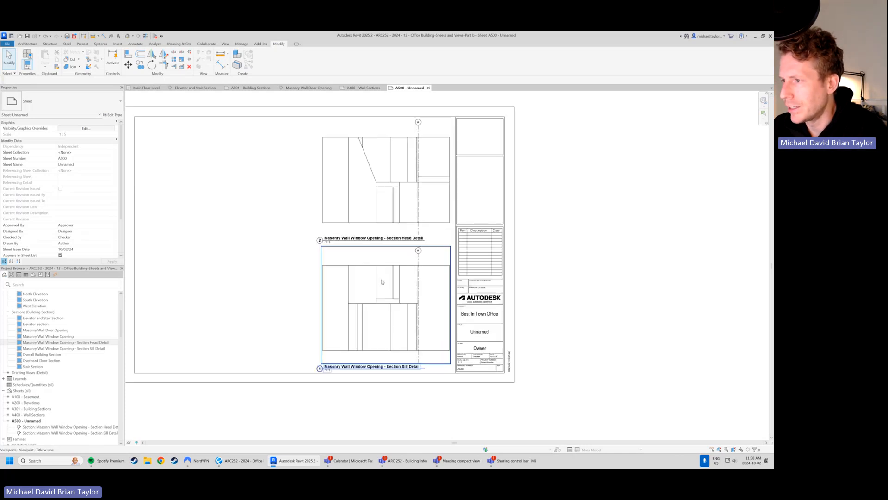
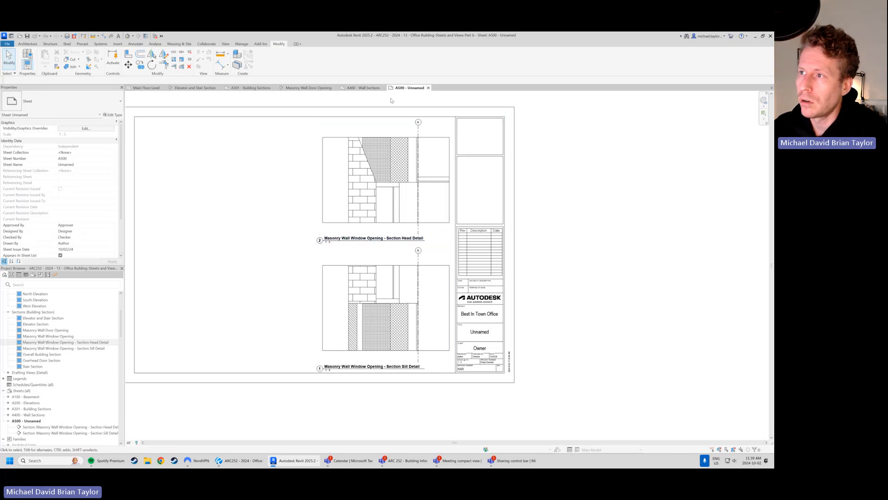
Go to sheet A400 and lower the head detail's callout bubble closer to its callout box on the Masonry Wall Window Opening section.
click(368, 89)
scroll(334, 210, up, 2)
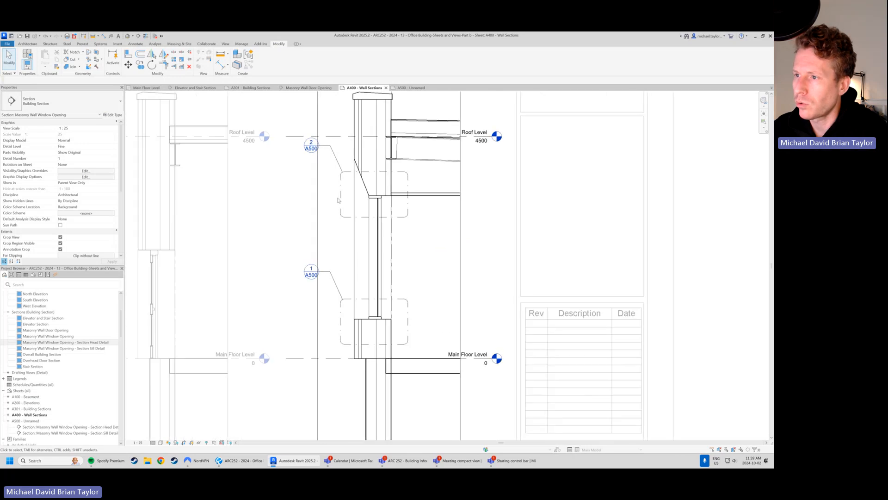
click(315, 146)
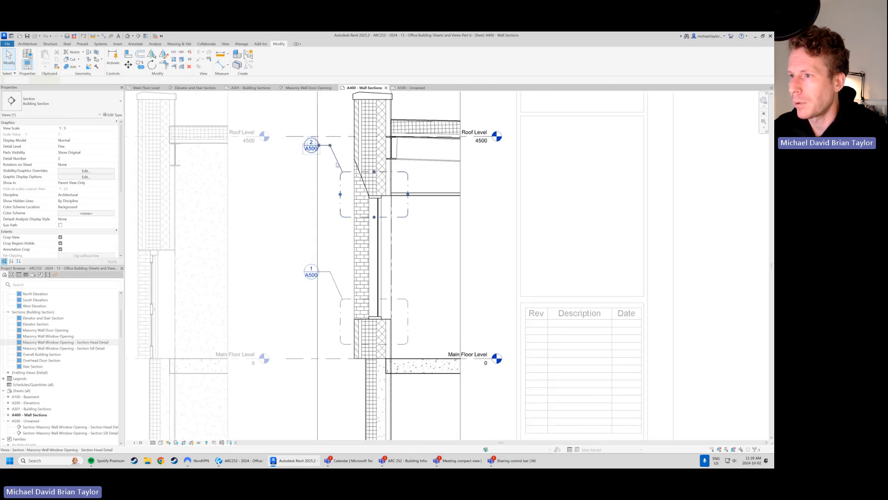
scroll(316, 145, up, 2)
drag(316, 145, 316, 160)
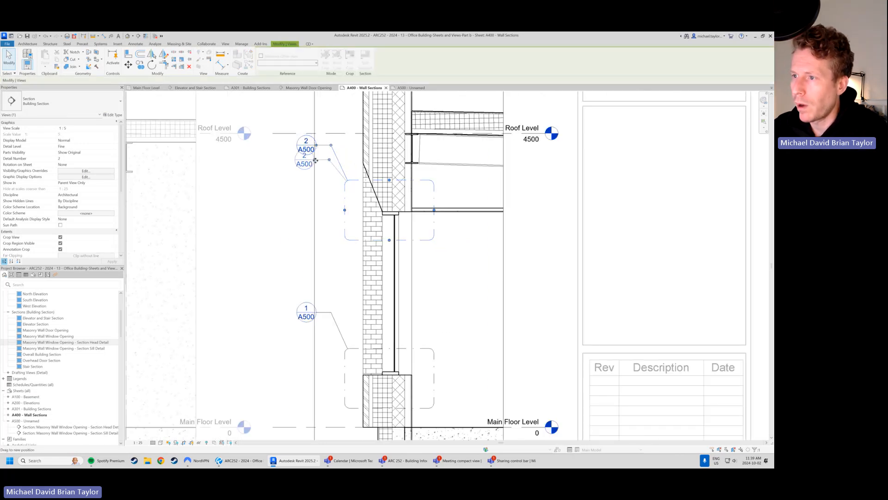
Lower the sill detail's callout bubble closer to its callout box and leave the activated wall section view.
click(324, 315)
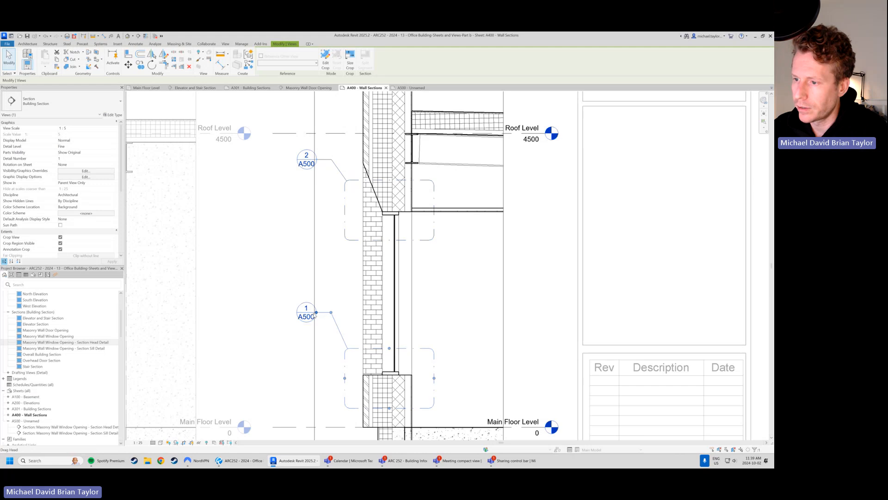
drag(316, 313, 320, 328)
click(364, 296)
click(335, 275)
scroll(347, 263, down, 3)
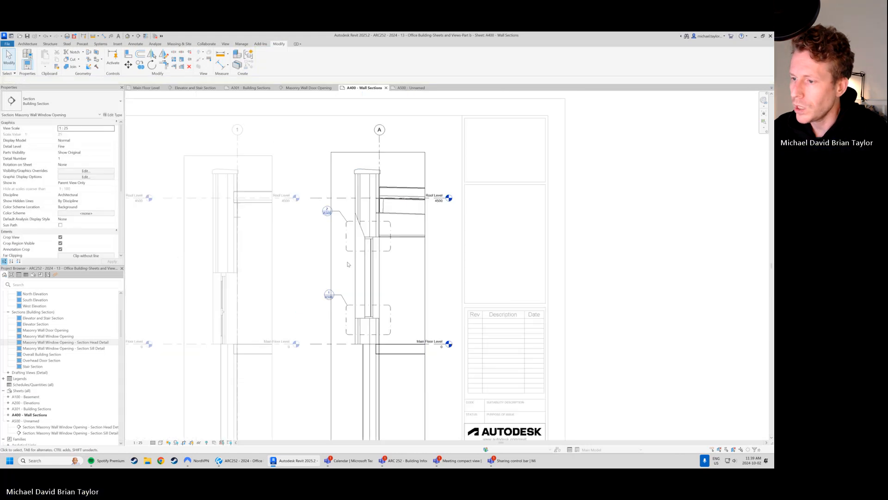
middle_drag(308, 229, 333, 224)
scroll(331, 226, down, 2)
double_click(549, 301)
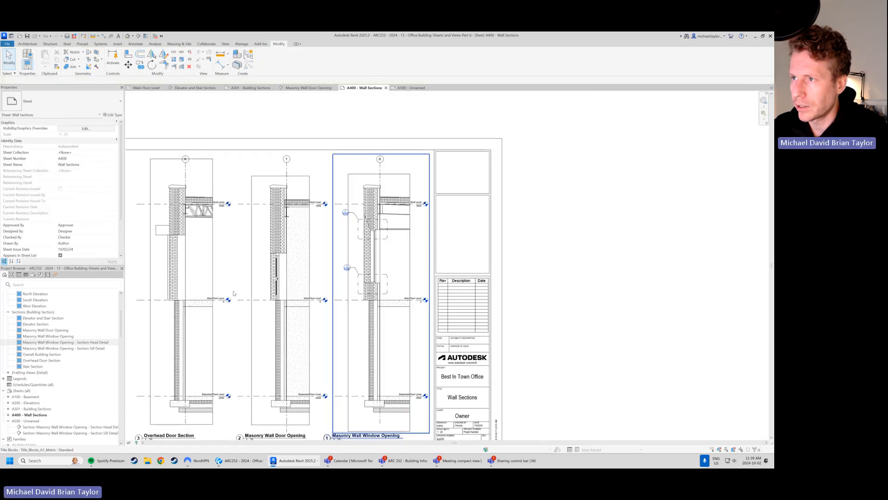
middle_drag(199, 252, 304, 237)
scroll(303, 239, down, 2)
middle_drag(419, 235, 418, 242)
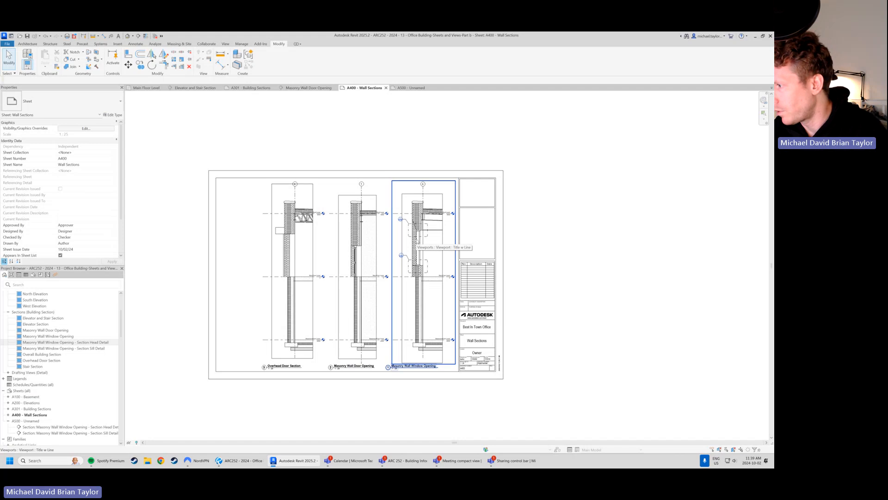
scroll(332, 259, up, 2)
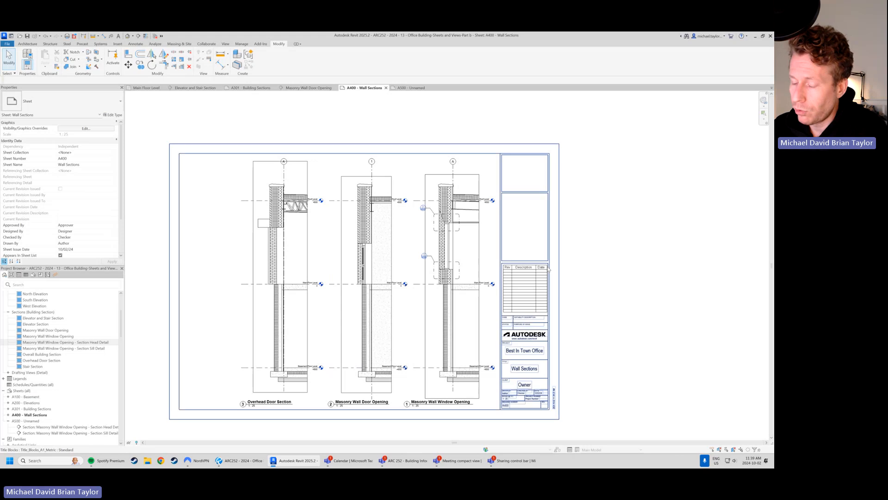
Switch to the reference PDF and examine the Title Page sheet's 3D view, wall type legend, project title and sheet list.
click(239, 460)
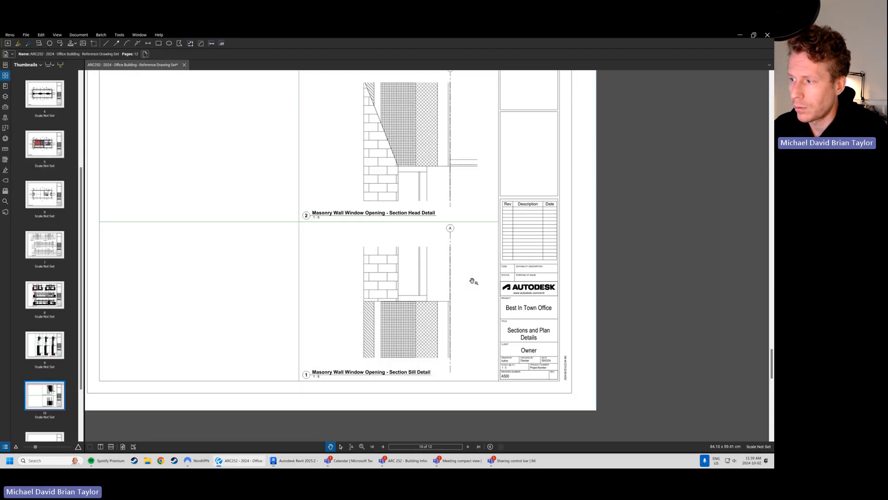
scroll(49, 255, up, 5)
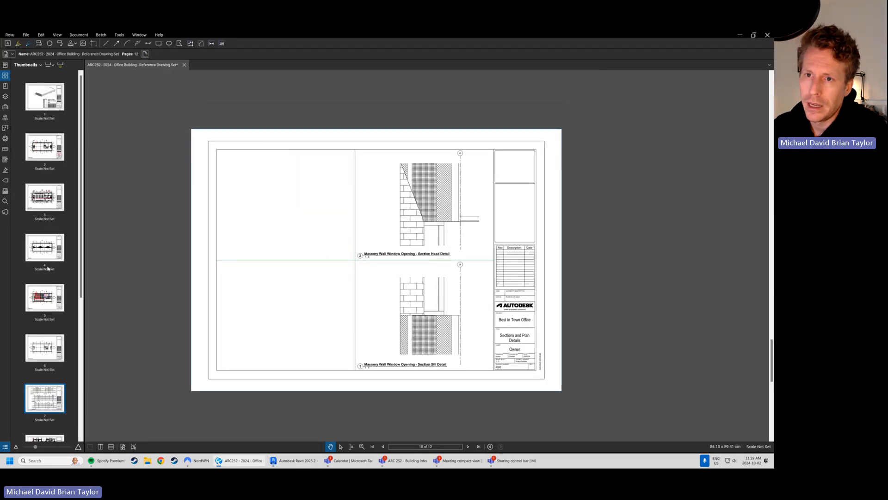
click(48, 90)
scroll(324, 198, up, 4)
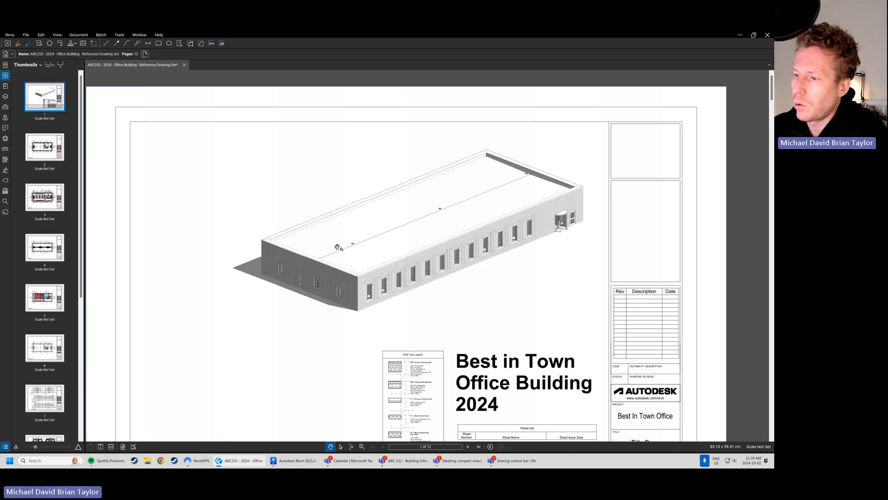
scroll(338, 246, down, 2)
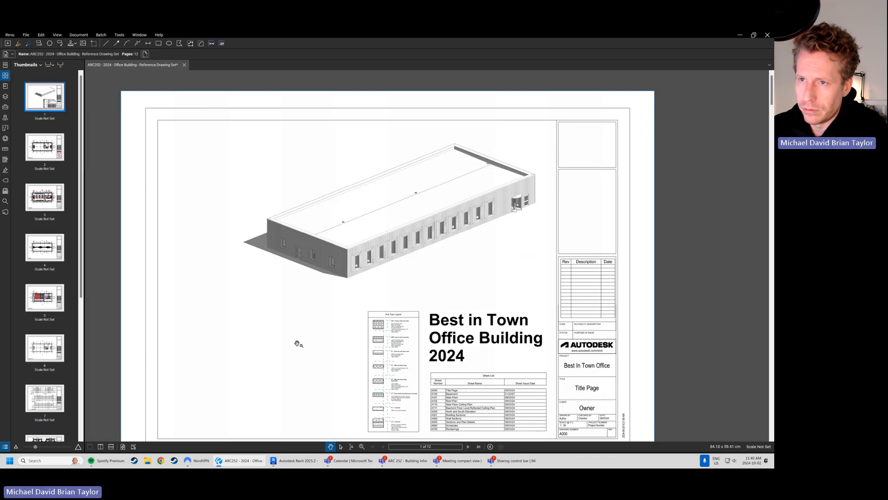
scroll(359, 244, down, 1)
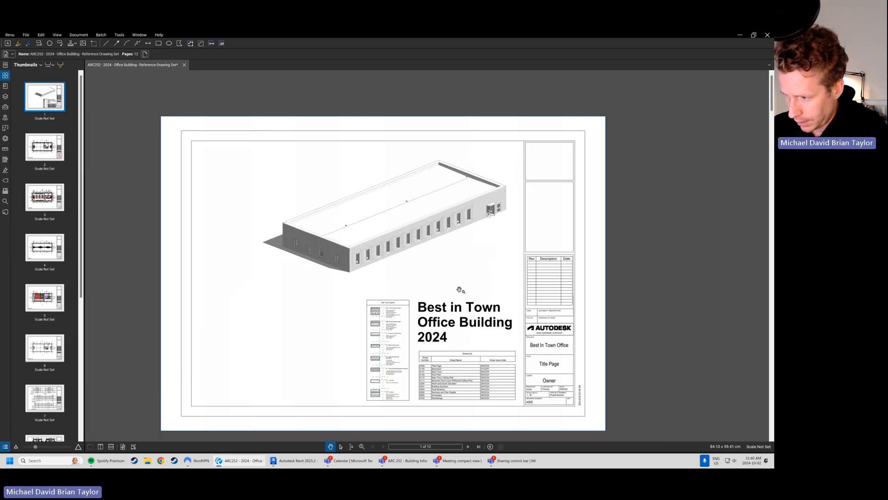
drag(390, 193, 390, 202)
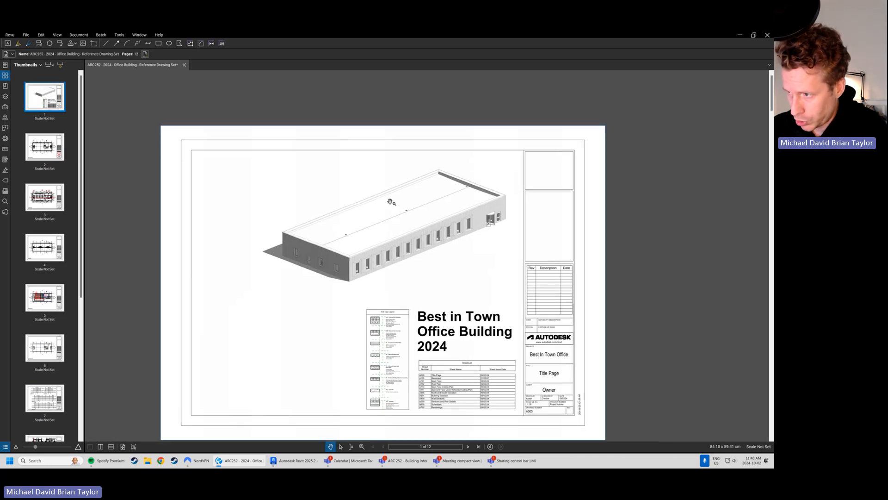
Switch back to Revit, collapse the elevation and section view groups, and open 3D View - Title Page followed by the default {3D} view.
click(295, 460)
scroll(42, 370, up, 3)
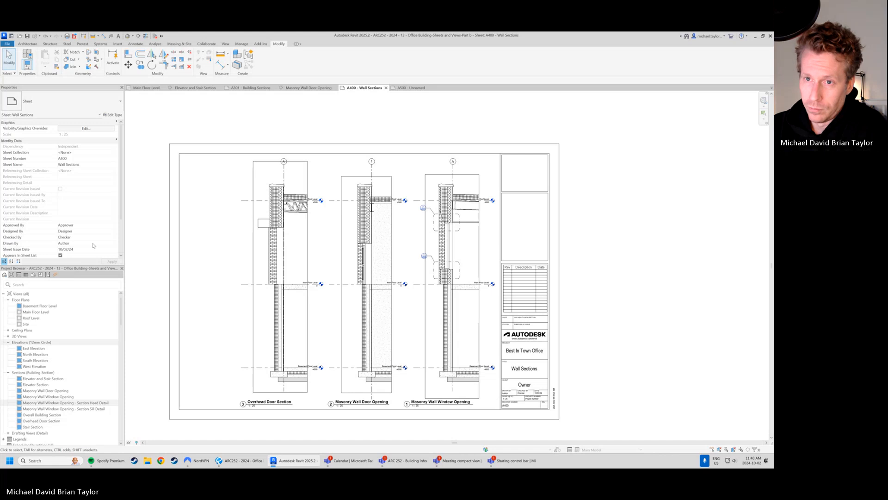
click(8, 342)
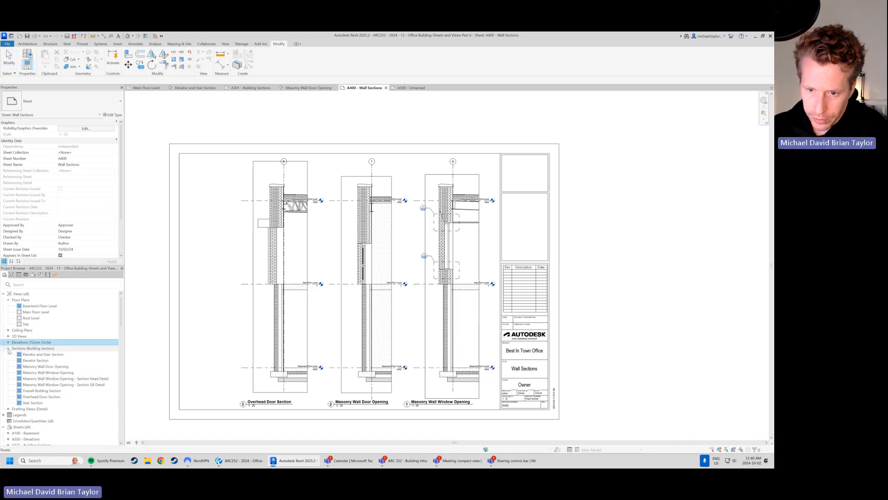
click(8, 348)
click(7, 337)
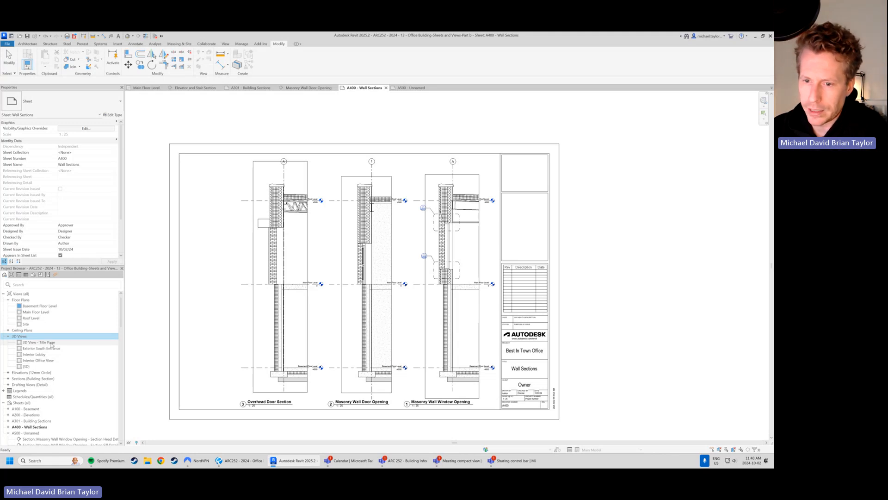
double_click(46, 343)
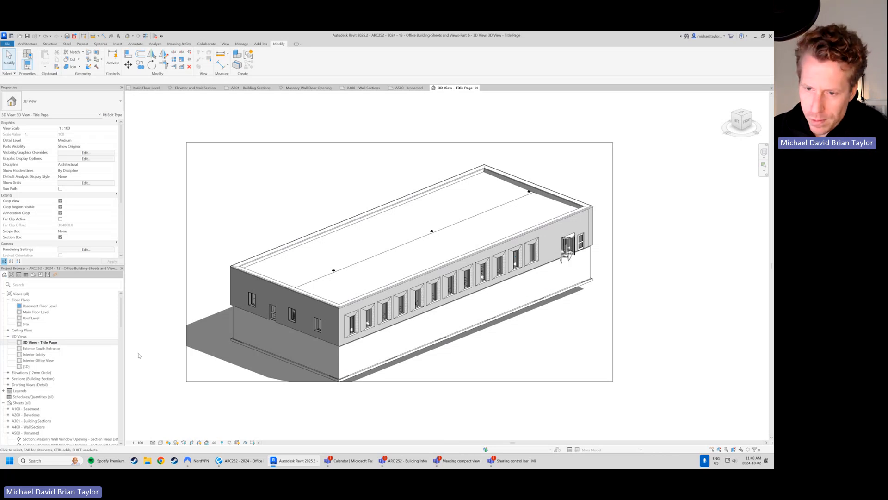
double_click(33, 368)
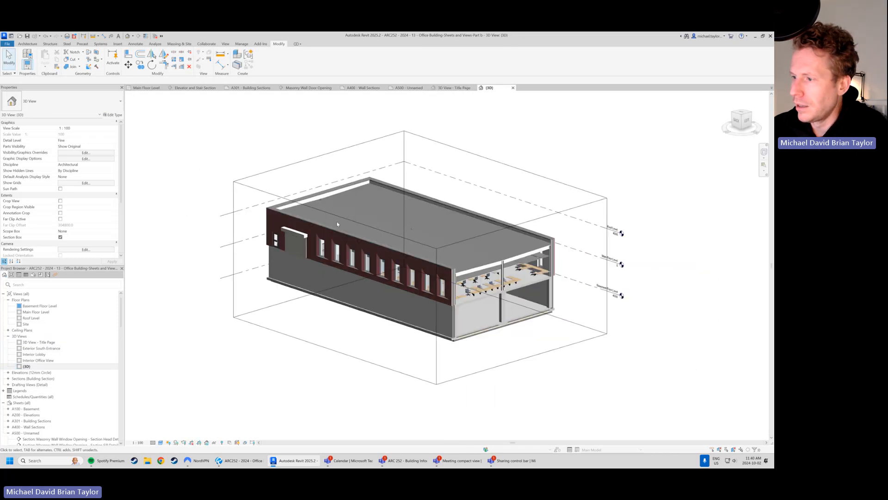
Orbit the {3D} view to show the building's front and left faces from above, and duplicate the view with detailing.
shift+middle_drag(337, 224, 377, 307)
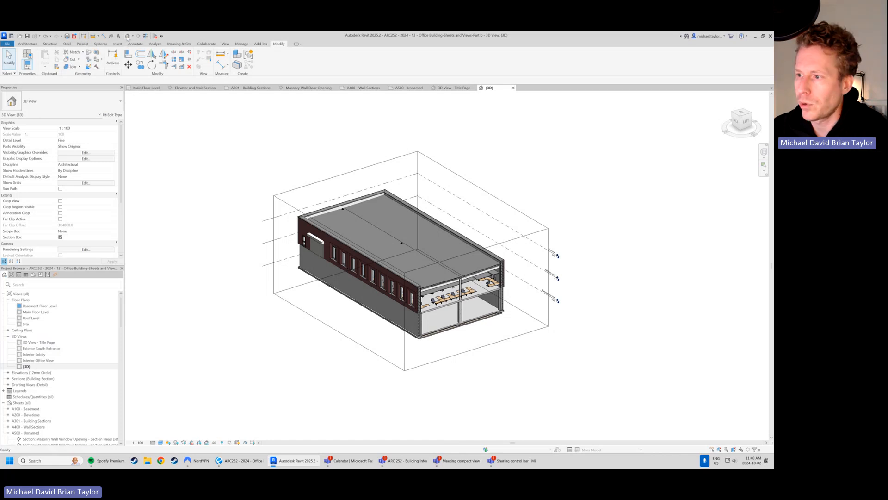
shift+middle_drag(500, 345, 345, 346)
click(344, 347)
drag(318, 283, 228, 304)
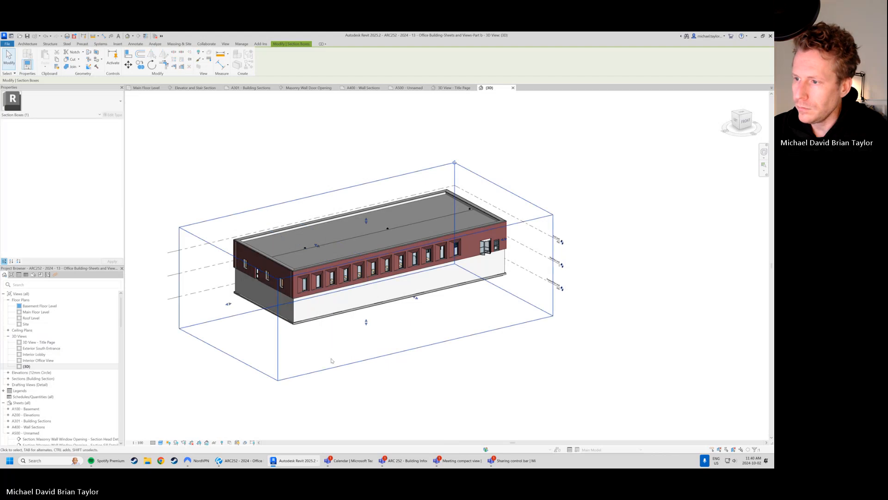
shift+middle_drag(291, 293, 319, 319)
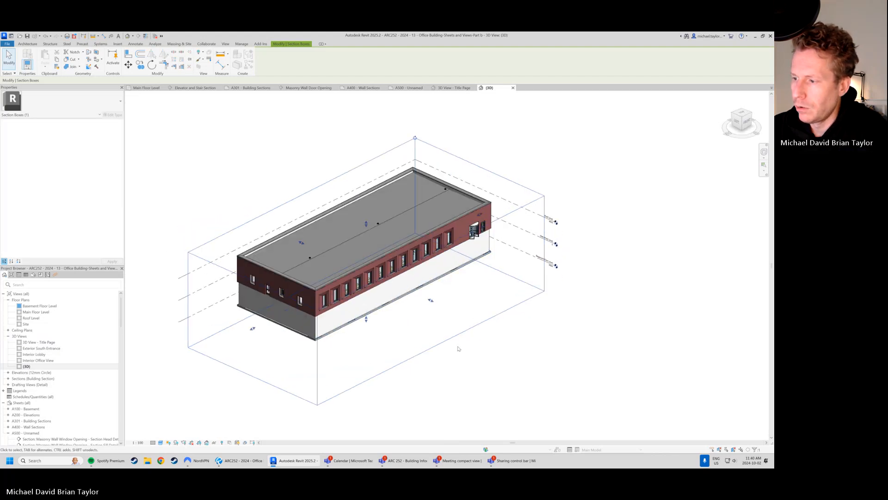
click(479, 369)
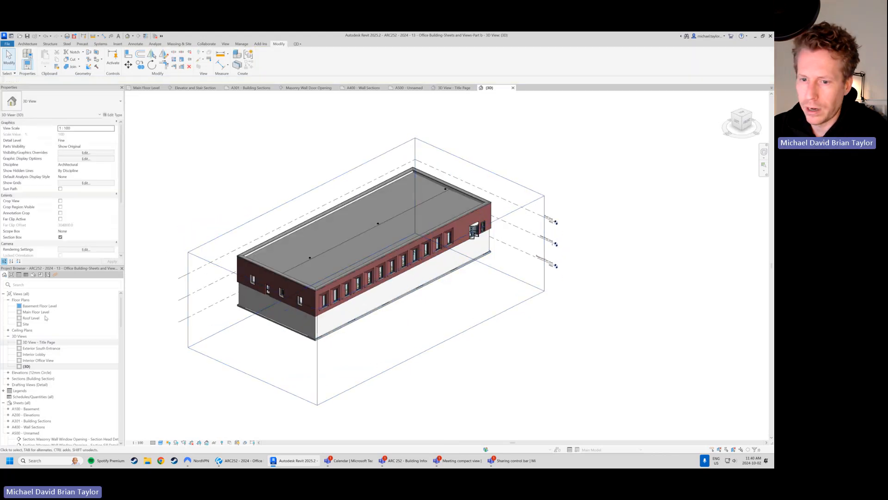
right_click(26, 366)
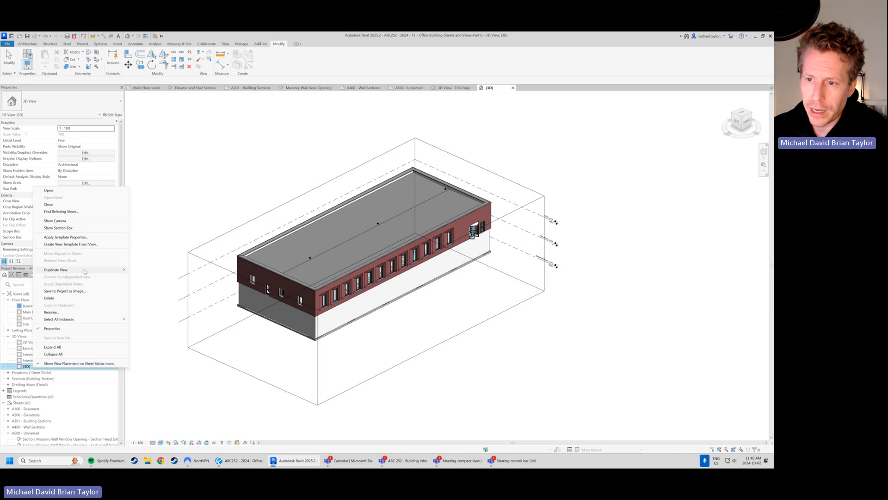
mouse_move(92, 270)
click(172, 277)
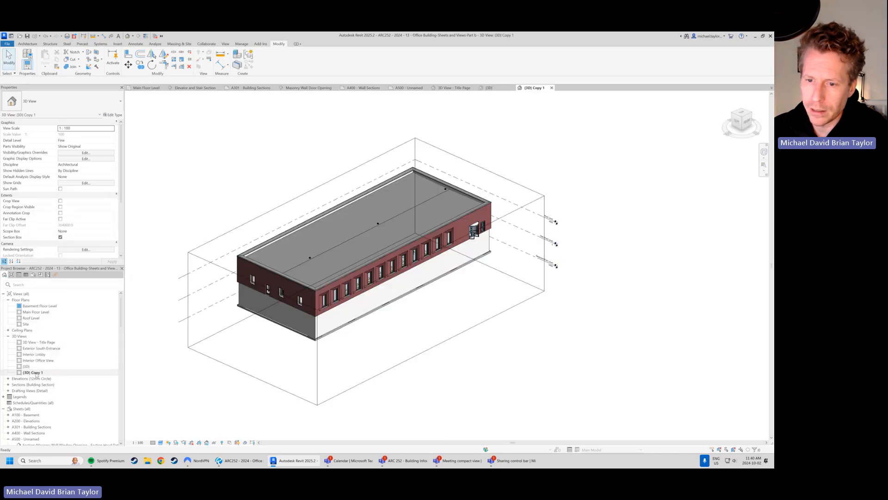
Rename the duplicated 3D view as Title Page.
click(36, 373)
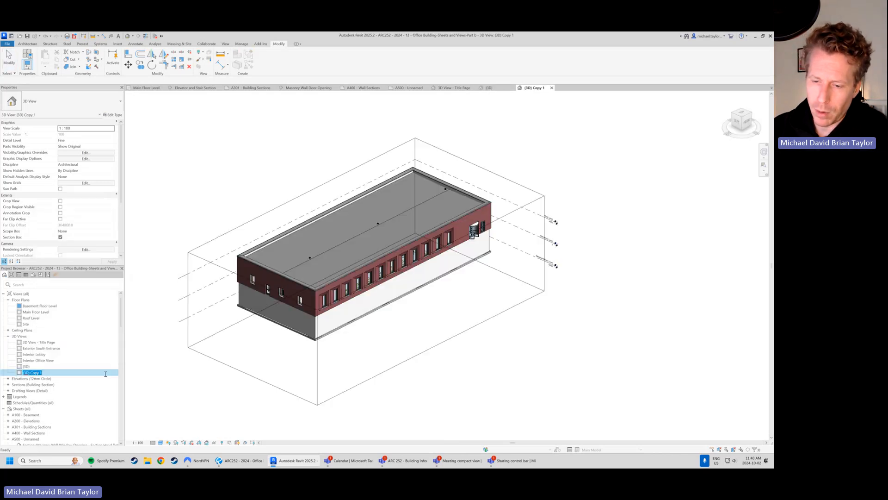
text(Title P)
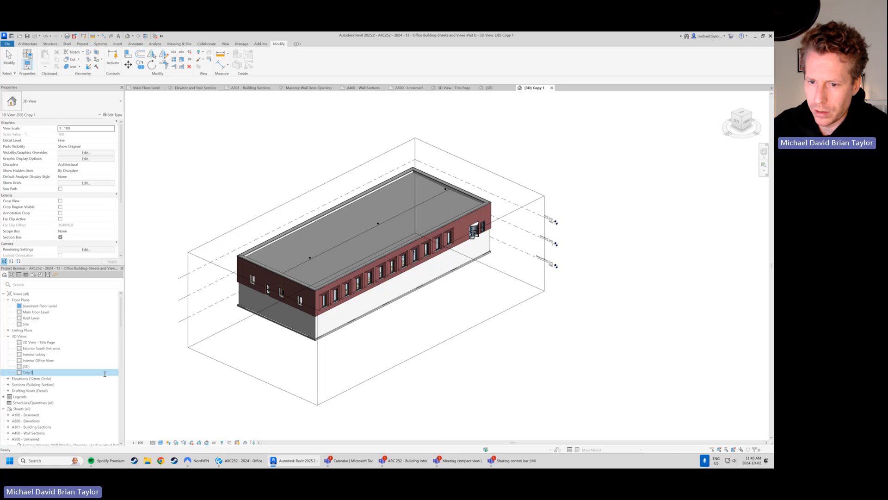
text(age)
key(Return)
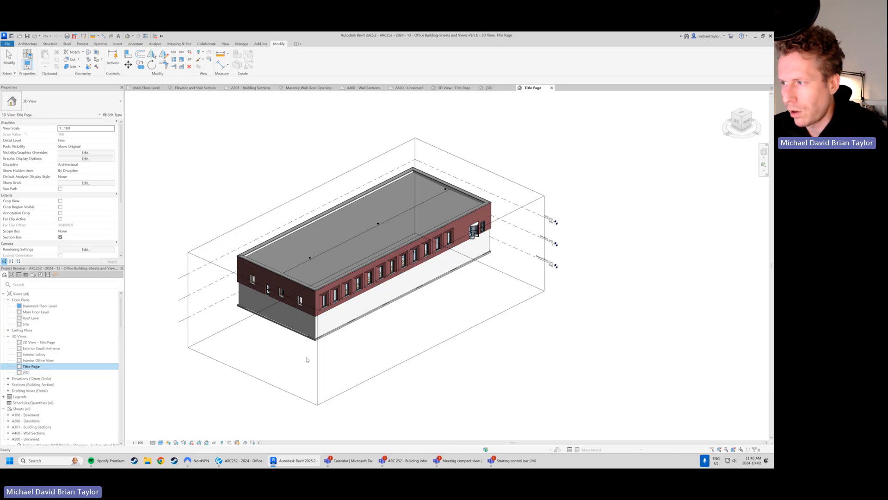
Turn off the section box in the Title Page 3D view.
click(392, 370)
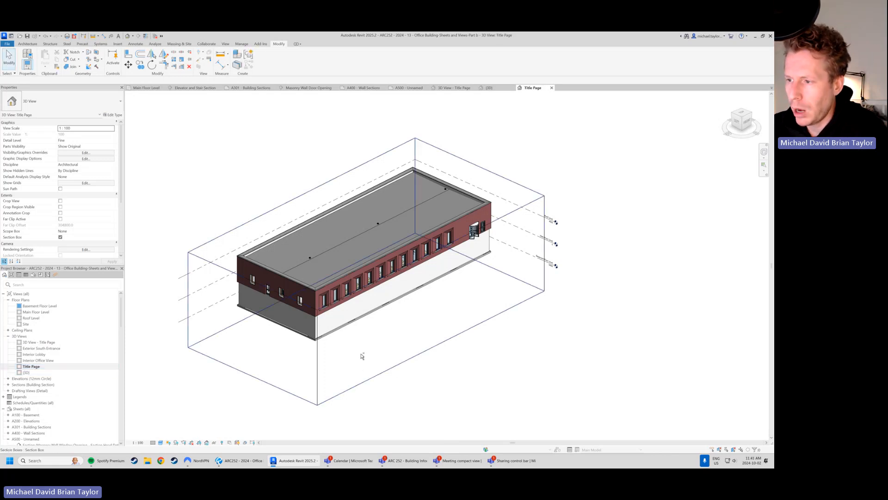
shift+middle_drag(359, 357, 377, 347)
click(377, 346)
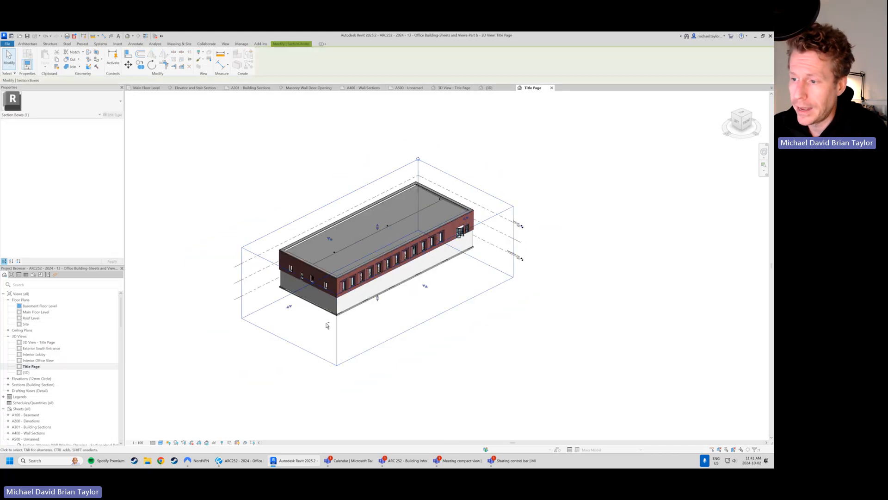
shift+middle_drag(327, 321, 359, 317)
scroll(278, 254, up, 2)
click(271, 274)
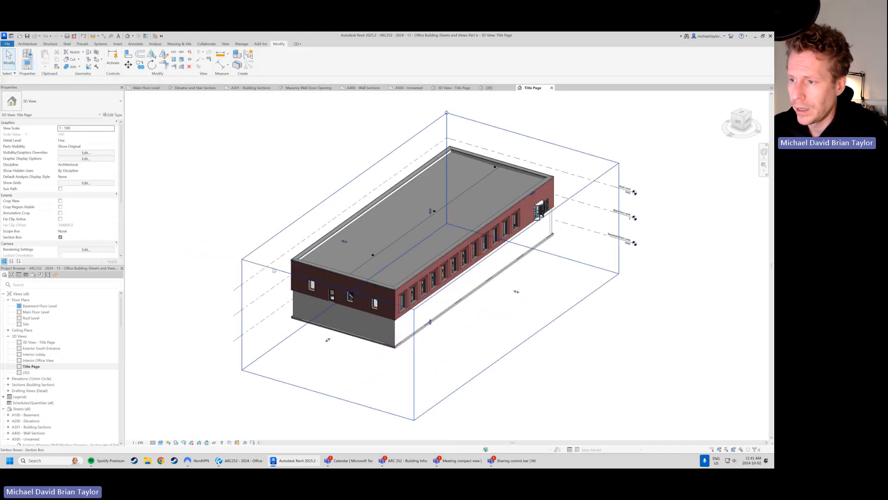
click(414, 320)
shift+middle_drag(435, 320, 402, 352)
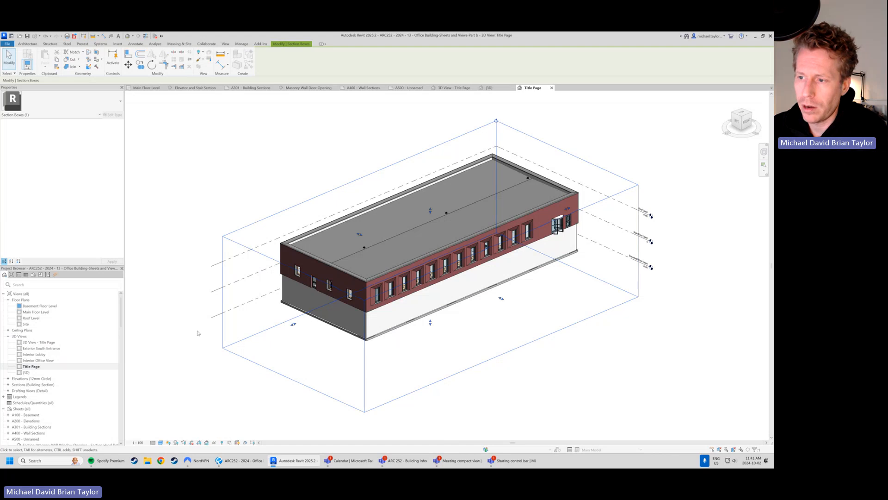
click(176, 328)
click(60, 237)
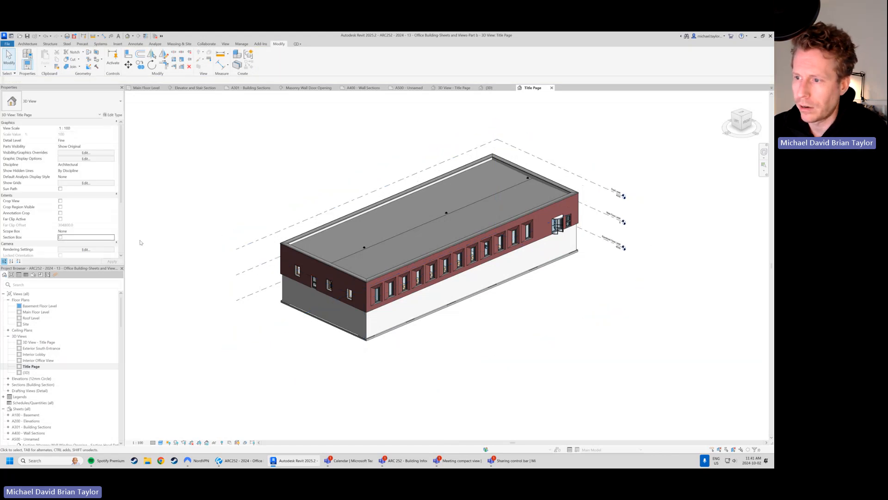
Set the visual style of the Title Page 3D view to Hidden Line.
scroll(206, 262, down, 1)
mouse_move(456, 302)
shift+middle_down()
mouse_move(442, 281)
mouse_move(460, 305)
shift+middle_up()
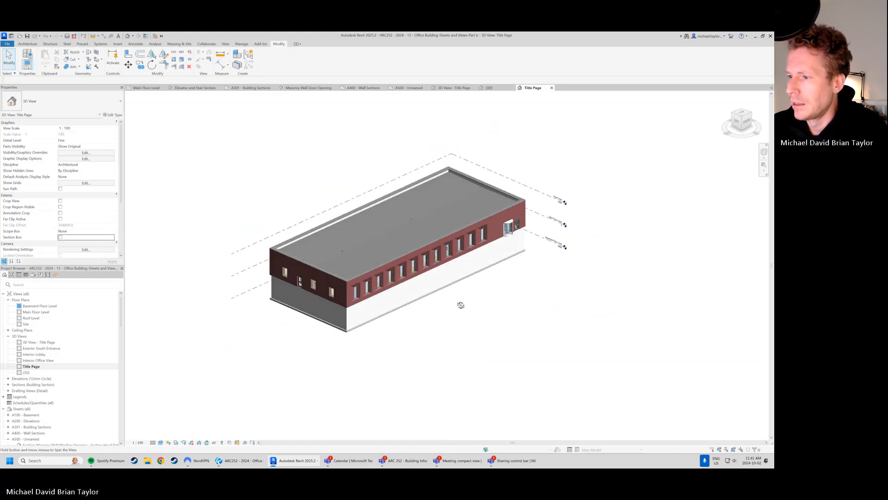
scroll(440, 264, up, 1)
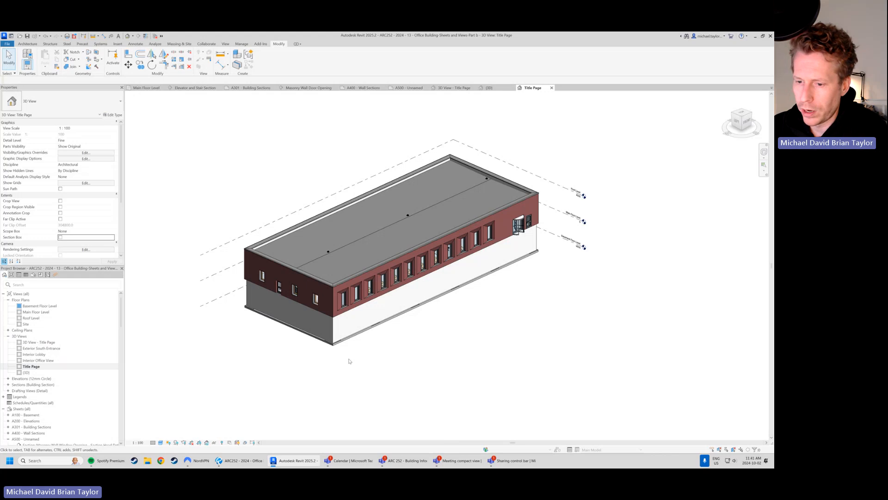
click(152, 443)
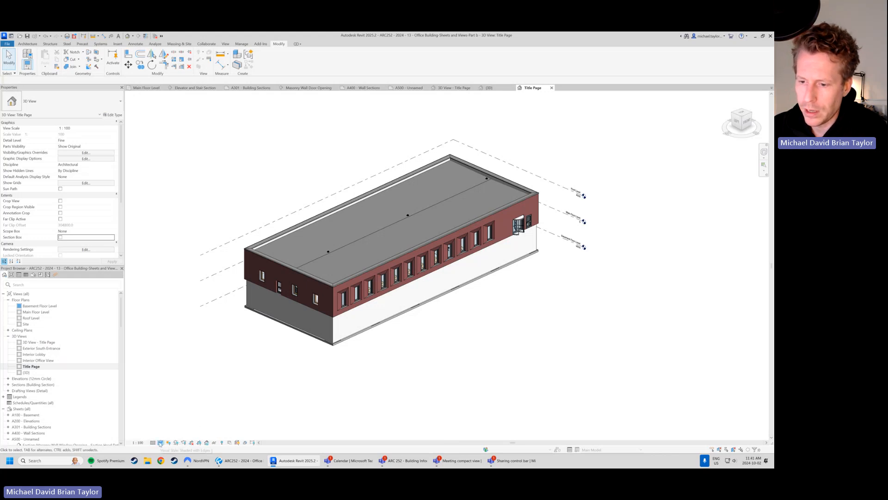
click(160, 442)
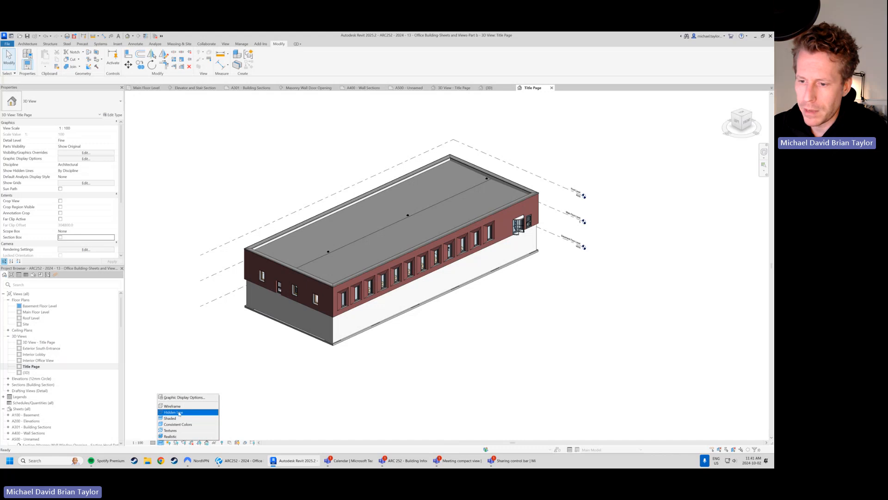
click(173, 412)
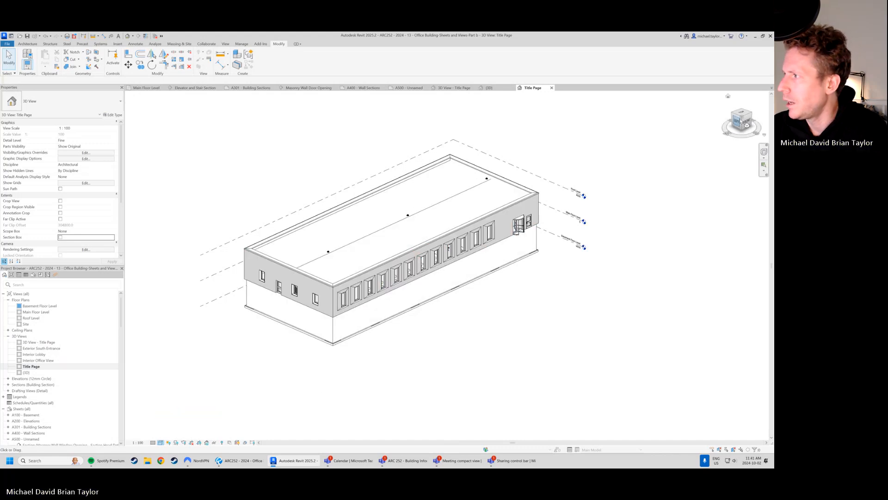
Orient the Title Page view to a lower angle on the building's front-left corner and turn on shadows.
click(743, 118)
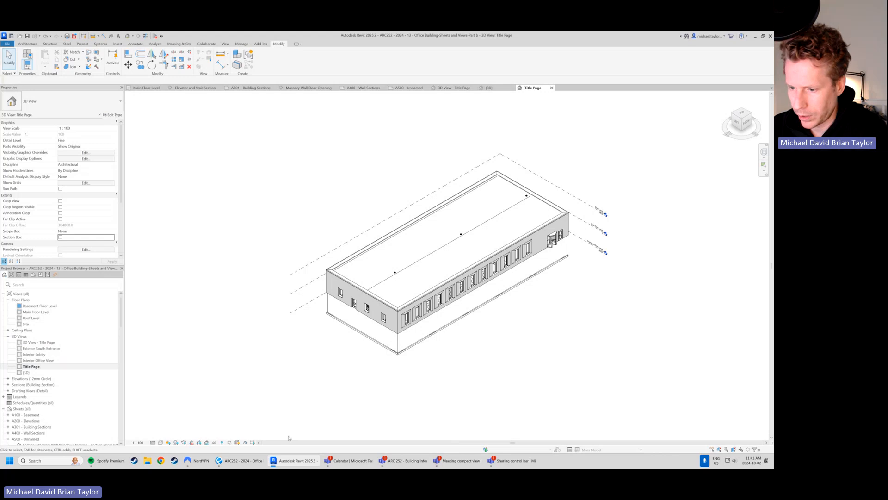
click(240, 462)
click(295, 460)
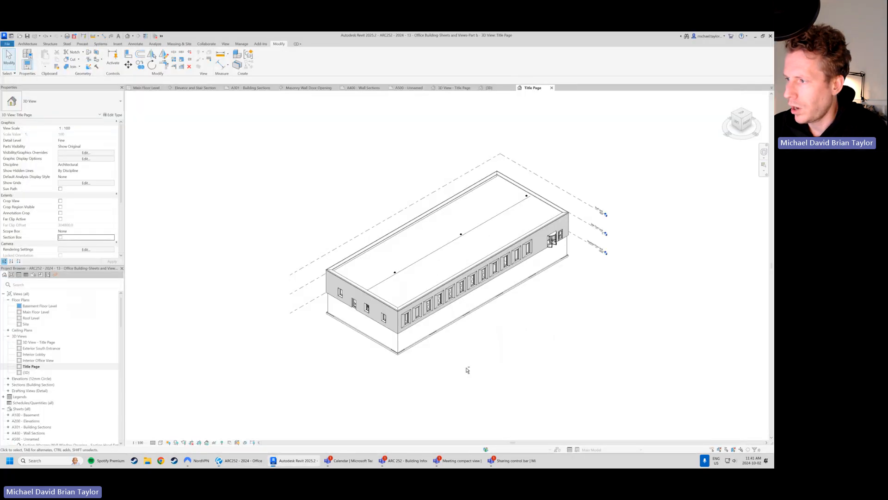
shift+middle_drag(467, 371, 460, 317)
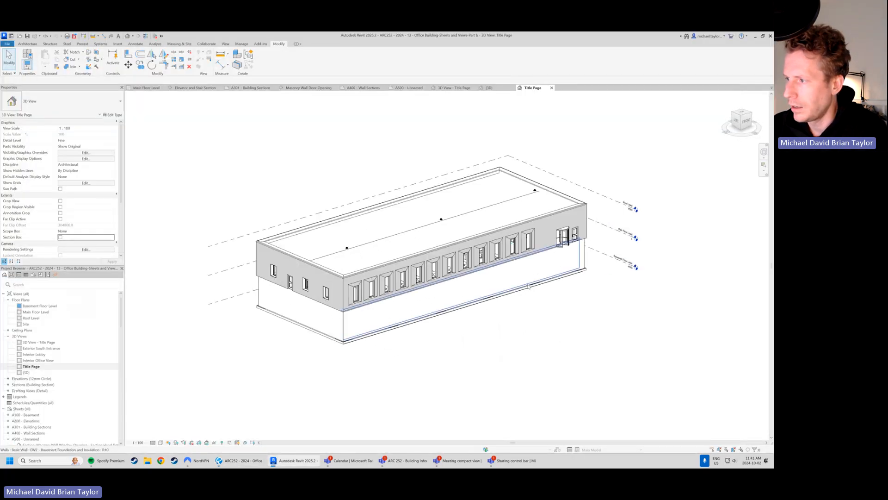
shift+middle_drag(529, 287, 504, 310)
scroll(510, 303, up, 1)
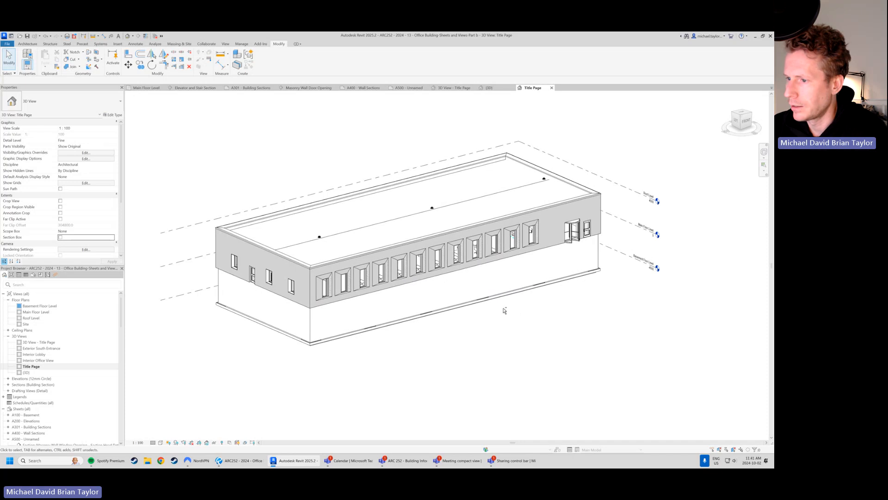
scroll(571, 230, up, 1)
scroll(487, 364, down, 1)
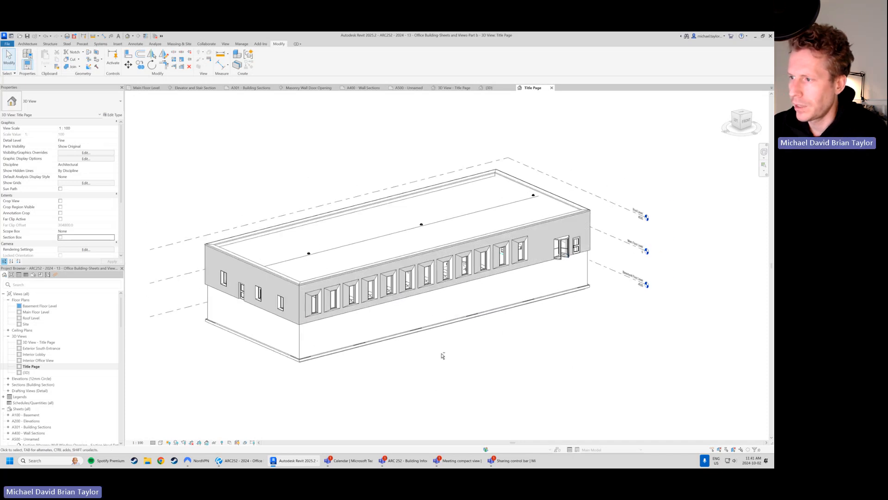
shift+middle_drag(443, 355, 446, 358)
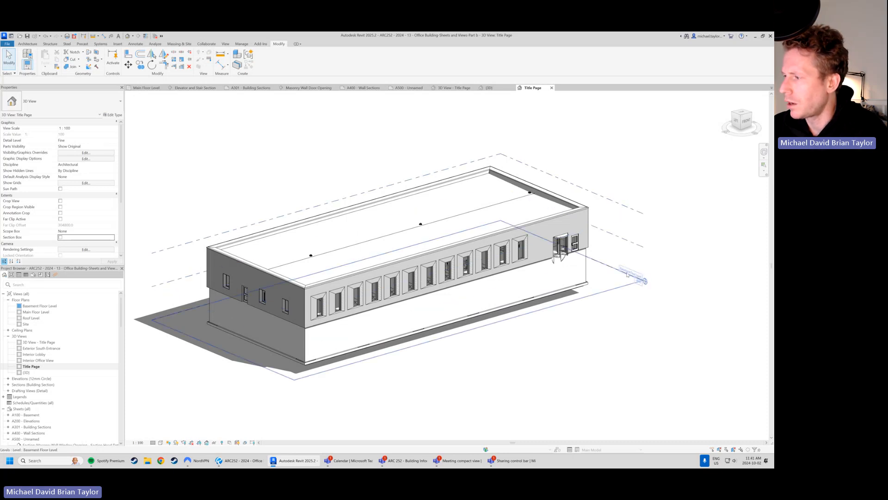
Hide the basement, main floor and roof level elements in the Title Page 3D view.
click(607, 267)
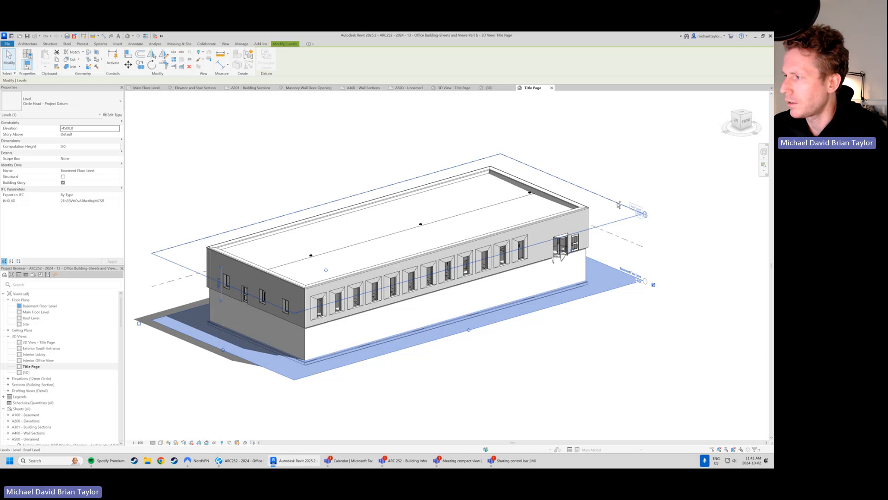
ctrl+click(618, 205)
right_click(625, 237)
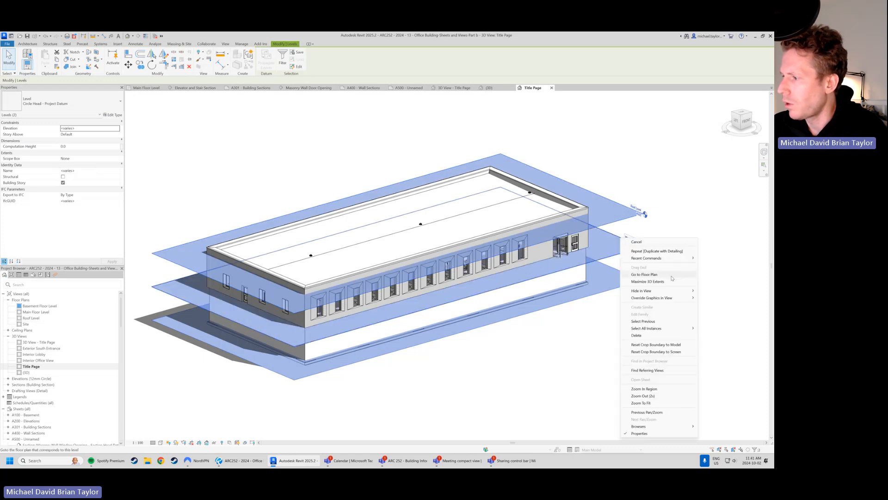
mouse_move(666, 291)
click(715, 291)
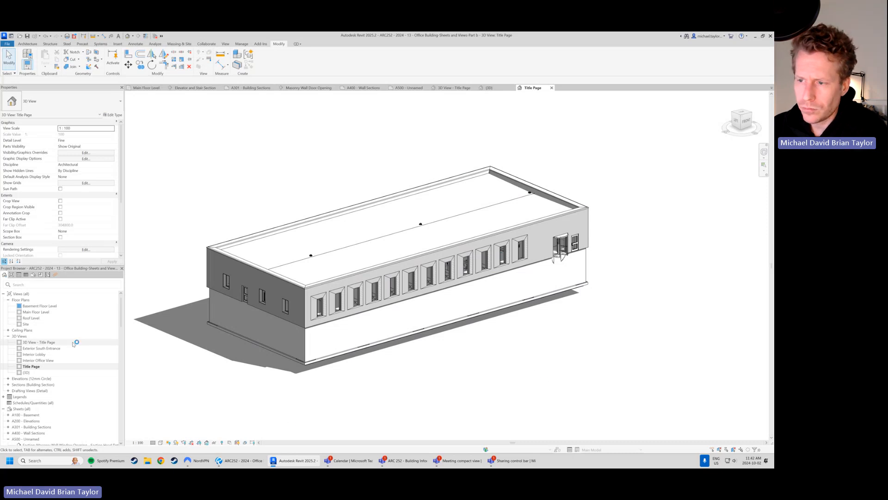
Check the title page in the reference PDF, return to Revit and orbit the building to match its angle.
shift+middle_drag(320, 377, 335, 378)
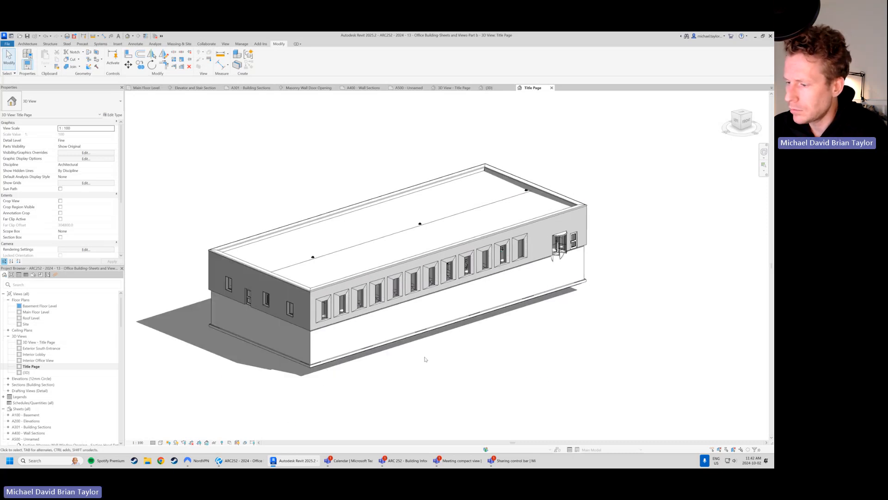
click(244, 462)
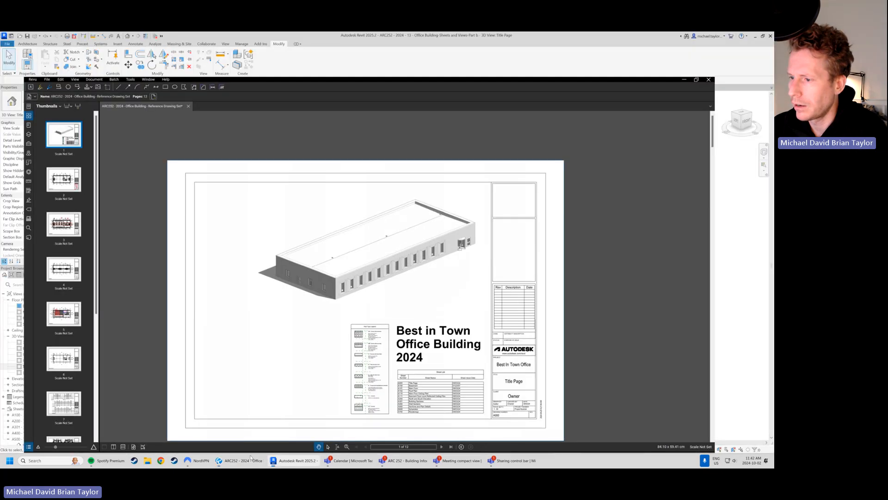
click(294, 460)
shift+middle_drag(286, 376, 326, 351)
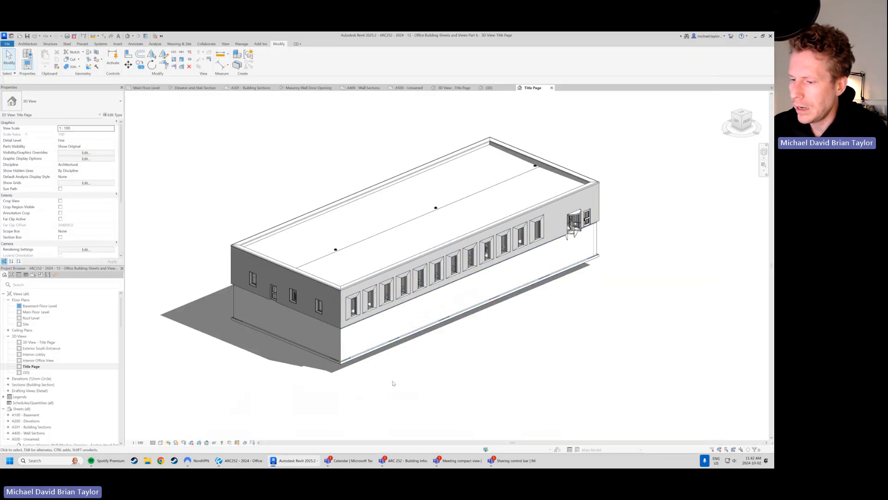
shift+middle_drag(412, 377, 410, 371)
Create a new sheet using the A1 Metric Standard title block.
scroll(46, 401, down, 8)
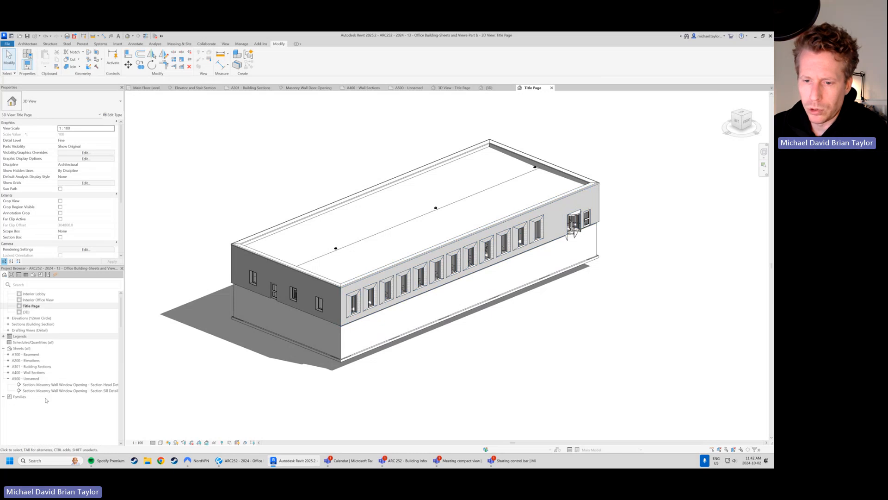
scroll(33, 384, up, 6)
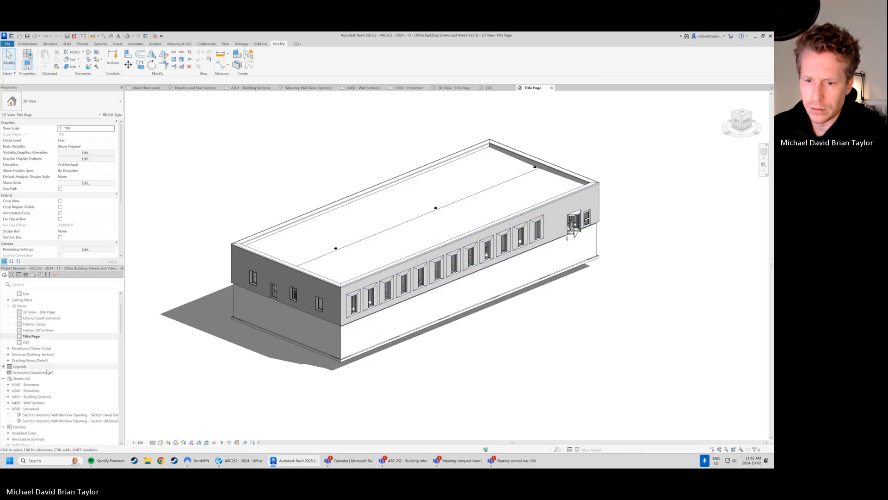
right_click(26, 377)
click(41, 386)
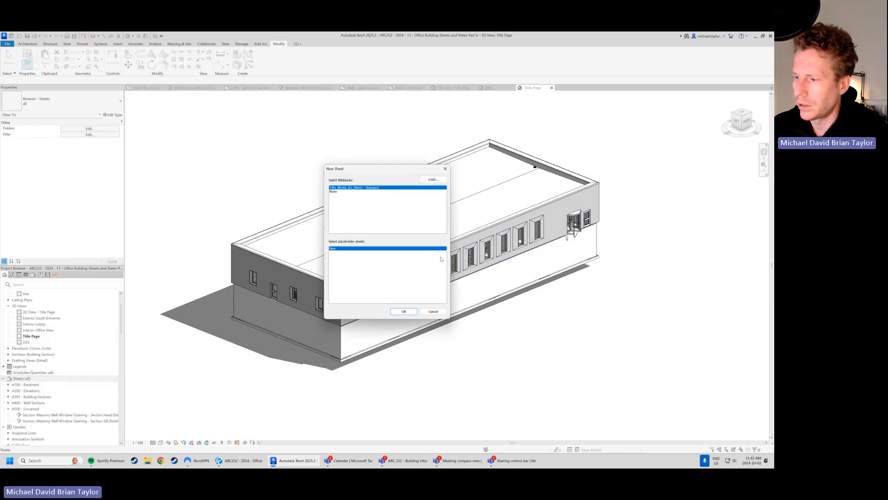
click(404, 311)
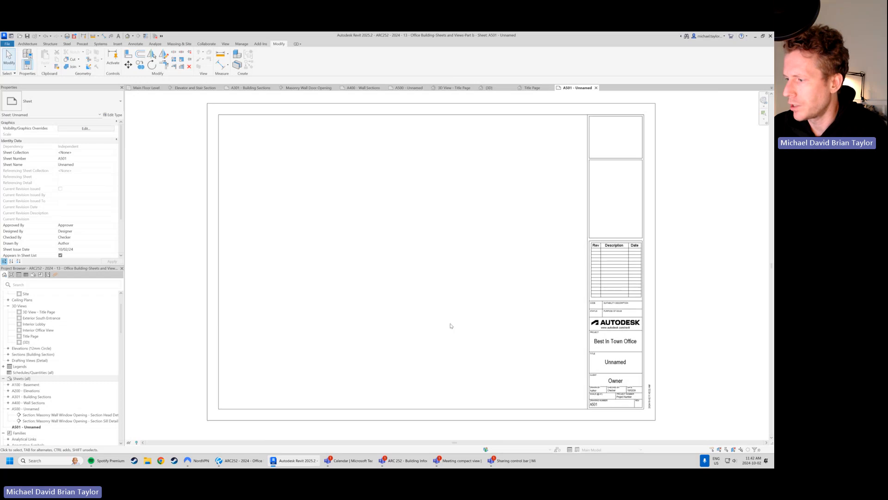
Check the title block in the reference PDF, return to Revit and set the new sheet's number to A000.
click(249, 460)
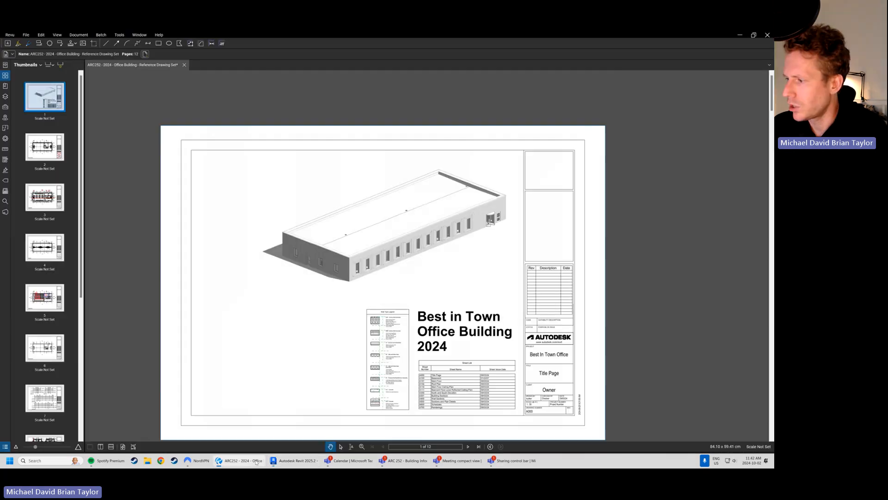
click(287, 460)
click(595, 403)
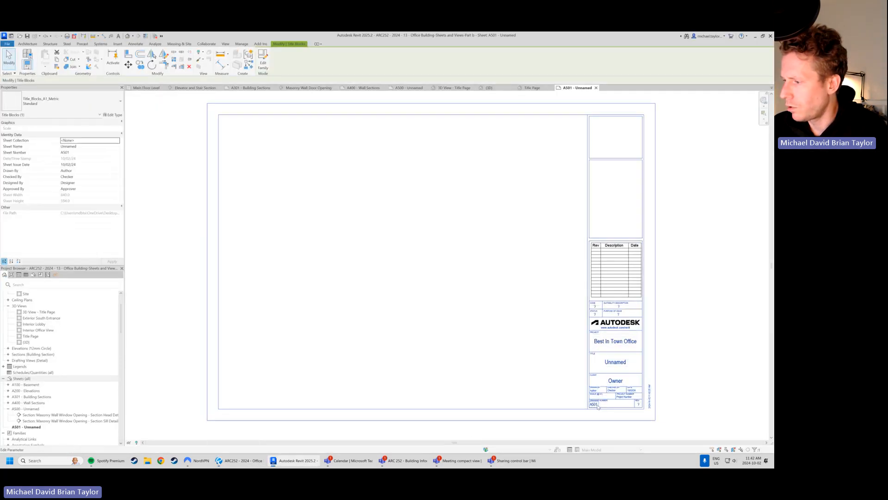
click(595, 404)
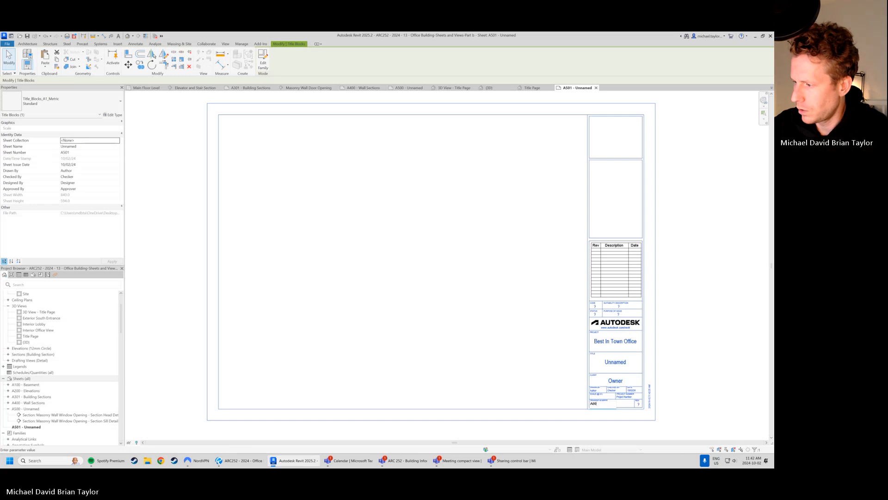
text(0)
key(Return)
Check the sheet title in the reference PDF and name sheet A000 "Title Page" in its title block.
key(alt+Tab)
key(alt+Tab)
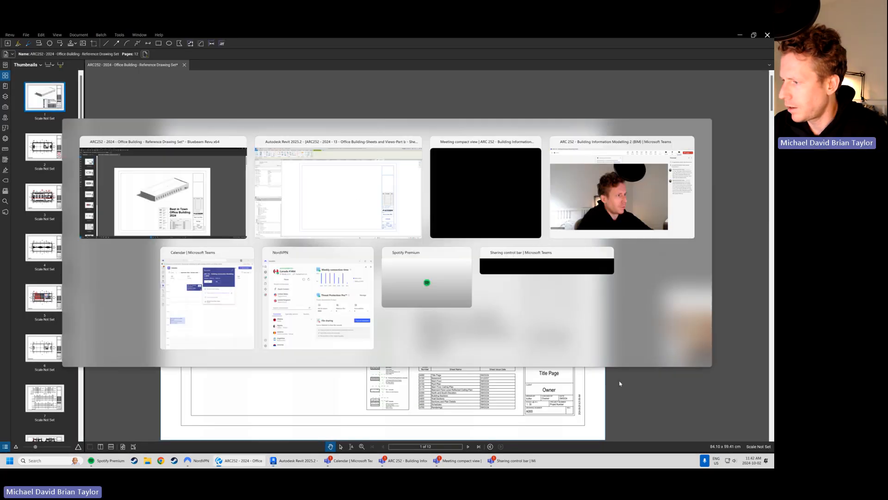
click(621, 365)
text(Title Page)
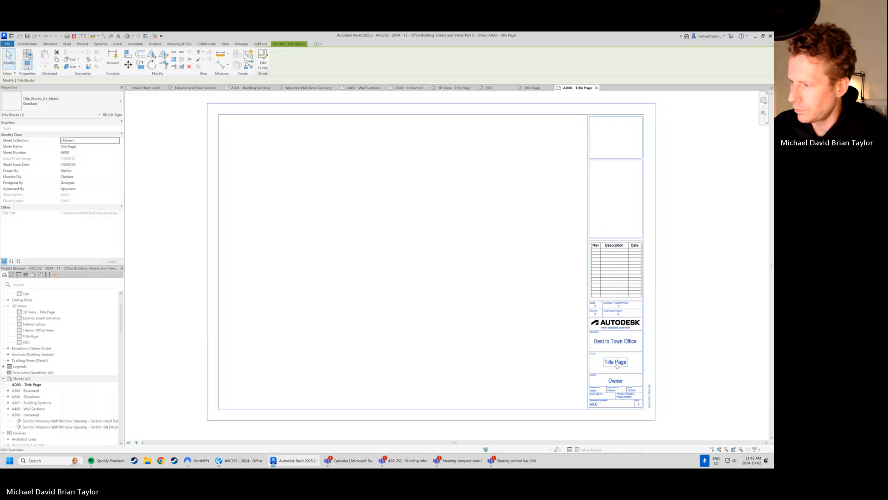
click(519, 313)
Check the reference layout, then place the Title Page 3D view in the upper part of sheet A000.
key(alt+Tab)
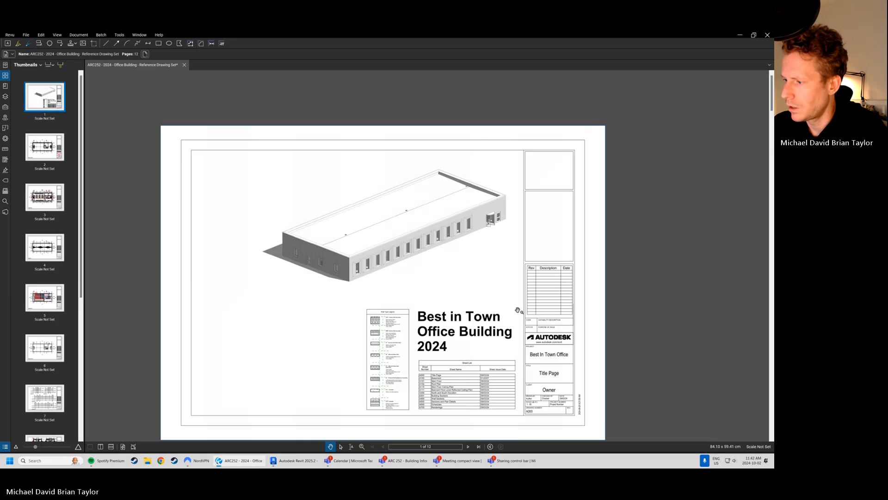
key(alt+Tab)
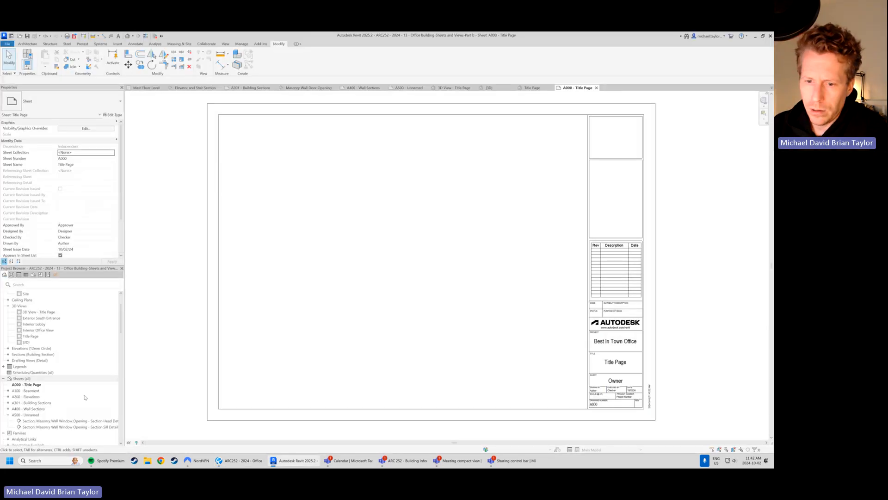
scroll(74, 388, up, 2)
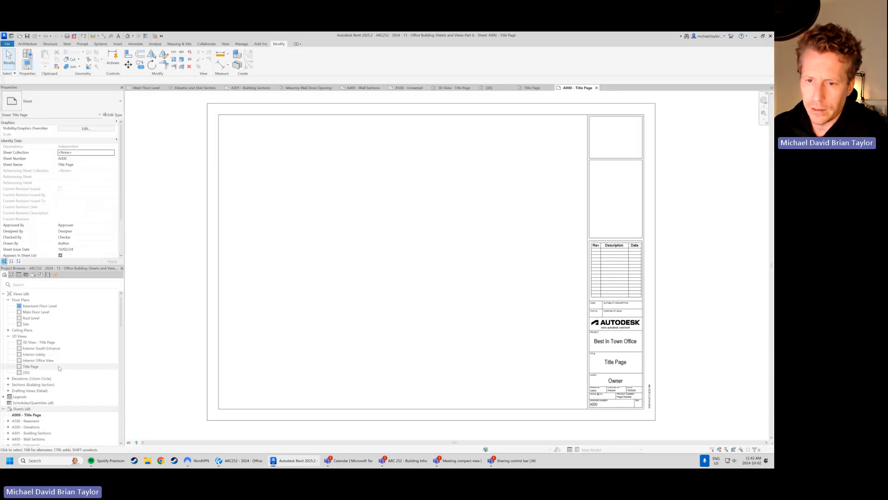
drag(59, 369, 444, 270)
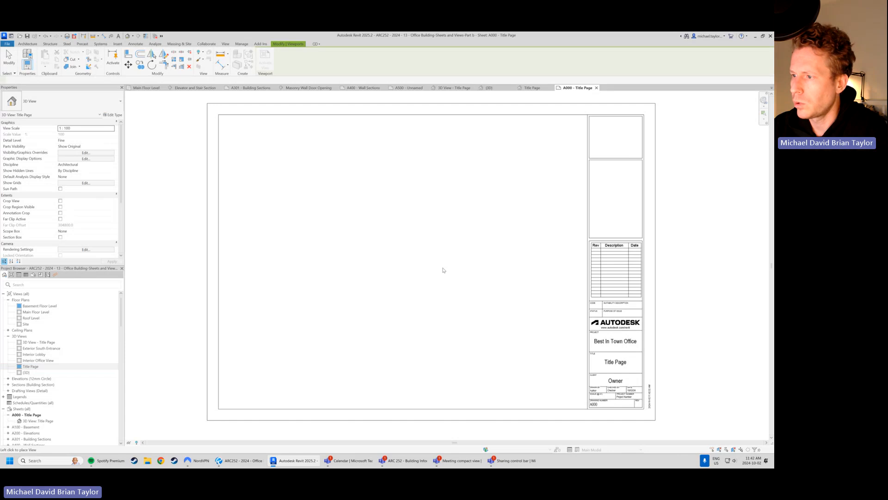
click(431, 214)
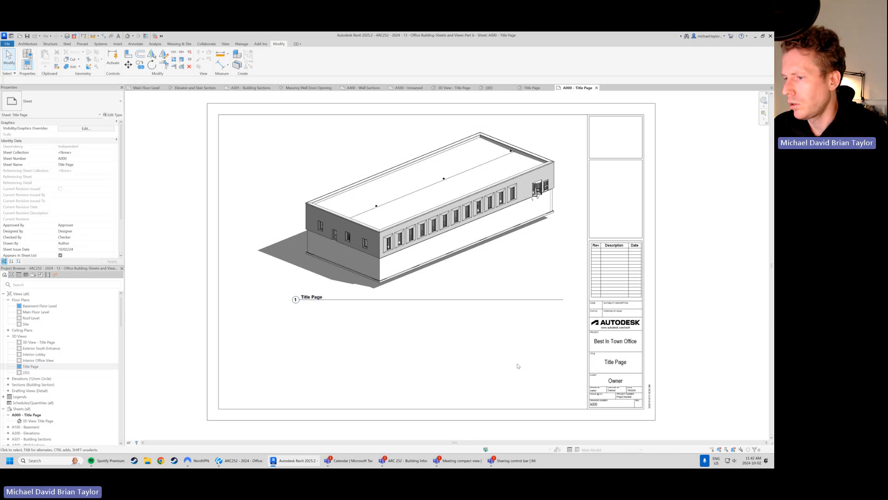
Change the Title Page viewport's type to No Title.
click(497, 273)
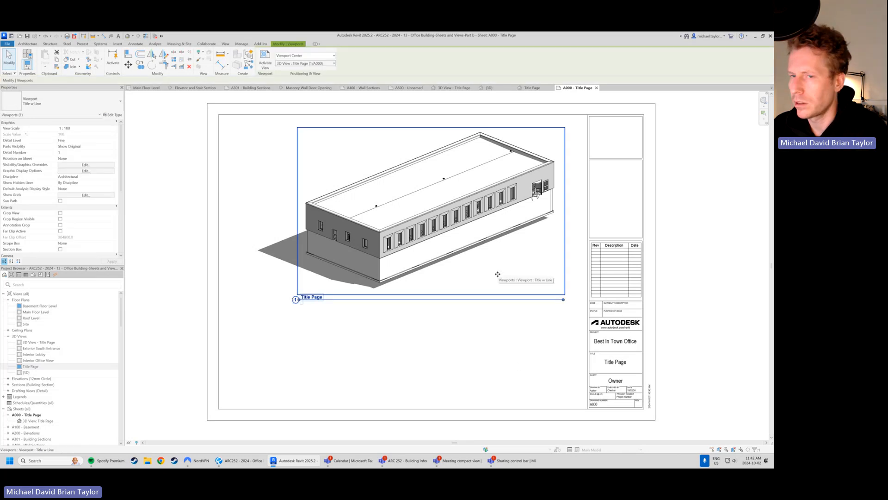
click(69, 95)
click(18, 132)
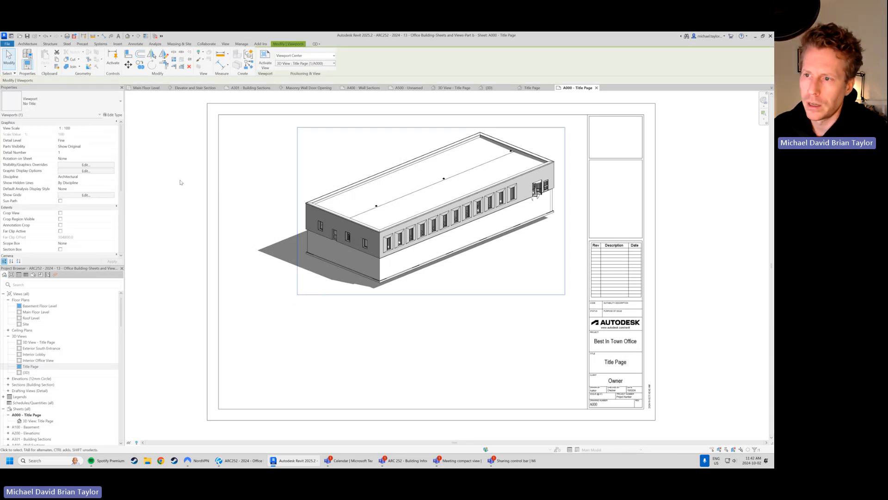
click(180, 182)
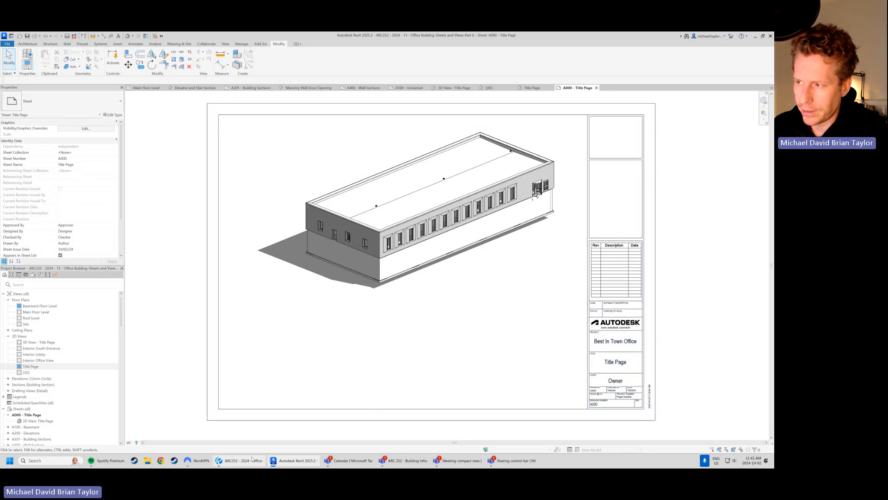
Compare with the reference PDF's title page, then collapse the A000 and A500 sheet entries in the project browser.
click(250, 460)
click(248, 460)
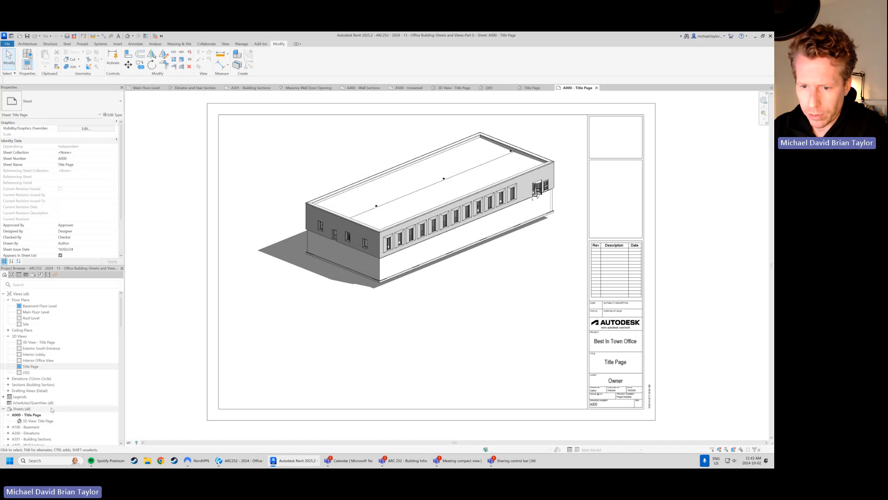
scroll(46, 328, down, 5)
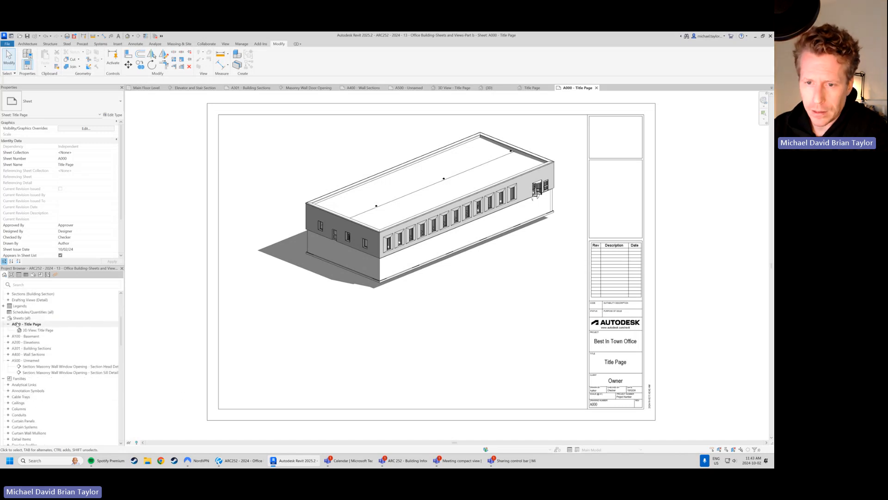
click(8, 324)
click(8, 353)
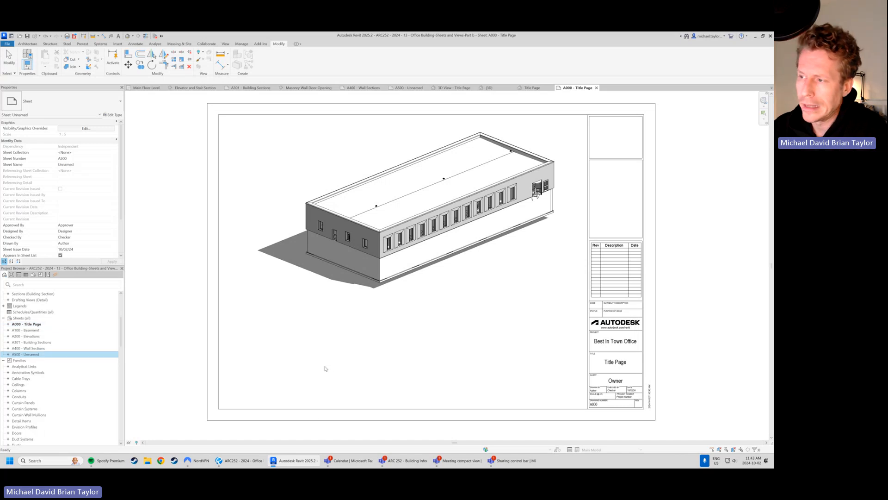
Switch to the reference PDF and examine the Renderings sheet's interior office, interior lobby and exterior south entrance views.
click(262, 461)
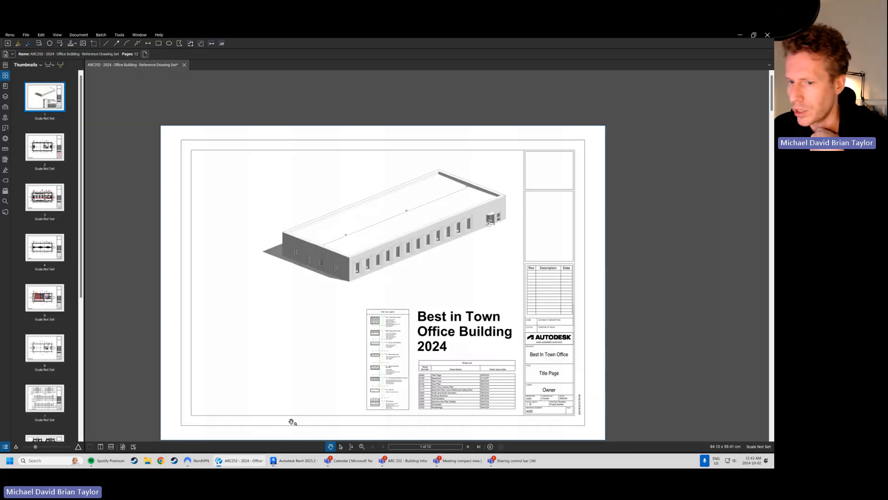
scroll(19, 421, down, 10)
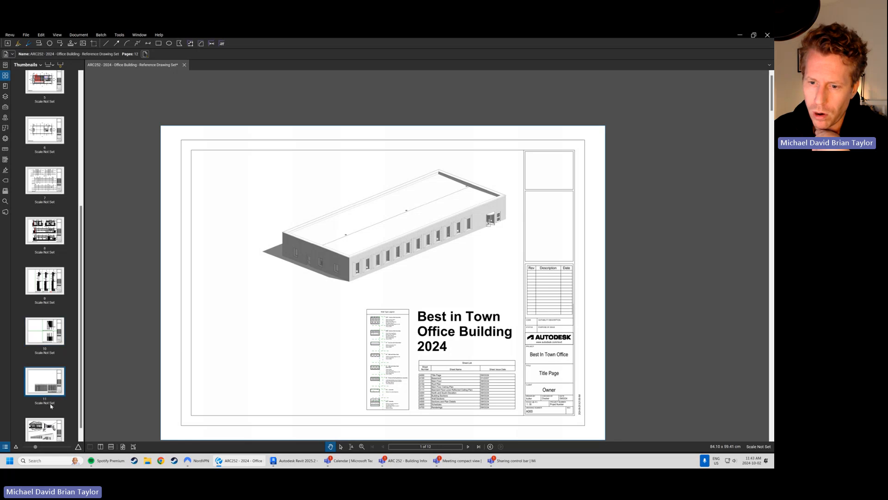
click(45, 418)
drag(278, 332, 295, 307)
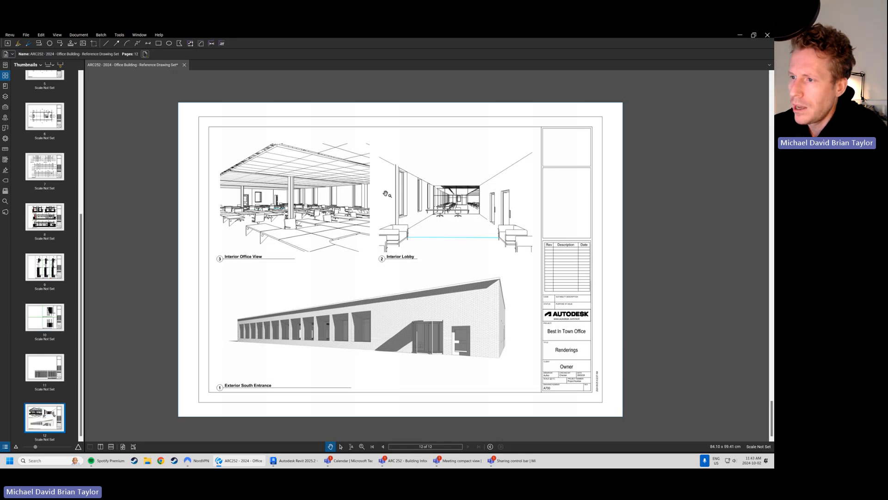
scroll(299, 286, up, 1)
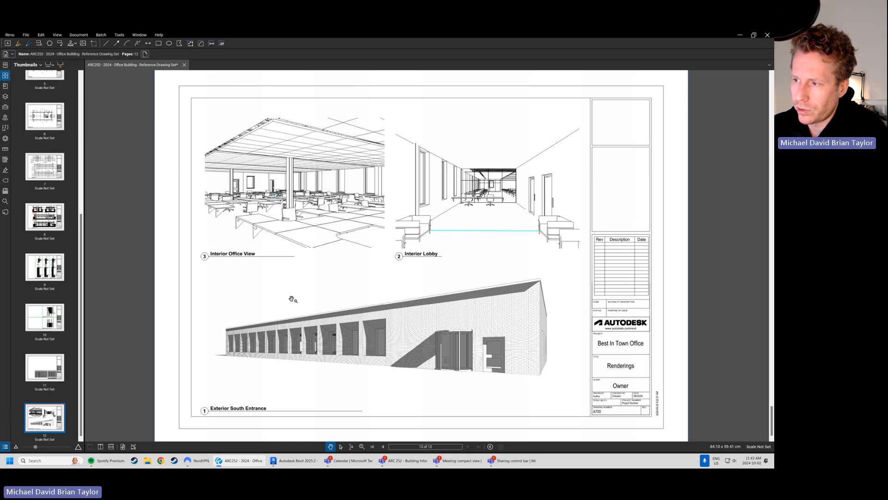
scroll(308, 255, down, 1)
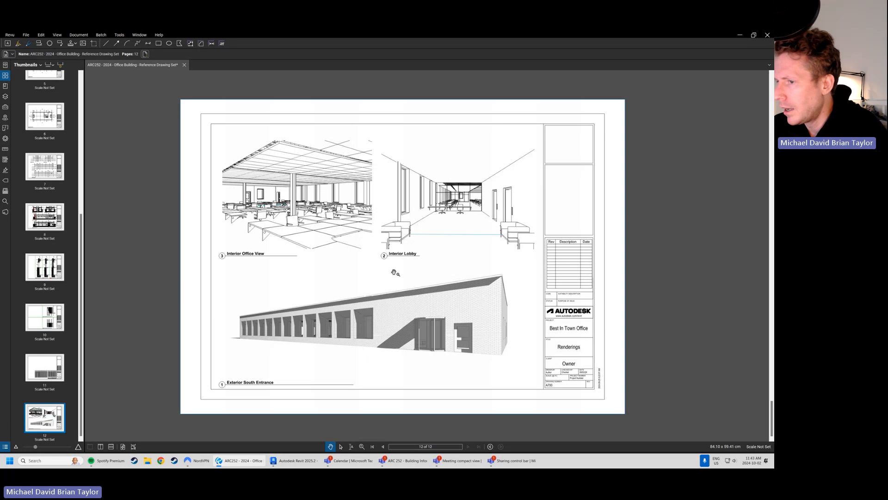
scroll(395, 273, up, 1)
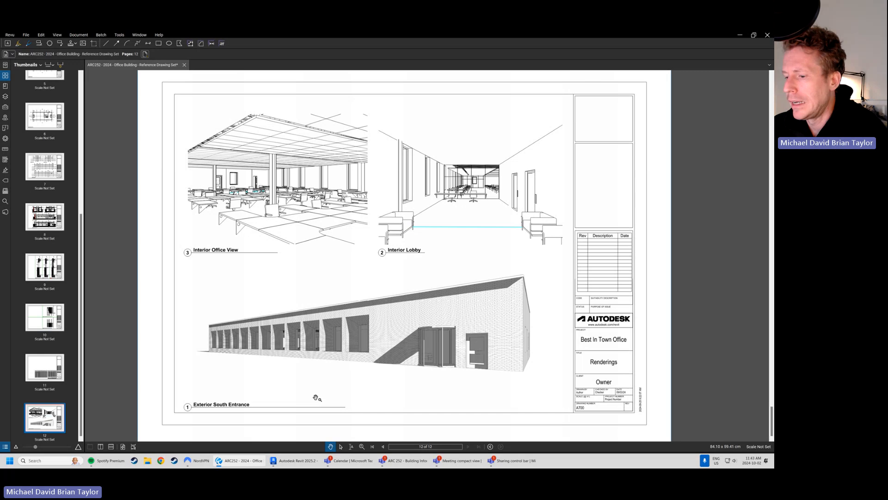
Return to Revit and open the Main Floor Level floor plan.
mouse_move(305, 465)
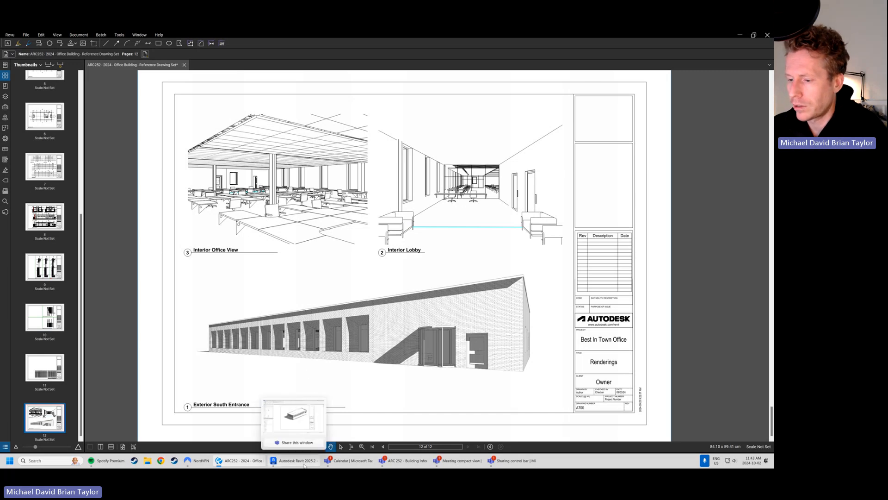
click(293, 411)
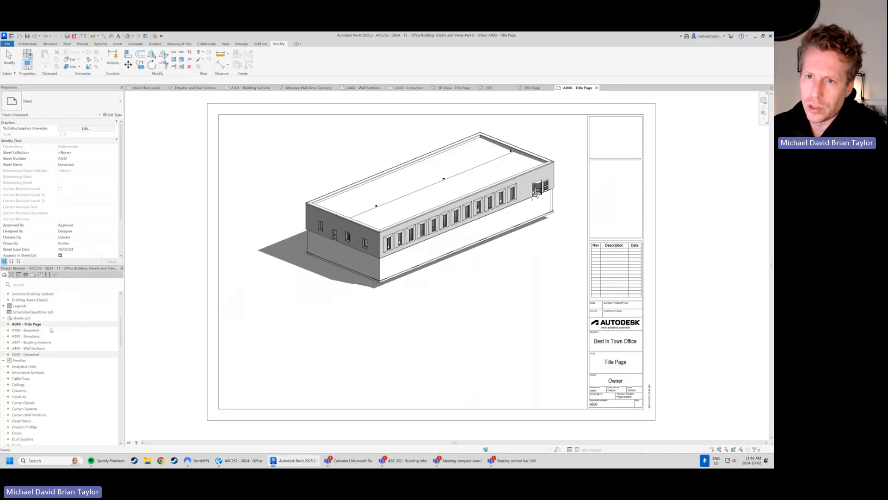
scroll(46, 324, up, 5)
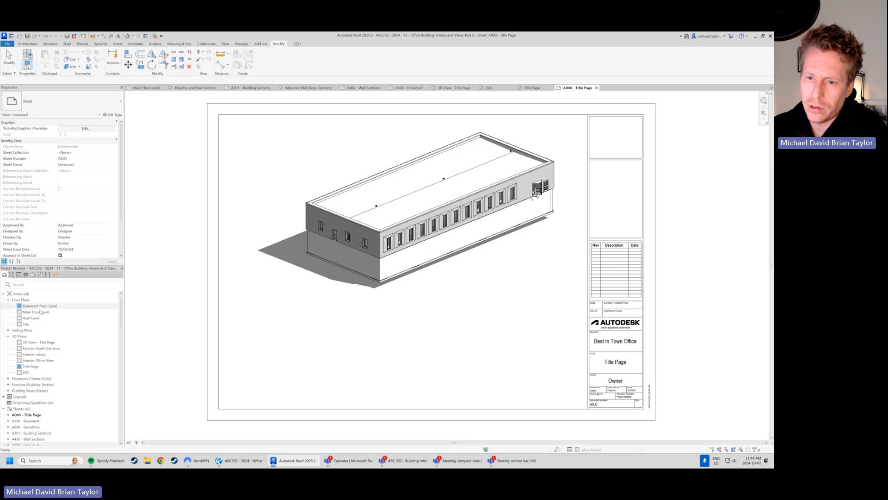
double_click(41, 312)
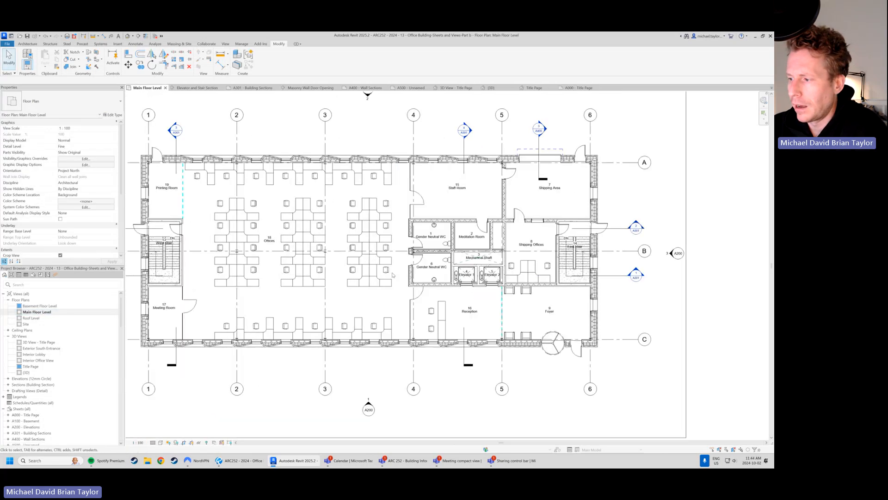
scroll(392, 275, down, 3)
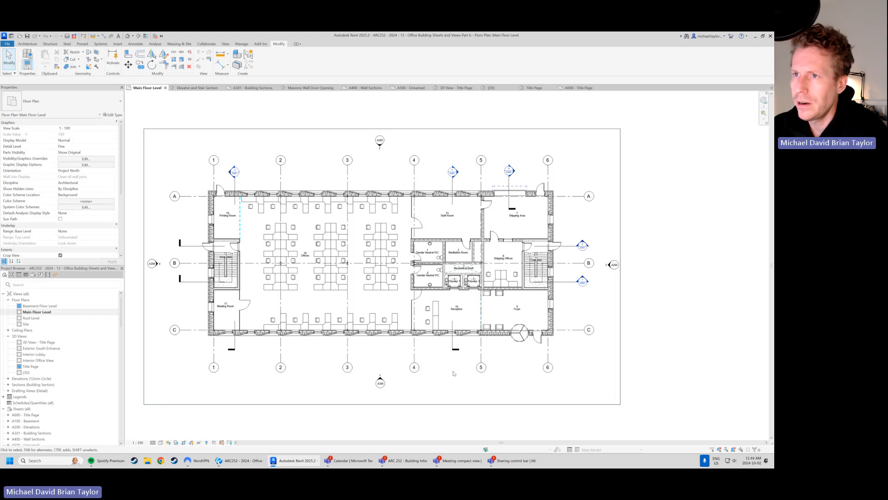
Create a perspective camera view from outside the plan's corner near grids 6 and C, aimed across the building toward the south facade.
click(226, 44)
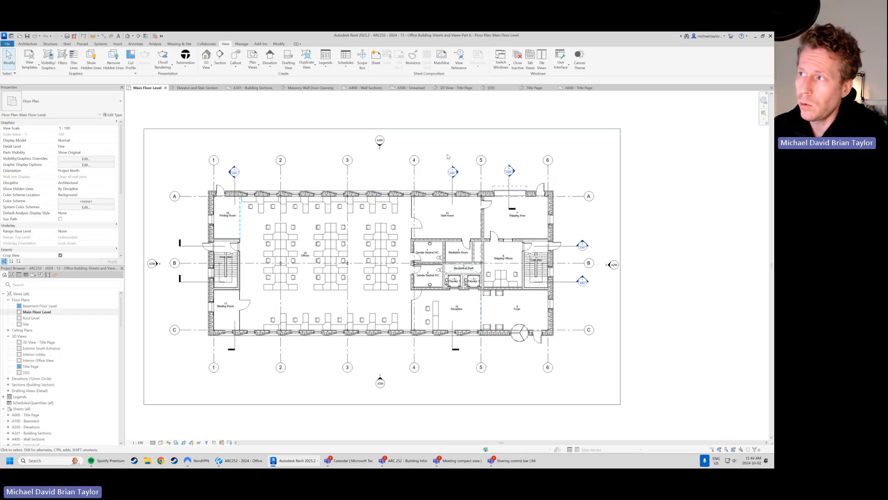
click(208, 67)
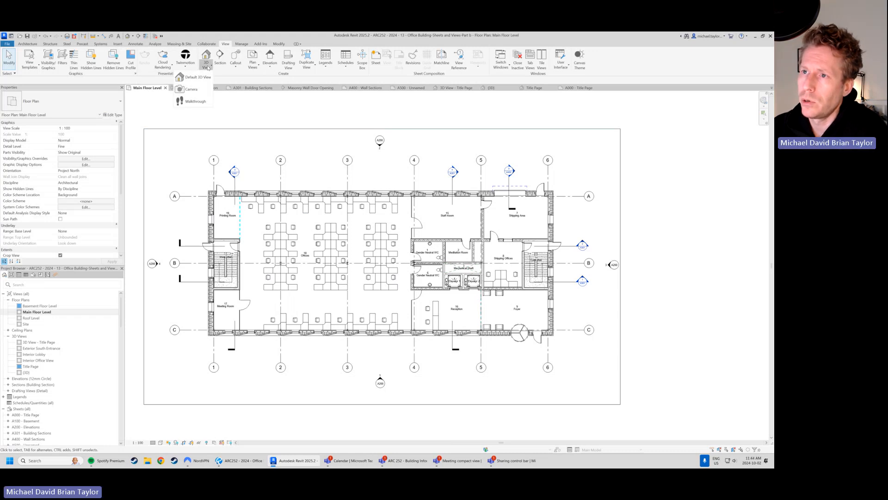
click(192, 90)
middle_drag(573, 378, 529, 318)
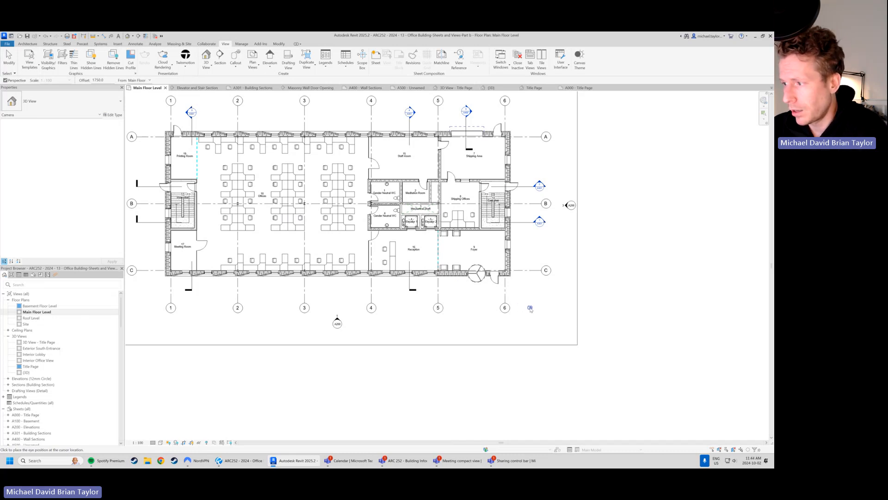
click(530, 307)
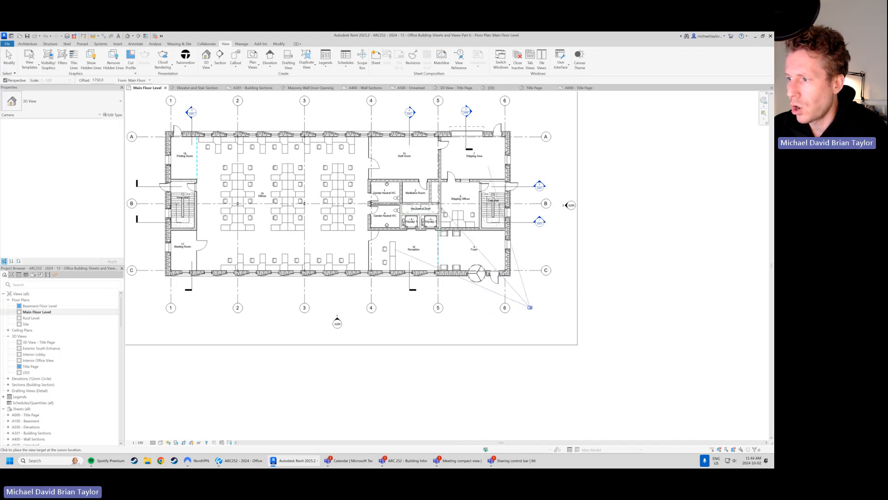
scroll(396, 221, down, 1)
middle_drag(395, 220, 436, 237)
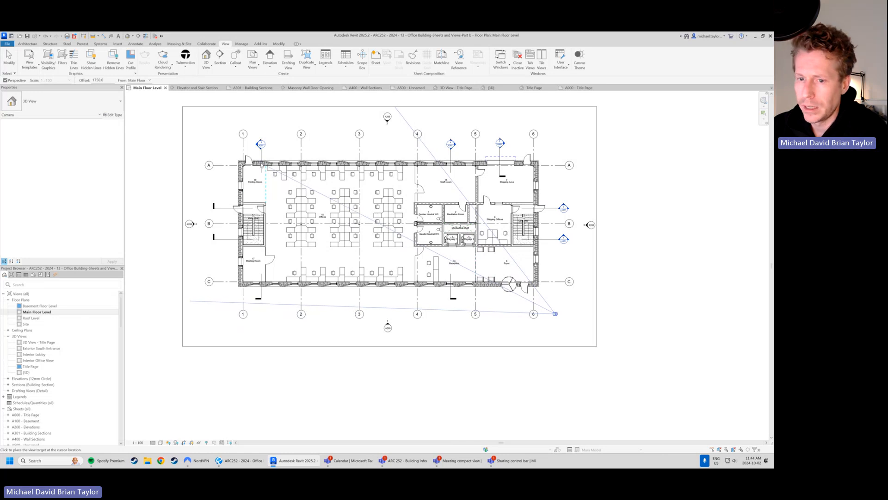
click(555, 314)
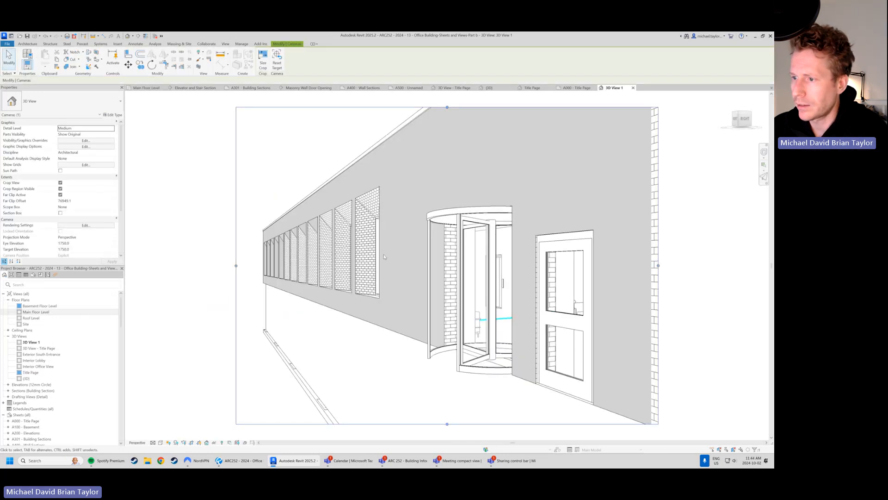
Enlarge the 3D View 1 crop region sideways, upward and downward to take in the brick end wall and more foreground.
scroll(363, 208, down, 3)
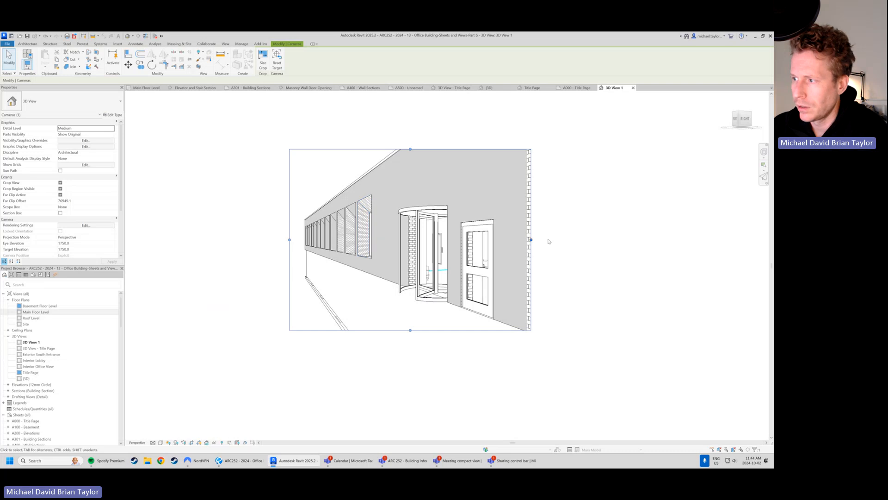
scroll(549, 241, up, 1)
drag(528, 240, 565, 240)
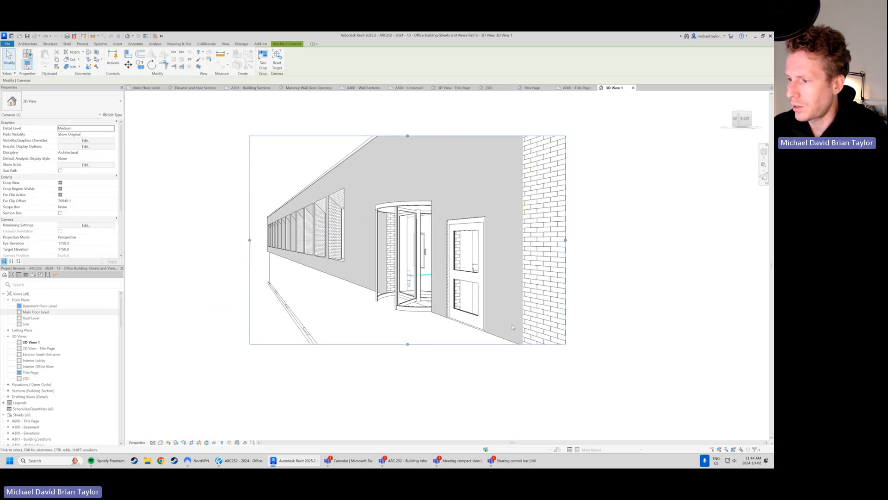
drag(408, 344, 408, 368)
drag(407, 135, 408, 100)
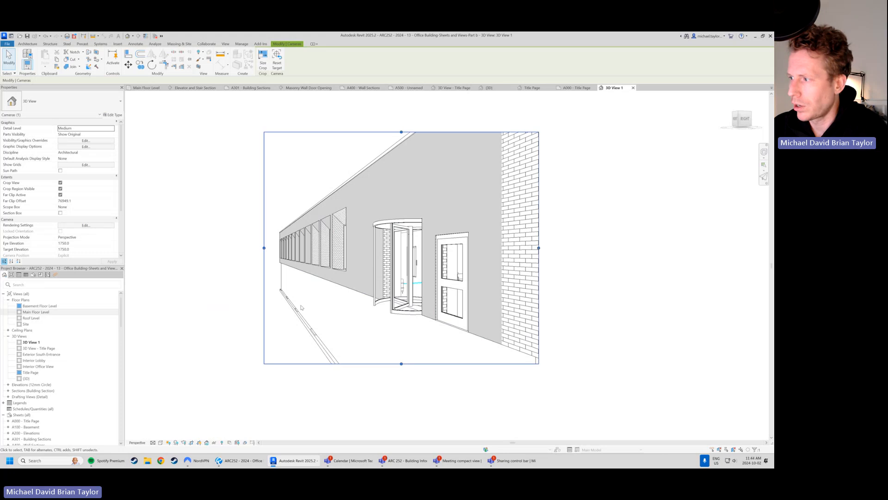
Orbit the 3D View 1 camera toward the south facade and widen the crop region around the windows, revolving door and side door.
mouse_move(366, 277)
shift+middle_down()
mouse_move(378, 284)
mouse_move(370, 287)
shift+middle_up()
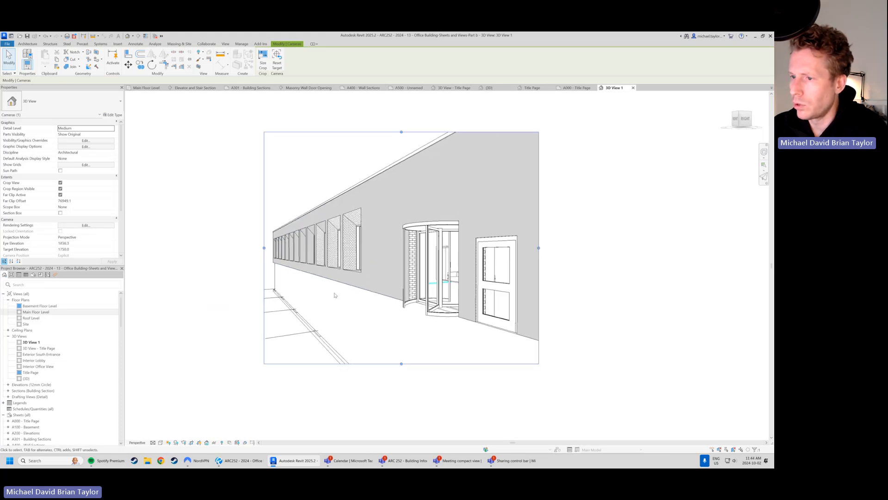
drag(264, 248, 235, 250)
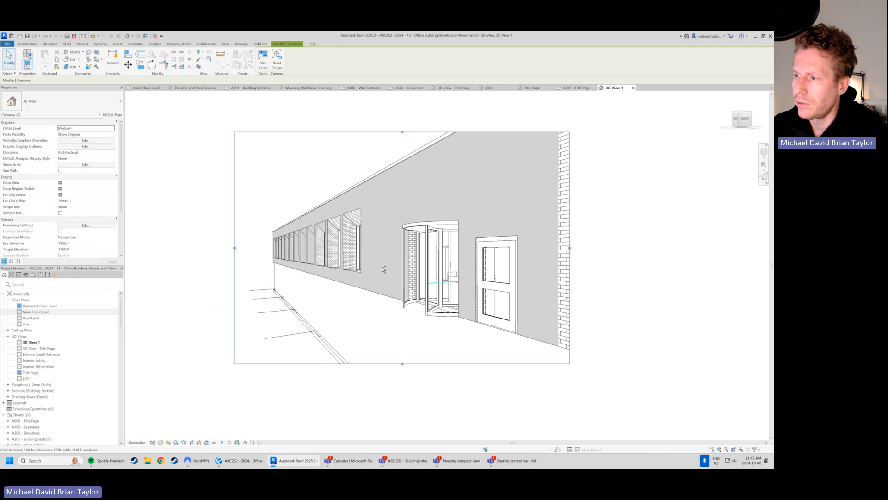
shift+middle_drag(383, 270, 393, 272)
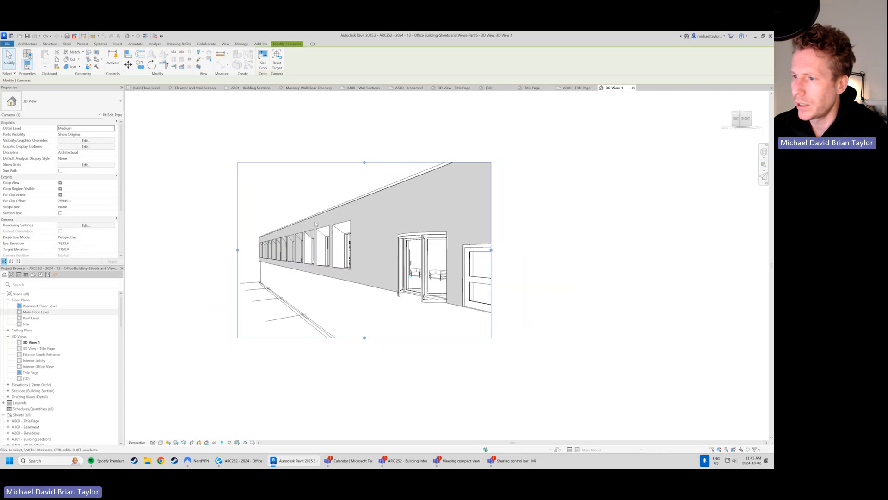
drag(518, 254, 575, 255)
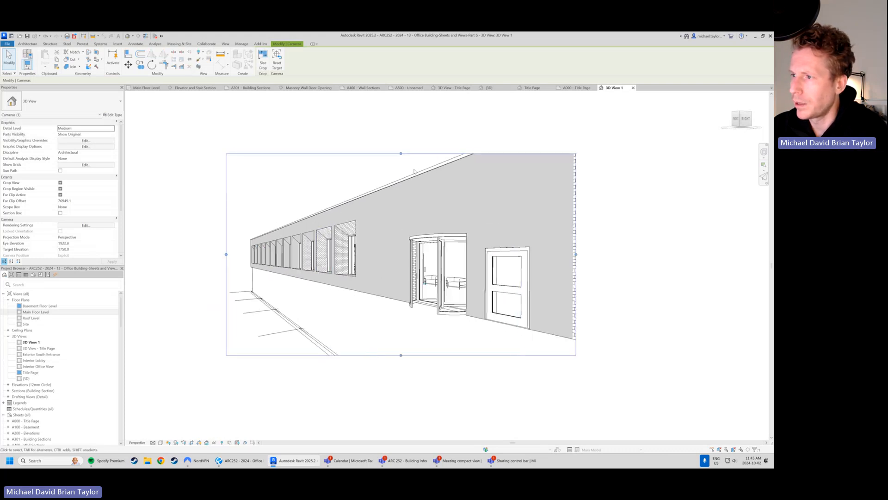
drag(401, 153, 400, 126)
drag(400, 355, 401, 361)
Compare with the reference PDF's Exterior South Entrance view, then extend the 3D View 1 crop region past the building corner and above the roofline.
click(240, 460)
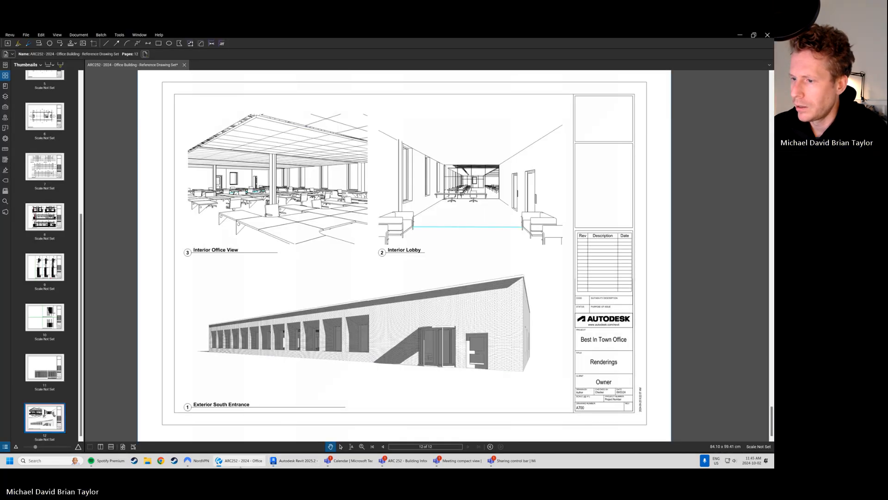
click(295, 461)
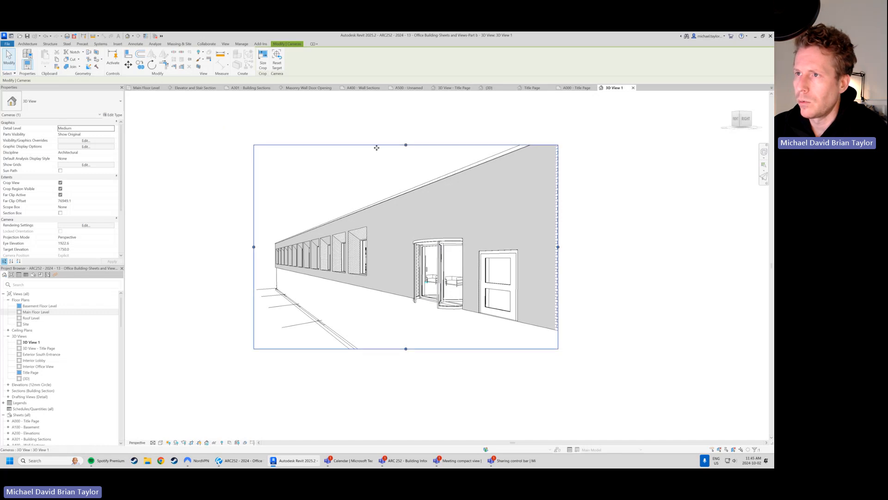
drag(568, 248, 597, 248)
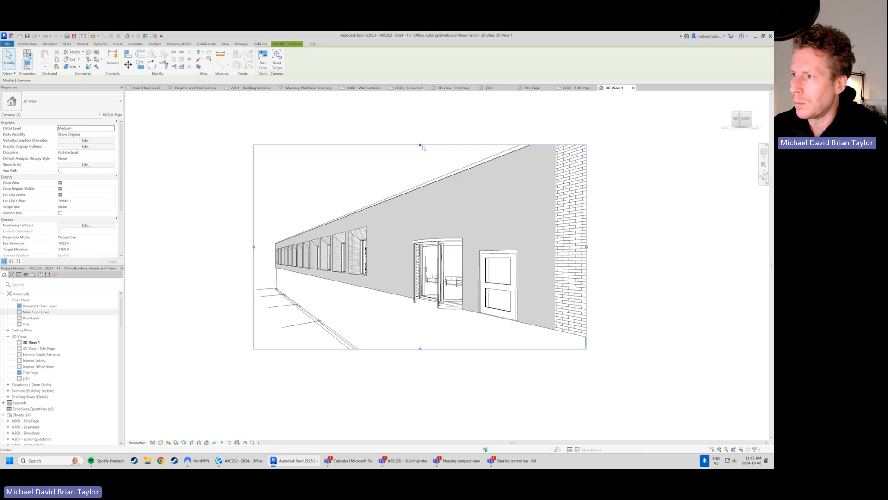
drag(421, 145, 421, 116)
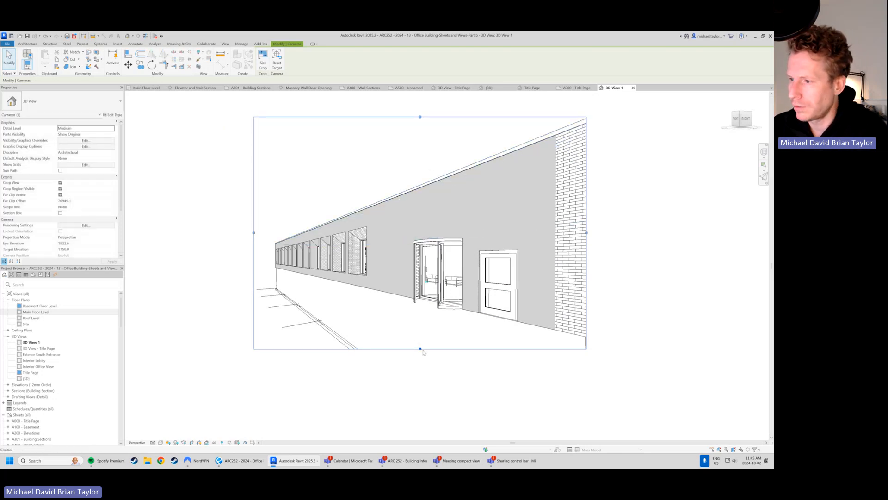
Turn the 3D View 1 camera to a flatter angle along the facade and extend the crop region on both sides.
scroll(406, 317, up, 2)
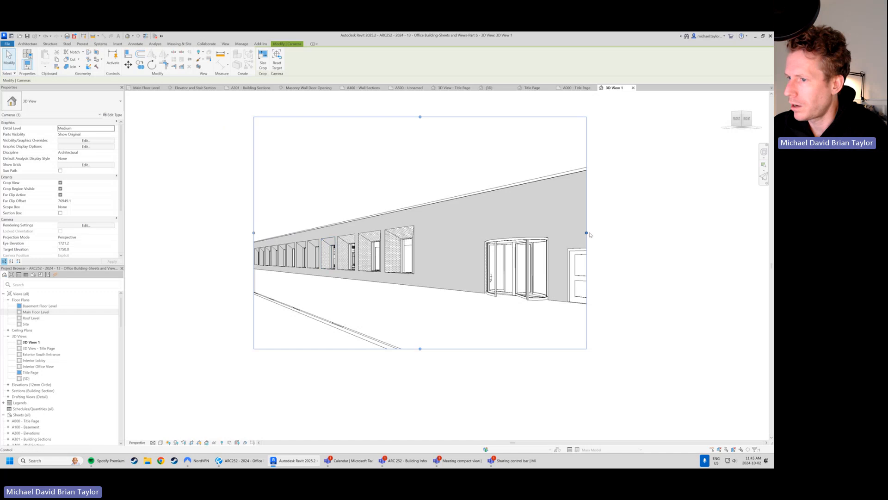
drag(254, 233, 245, 234)
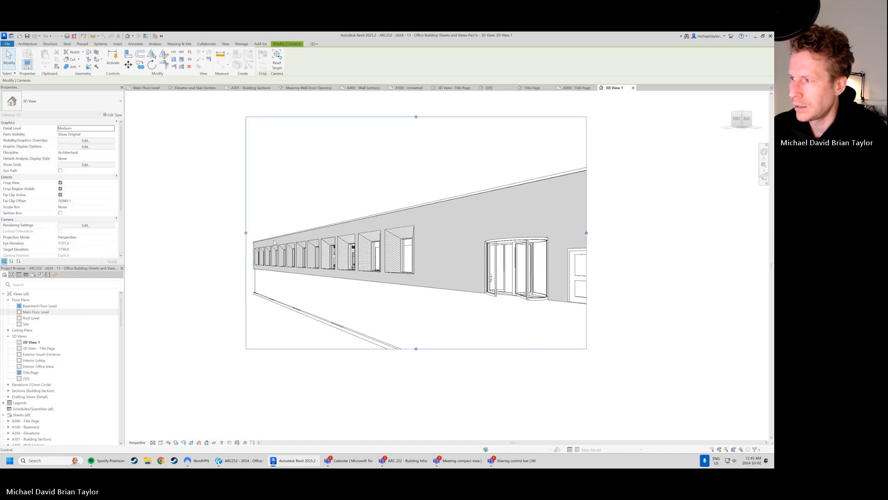
drag(586, 233, 605, 233)
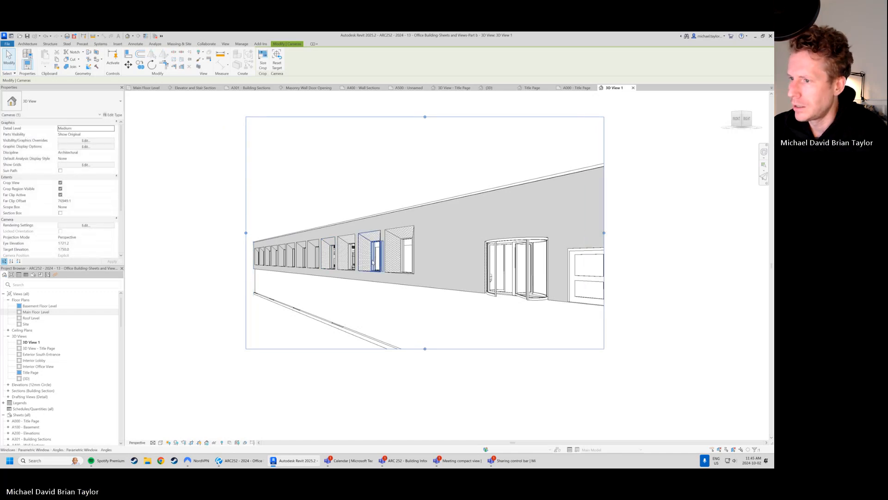
scroll(373, 256, down, 1)
scroll(384, 259, up, 1)
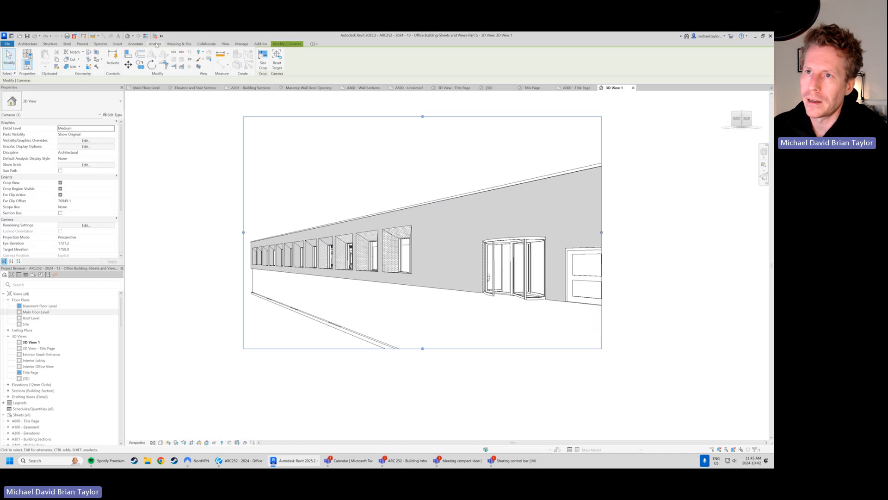
click(225, 44)
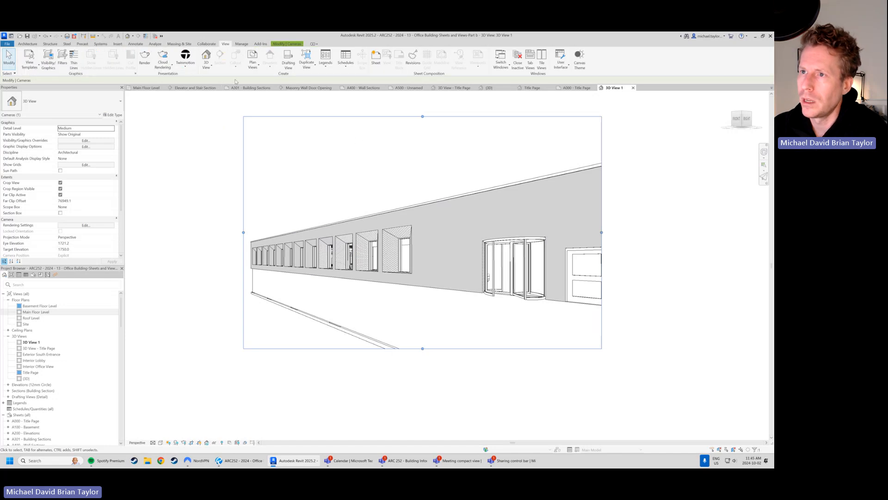
click(207, 65)
click(216, 147)
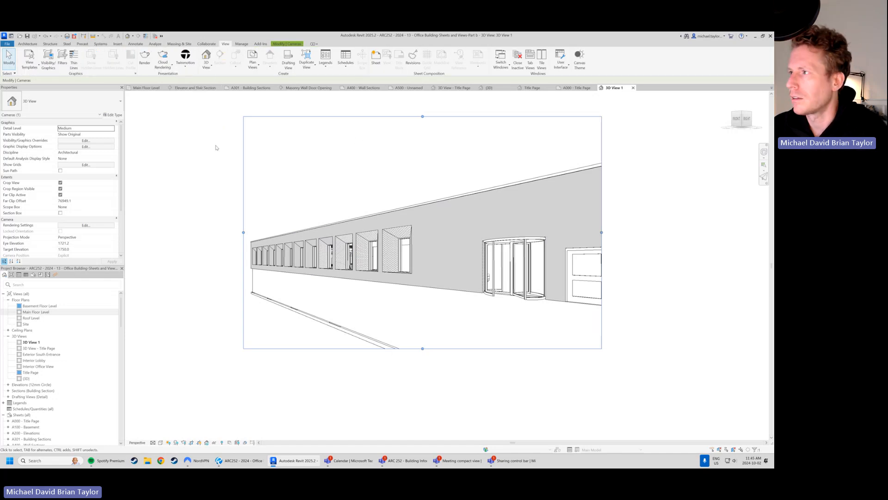
click(676, 235)
scroll(575, 232, up, 2)
scroll(528, 259, down, 1)
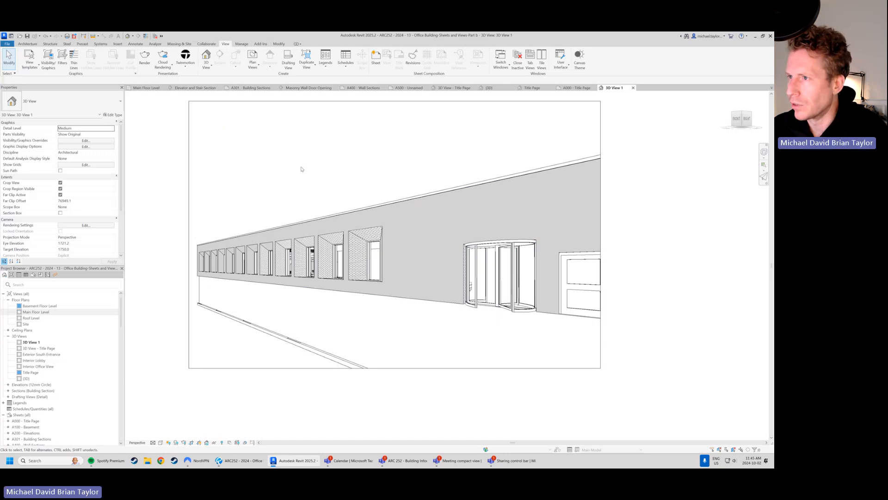
Create a second camera view from the Main Floor Level plan, placed outside grids 6 and C and aimed at the office's corner near grids 2 and A.
click(146, 88)
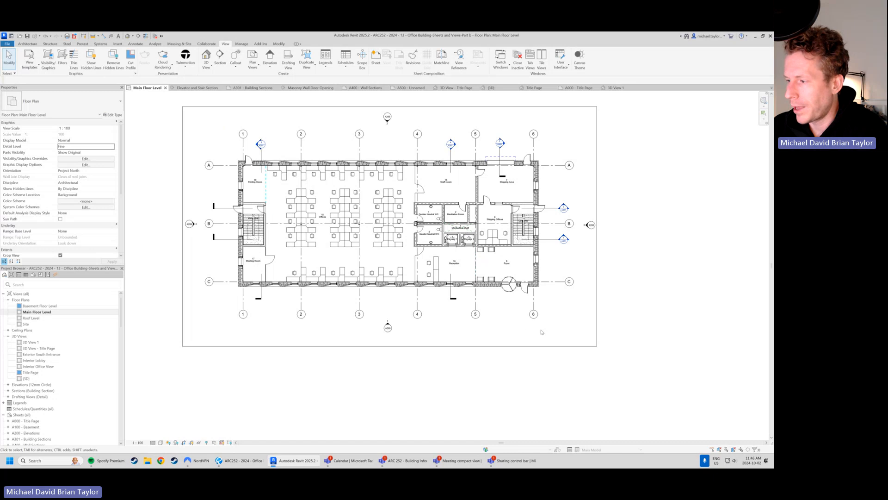
click(209, 67)
click(192, 85)
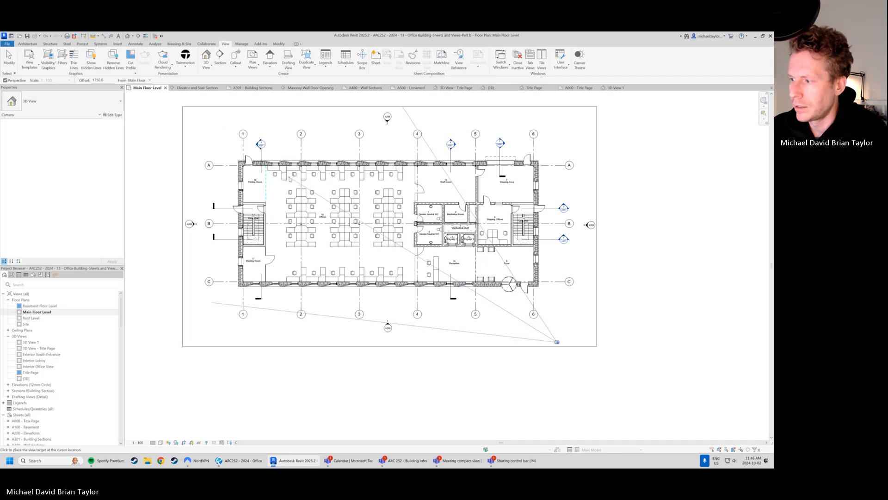
click(280, 185)
scroll(331, 241, down, 2)
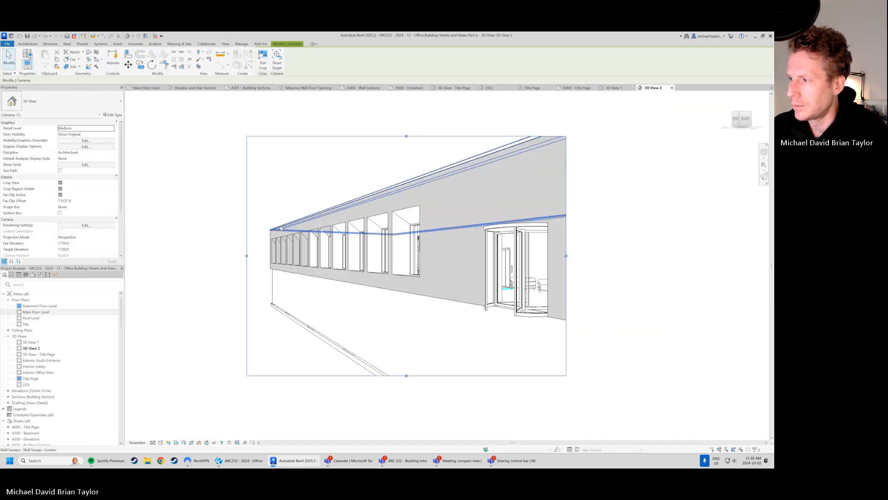
Turn on shadows in 3D View 2 and extend its crop region past the brick end wall, upward and slightly downward.
drag(547, 257, 622, 257)
drag(446, 153, 446, 130)
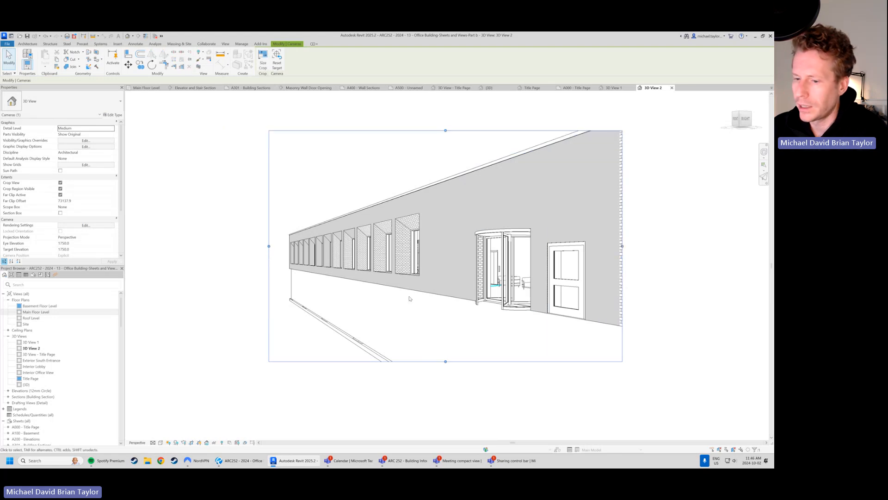
click(176, 443)
scroll(207, 309, down, 1)
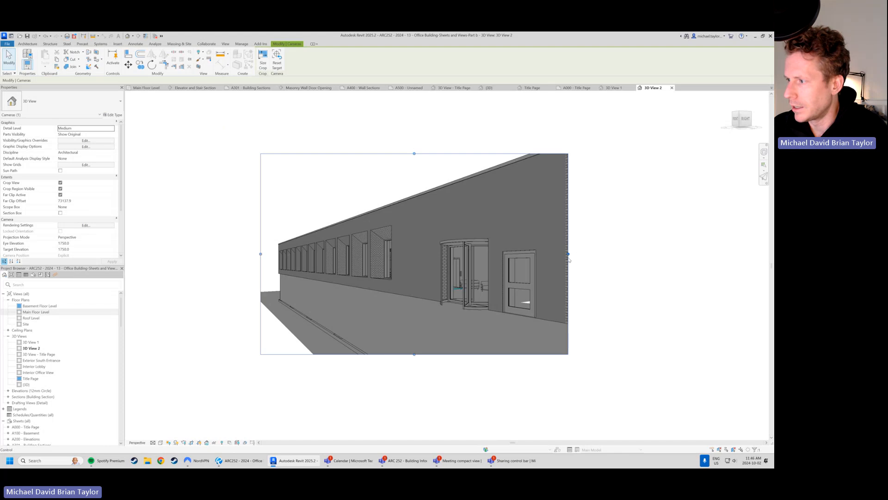
drag(569, 254, 619, 254)
drag(440, 353, 439, 360)
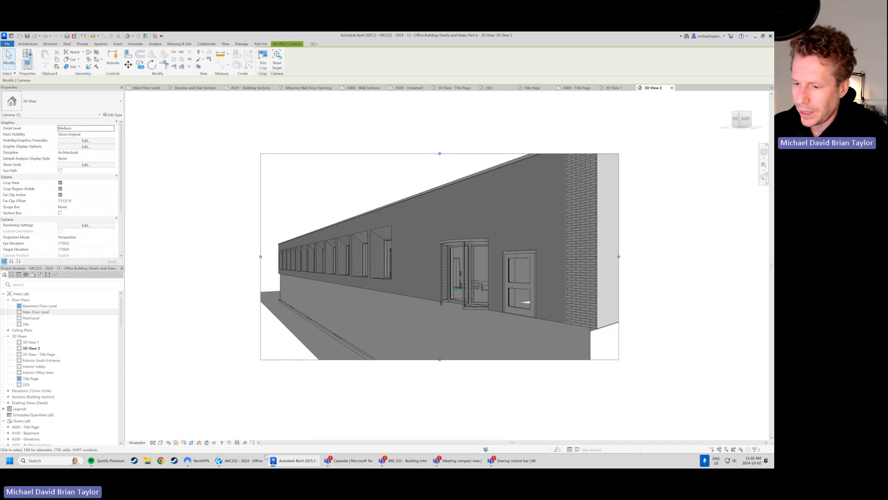
Check the reference PDF, then stretch the 3D View 2 crop region over the roof corner and side wall and trim its lower edge.
click(239, 462)
click(294, 460)
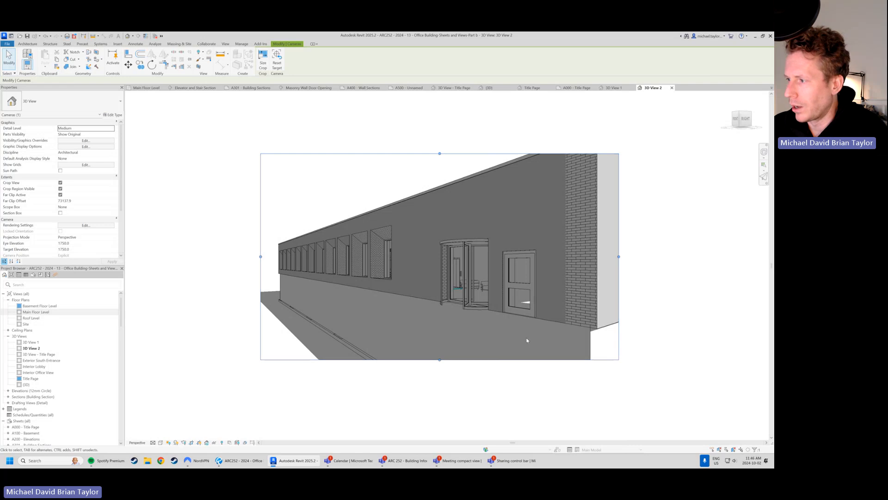
drag(440, 153, 440, 133)
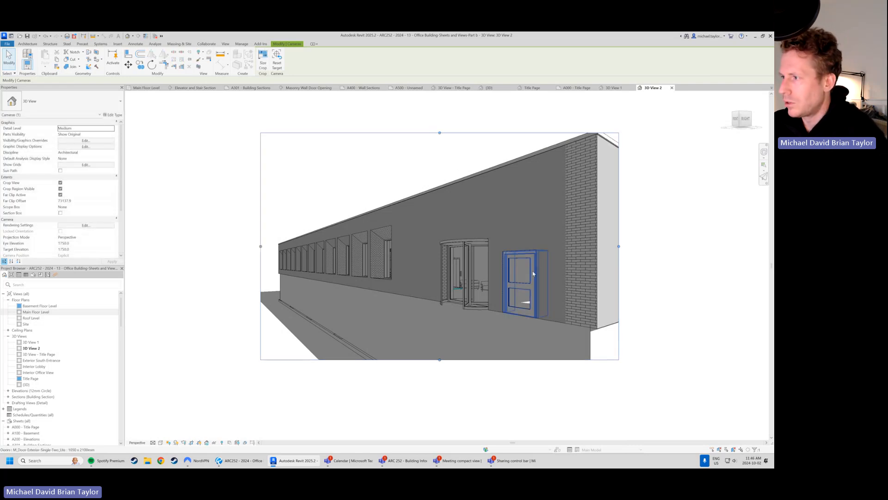
drag(620, 246, 643, 245)
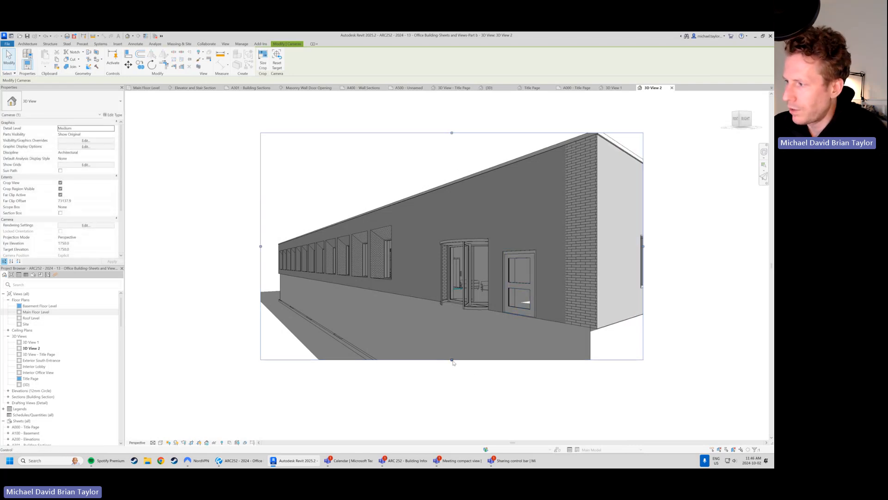
drag(456, 361, 456, 350)
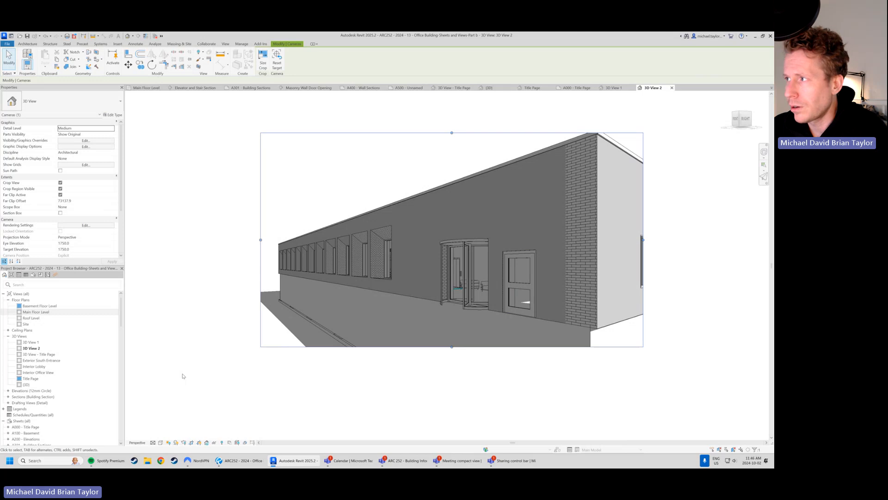
Move the 3D View 2 camera farther from the building corner near grids 6 and C in the Main Floor Level plan.
click(147, 88)
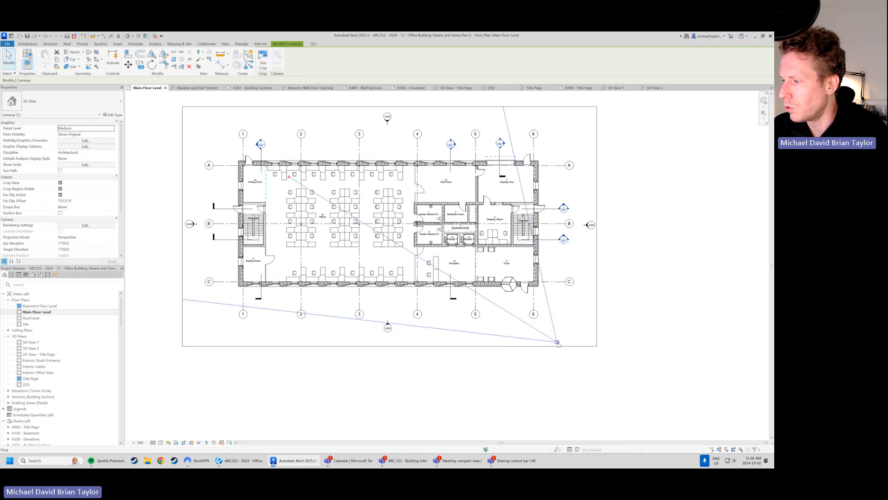
click(580, 346)
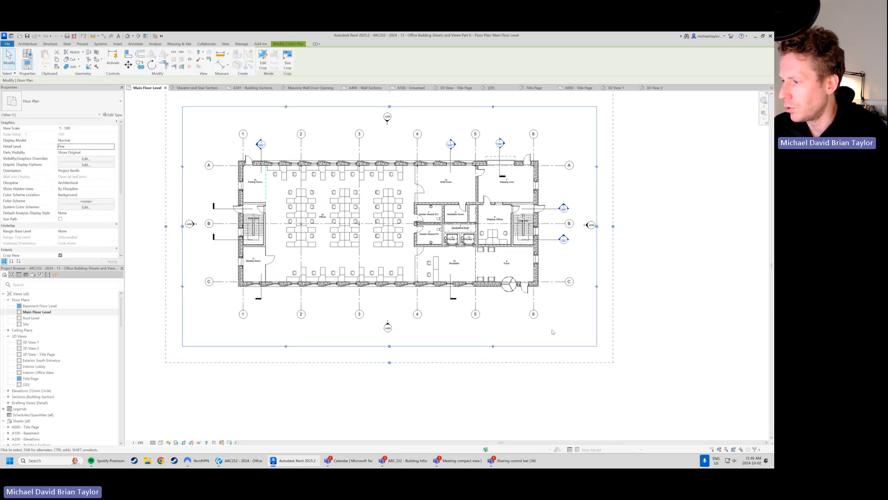
click(653, 88)
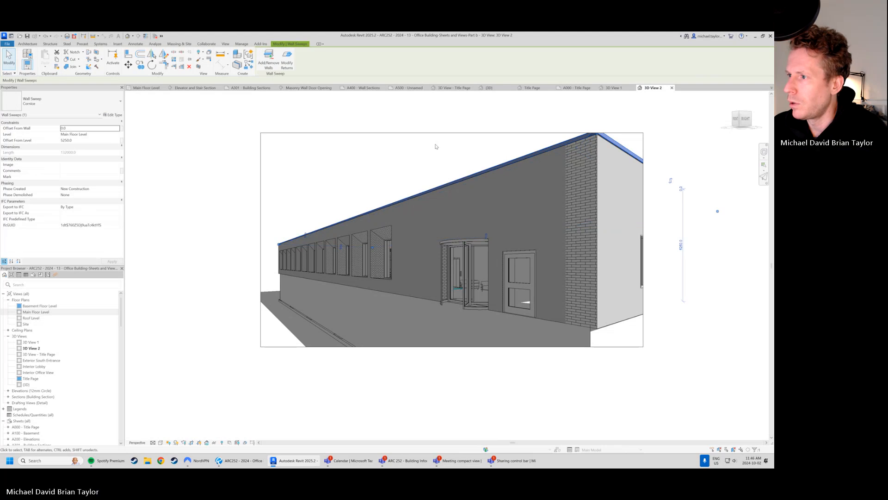
click(145, 87)
drag(558, 343, 582, 356)
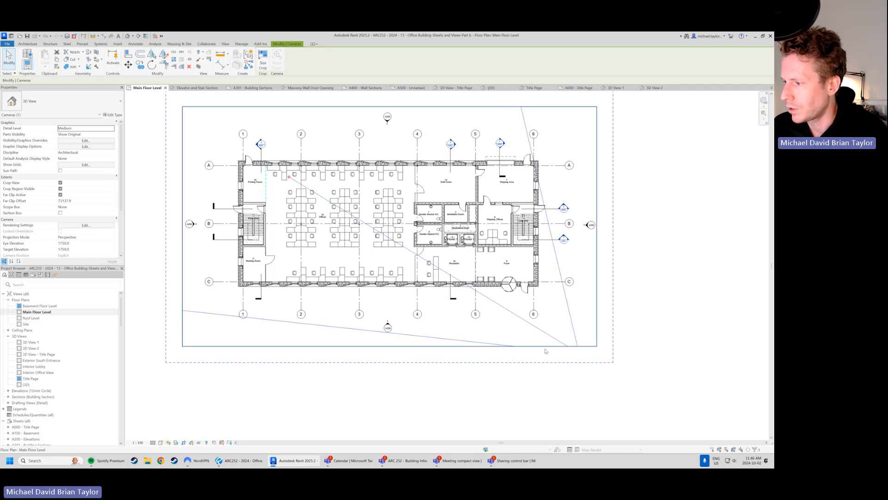
Enlarge the Main Floor Level plan's crop region beyond grids C and 6, then return to 3D View 2 and select its crop boundary.
click(567, 346)
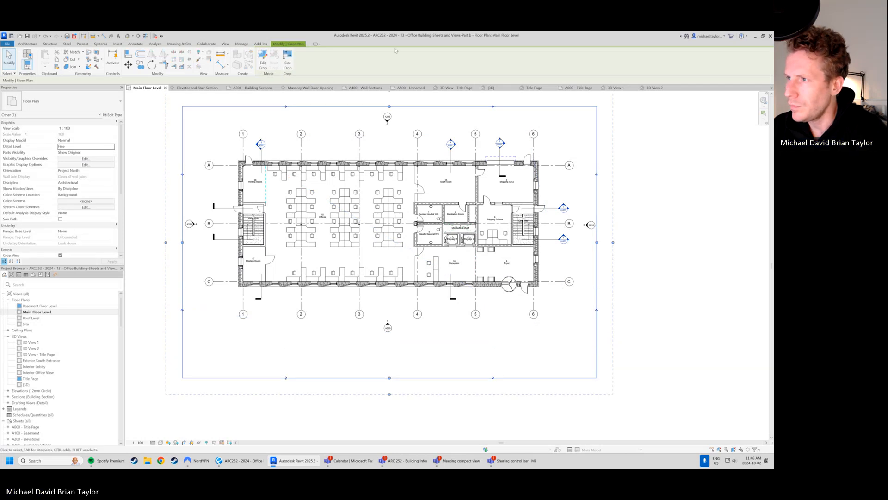
drag(598, 241, 622, 242)
click(655, 88)
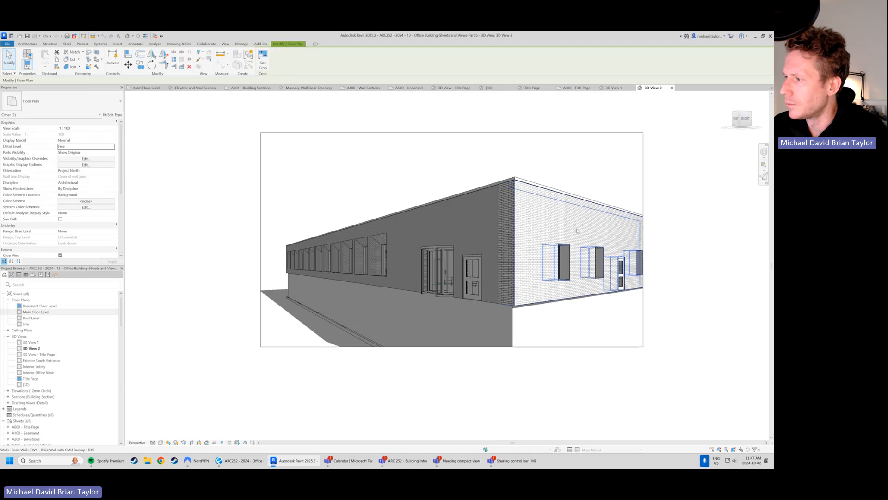
click(614, 133)
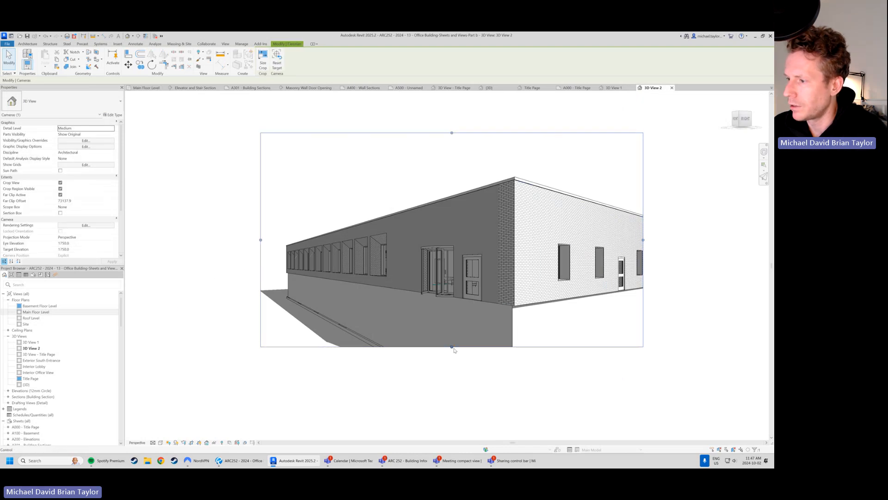
Extend the 3D View 2 crop slightly downward, reposition its camera farther beyond grid 6 in the Main Floor Level plan, and return to the view.
drag(452, 347, 452, 353)
click(149, 88)
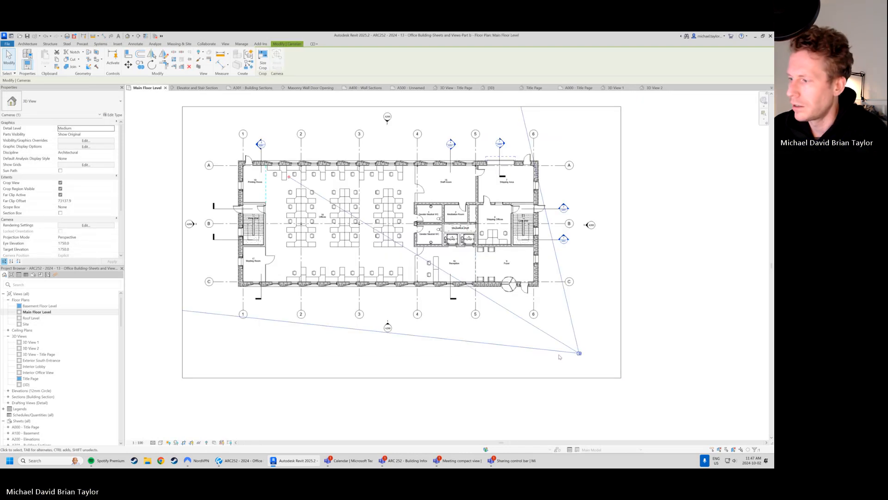
drag(580, 356, 589, 343)
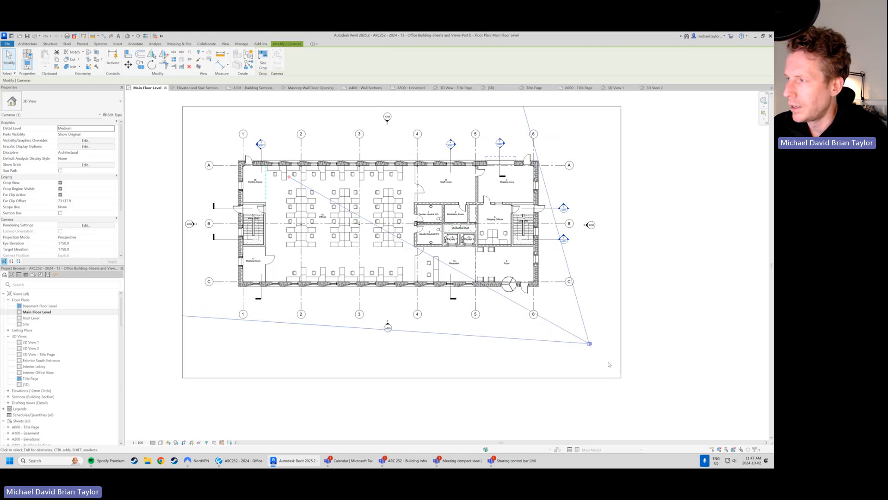
click(659, 88)
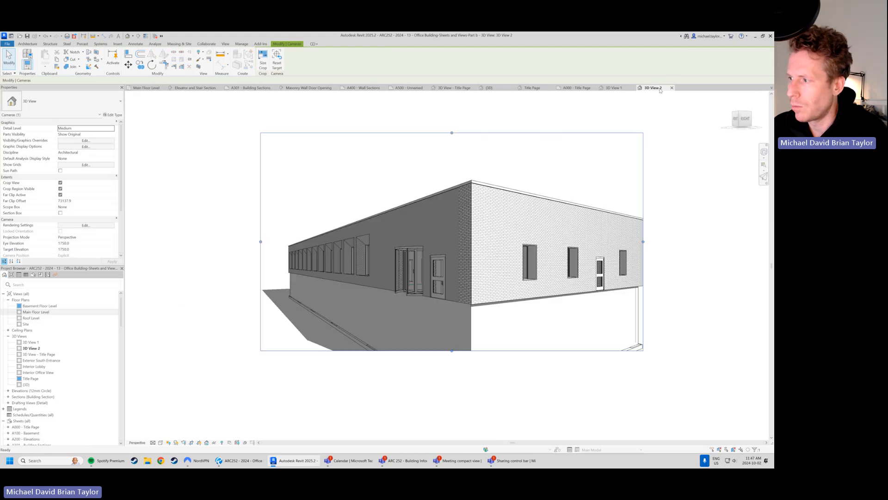
Narrow the 3D View 2 crop toward the brick corner, orbit toward the entrance facade, and trim the crop's upper and lower edges.
drag(643, 242, 585, 250)
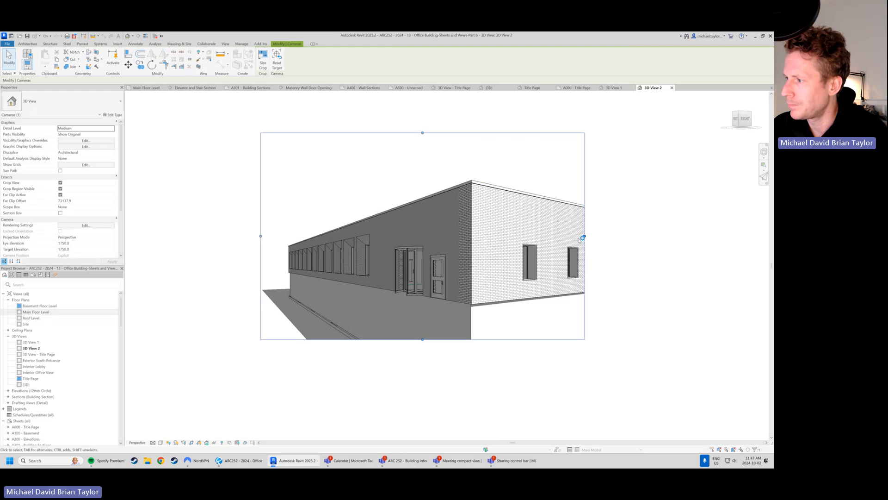
drag(583, 237, 528, 237)
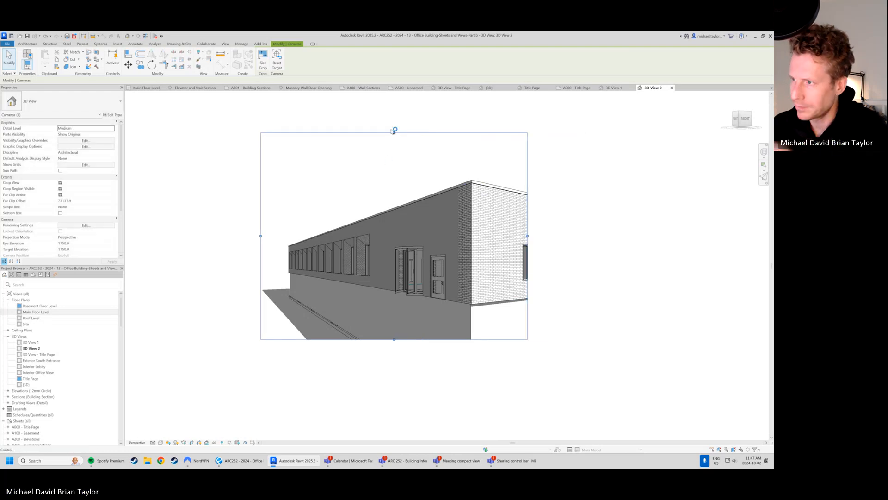
shift+middle_drag(374, 254, 382, 261)
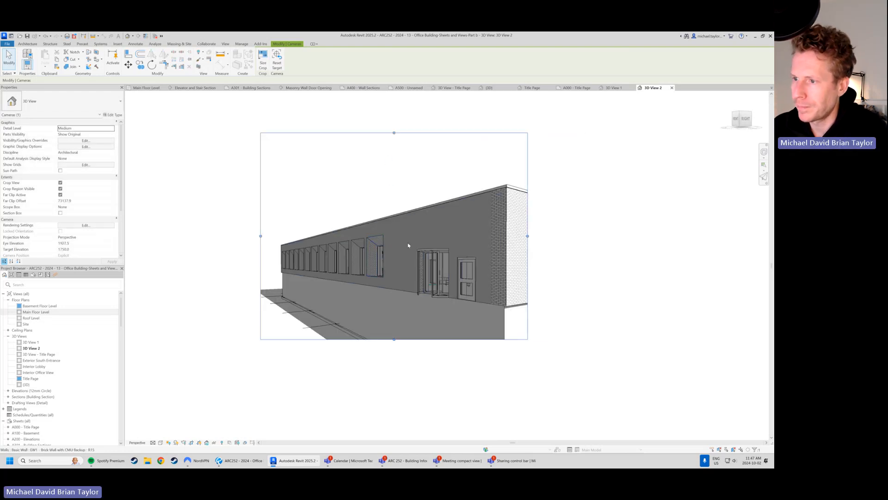
drag(395, 339, 394, 333)
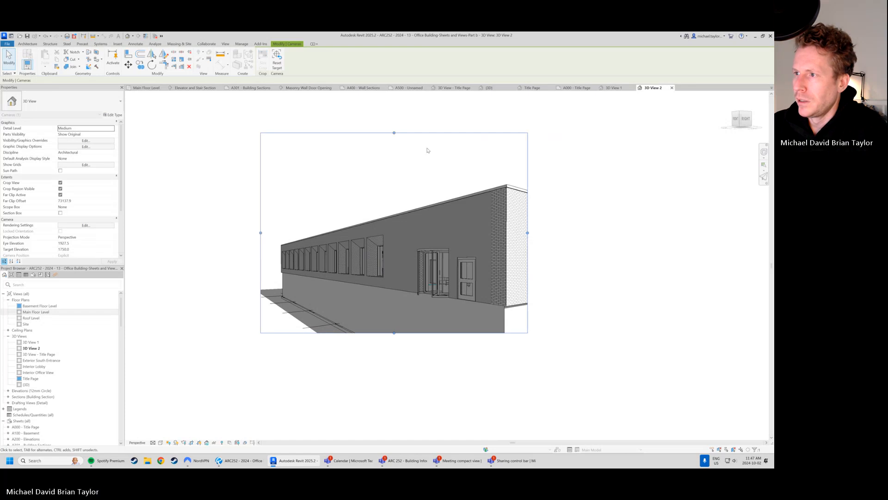
drag(394, 133, 398, 166)
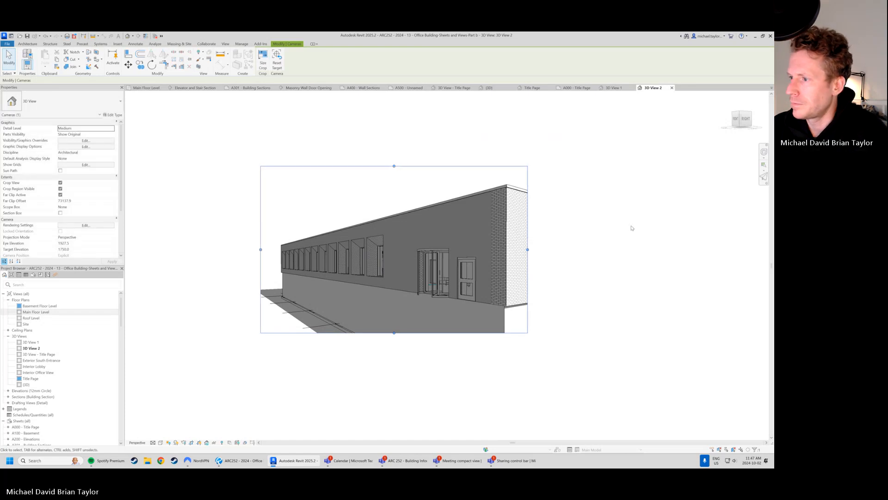
Reselect the 3D View 2 crop boundary and alternately widen it past the brick corner and orbit to face the entrance facade more directly.
scroll(76, 234, down, 5)
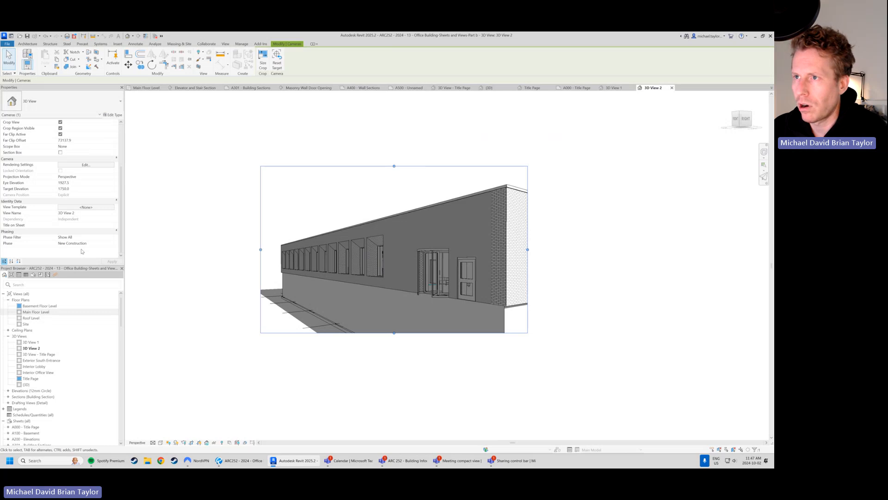
scroll(81, 251, up, 1)
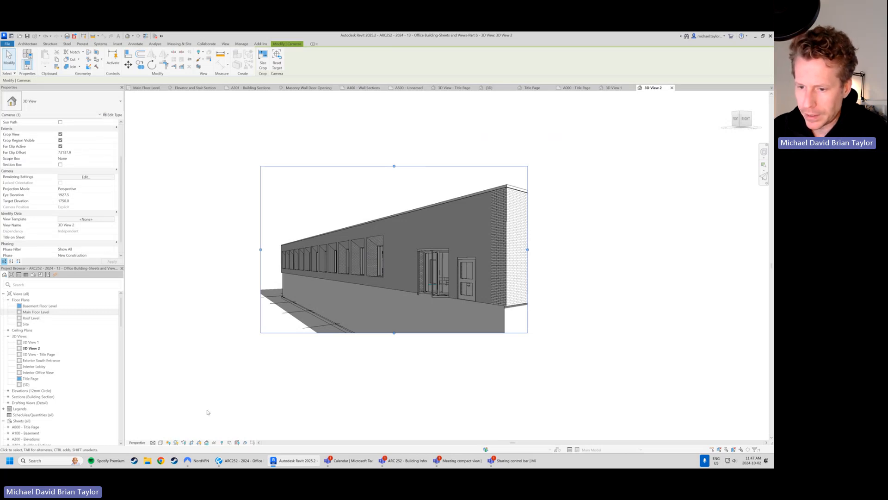
click(253, 399)
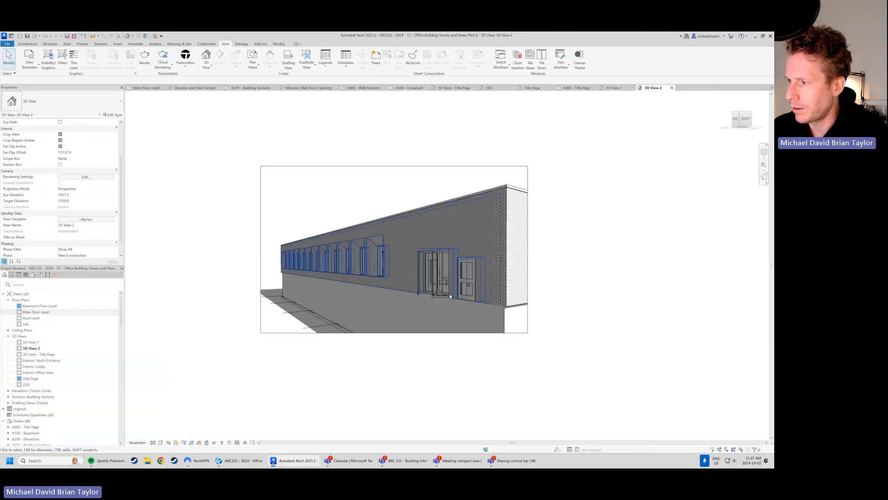
click(527, 252)
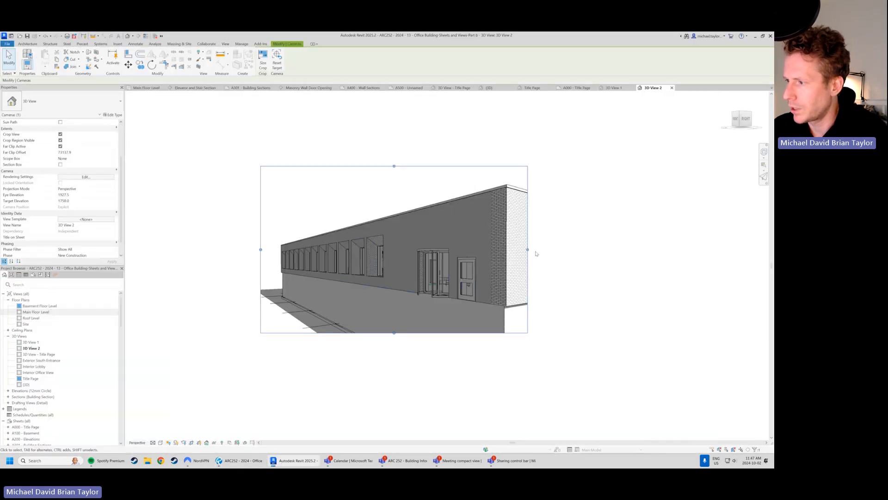
drag(527, 249, 573, 250)
shift+middle_drag(449, 267, 465, 268)
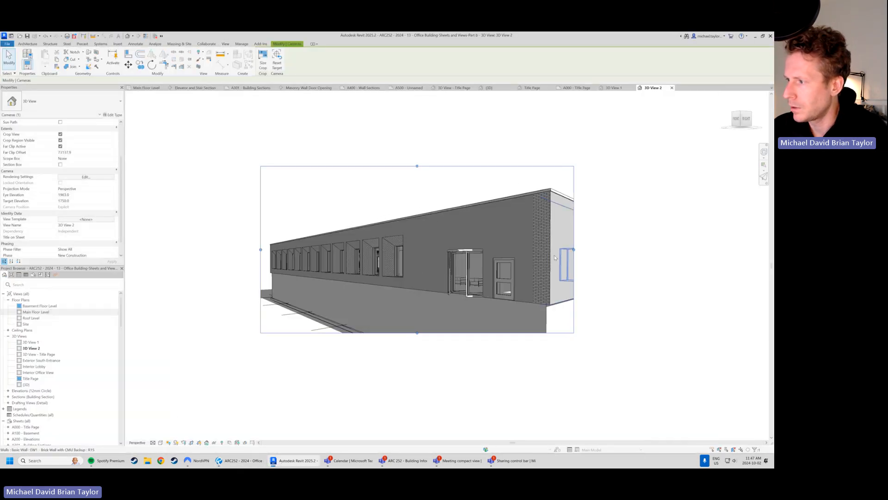
drag(574, 249, 590, 249)
shift+middle_drag(462, 267, 495, 273)
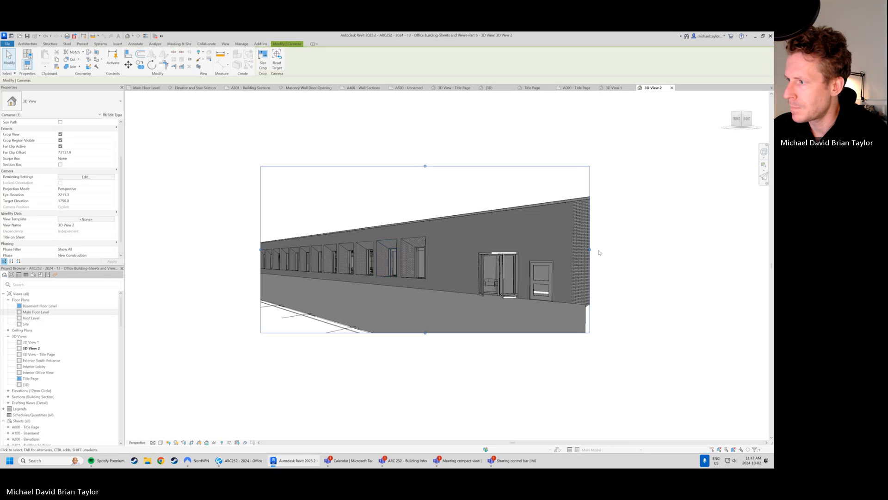
Extend the 3D View 2 crop past both ends of the entrance facade and lower its upper edge closer to the roof.
drag(590, 249, 608, 249)
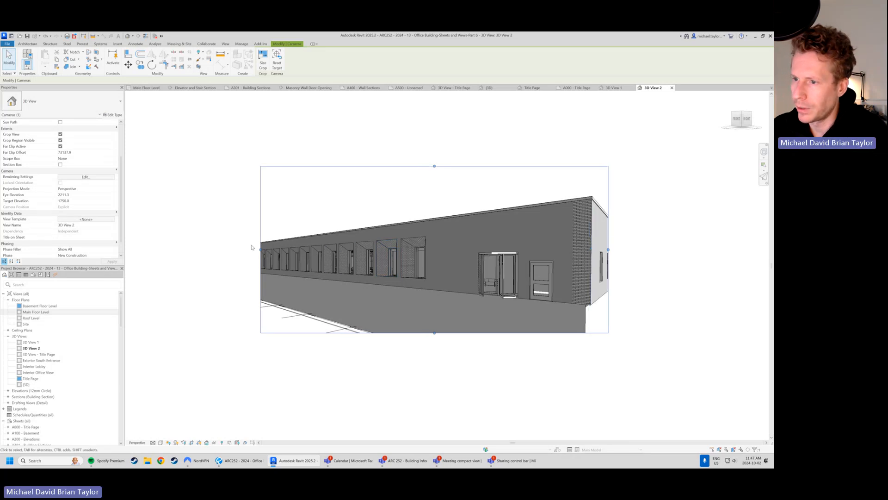
drag(260, 250, 238, 246)
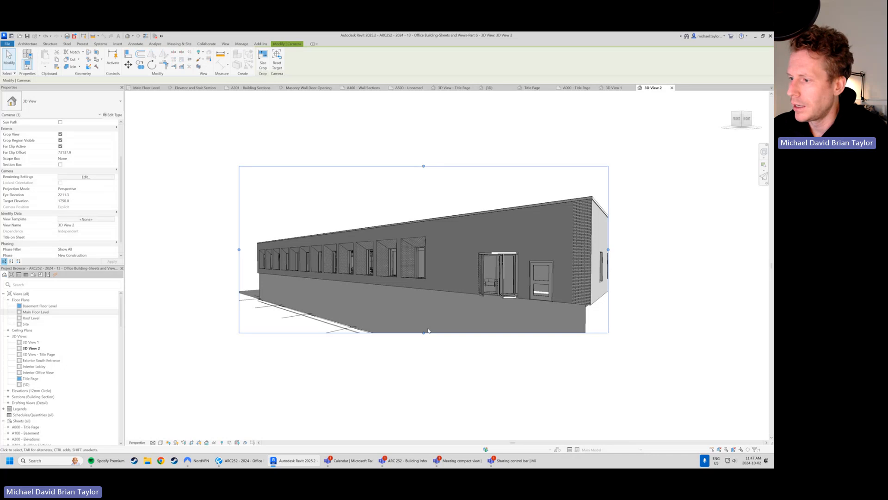
drag(609, 246, 619, 246)
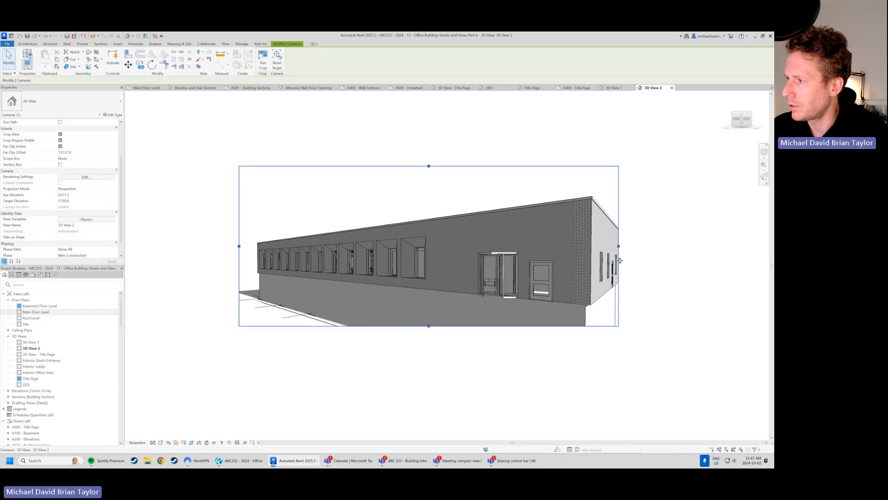
drag(428, 166, 427, 177)
click(652, 207)
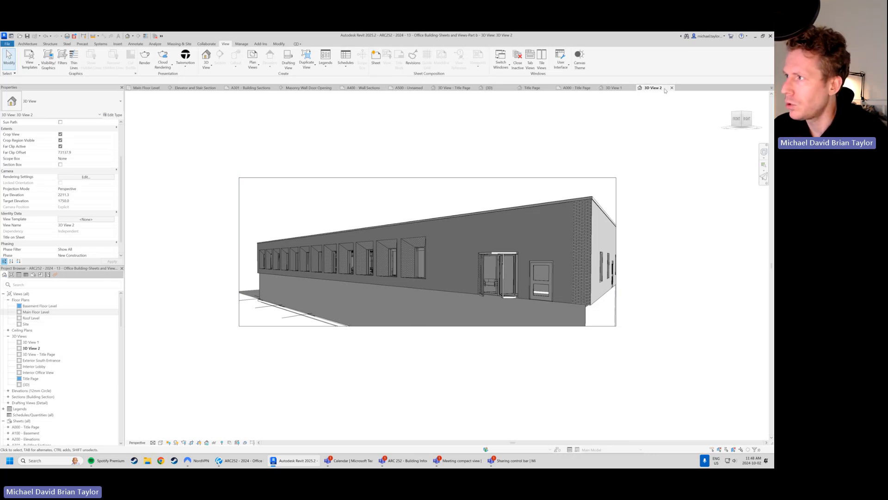
Delete 3D View 1, open the Main Floor Level plan, and check the Interior Lobby view in the reference PDF.
right_click(31, 341)
click(56, 272)
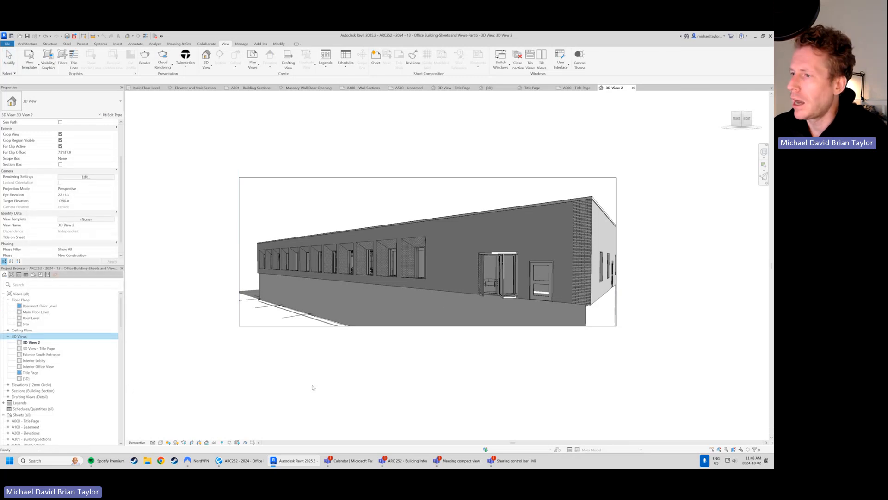
double_click(36, 312)
scroll(406, 226, up, 1)
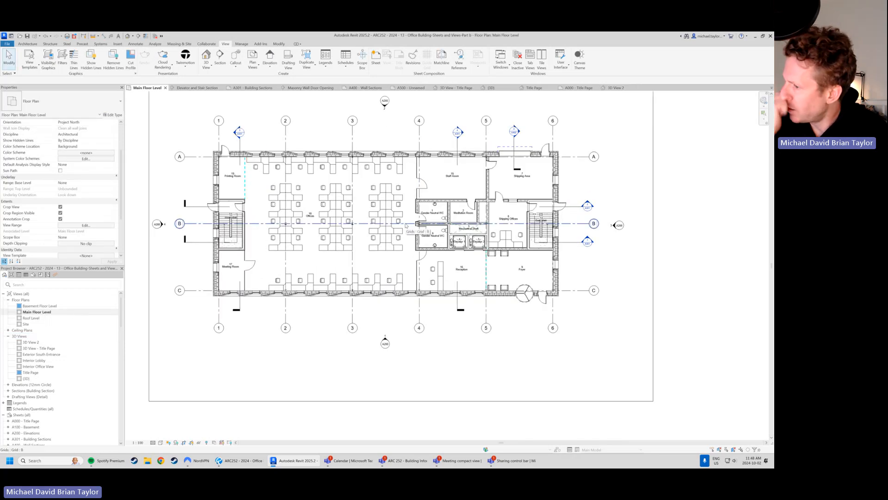
click(245, 460)
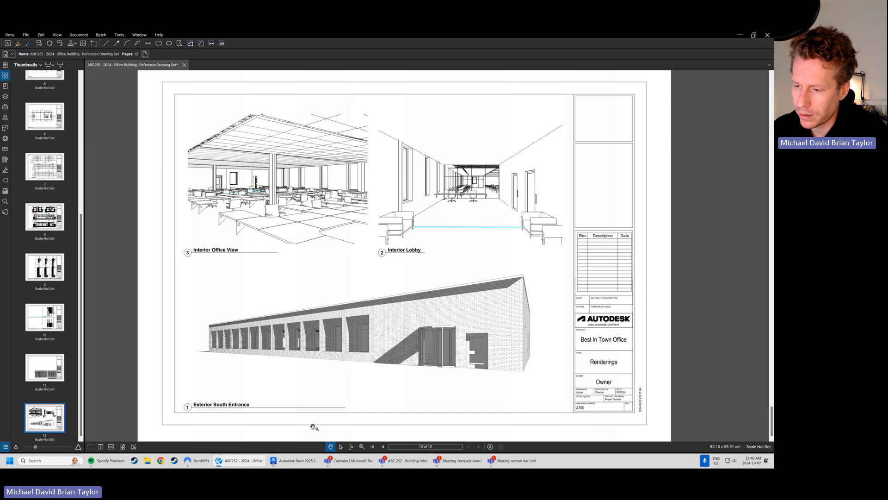
click(296, 460)
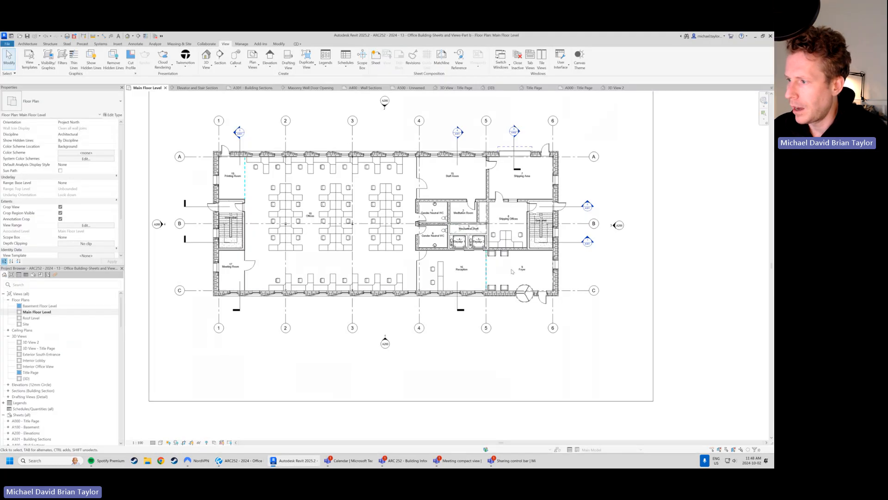
Create a camera view from the Foyer just inside grid 5, looking straight through Reception toward the Meeting Room.
click(206, 67)
click(192, 91)
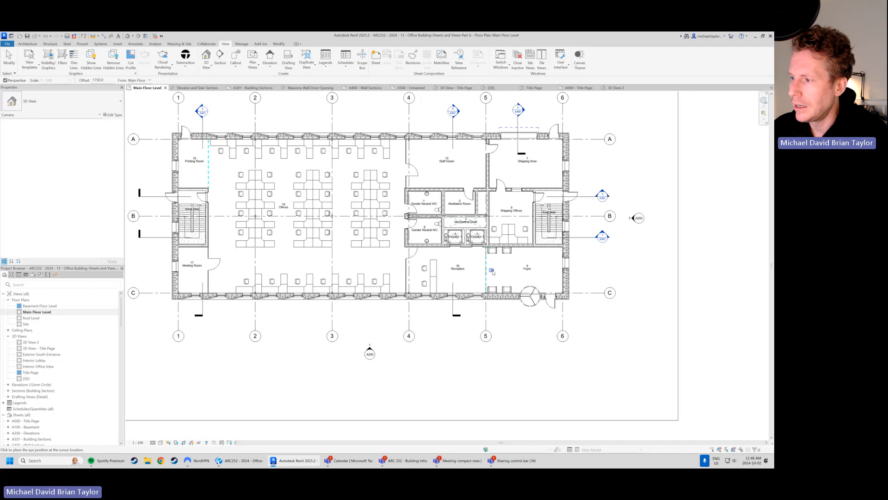
click(496, 270)
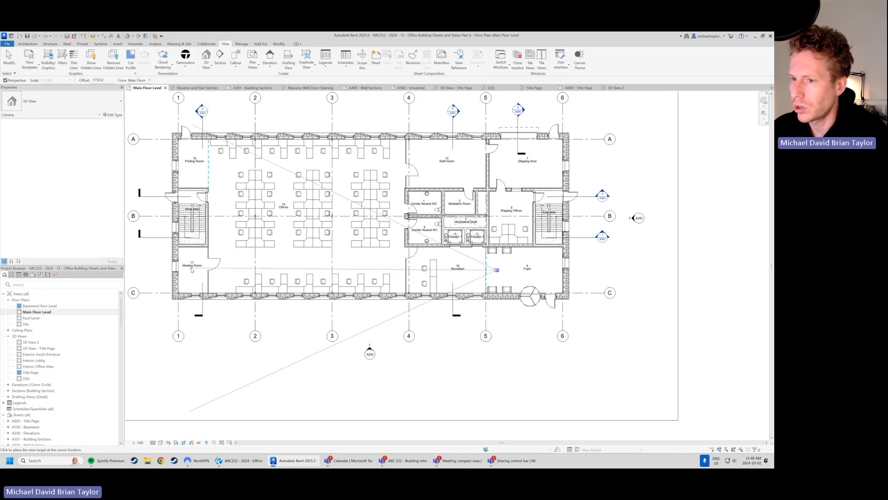
click(192, 270)
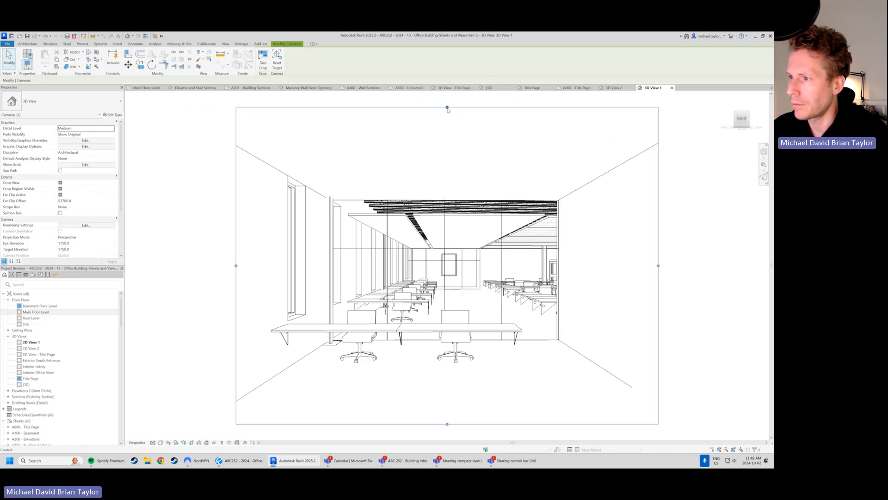
Trim the upper, lower and one side edge of the lobby camera's crop region, comparing it with the Interior Lobby view in the reference PDF.
drag(447, 107, 447, 129)
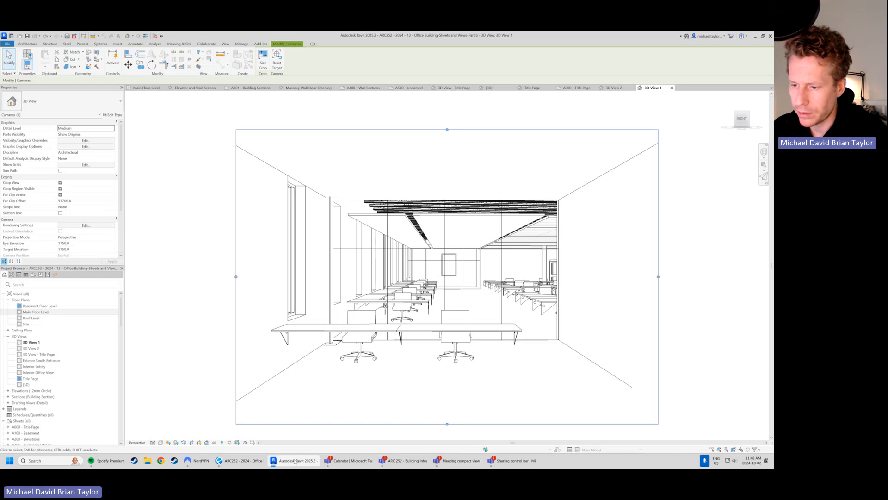
click(240, 461)
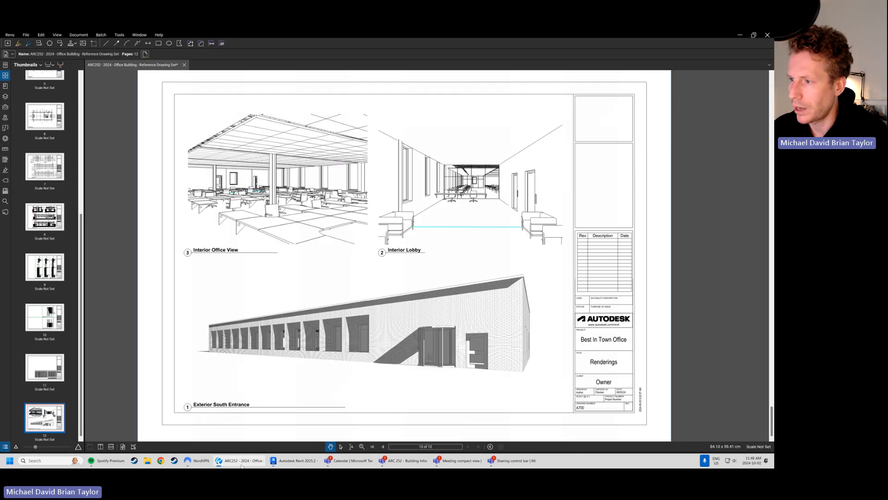
click(241, 465)
drag(447, 423, 447, 414)
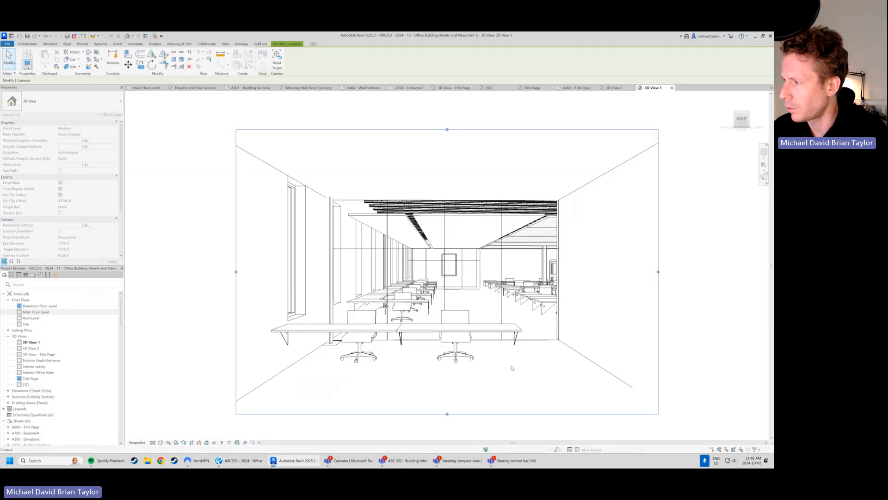
drag(658, 277, 650, 272)
click(681, 258)
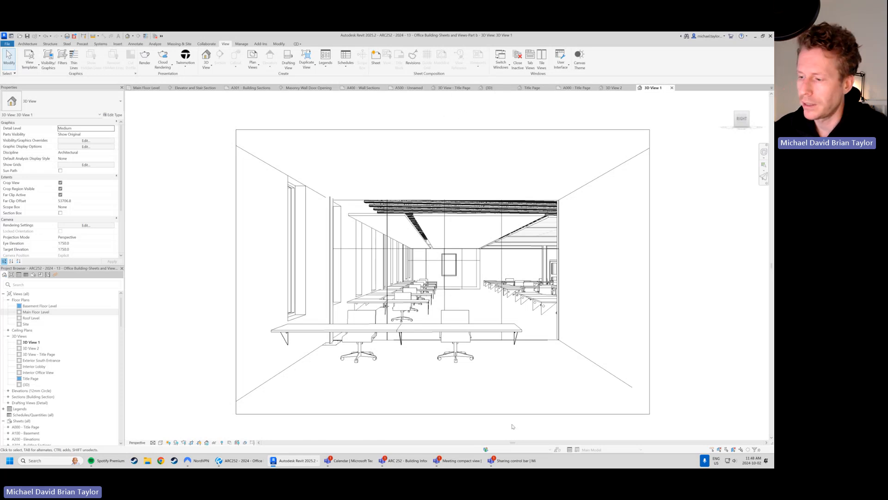
Check the reference Interior Office View, then create a Main Floor Level camera in Offices near grids 4 and C, aimed at the Printing Room's corner near grid A.
click(238, 460)
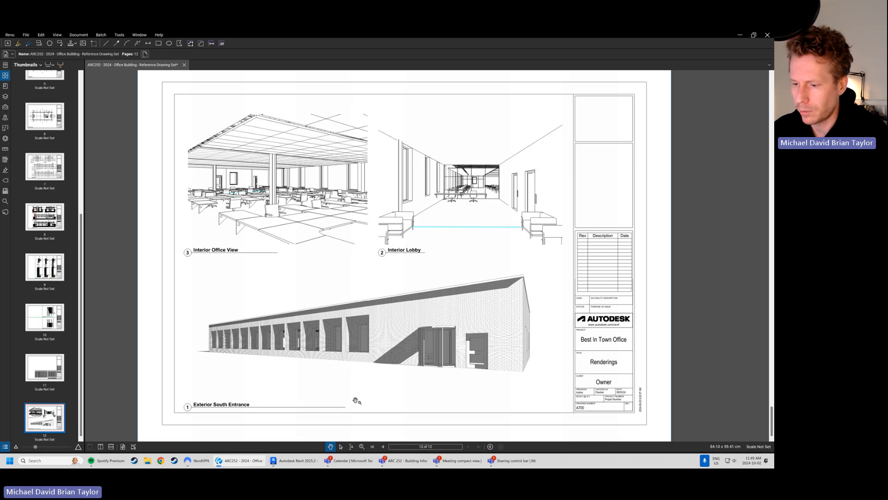
mouse_move(304, 464)
click(303, 462)
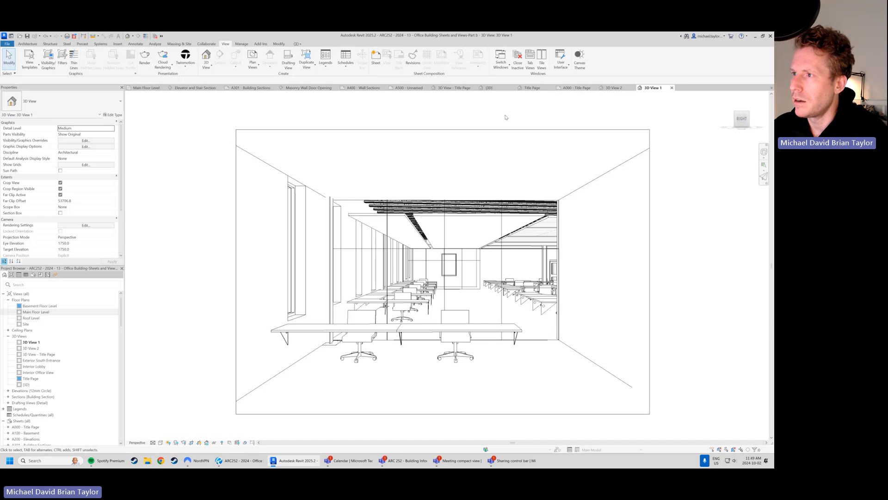
click(153, 87)
scroll(395, 269, up, 3)
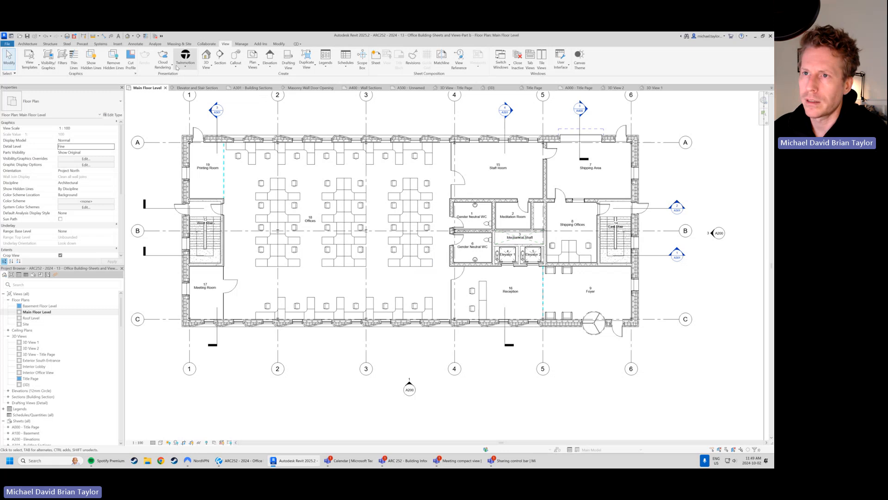
click(206, 66)
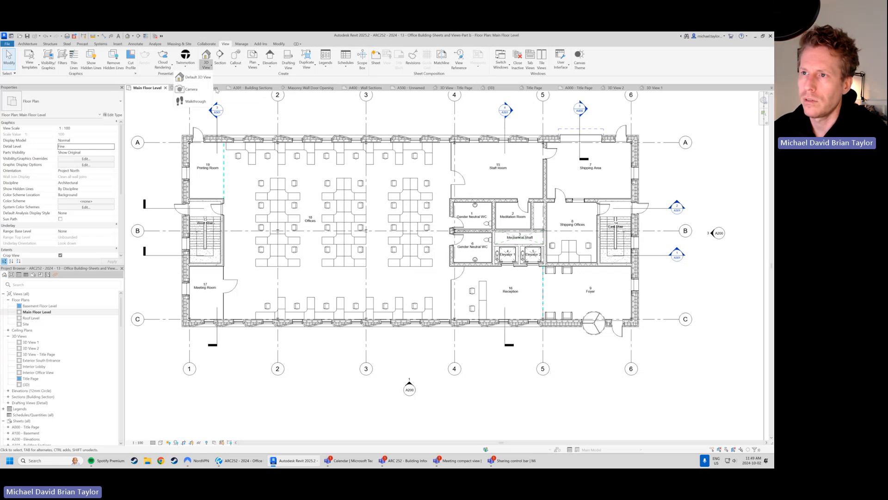
click(190, 92)
click(441, 289)
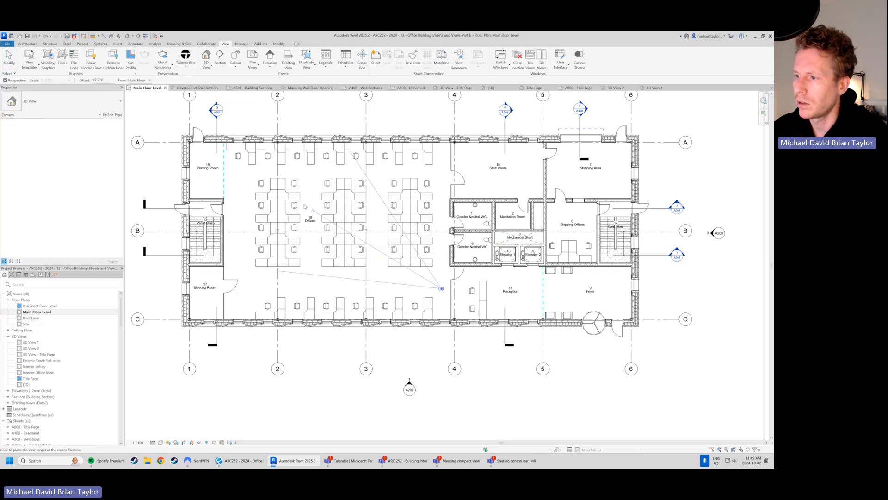
click(219, 142)
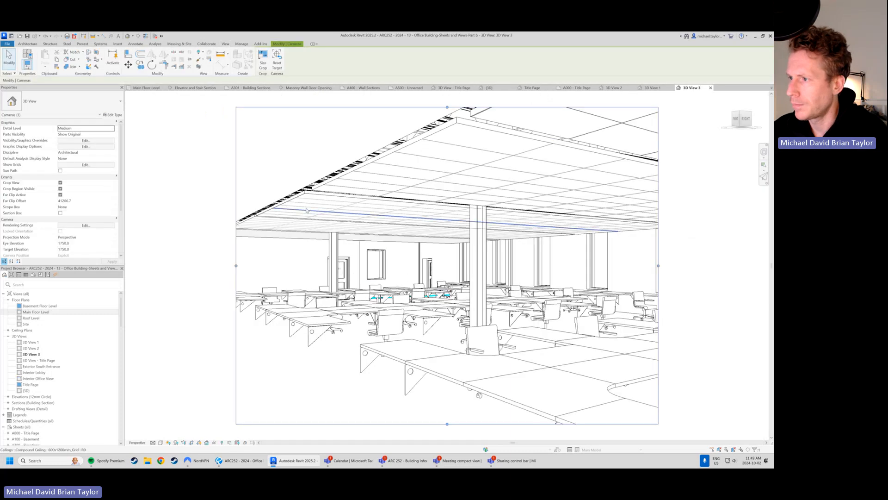
Orbit the office camera slightly and extend its crop region's upper and right edges, comparing it with the Interior Office View in the reference PDF.
shift+middle_drag(476, 303, 491, 305)
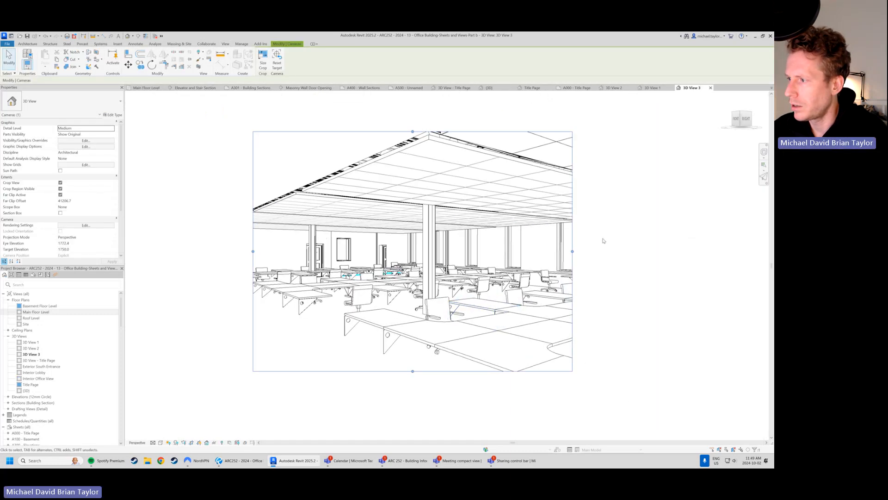
drag(573, 252, 586, 252)
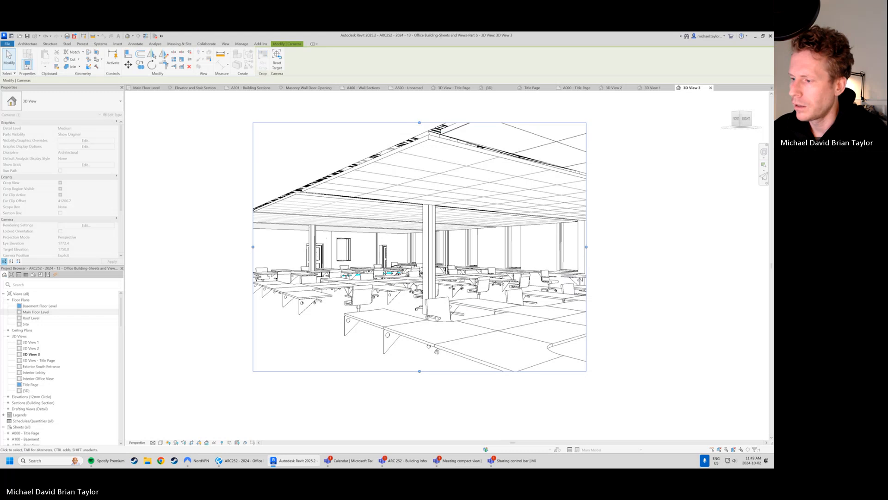
click(438, 392)
scroll(292, 277, down, 1)
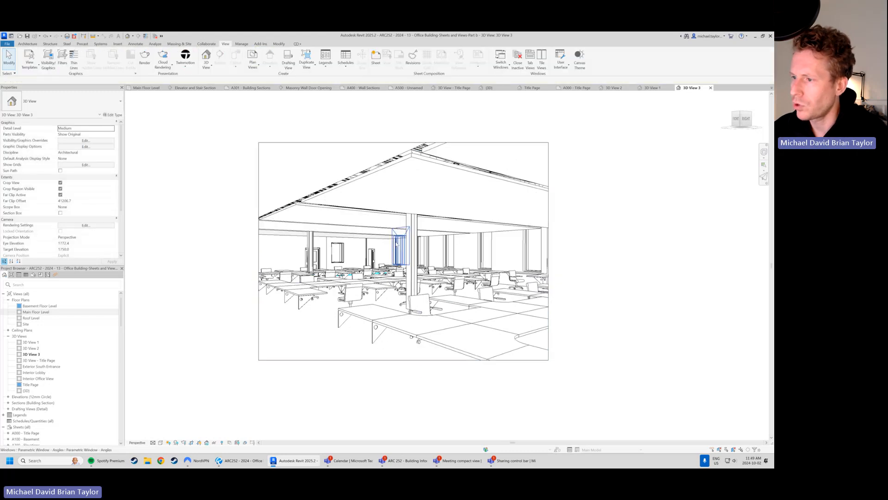
scroll(537, 231, up, 1)
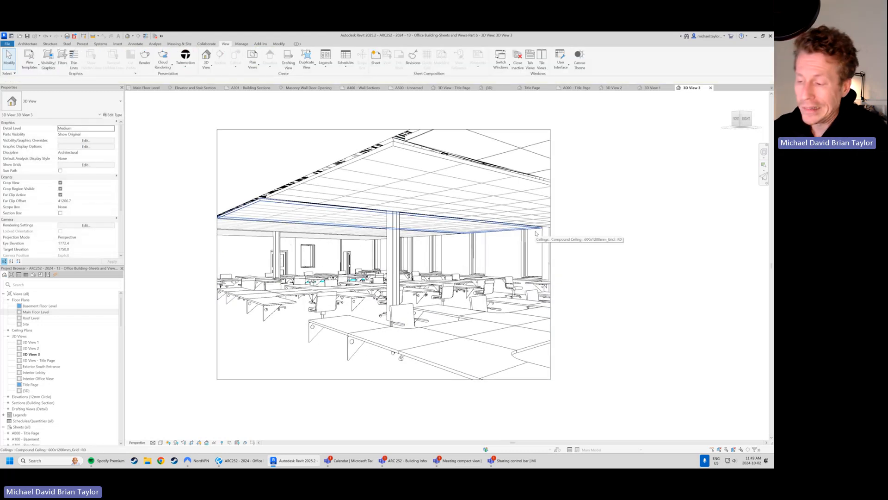
click(240, 460)
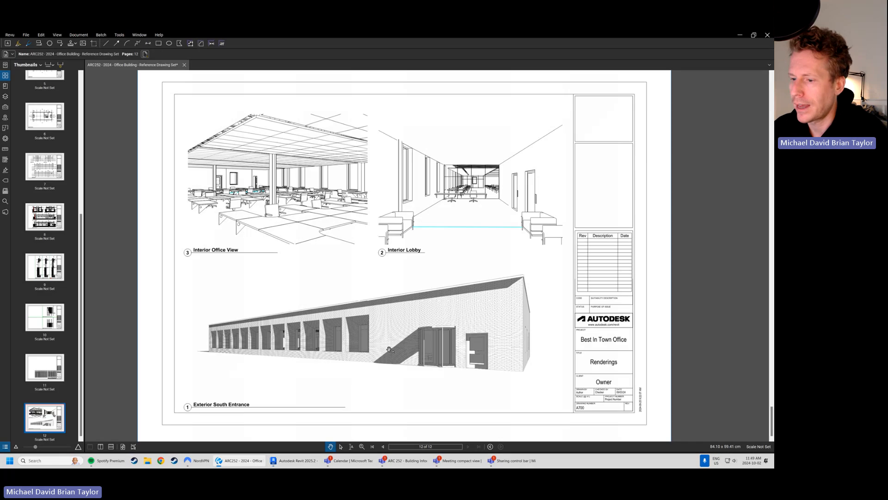
click(295, 461)
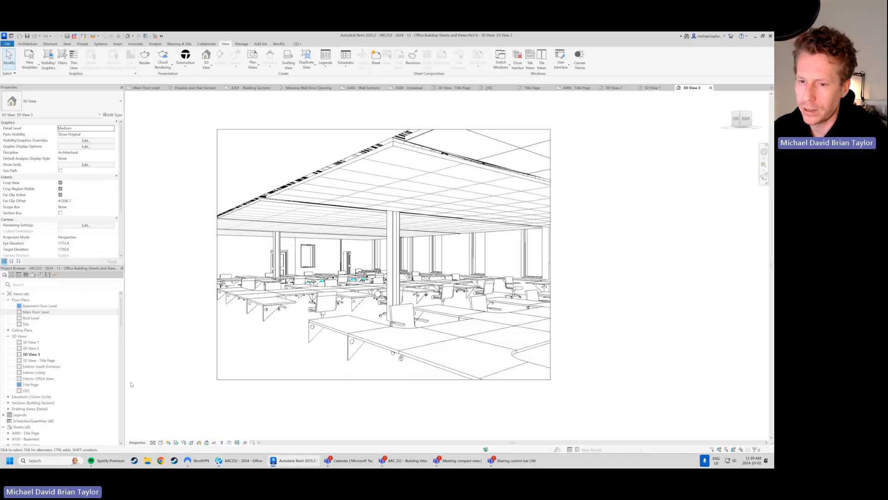
Create a new sheet with the Title_Blocks_A1_Metric title block and number it A700.
scroll(52, 399, down, 3)
right_click(24, 367)
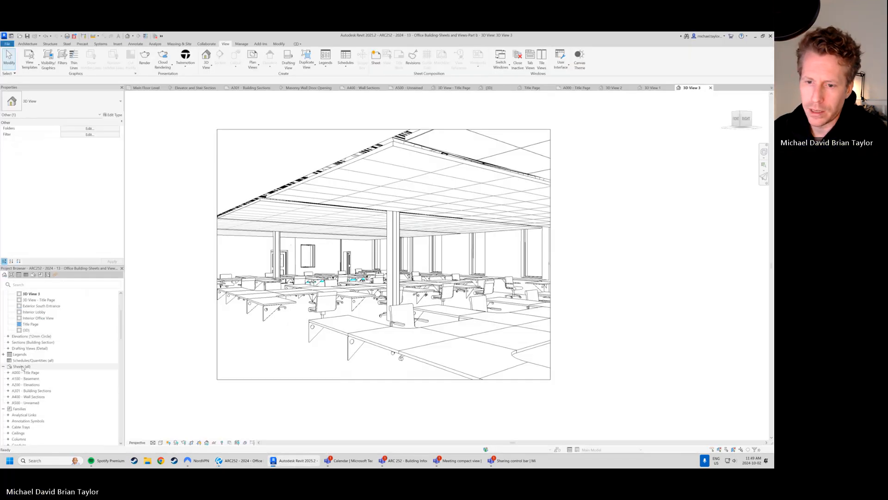
click(42, 370)
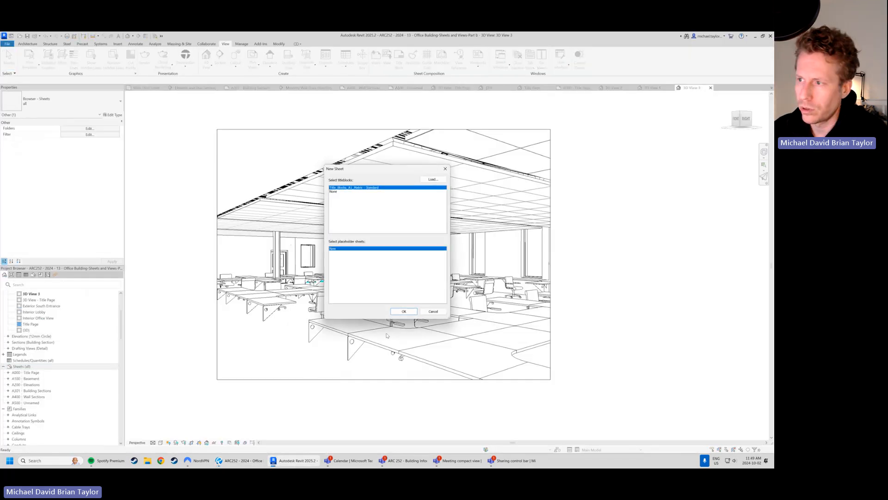
click(404, 312)
double_click(610, 408)
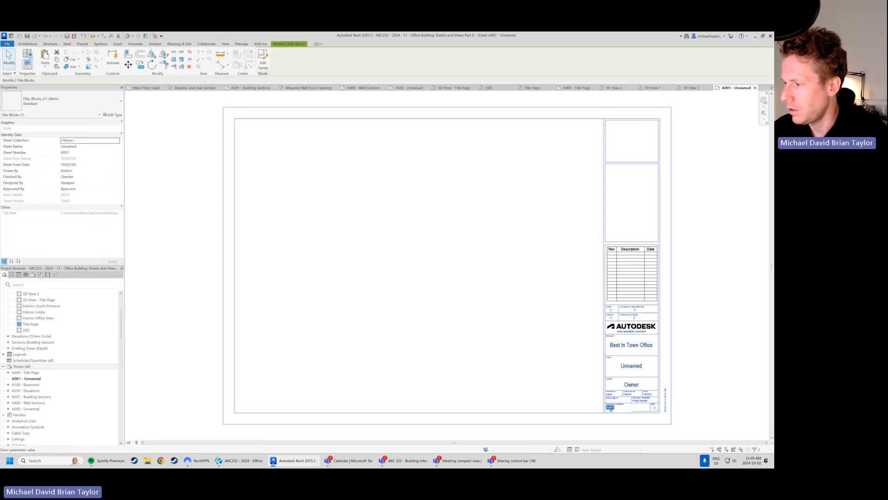
text(A700)
key(Return)
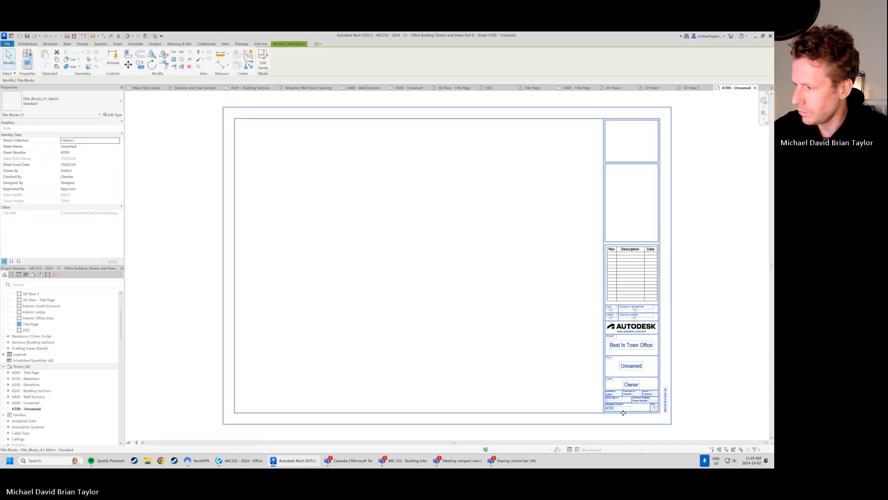
key(Escape)
Place 3D View 1 on sheet A700 in the upper area beside the title block.
scroll(37, 342, up, 2)
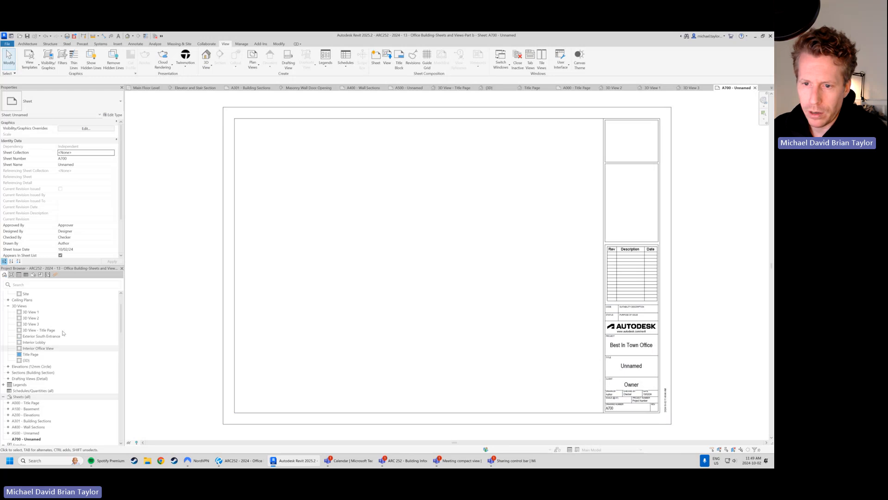
click(51, 313)
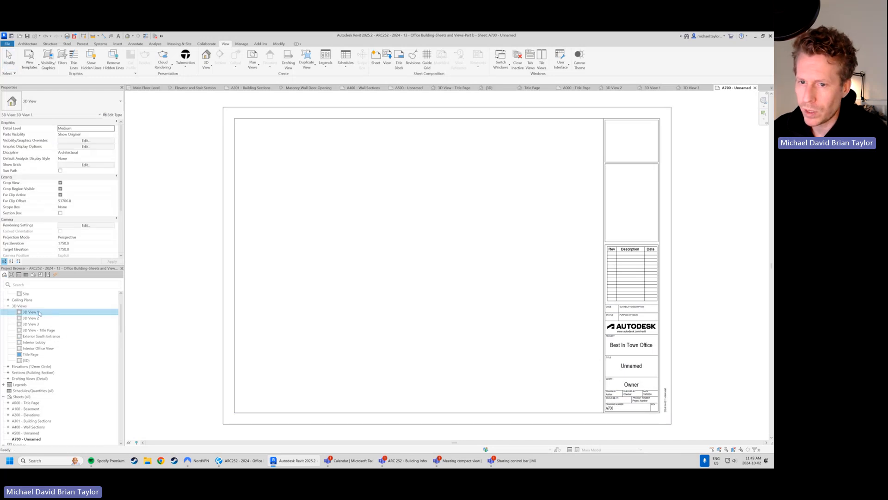
drag(31, 314, 402, 301)
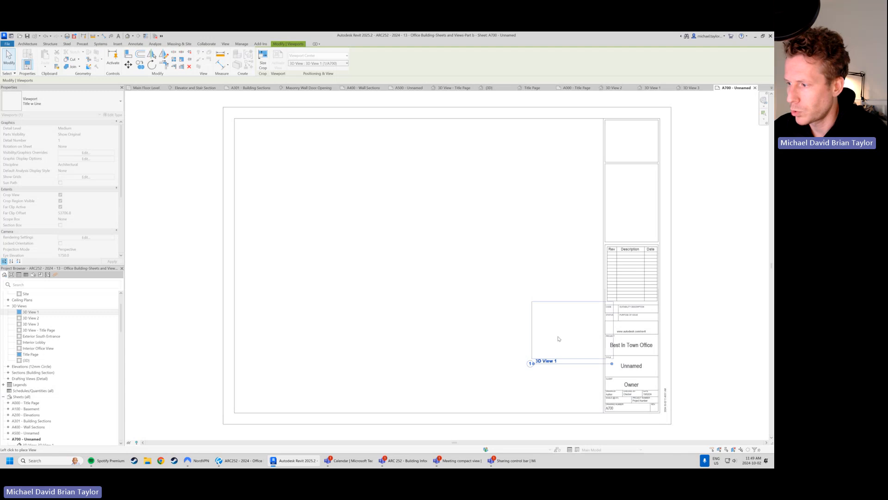
click(533, 368)
drag(532, 368, 538, 194)
Place 3D View 2 on the sheet below 3D View 1, and 3D View 3 in the upper area beside 3D View 1.
drag(31, 317, 312, 210)
click(378, 195)
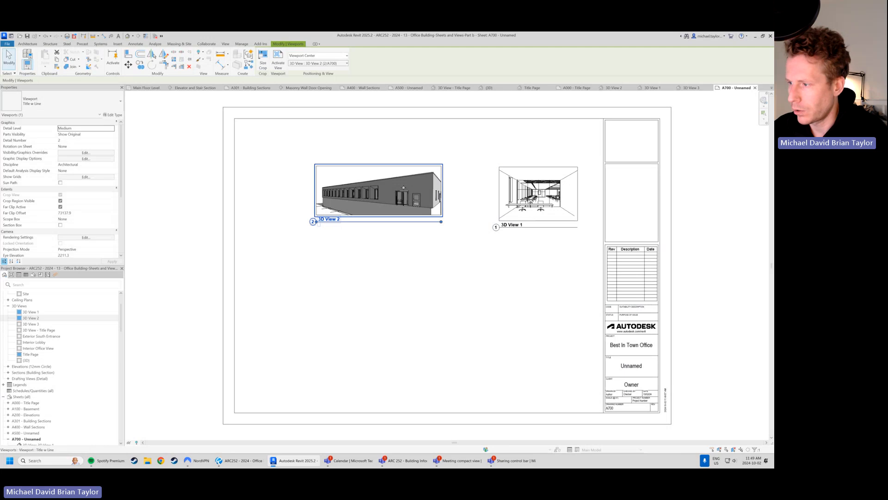
drag(403, 184, 552, 341)
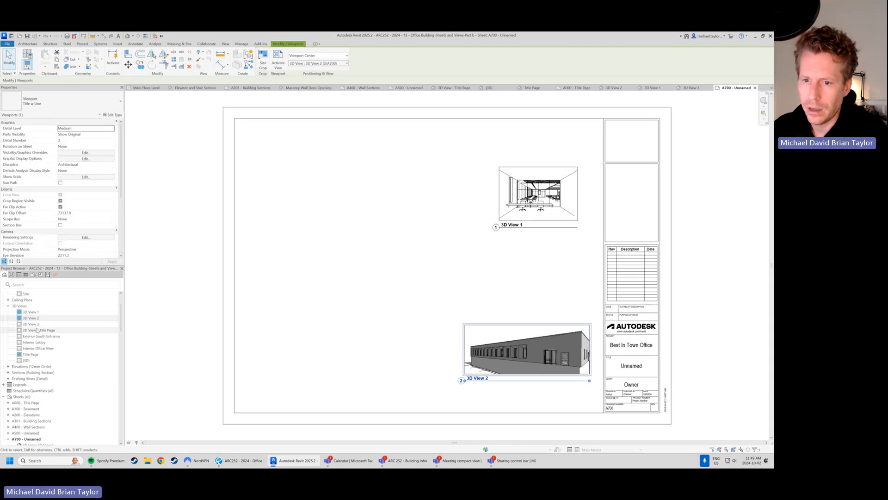
click(31, 324)
click(403, 194)
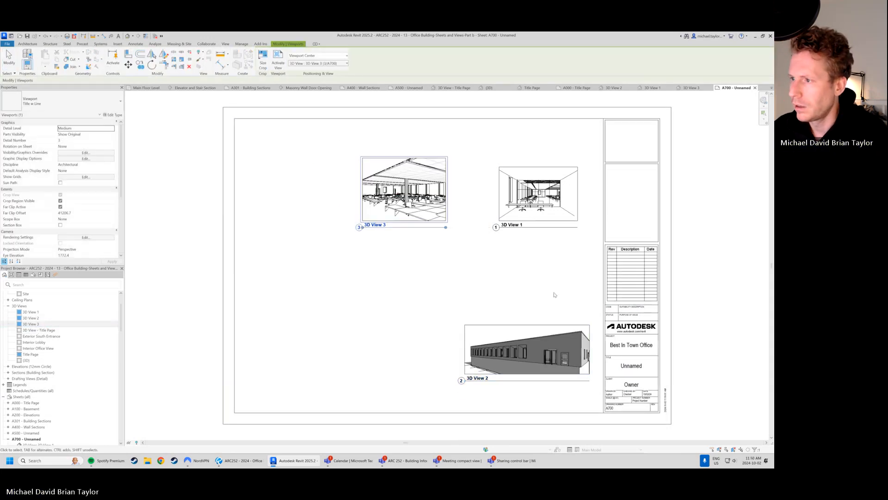
Shift the 3D View 3, 3D View 1 and 3D View 2 viewports lower on the sheet, keeping the interior views side by side.
scroll(407, 248, up, 1)
drag(414, 189, 404, 251)
click(572, 201)
drag(573, 202, 582, 264)
scroll(531, 318, down, 1)
drag(531, 319, 531, 366)
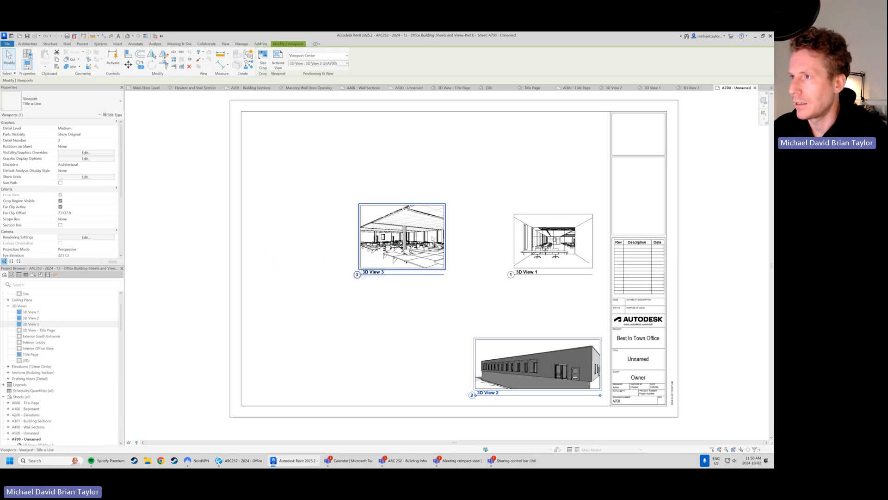
Activate the 3D View 3 viewport and examine its properties for a setting that controls its size on the sheet.
click(407, 243)
scroll(467, 259, up, 2)
scroll(494, 263, up, 1)
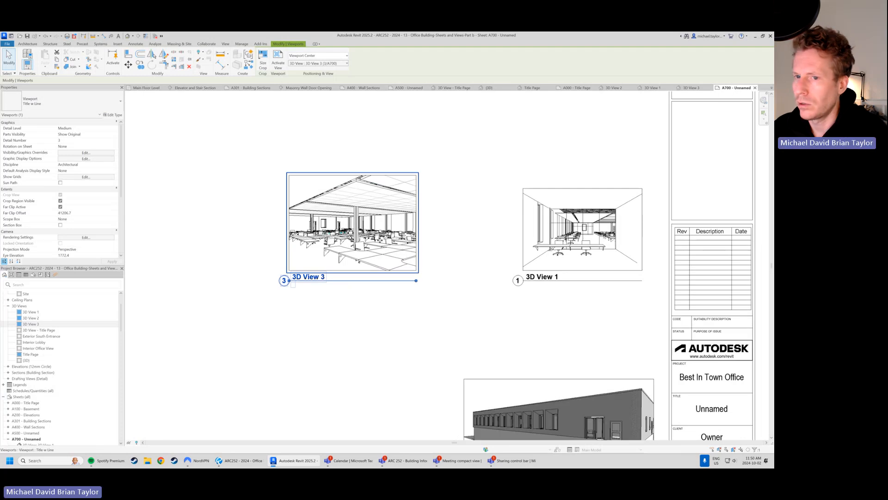
double_click(345, 220)
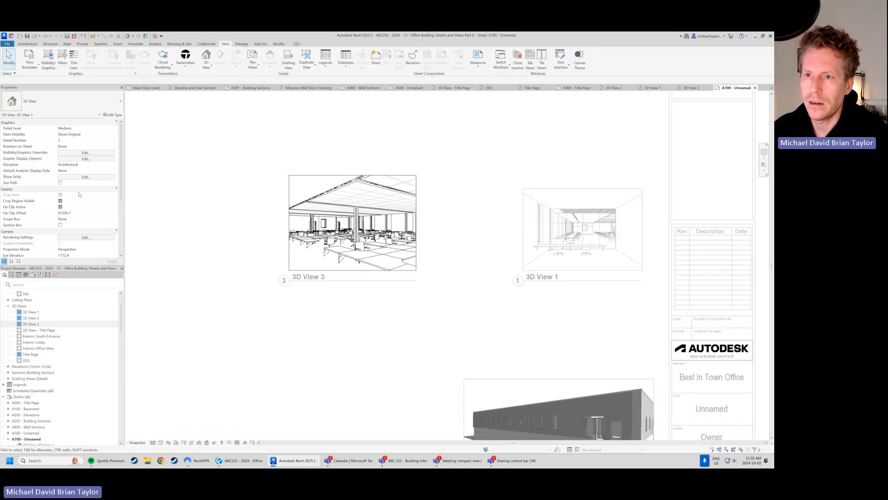
scroll(81, 194, down, 3)
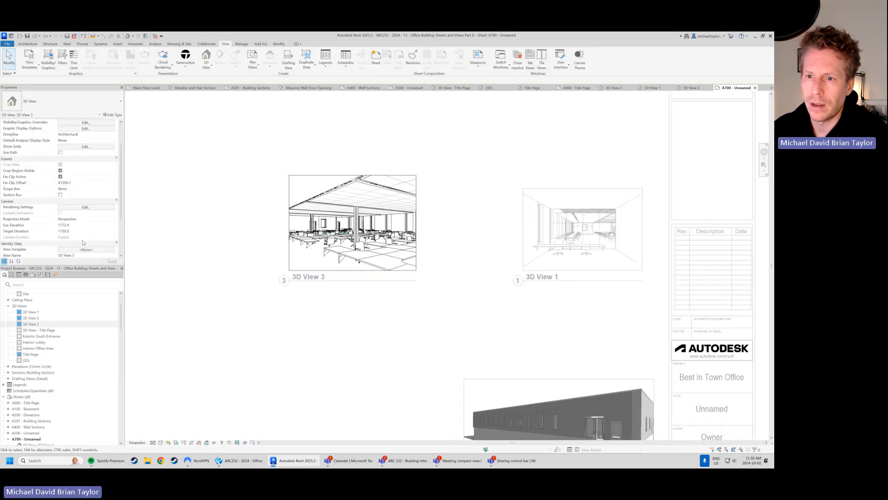
scroll(83, 242, up, 3)
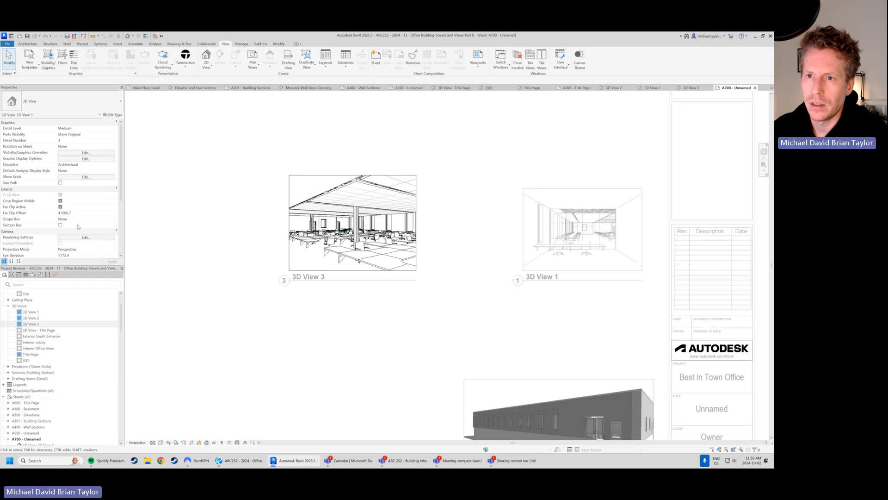
scroll(77, 211, down, 3)
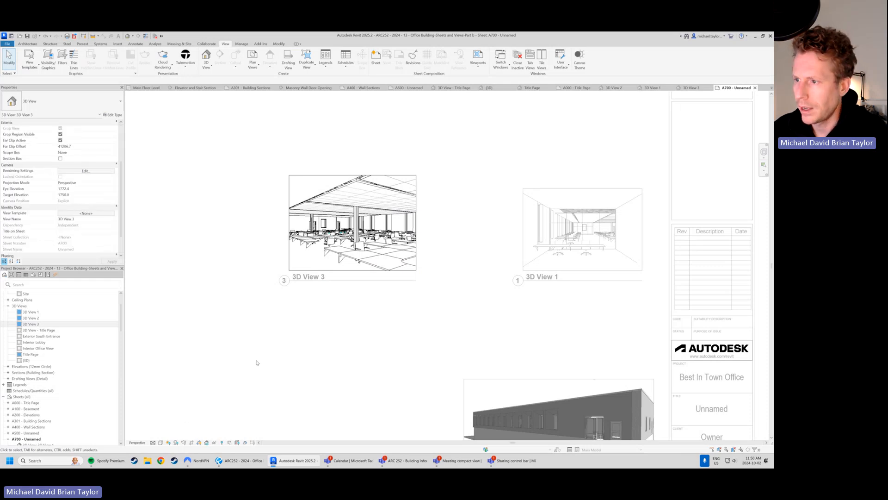
Deactivate the view and nudge 3D View 1 into line with 3D View 2's right edge and 3D View 3 closer to it.
click(370, 231)
scroll(366, 249, down, 3)
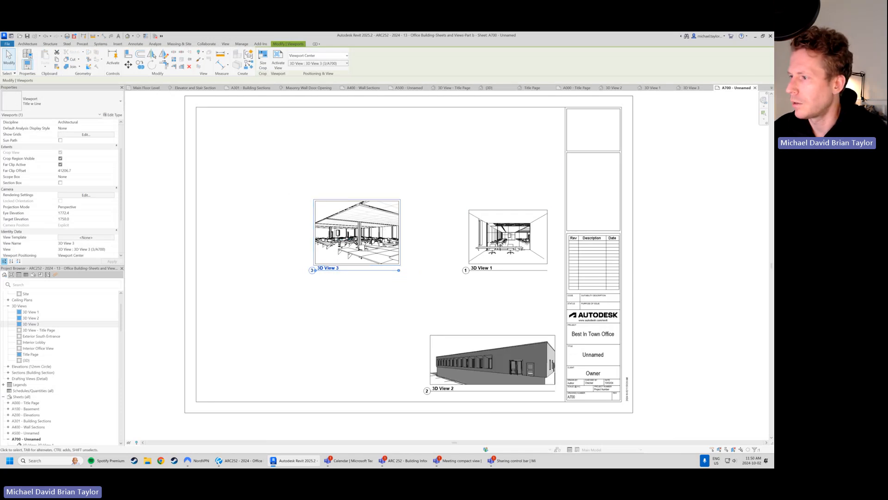
drag(508, 236, 515, 236)
drag(371, 232, 391, 224)
click(509, 343)
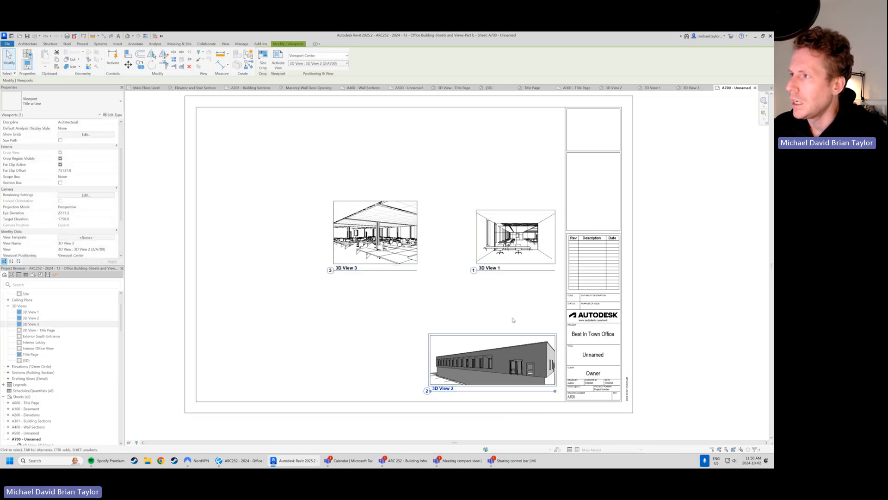
scroll(513, 320, up, 1)
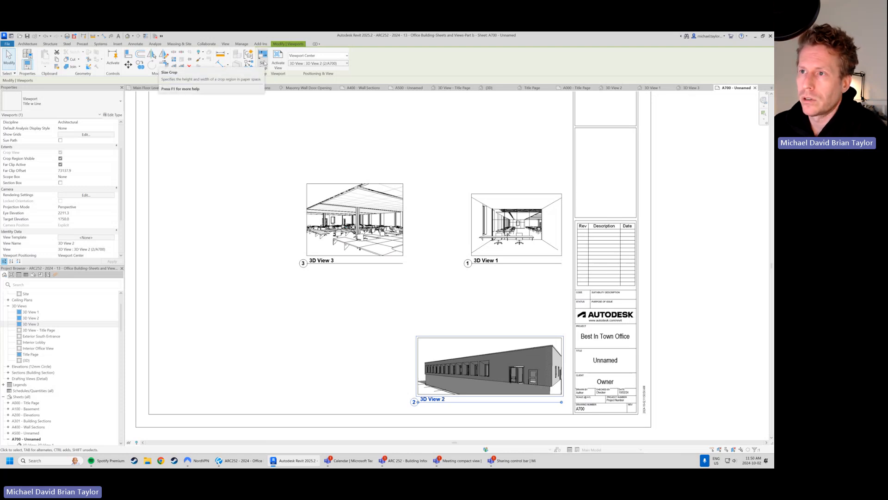
click(407, 195)
click(483, 213)
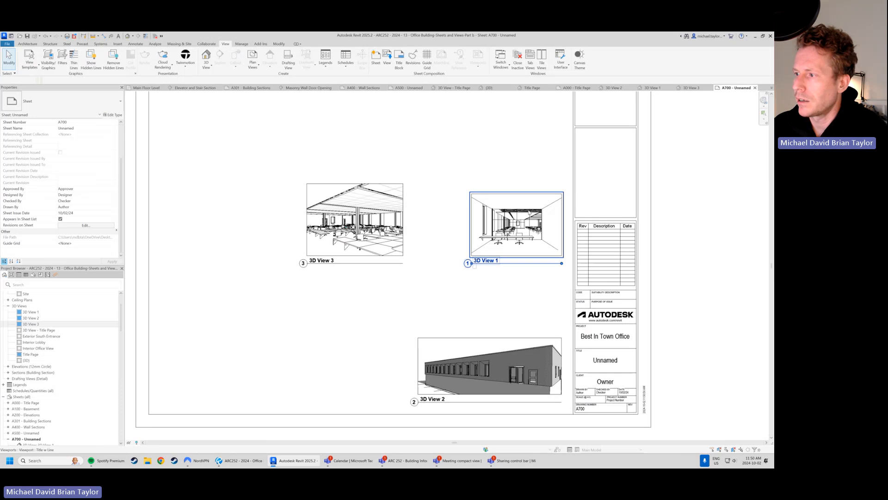
click(262, 63)
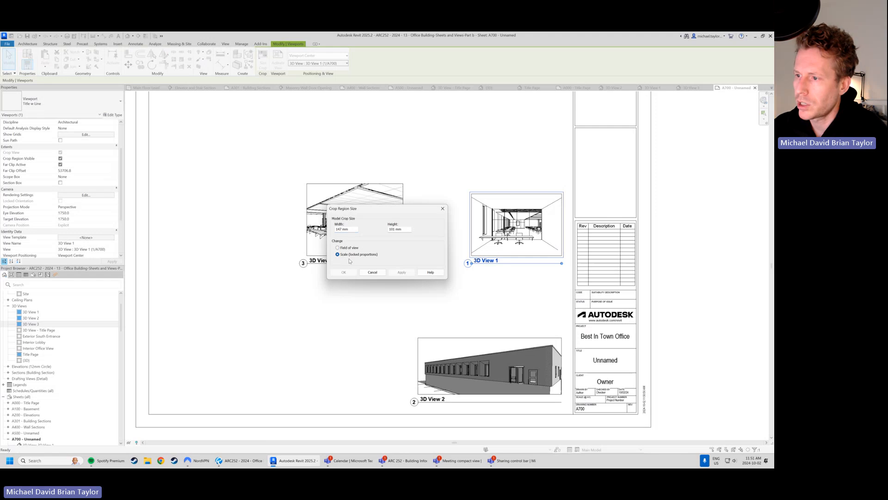
click(372, 272)
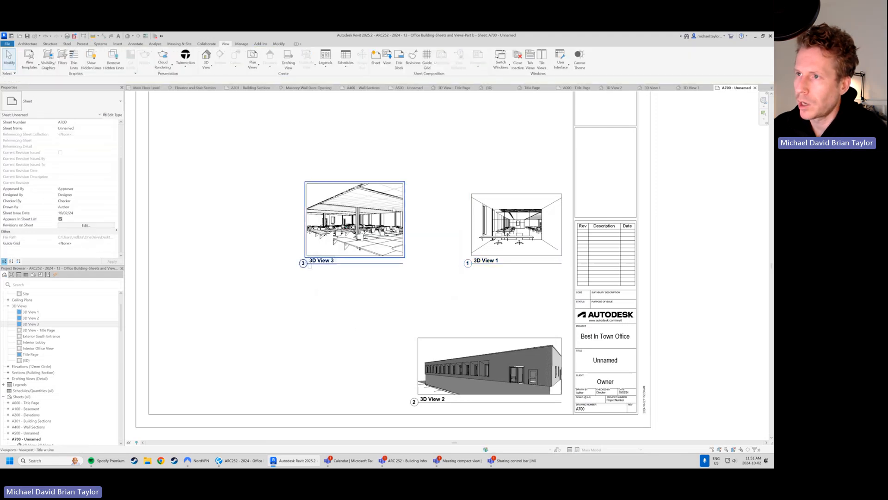
Resize the 3D View 1 crop region to a width of 300 mm using Scale (locked proportions).
middle_drag(388, 212, 369, 239)
click(461, 219)
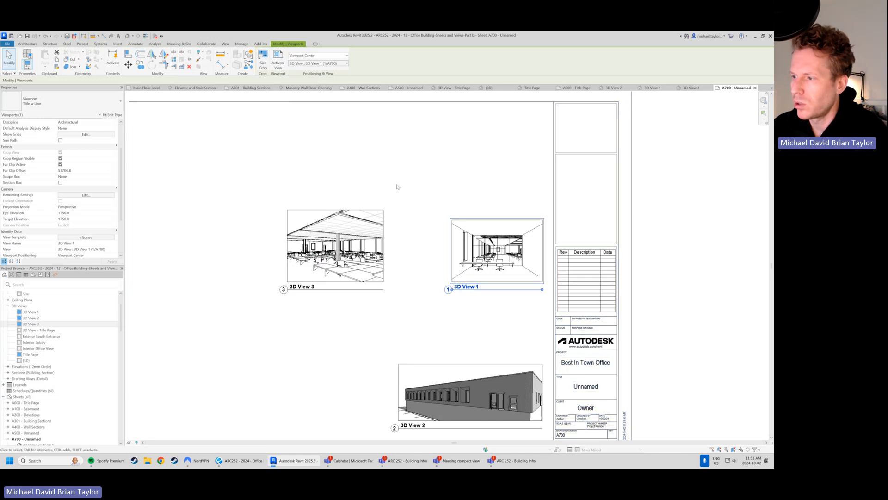
scroll(396, 189, down, 1)
scroll(495, 175, up, 1)
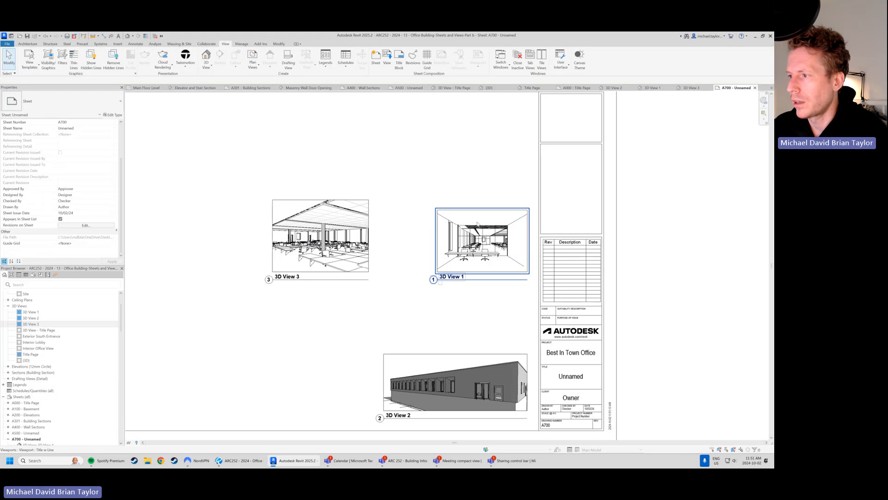
click(263, 64)
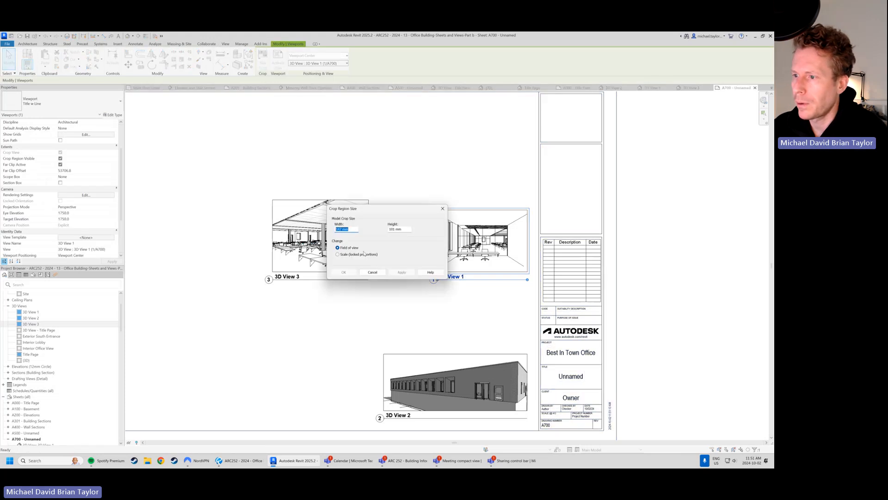
click(337, 254)
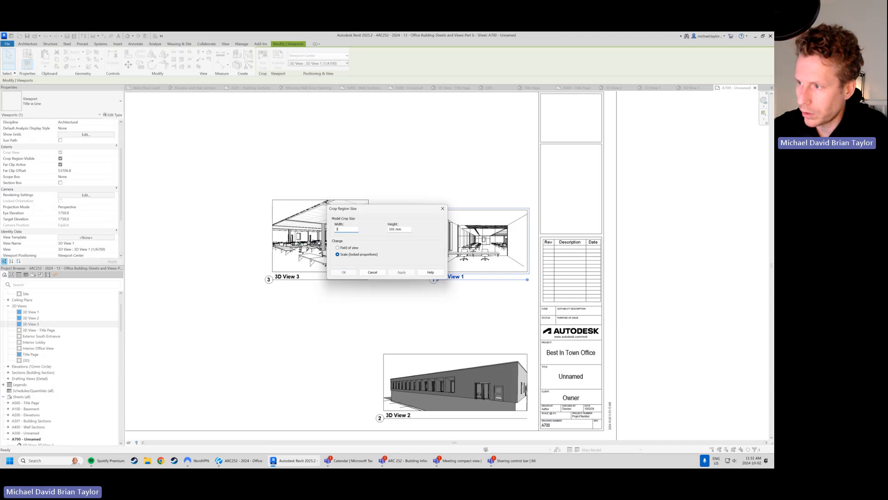
click(394, 274)
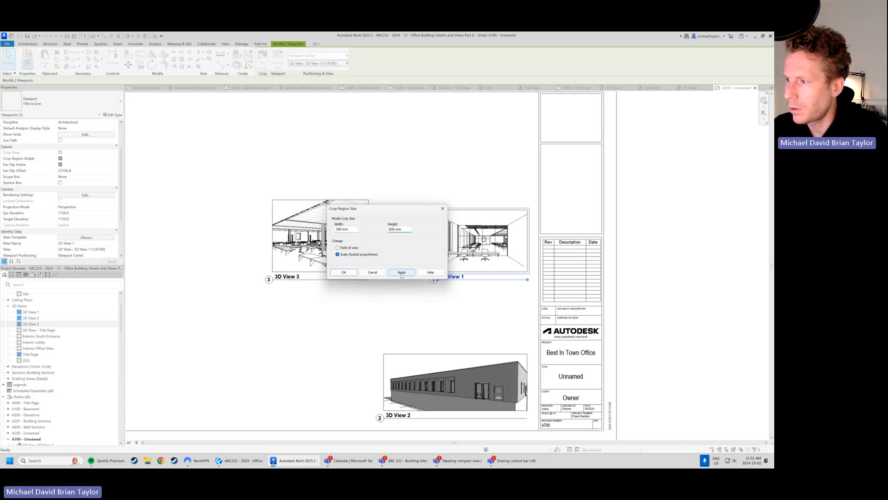
click(345, 272)
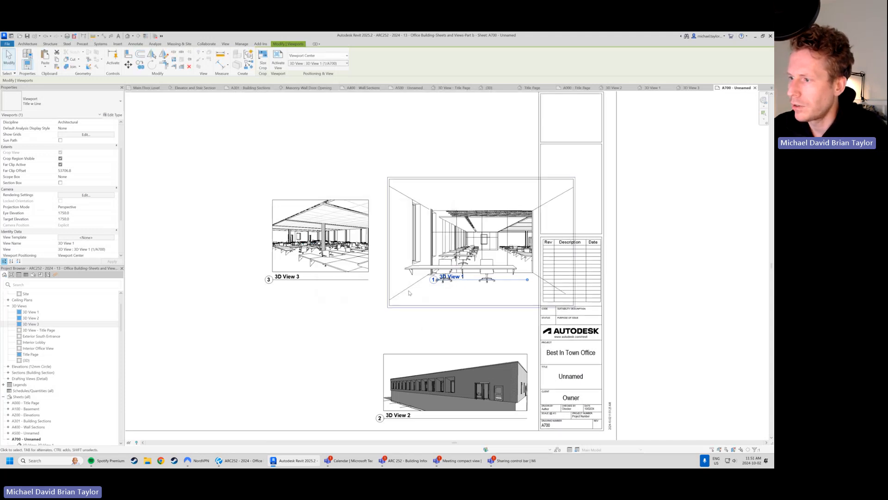
Move 3D View 3 off the sheet's left side and the enlarged 3D View 1 to the upper area beside the title block.
scroll(409, 291, down, 3)
drag(449, 255, 418, 214)
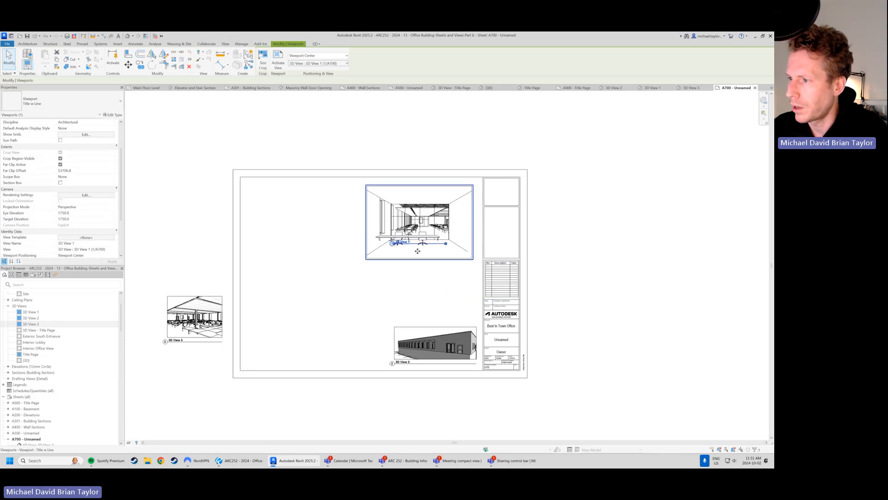
Move the 3D View 1 title below the view's lower left corner and deselect the viewport.
scroll(418, 251, up, 2)
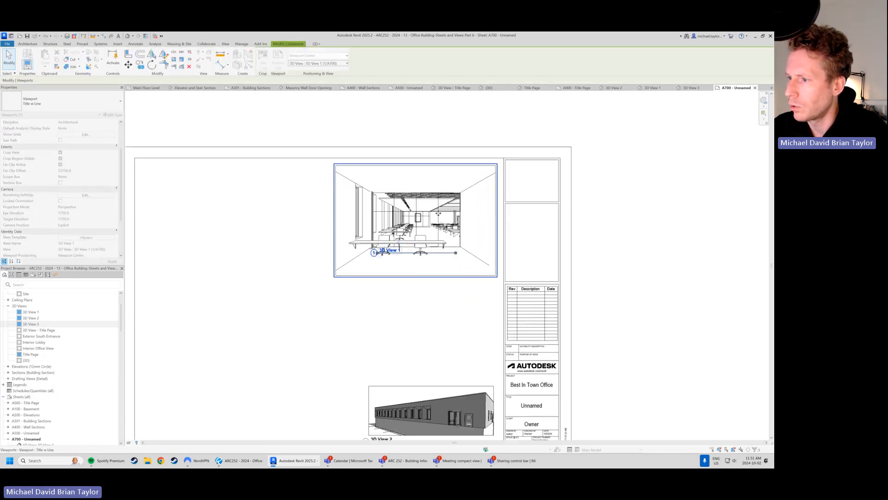
key(Escape)
click(407, 254)
drag(407, 254, 371, 283)
click(414, 315)
Move 3D View 3 from outside the sheet border back onto the sheet beside 3D View 1.
scroll(239, 331, down, 2)
middle_drag(239, 330, 321, 311)
drag(184, 345, 342, 246)
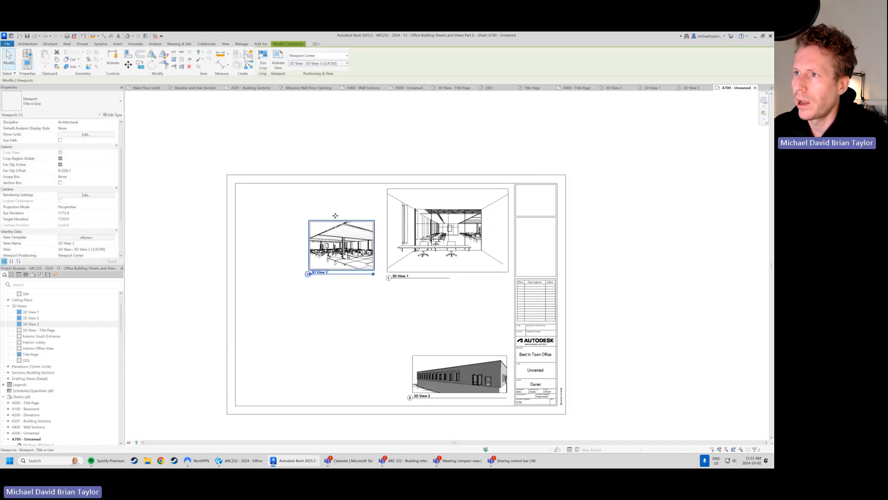
Resize the 3D View 3 crop region to a width of 300 mm with locked proportions and place it and its title in the sheet's upper left area.
click(263, 65)
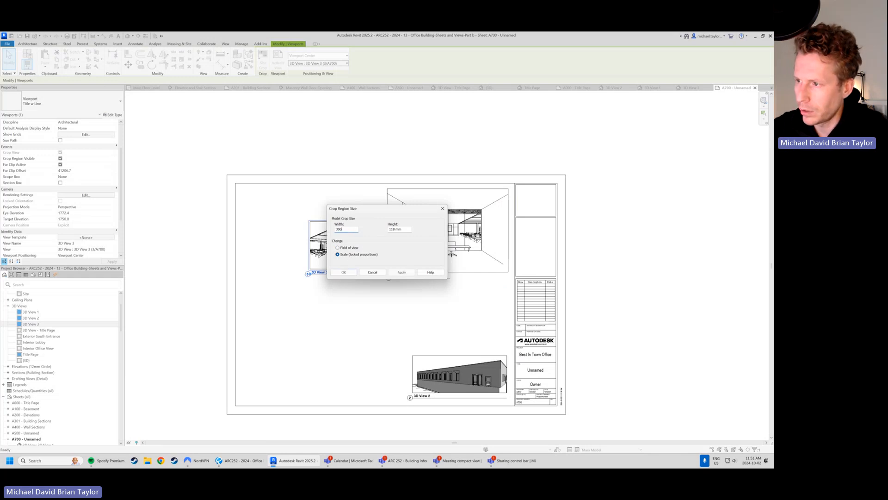
click(343, 273)
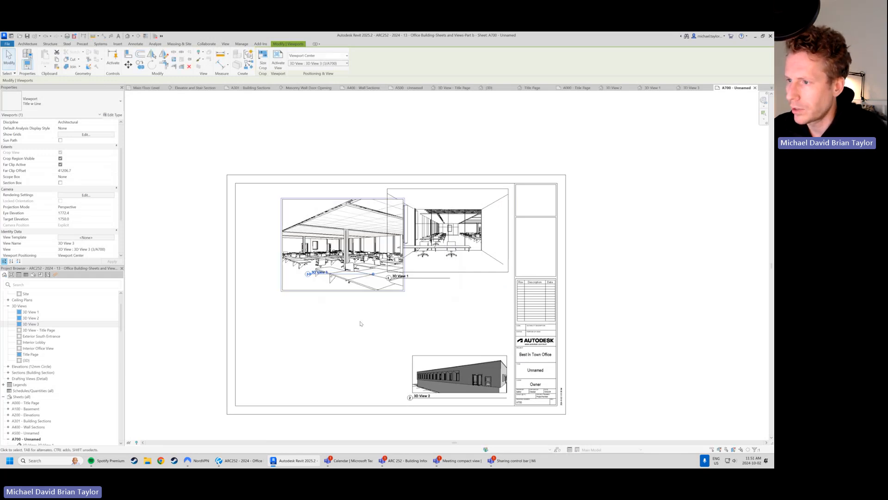
drag(347, 256, 314, 248)
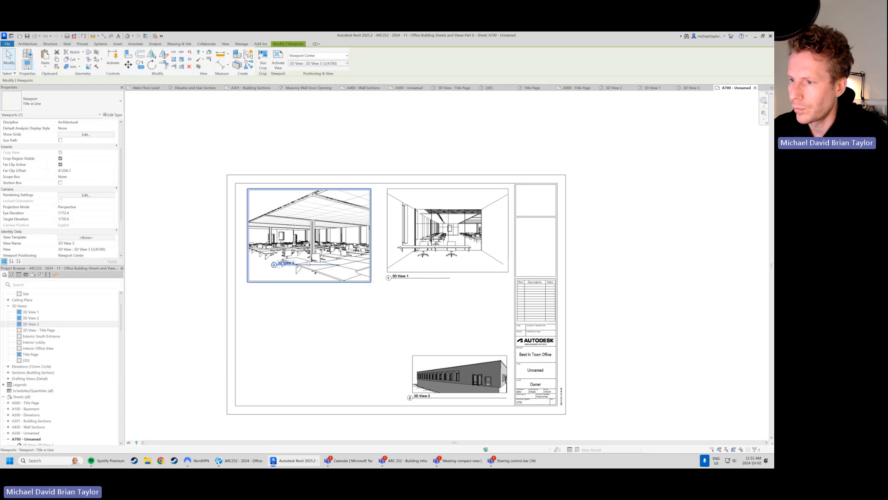
click(317, 311)
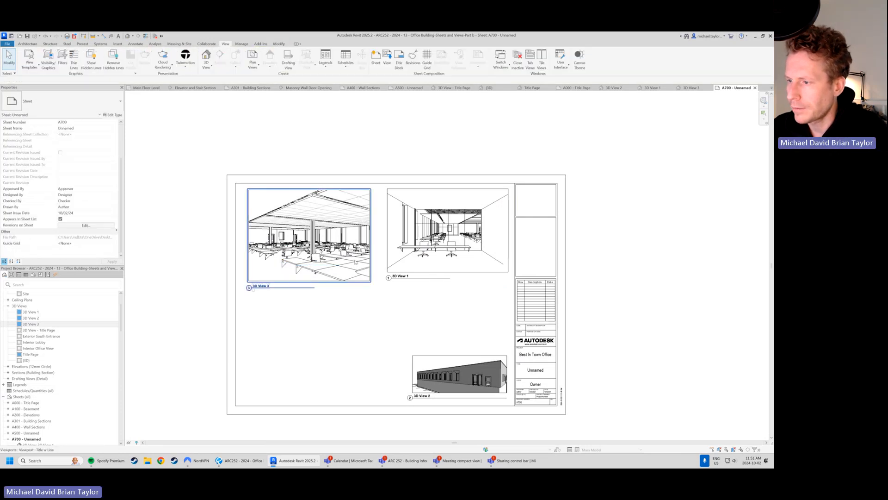
Resize the 3D View 2 crop region to a width of 500 mm using Scale (locked proportions).
scroll(424, 360, up, 2)
click(516, 407)
middle_drag(516, 407, 499, 343)
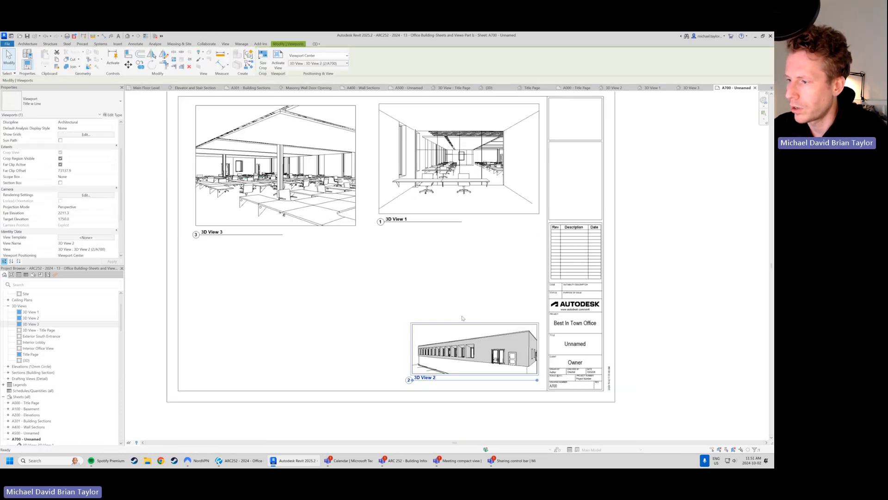
click(262, 60)
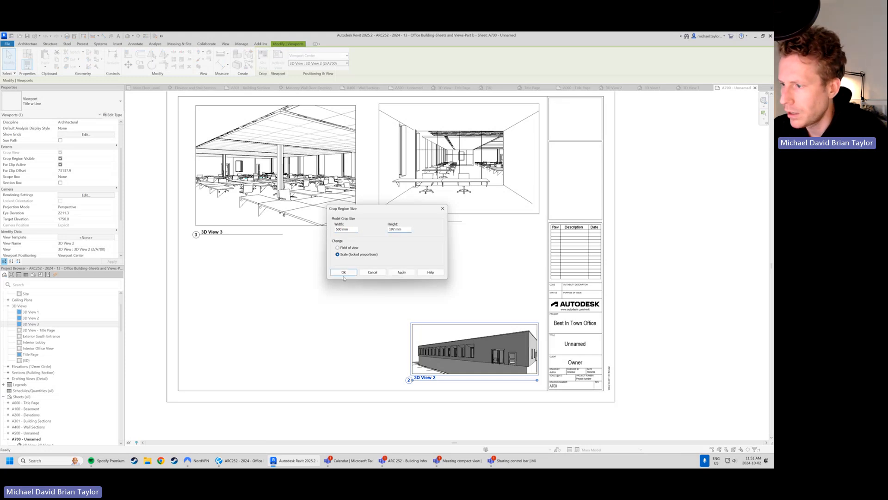
click(343, 272)
Position the enlarged 3D View 2 beside the title block with room below it, and move its title under its lower left corner.
drag(539, 339, 451, 322)
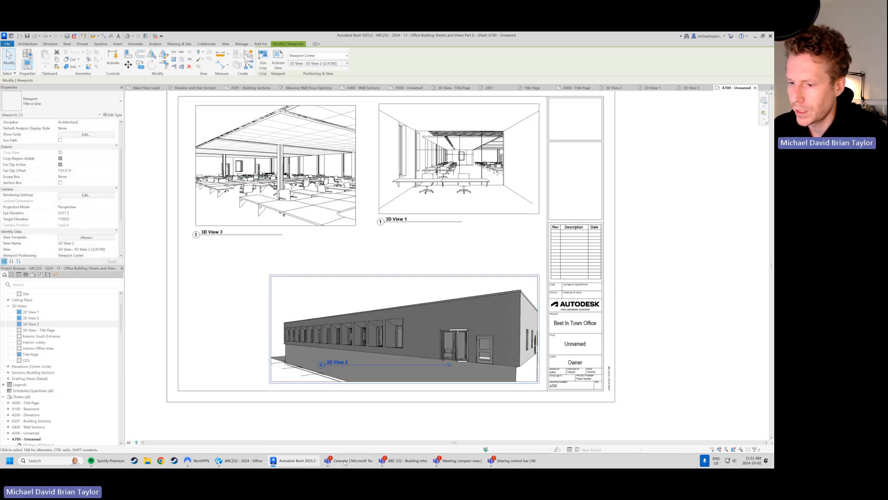
click(252, 462)
click(282, 460)
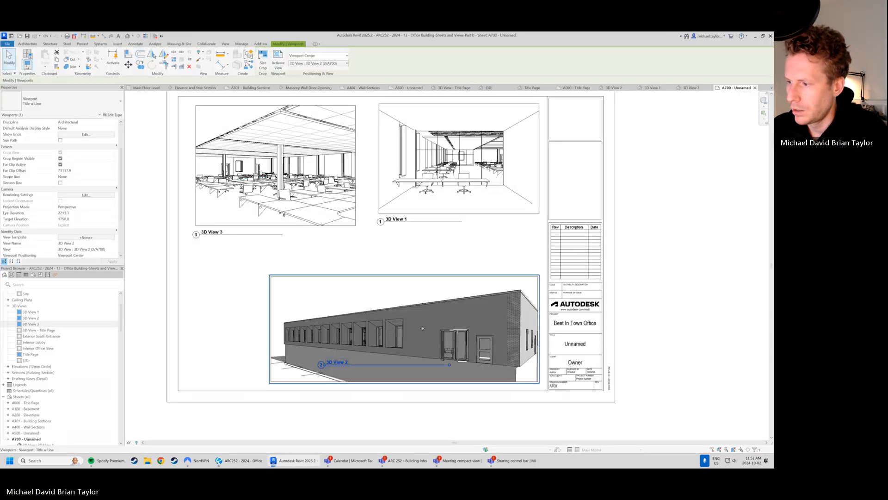
drag(425, 325, 425, 314)
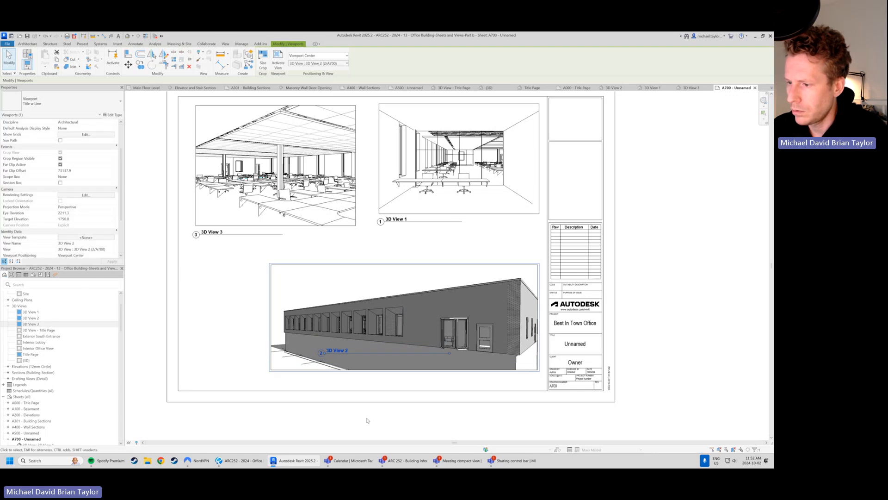
click(368, 419)
drag(387, 353, 329, 382)
click(353, 424)
Check the view titles in the reference drawing set and try to rename 3D View 2 as Exterior South Entrance.
key(alt+Tab)
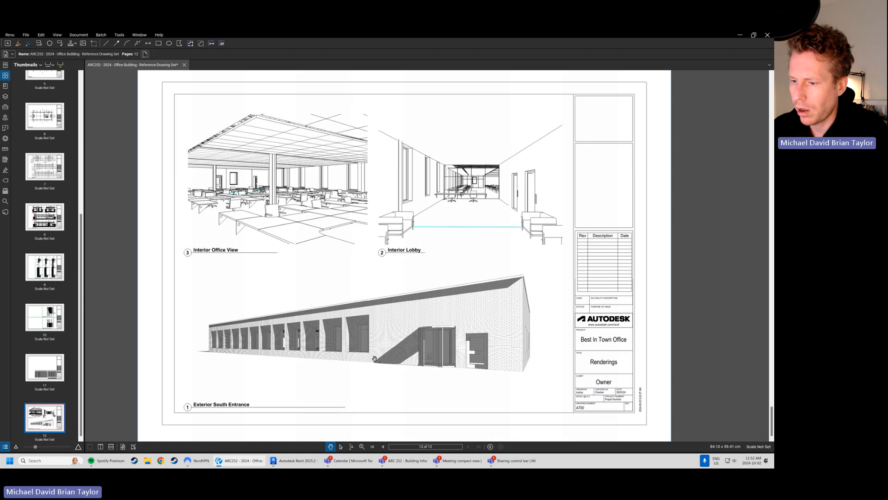
key(alt+Tab)
click(285, 377)
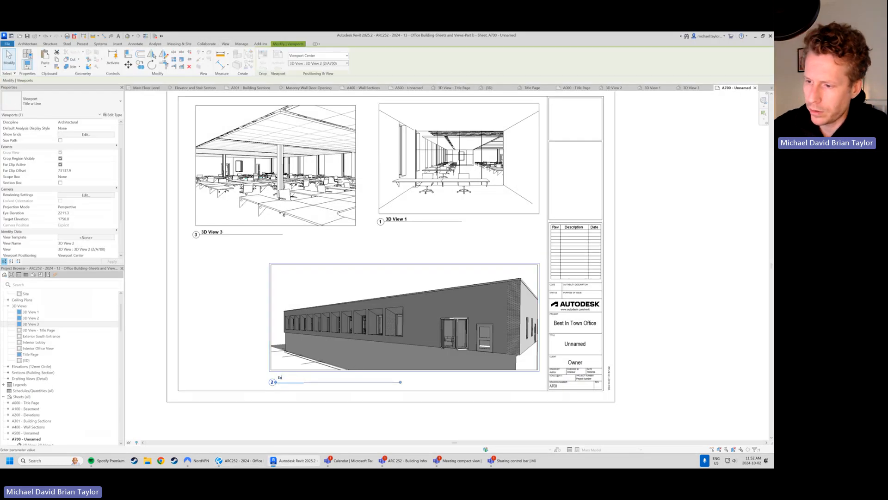
text(Exterior)
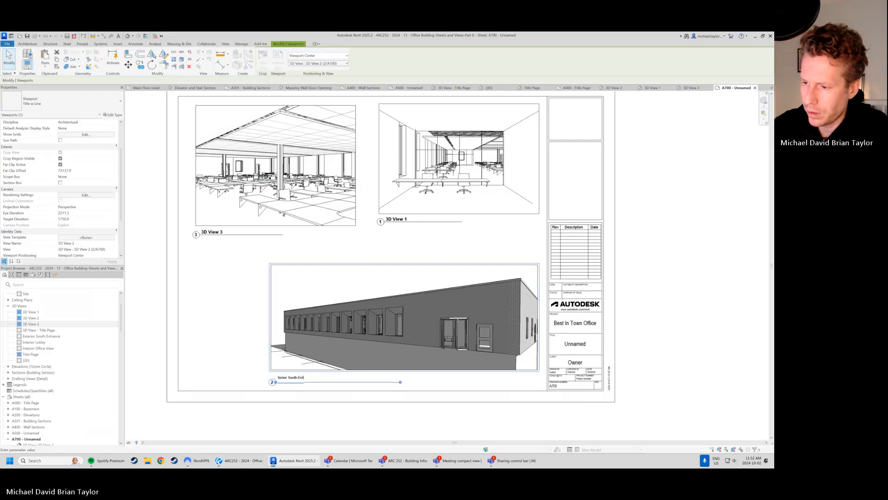
key(Return)
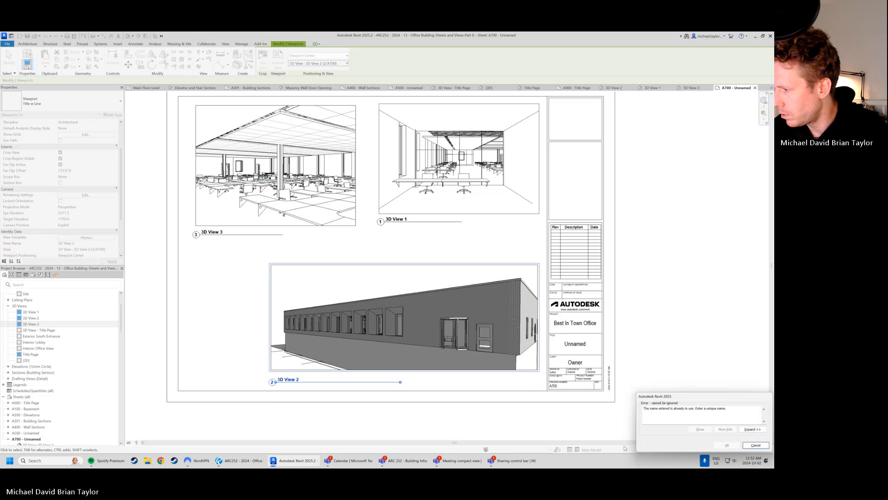
click(756, 445)
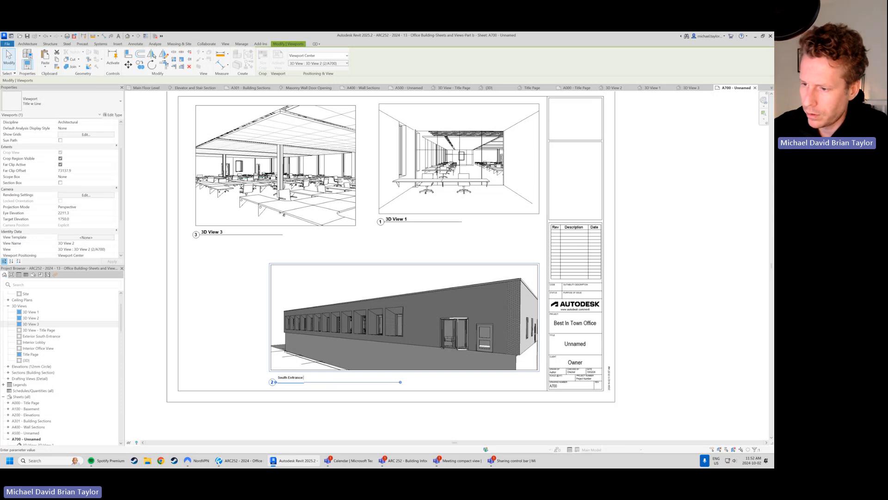
click(296, 418)
click(756, 445)
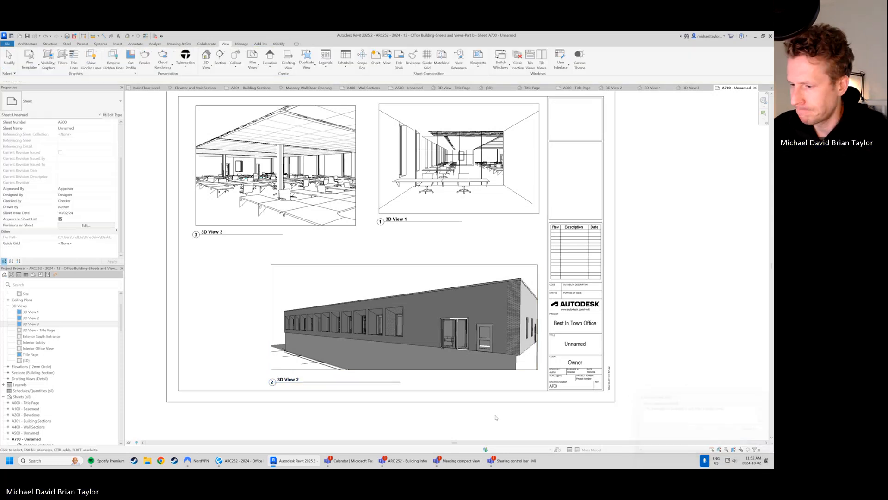
Rename 3D View 2 as Exterior South Entrance 1 through its title on the sheet.
text(E)
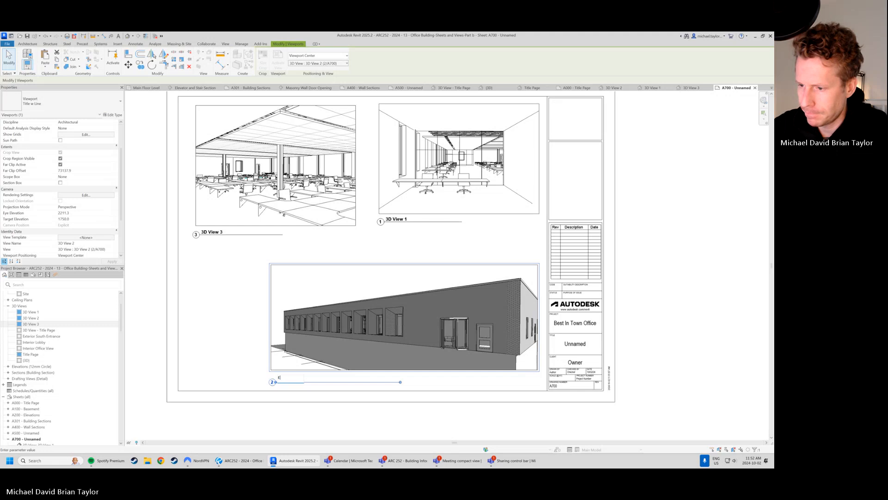
text(xterior South E)
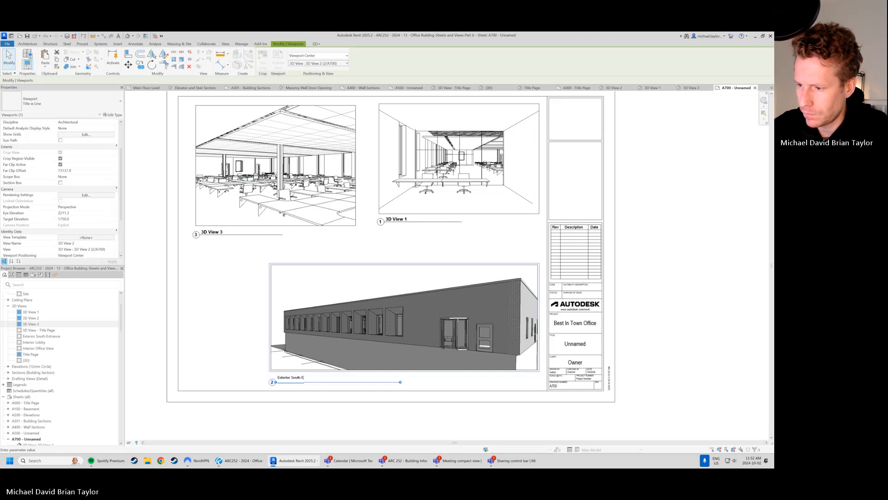
text(ntrance 1)
key(Return)
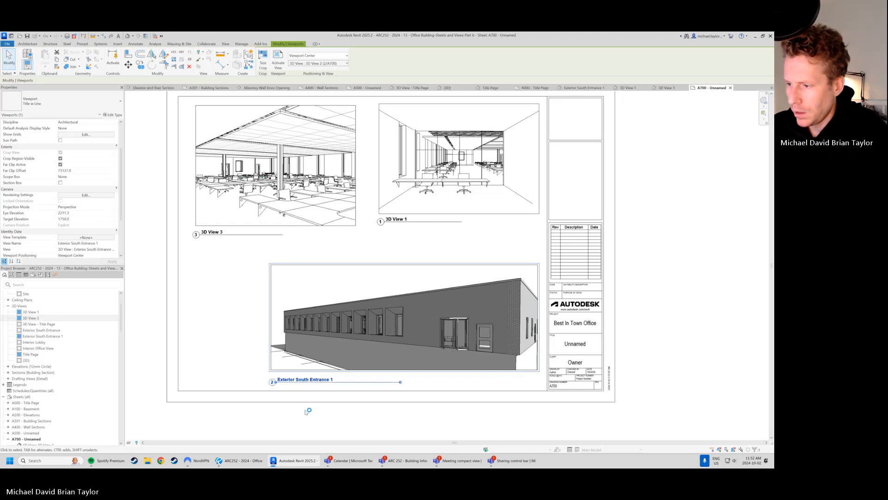
click(335, 391)
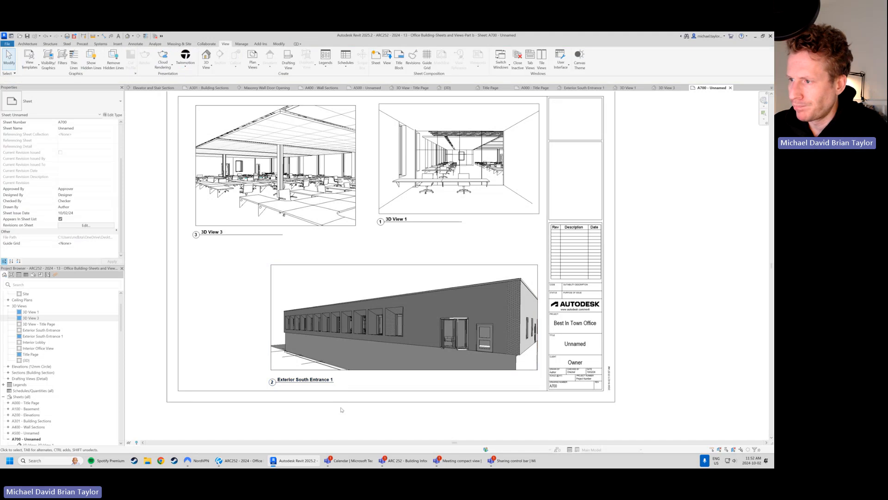
Check the lobby view's title in the reference drawing set and rename 3D View 1 as Interior Lobby 1.
click(427, 204)
key(alt+Tab)
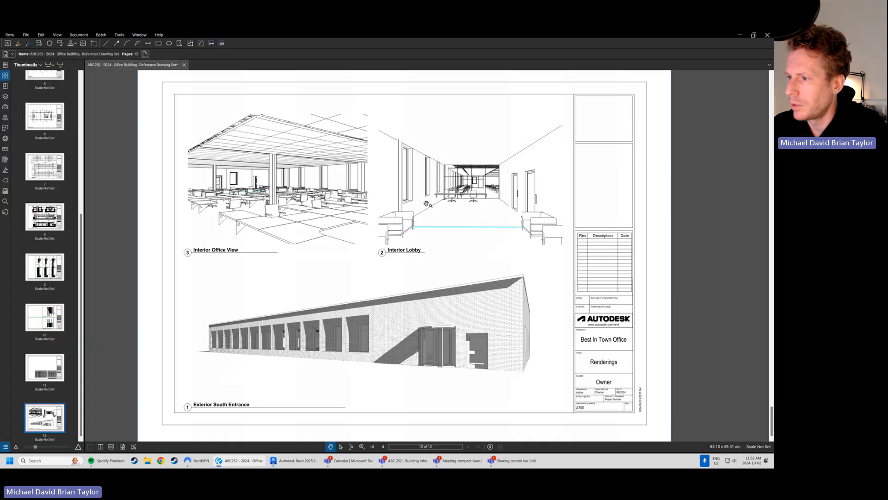
key(alt+Tab)
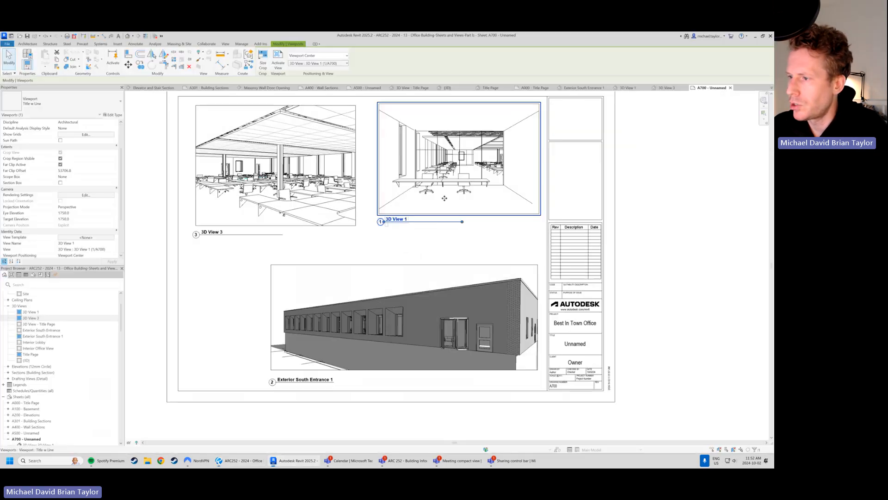
click(401, 219)
key(BackSpace)
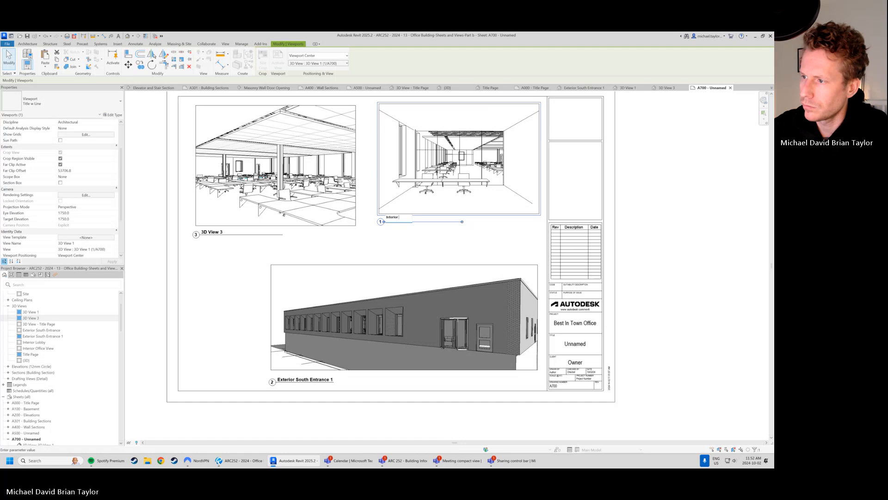
text(Interior Lobby 1)
key(Return)
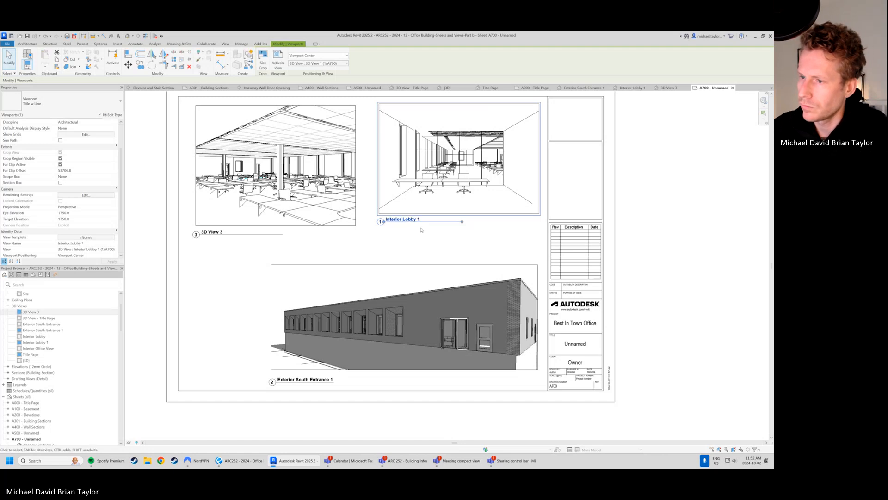
Rename 3D View 3 as Interior Office 1 through its title on the sheet.
click(232, 234)
click(211, 231)
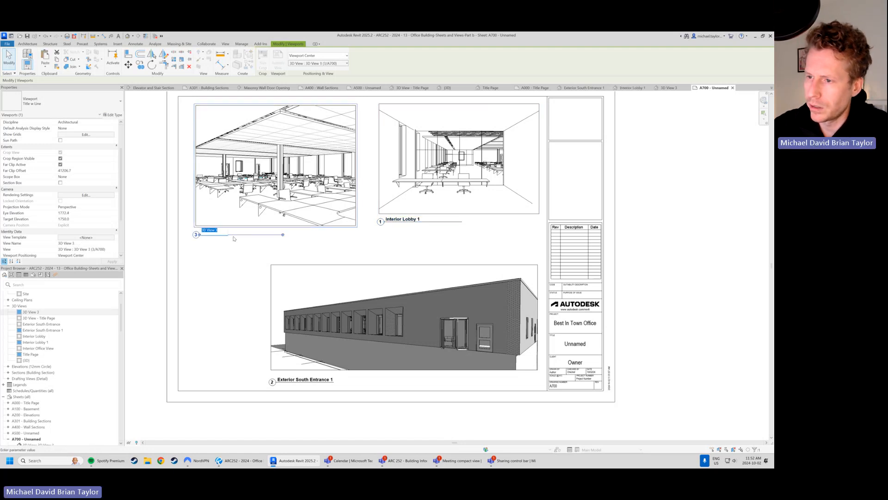
text(Interi)
key(BackSpace)
key(BackSpace)
key(BackSpace)
key(BackSpace)
key(BackSpace)
key(BackSpace)
text(terior)
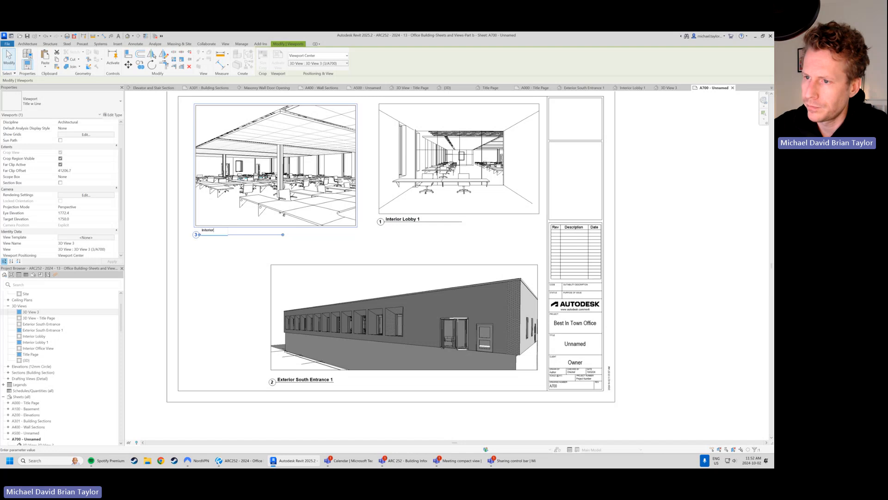
text( Office 1)
key(Return)
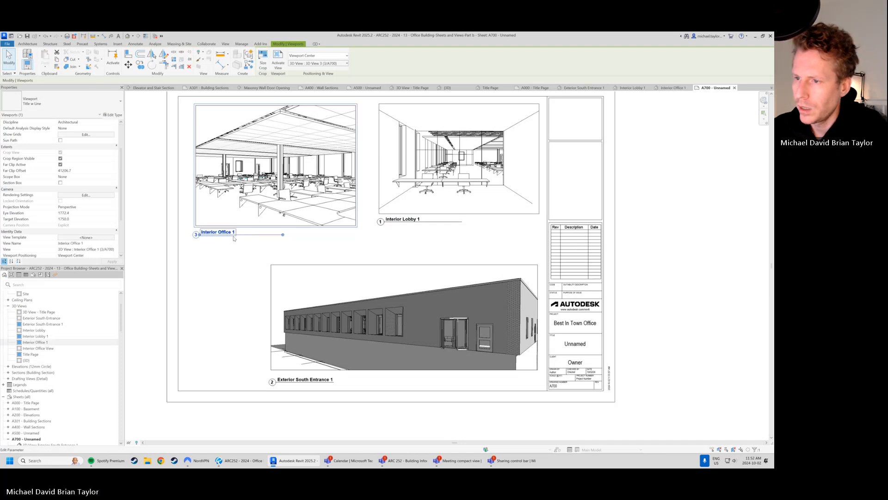
click(246, 276)
Compare the layout with the reference sheet and move the Interior Lobby 1 viewport down until its title lines up with the Interior Office 1 title.
click(415, 209)
click(442, 248)
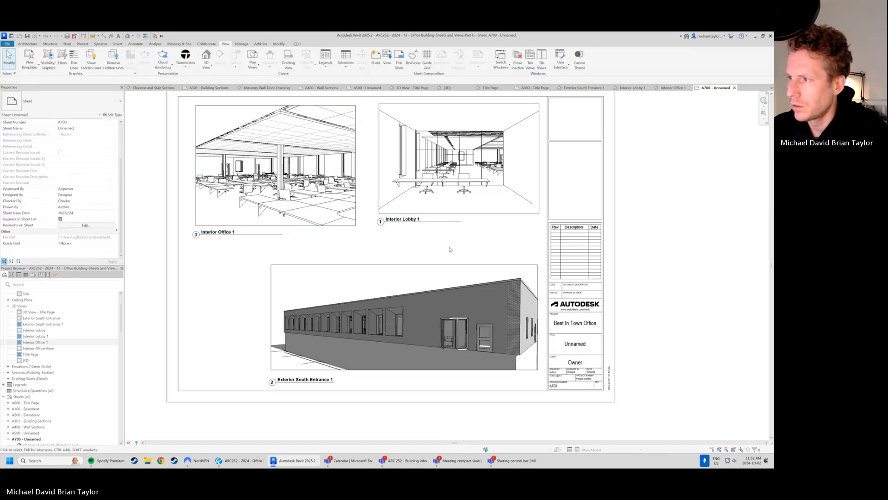
key(alt+Tab)
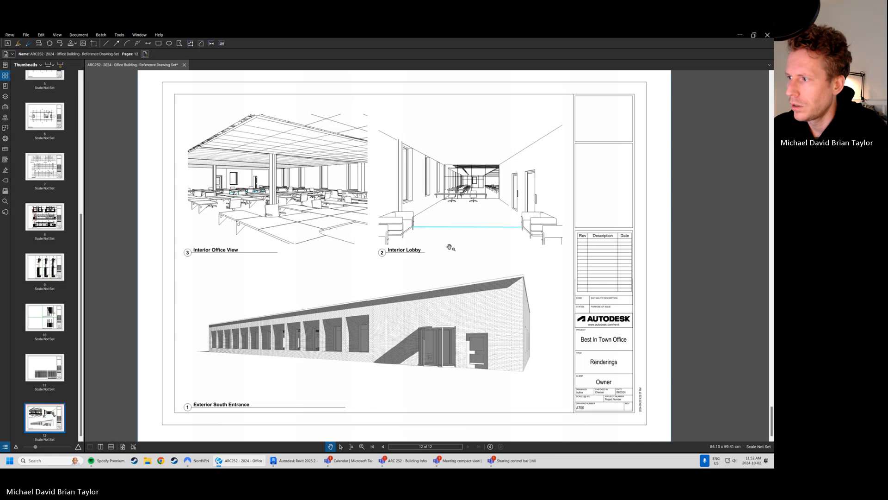
key(alt+Tab)
click(445, 211)
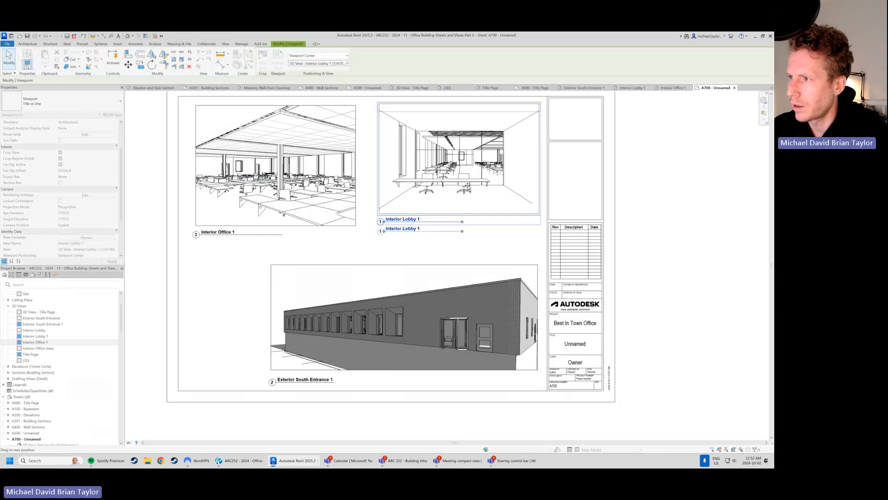
drag(468, 184, 467, 191)
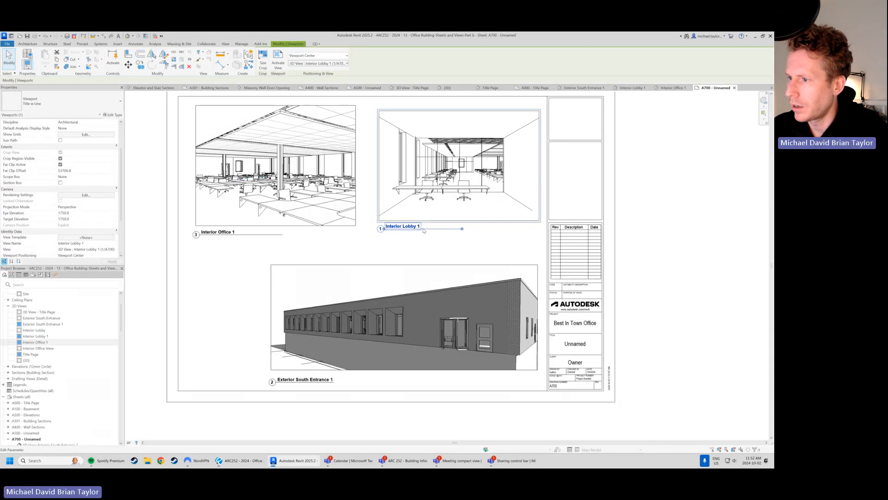
drag(420, 232, 417, 238)
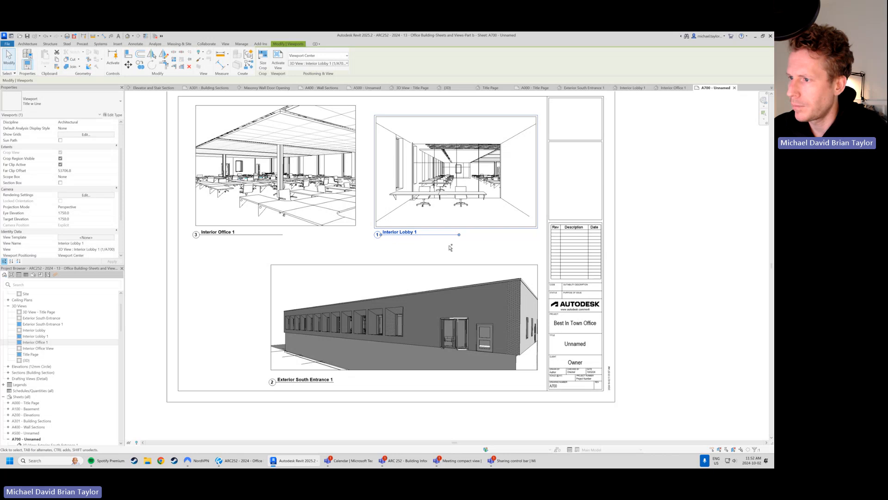
click(477, 249)
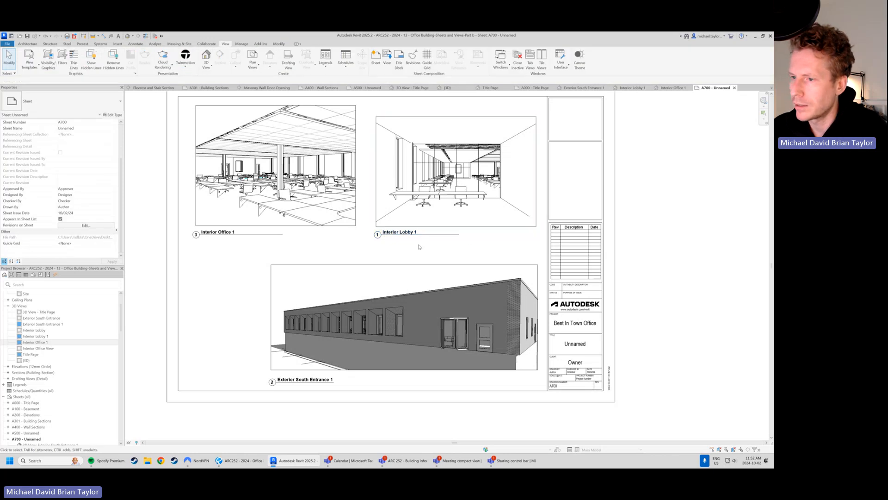
click(459, 235)
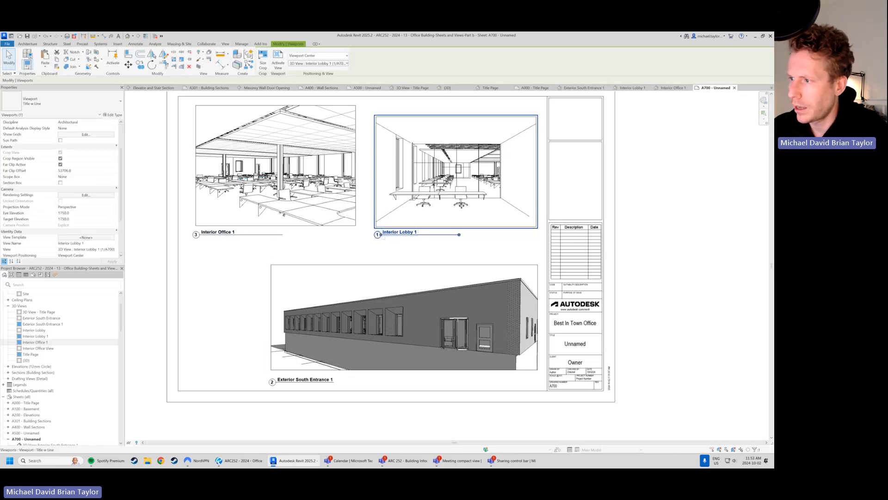
Shorten the title line of the Interior Office 1 viewport to about the length of its title text.
click(274, 234)
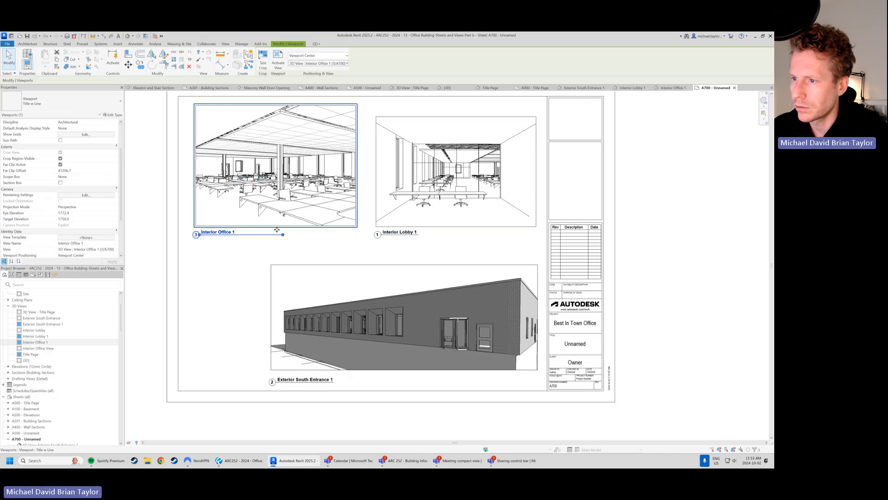
drag(270, 236, 238, 243)
click(220, 290)
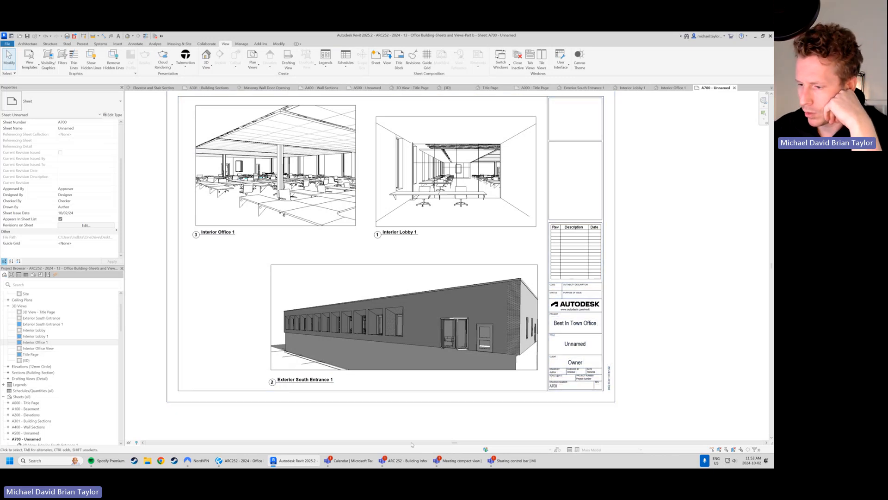
Switch to the reference drawing set and examine the Schedules sheet A600 and the Renderings sheet A700.
click(227, 463)
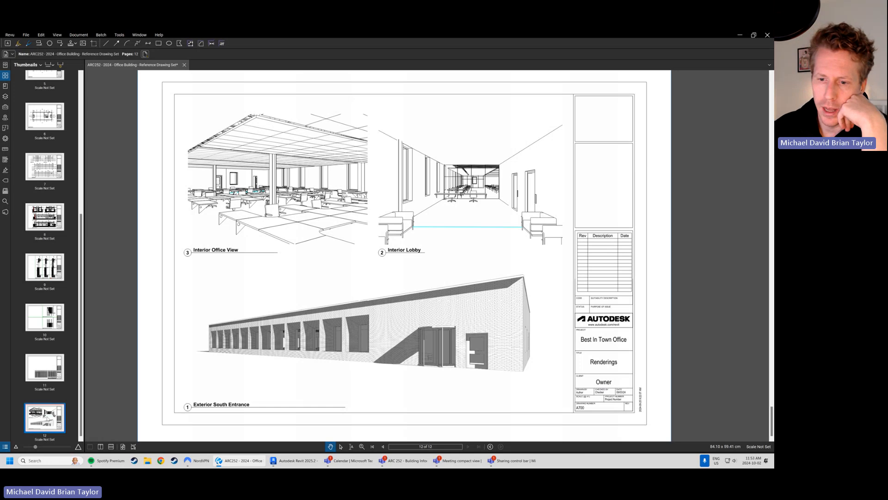
click(45, 368)
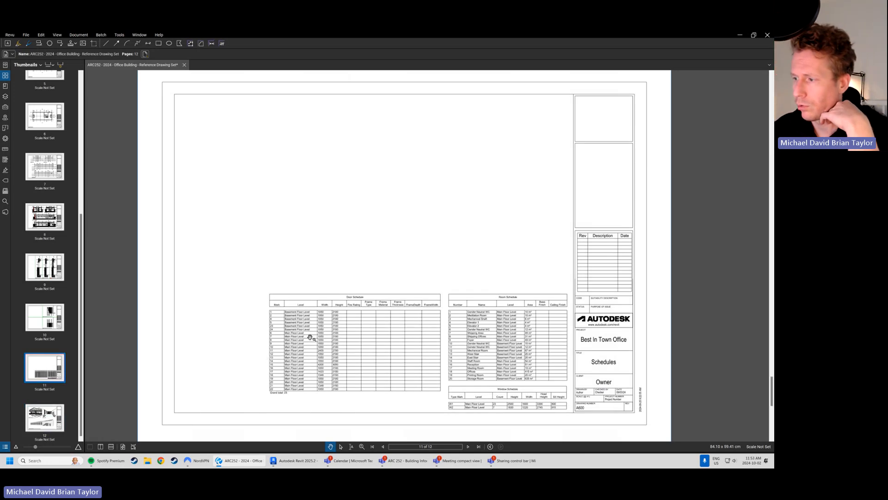
drag(444, 272, 455, 243)
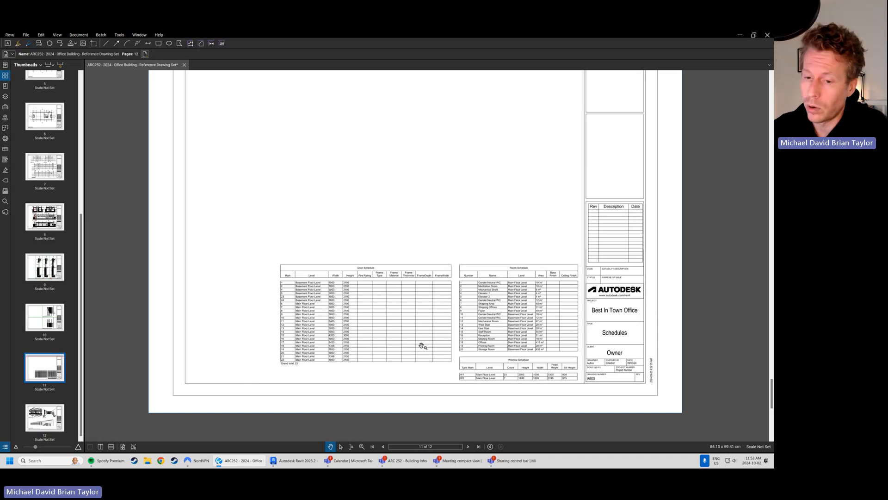
click(45, 416)
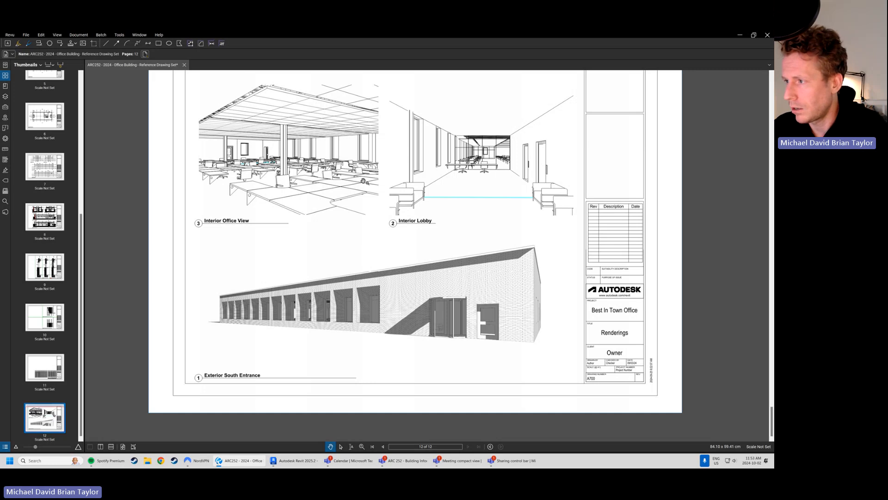
drag(363, 182, 365, 200)
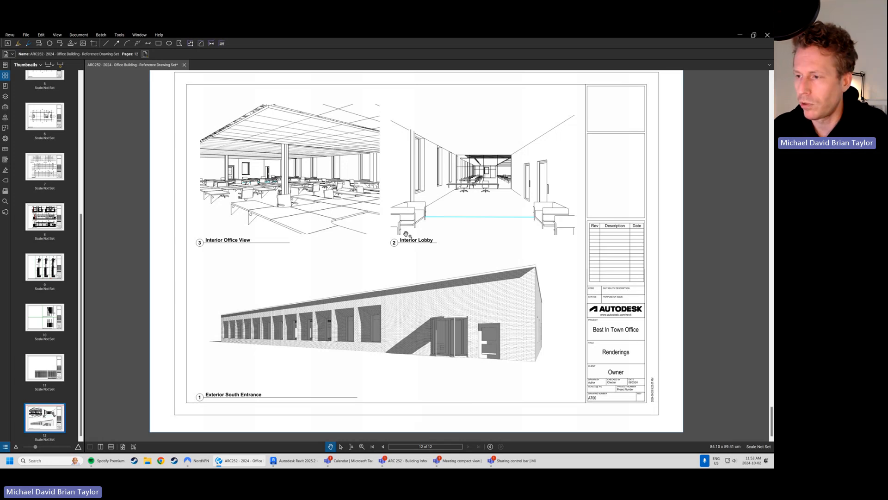
scroll(52, 258, up, 2)
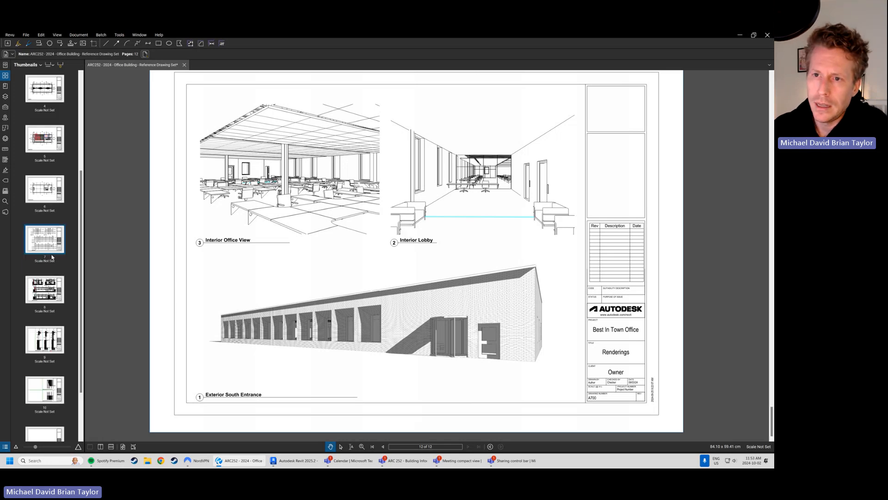
scroll(52, 257, up, 3)
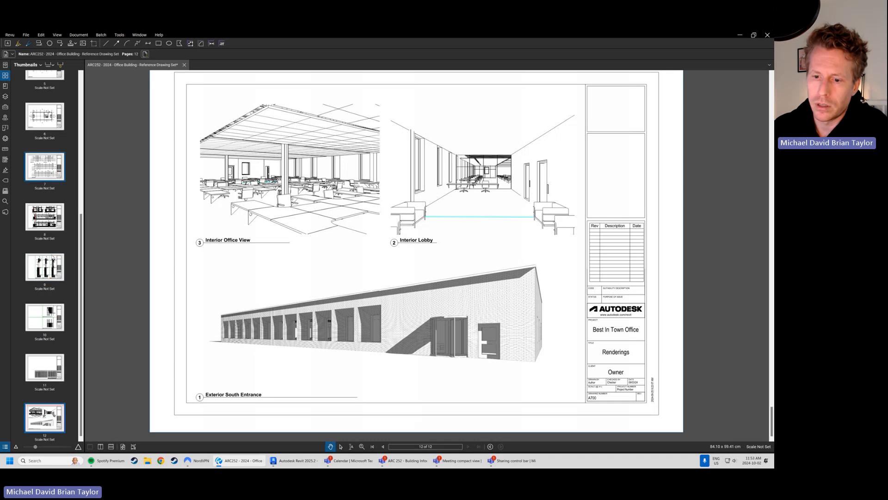